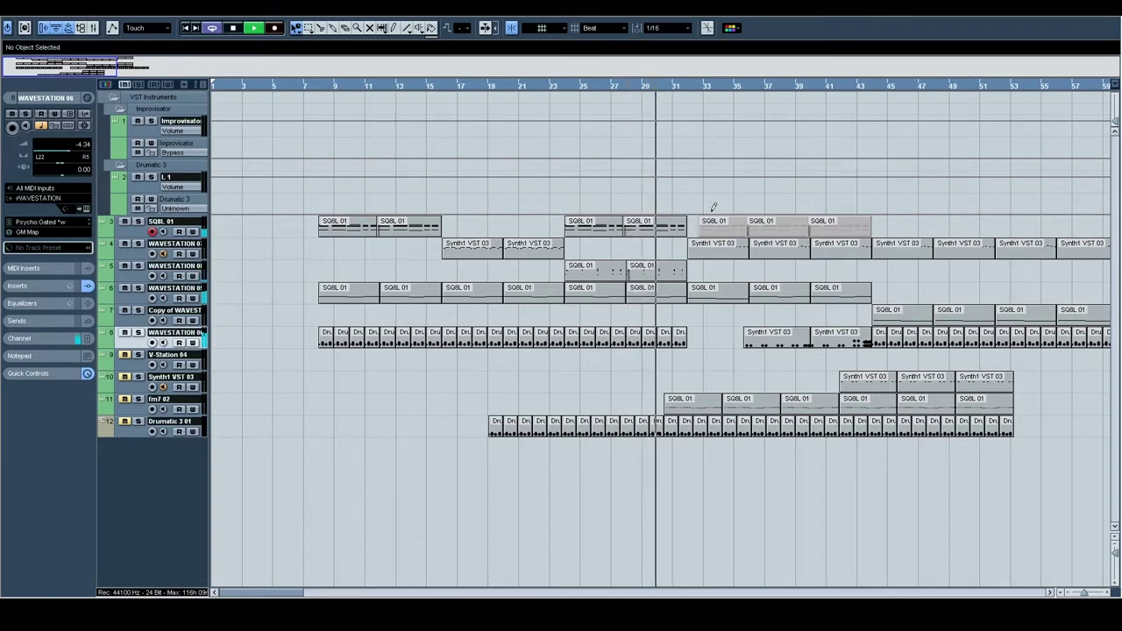
# Examine the rest of the arrangement up to its last parts during playback, and close the project
pyautogui.hscroll(2, 656, 224)
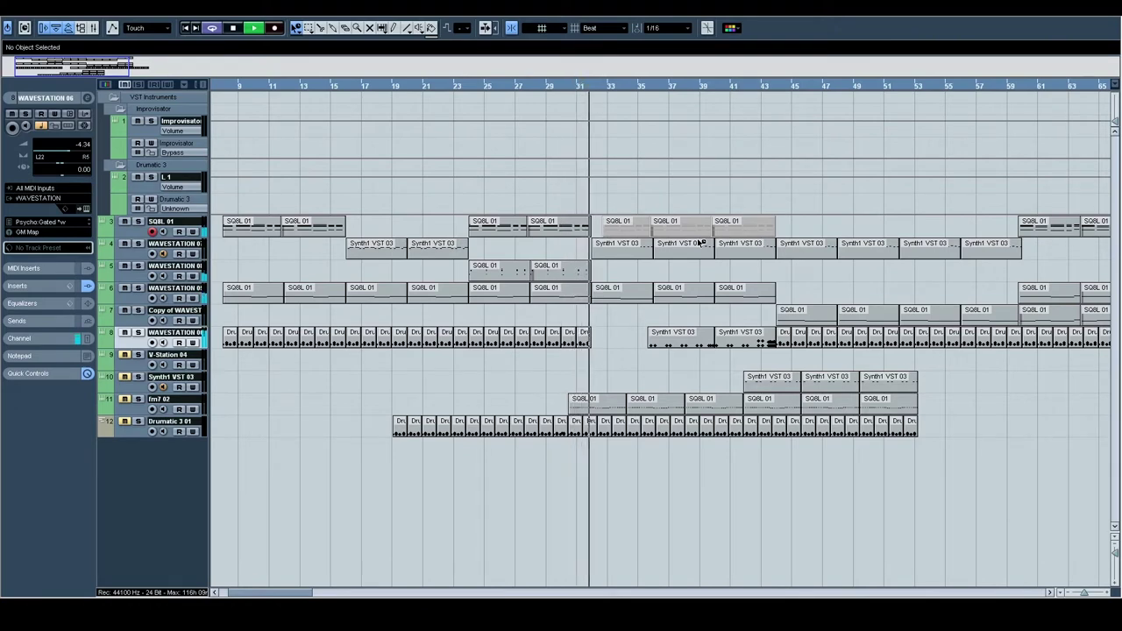
pyautogui.hscroll(10, 483, 198)
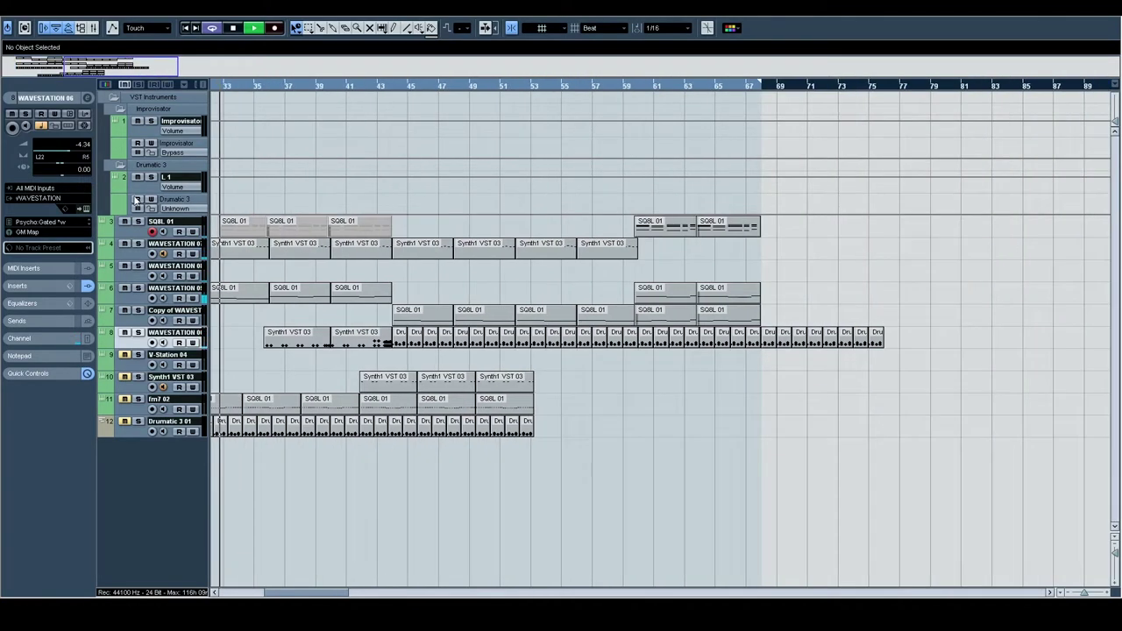
pyautogui.hscroll(-7, 679, 213)
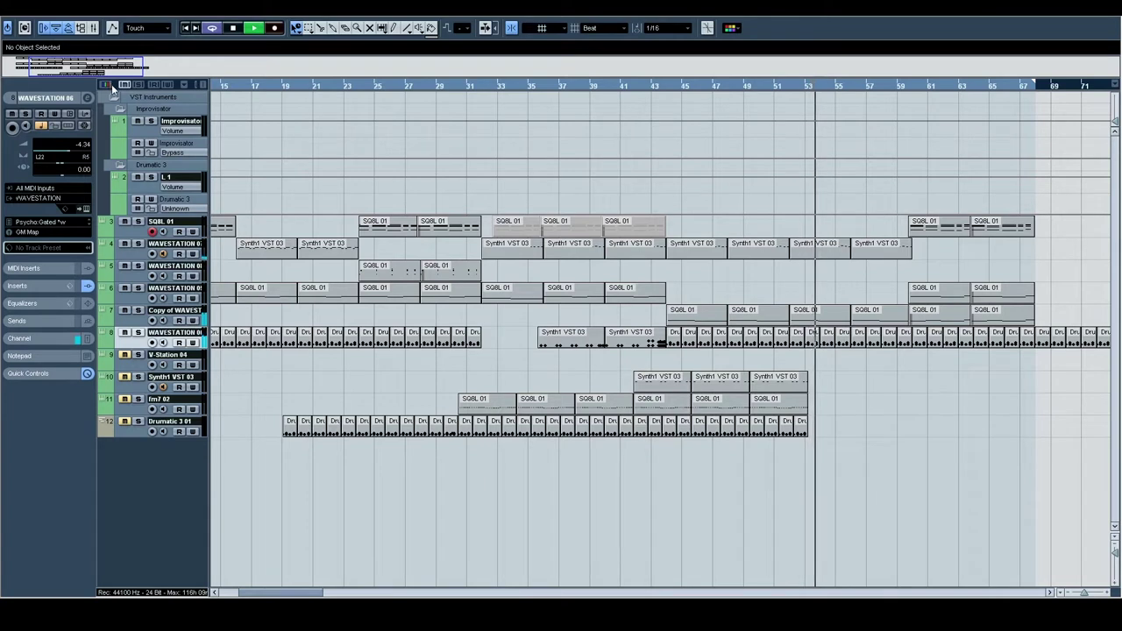
pyautogui.hotkey('ctrl', 'w')
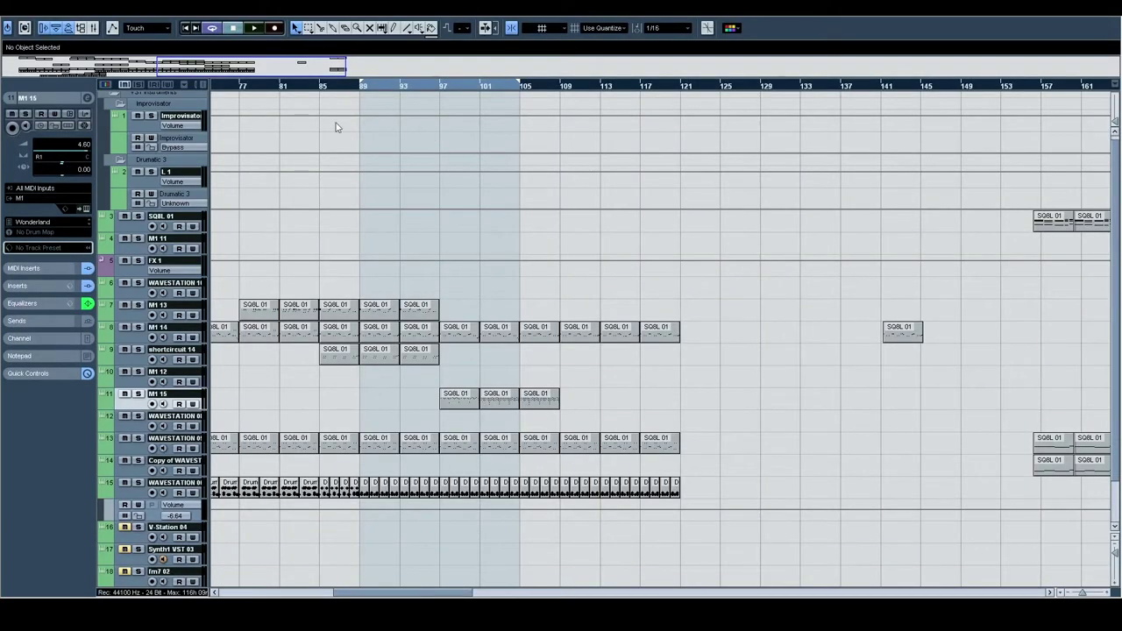
# Go back to the earlier part of the longer arrangement and play it from about bar 33
pyautogui.moveTo(293, 175); pyautogui.dragTo(581, 163)
pyautogui.moveTo(340, 155); pyautogui.dragTo(646, 129)
pyautogui.press('space')
pyautogui.click(390, 85)
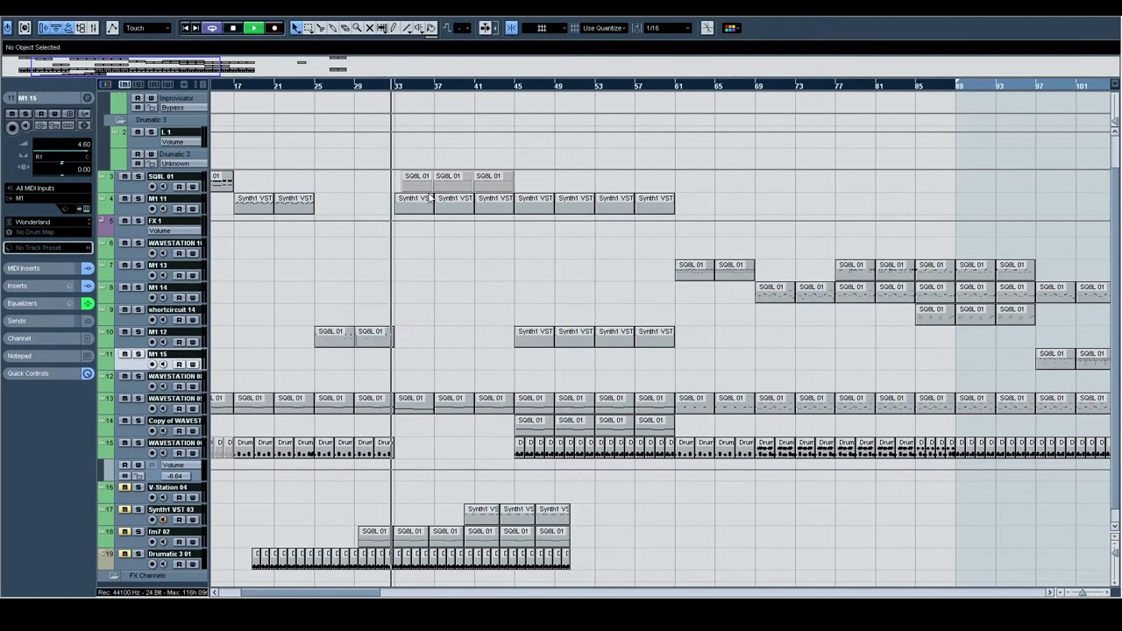
# Continue playback from about bar 20 and look over the sections further along the arrangement
pyautogui.moveTo(567, 260); pyautogui.dragTo(675, 192)
pyautogui.click(371, 86)
pyautogui.moveTo(871, 225); pyautogui.dragTo(356, 225)
pyautogui.moveTo(694, 248); pyautogui.dragTo(510, 232)
pyautogui.moveTo(295, 230); pyautogui.dragTo(869, 233)
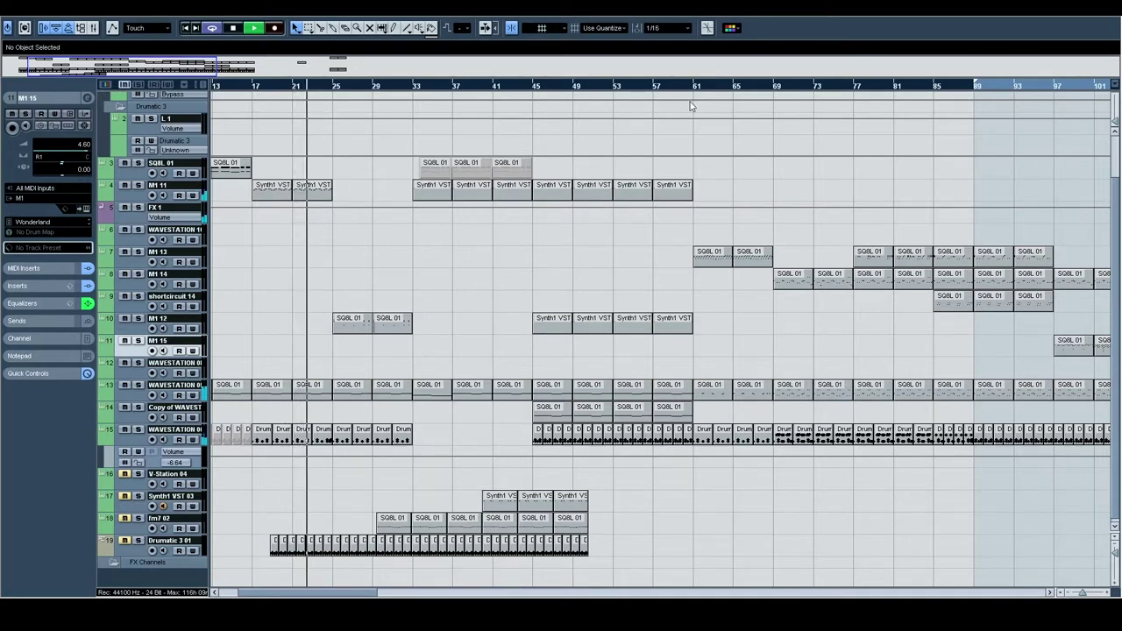
# Listen to the middle sections by playing from about bars 67, 61 and 69 in turn
pyautogui.click(754, 85)
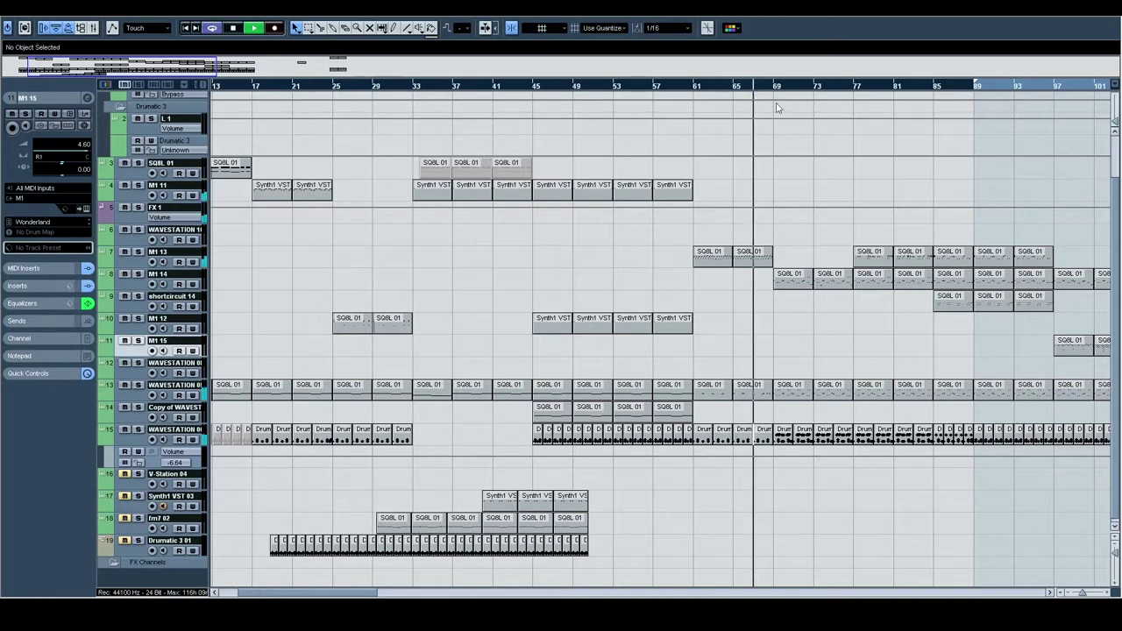
pyautogui.moveTo(789, 159); pyautogui.dragTo(669, 155)
pyautogui.click(564, 86)
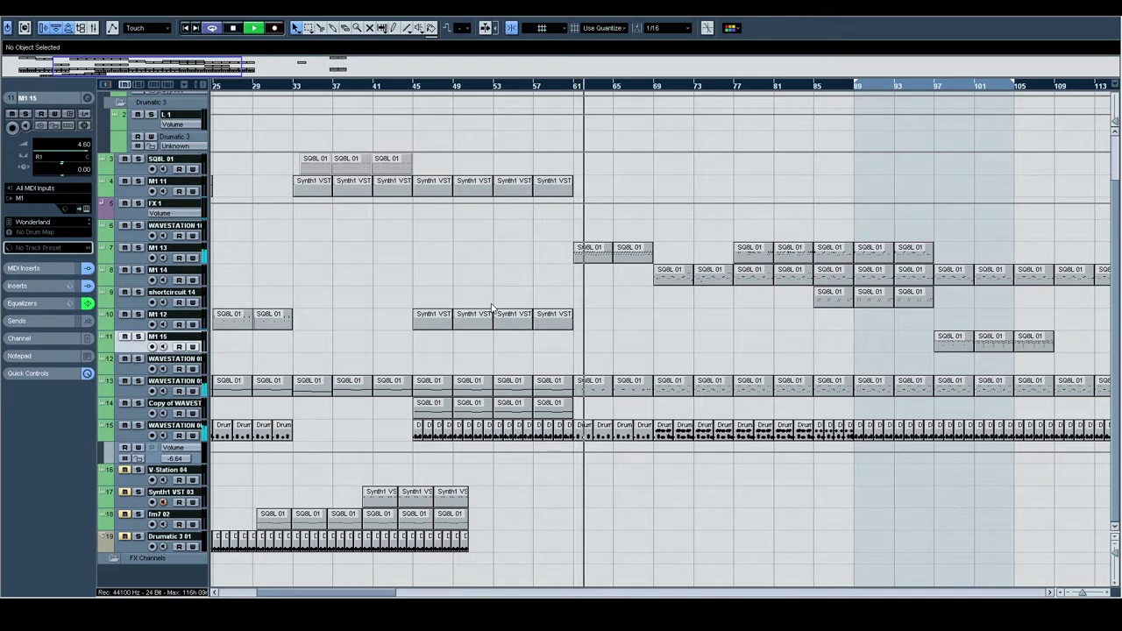
pyautogui.moveTo(755, 317); pyautogui.dragTo(623, 333)
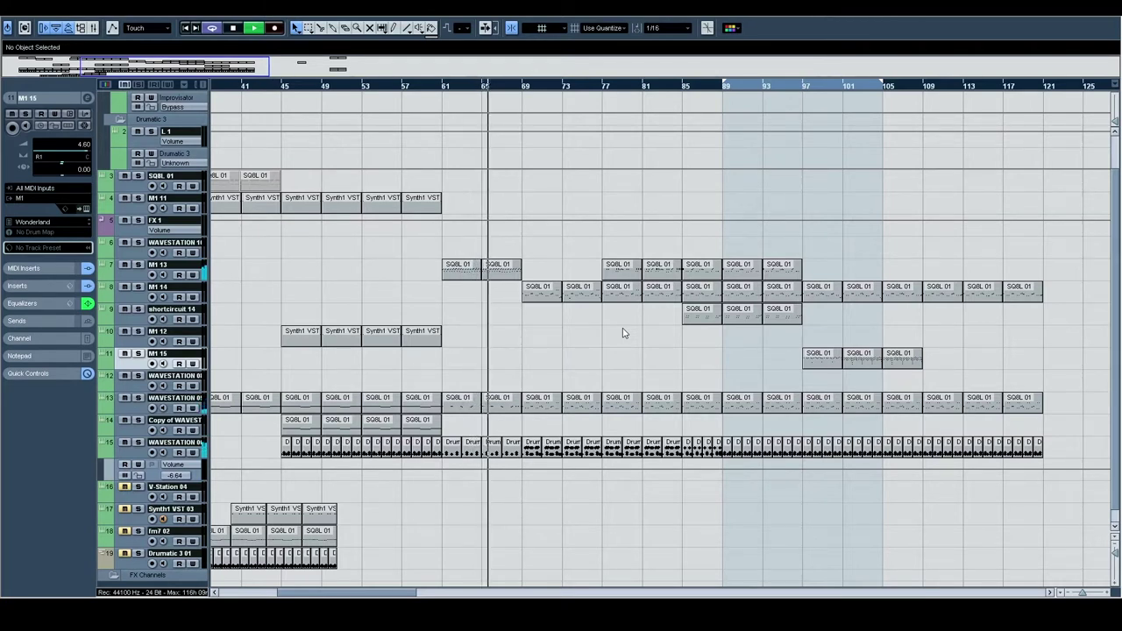
pyautogui.click(526, 97)
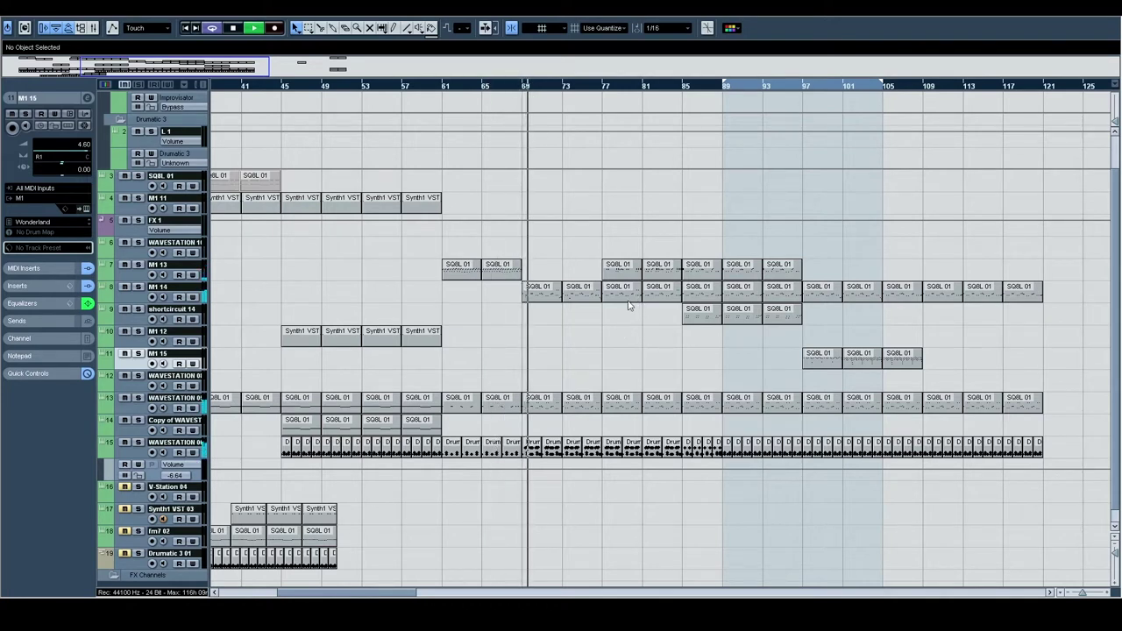
# Open the instrument of track M1 14 and view its Performance, Easy and Browser pages
pyautogui.click(158, 287)
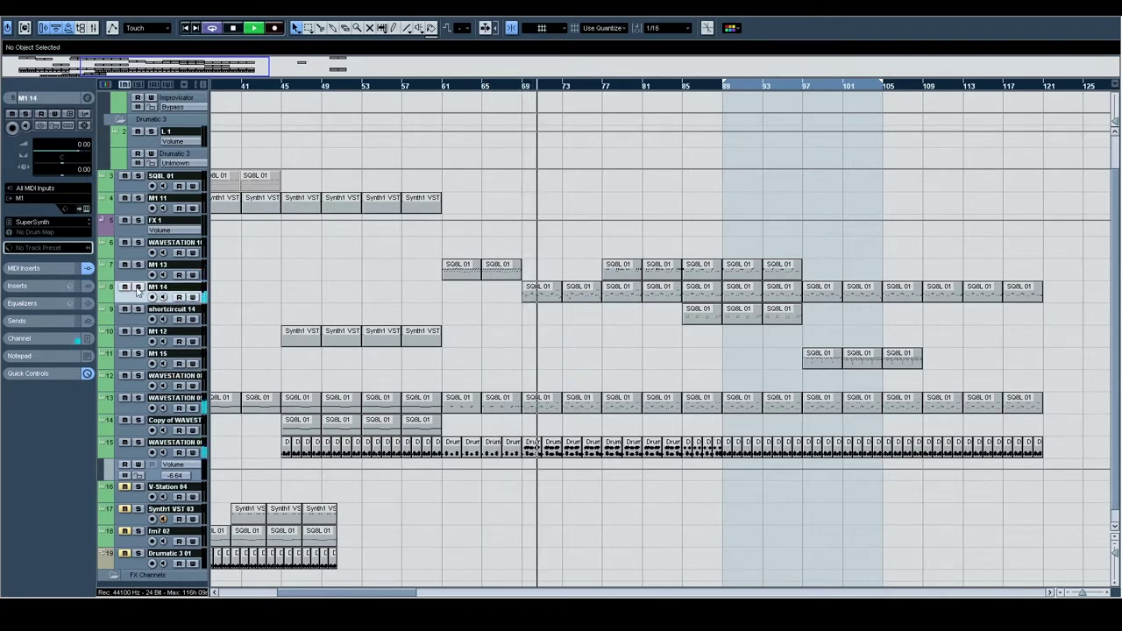
pyautogui.click(86, 210)
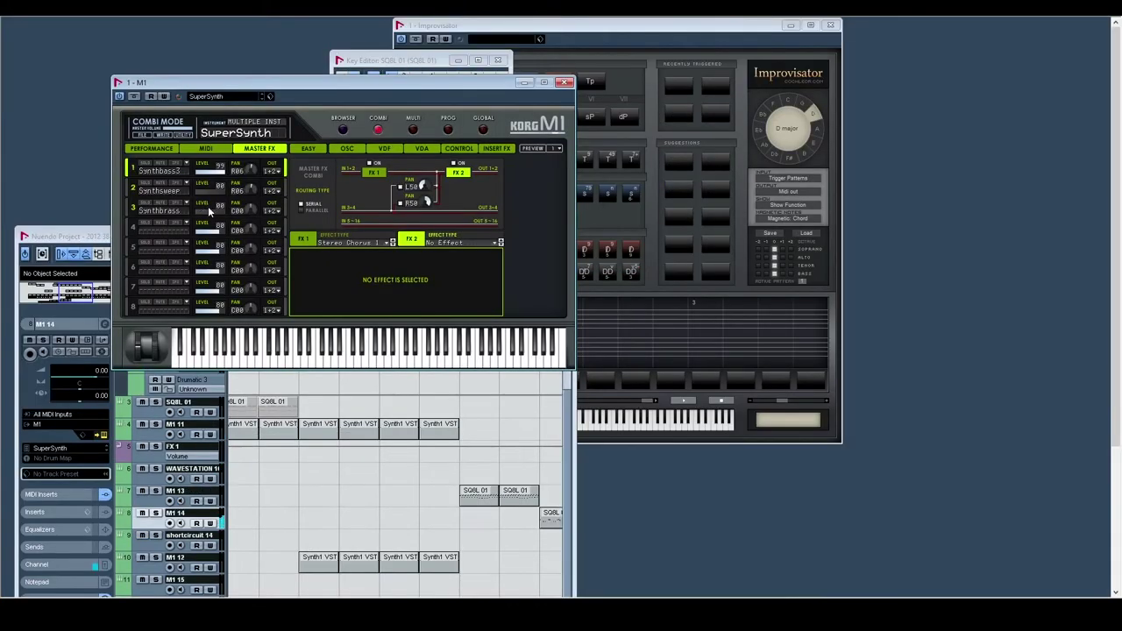
pyautogui.click(150, 148)
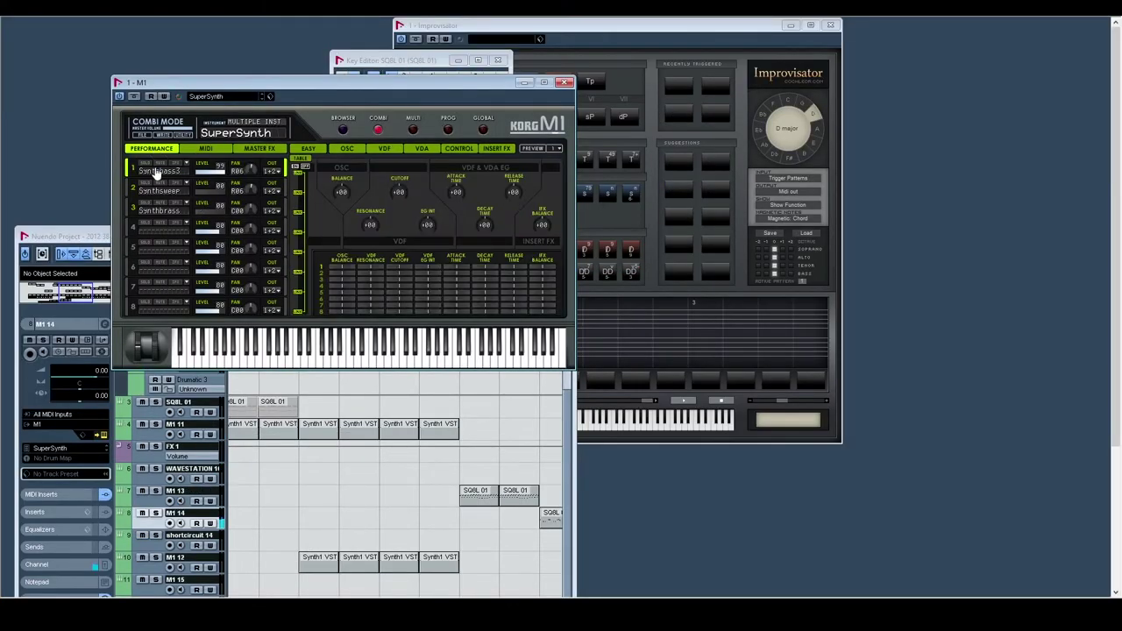
pyautogui.click(309, 148)
pyautogui.click(343, 130)
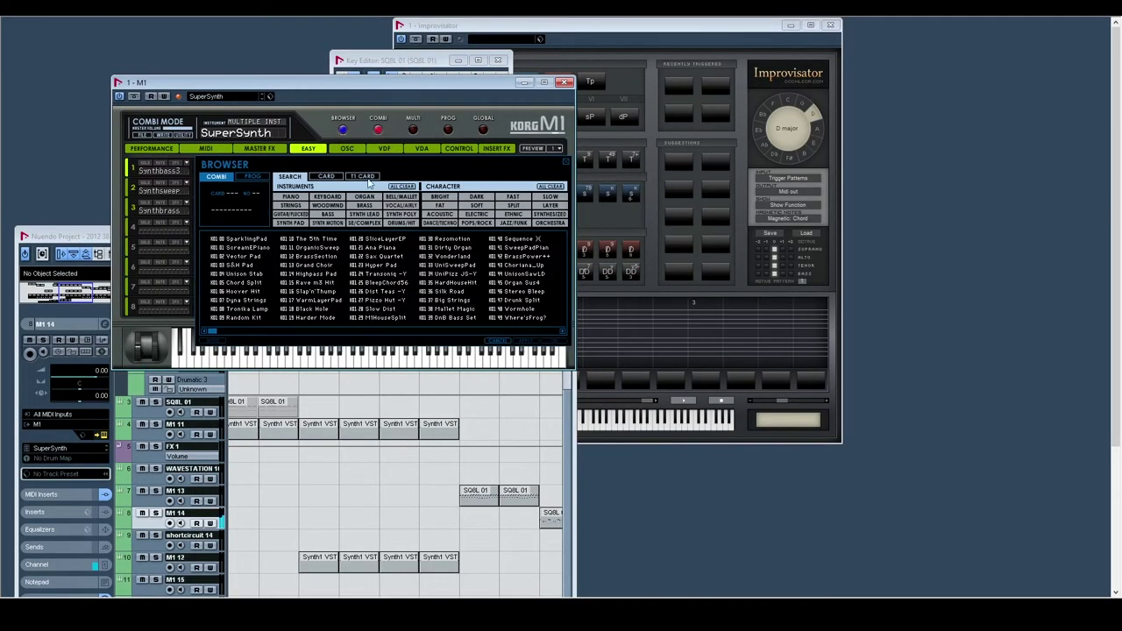
# Inspect the SuperSynth combi's OSC, Easy and VDF settings, close the instrument and restore the full-size project window
pyautogui.click(379, 130)
pyautogui.click(347, 151)
pyautogui.click(313, 151)
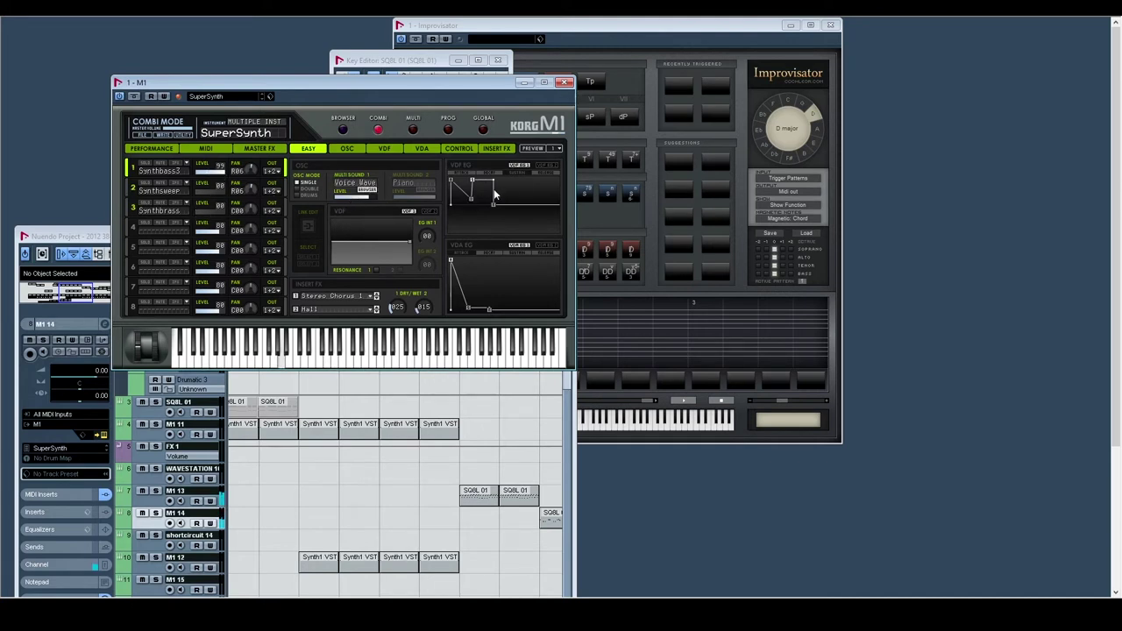
pyautogui.moveTo(474, 188)
pyautogui.click(384, 149)
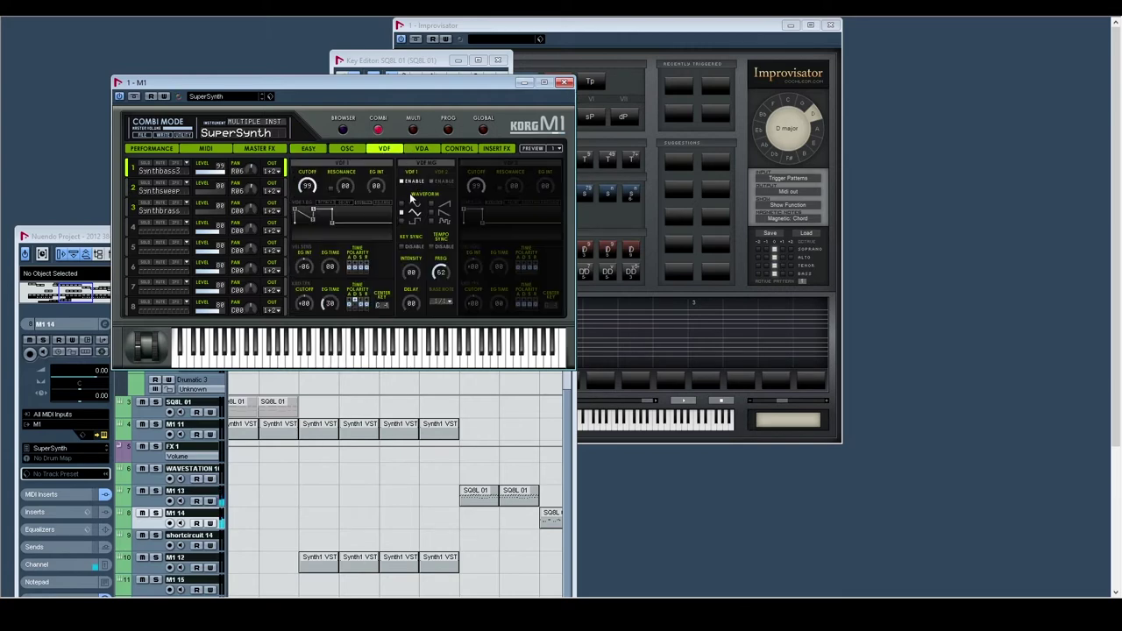
pyautogui.click(565, 83)
pyautogui.doubleClick(346, 234)
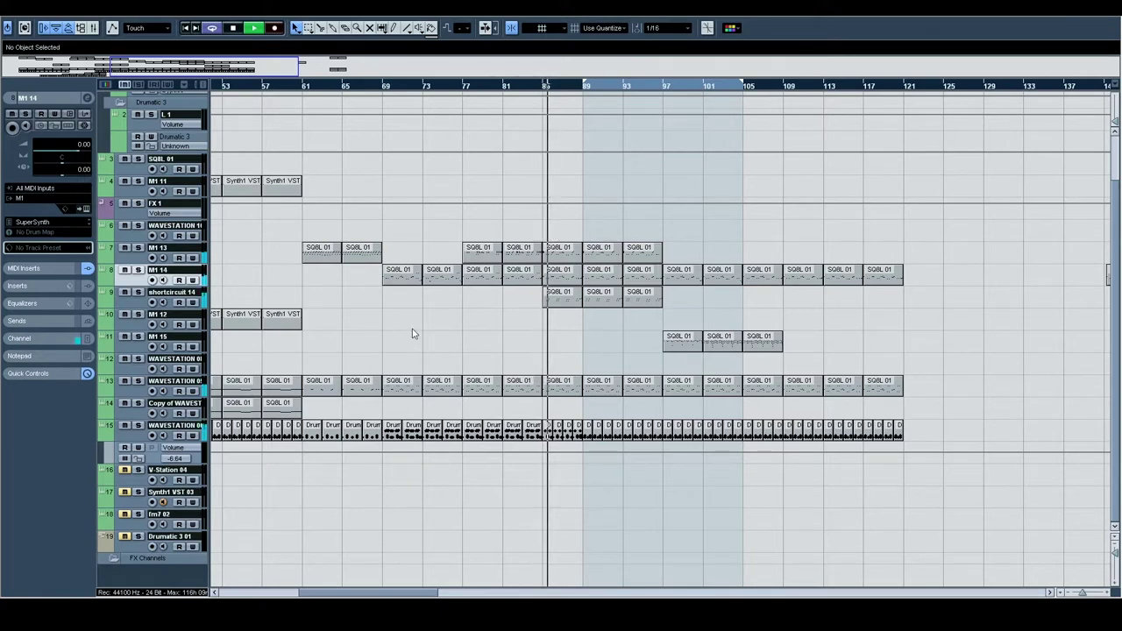
# Solo track shortcircuit 14, inspect its LOOGIE AHH C.wav sample in the sampler, and return to the full-size project window
pyautogui.click(138, 293)
pyautogui.click(82, 209)
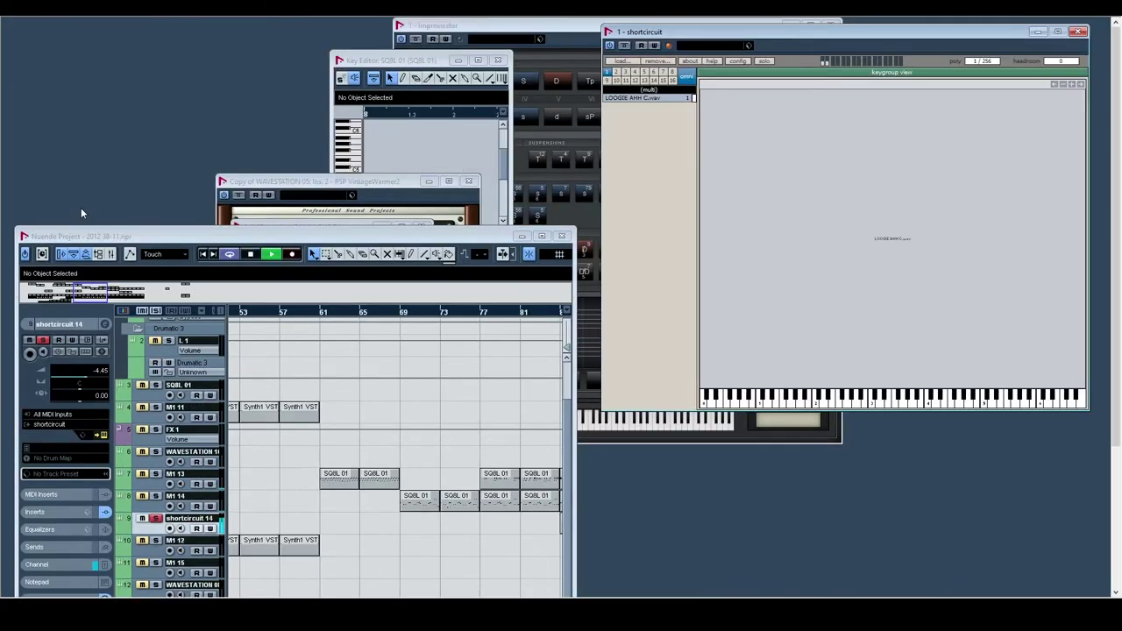
pyautogui.click(677, 99)
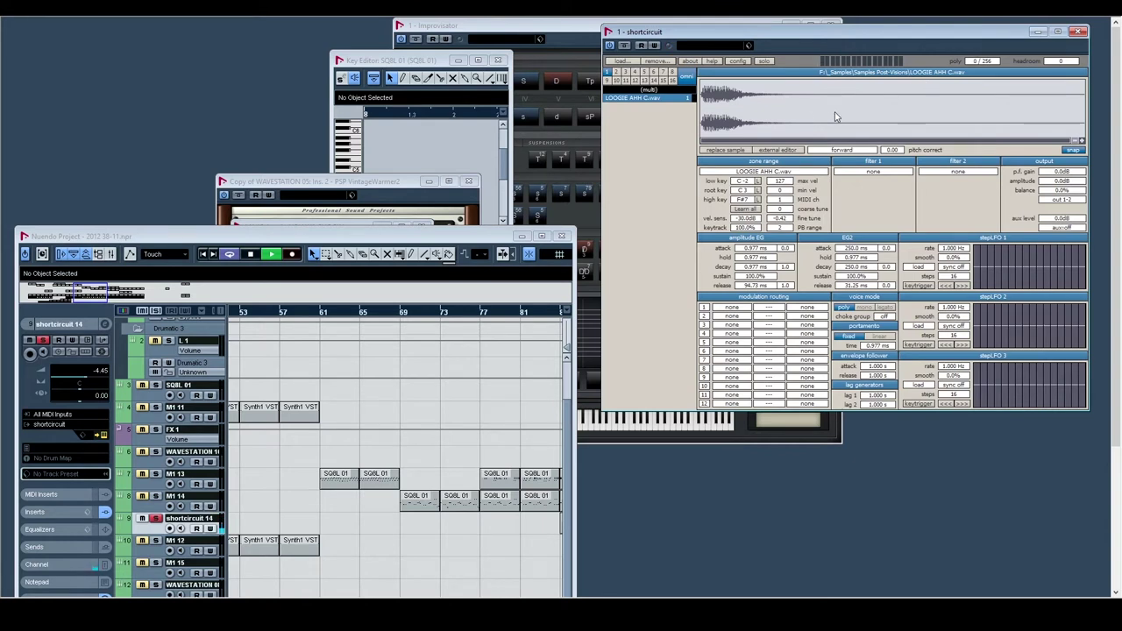
pyautogui.click(1079, 32)
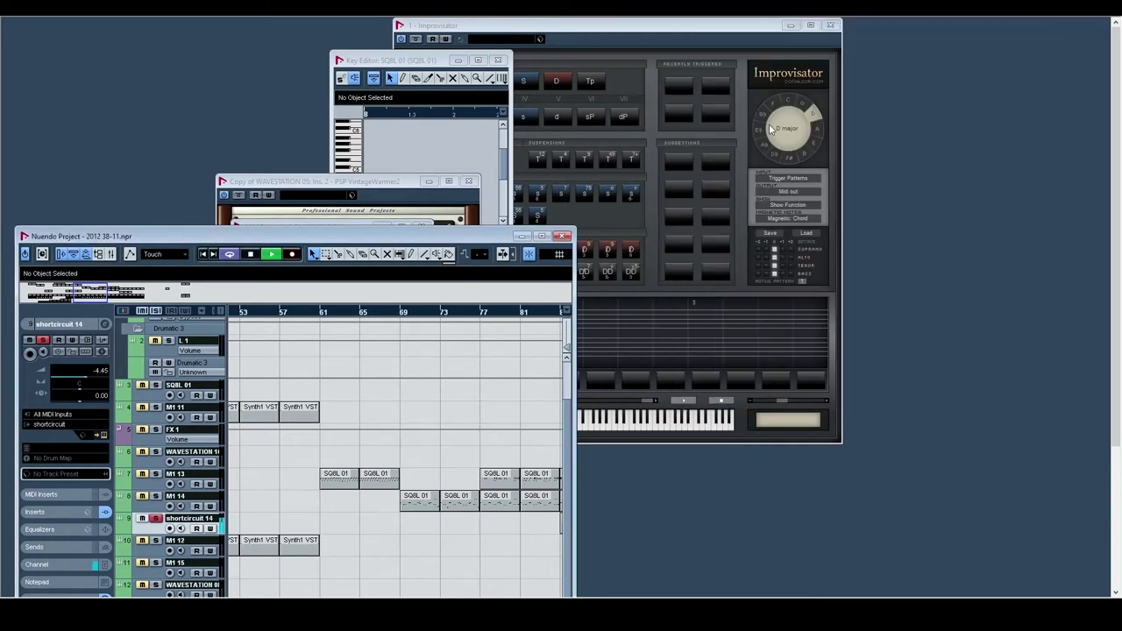
pyautogui.doubleClick(471, 237)
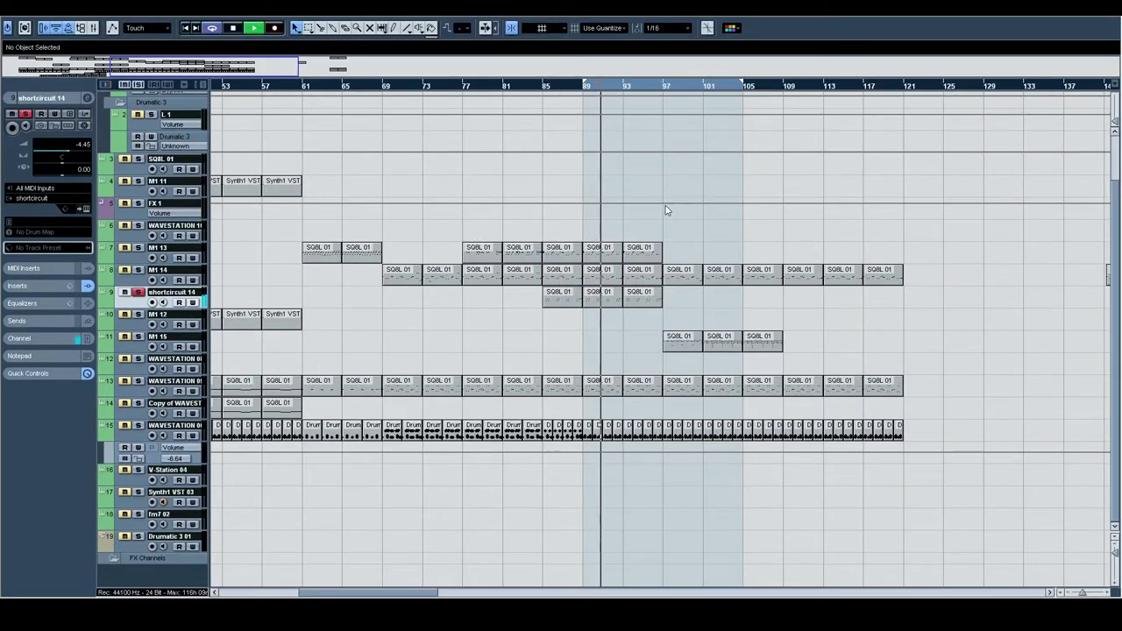
# Extend the cycle range to bar 121 and play the M1 15 section from bar 97 with the shortcircuit 14 solo off
pyautogui.keyDown('alt'); pyautogui.click(902, 87); pyautogui.keyUp('alt')
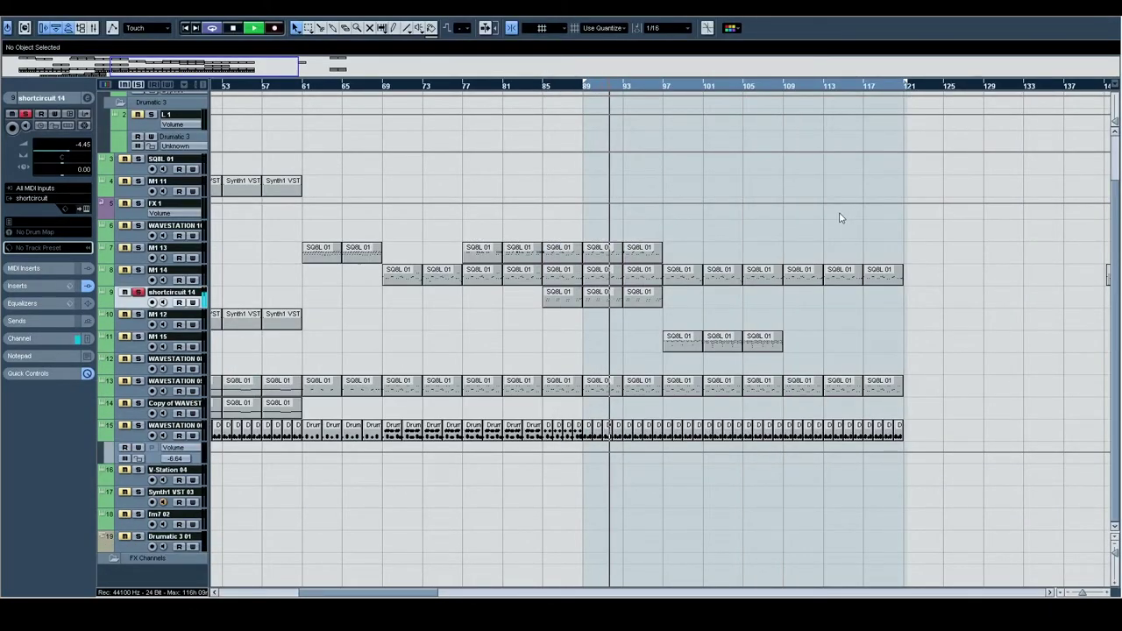
pyautogui.click(671, 111)
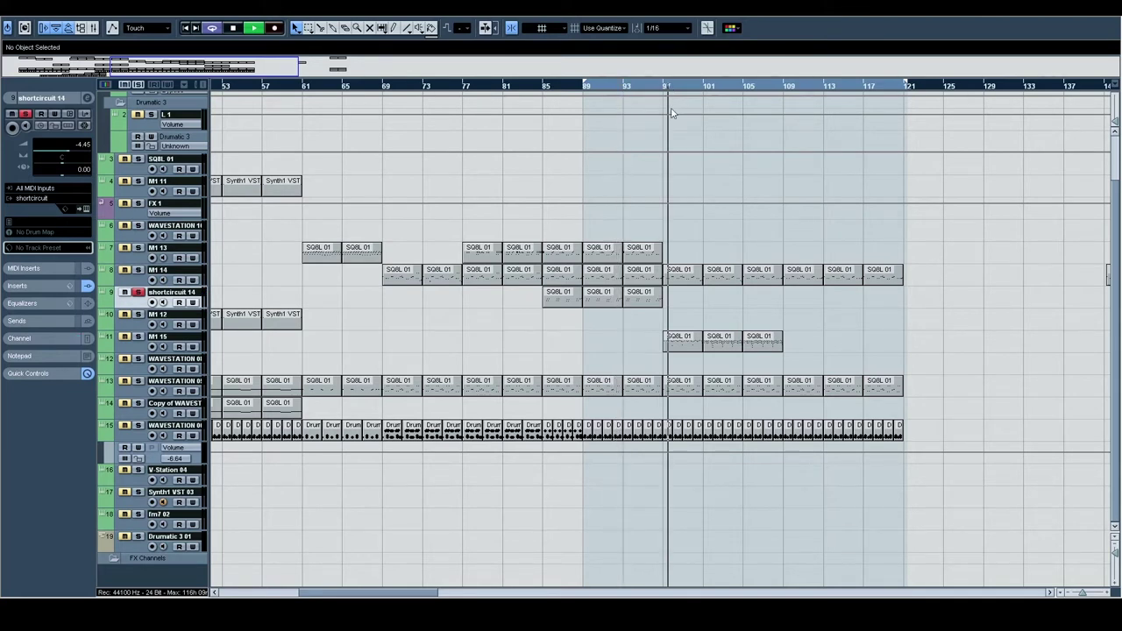
pyautogui.click(142, 342)
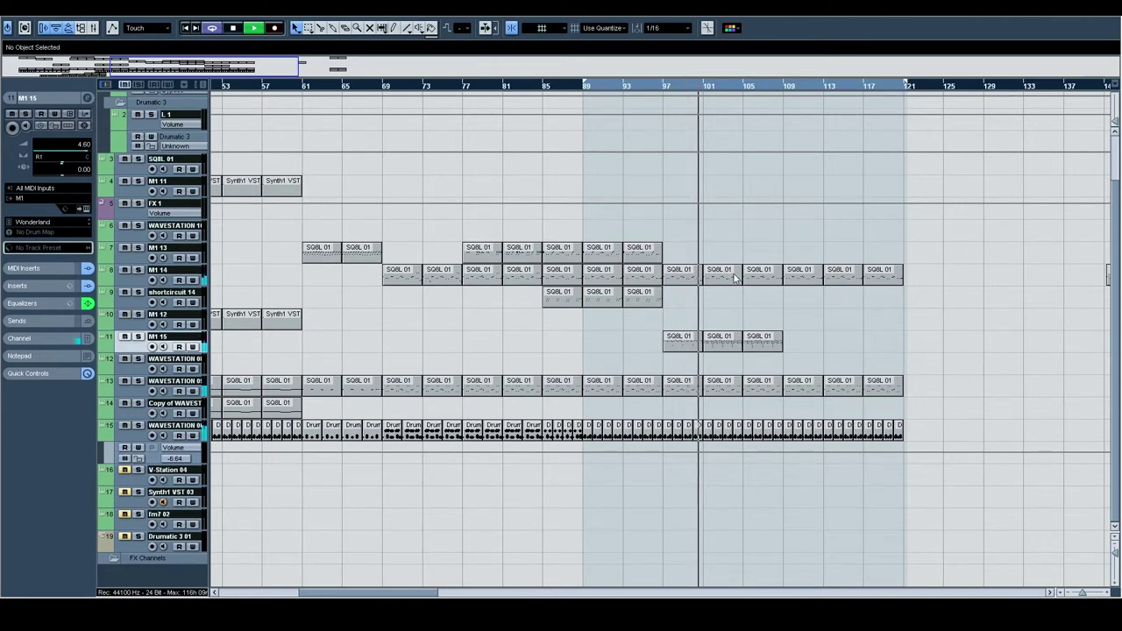
pyautogui.press('space')
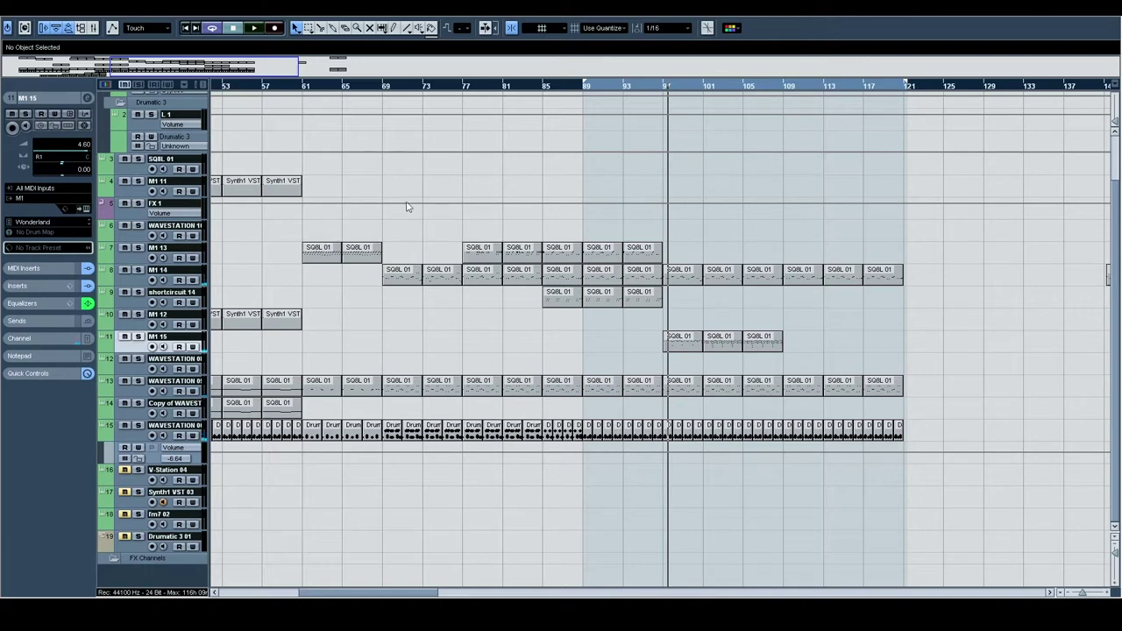
# Select all the parts from bar 61 to bar 121 and listen to the arrangement from bar 97
pyautogui.moveTo(336, 175); pyautogui.dragTo(930, 482)
pyautogui.press('space')
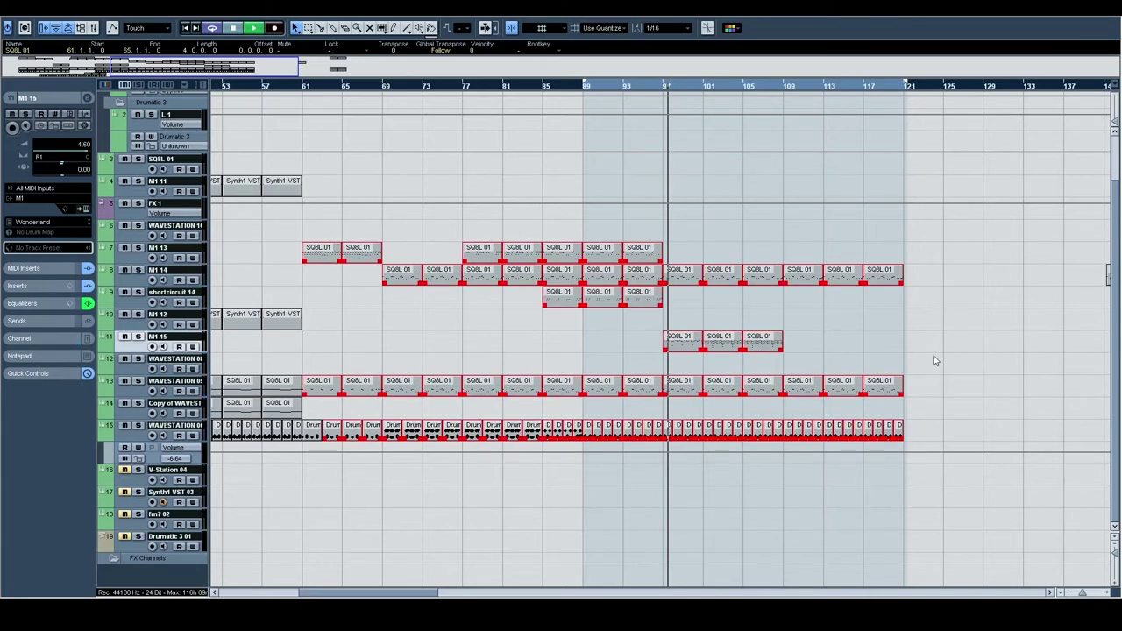
pyautogui.moveTo(445, 223); pyautogui.dragTo(589, 225)
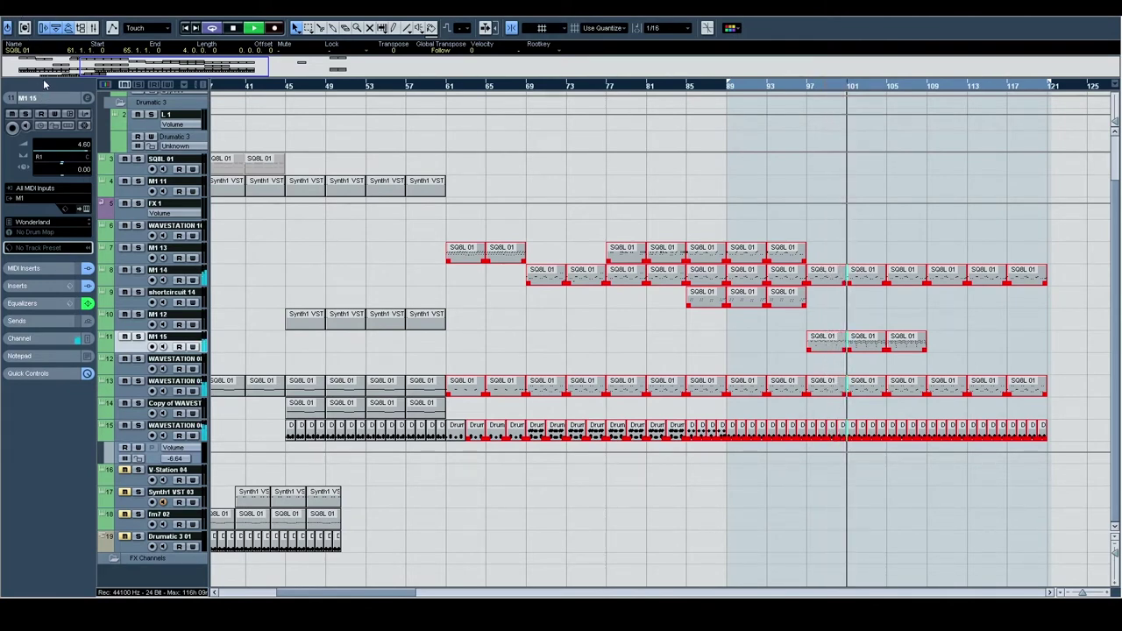
pyautogui.press('space')
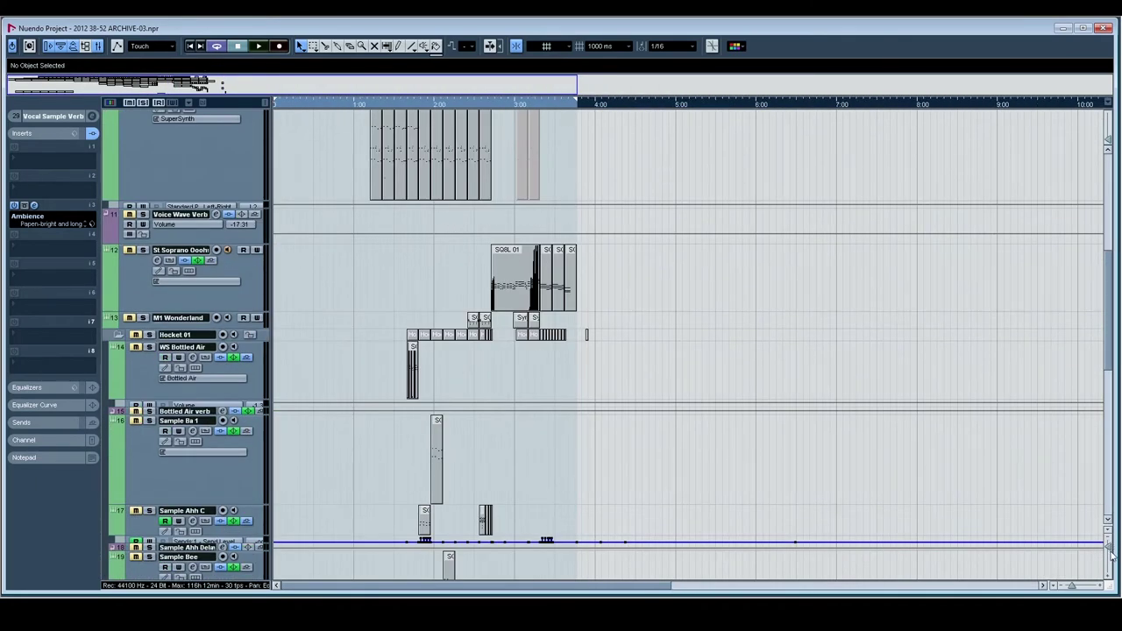
# Reduce the track heights in the 2012 38-52 ARCHIVE-03 project and look through the whole track list
pyautogui.moveTo(1110, 550); pyautogui.dragTo(1108, 523)
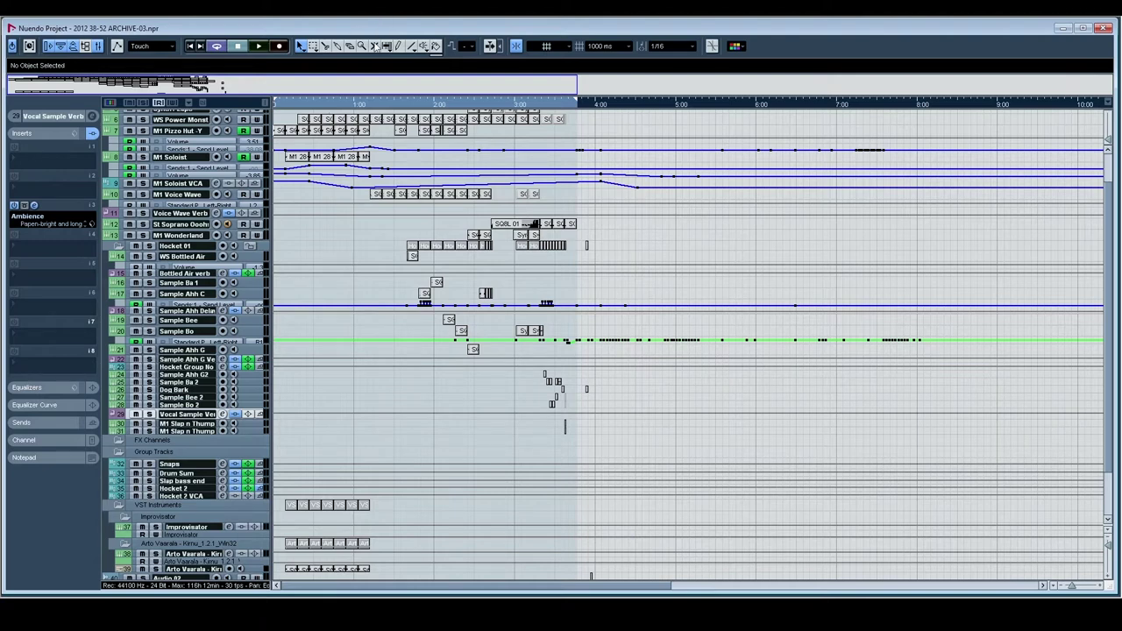
pyautogui.scroll(3, 314, 114)
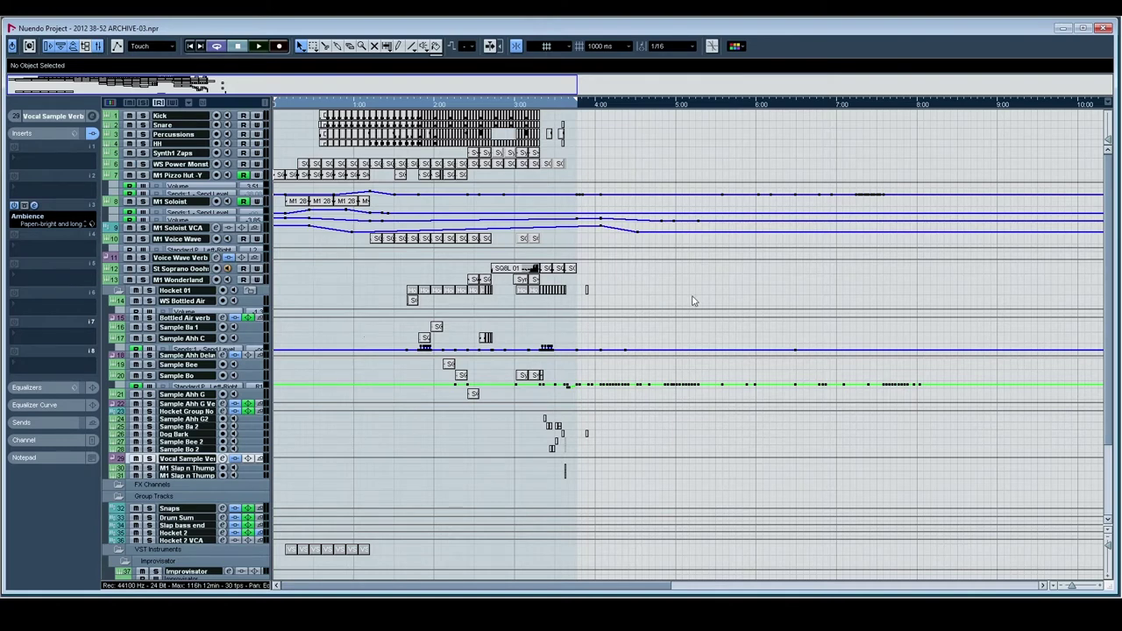
pyautogui.scroll(-5, 693, 301)
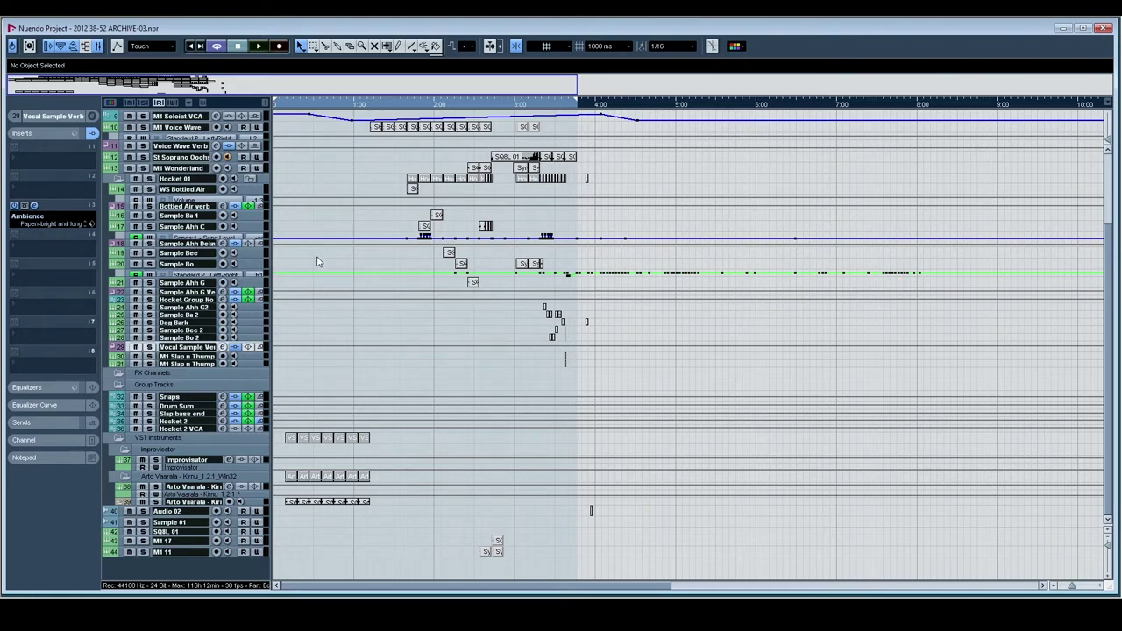
pyautogui.scroll(3, 315, 261)
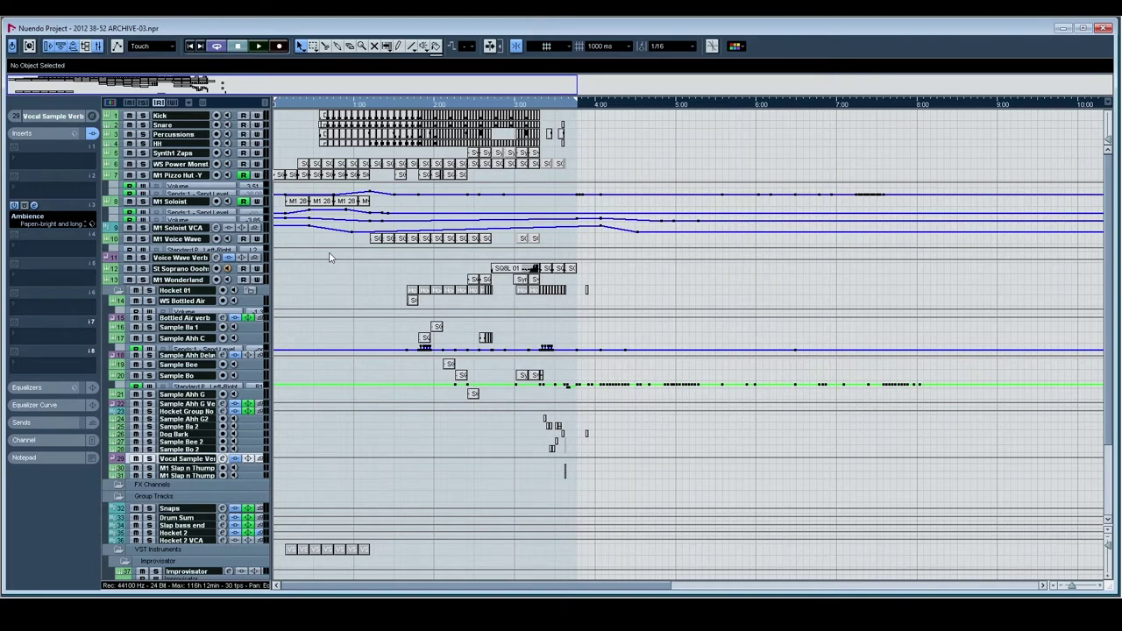
# Zoom in on roughly the first 2:20 of the timeline and play the song from its beginning
pyautogui.moveTo(287, 106); pyautogui.dragTo(258, 148)
pyautogui.press('space')
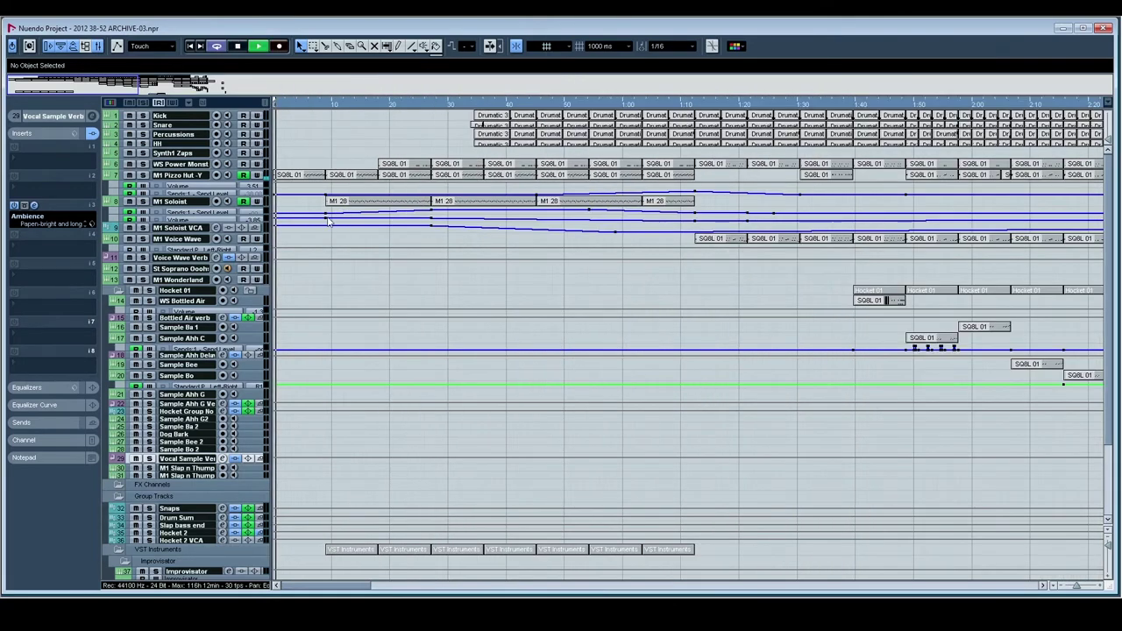
pyautogui.press('space')
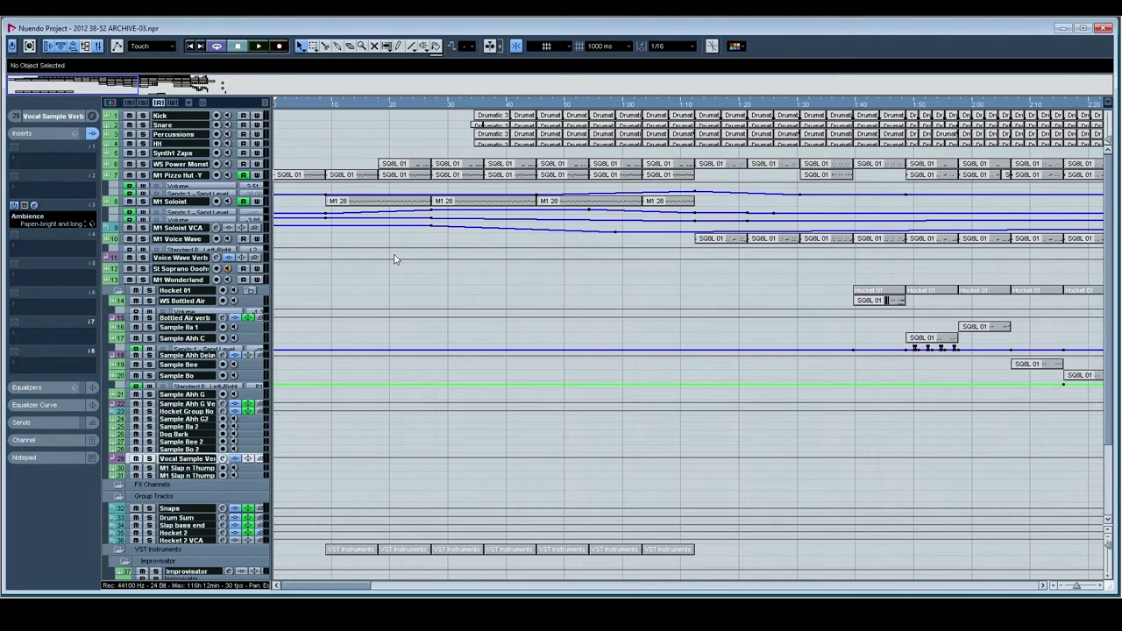
pyautogui.press('space')
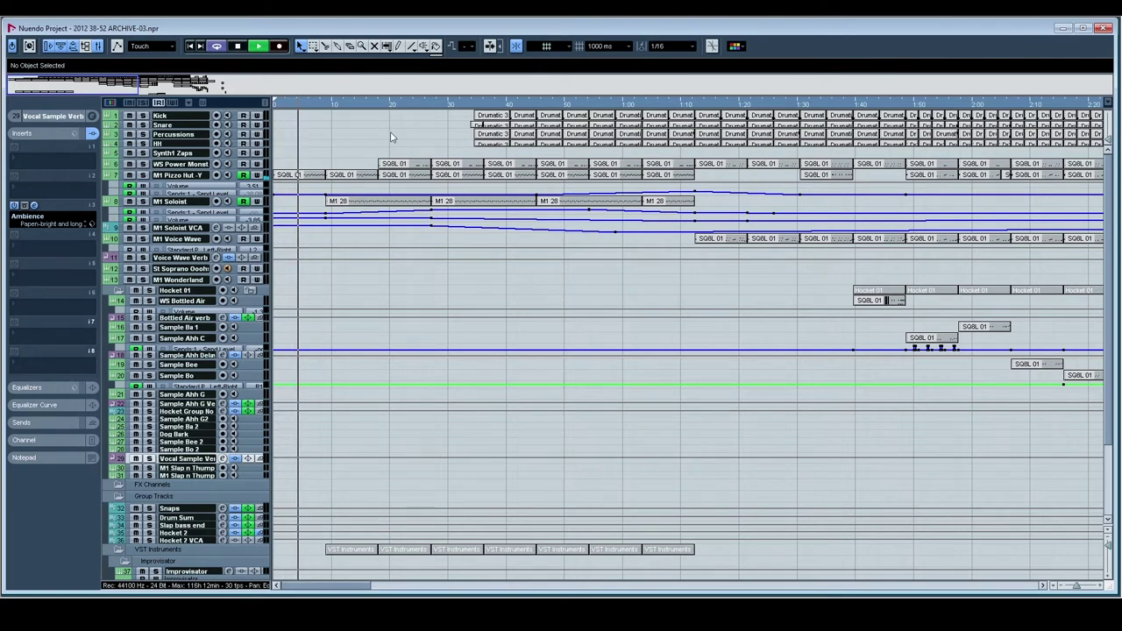
# Audition the M1 Pizzo Hut-Y track while toggling its Quantizer MIDI insert
pyautogui.click(163, 174)
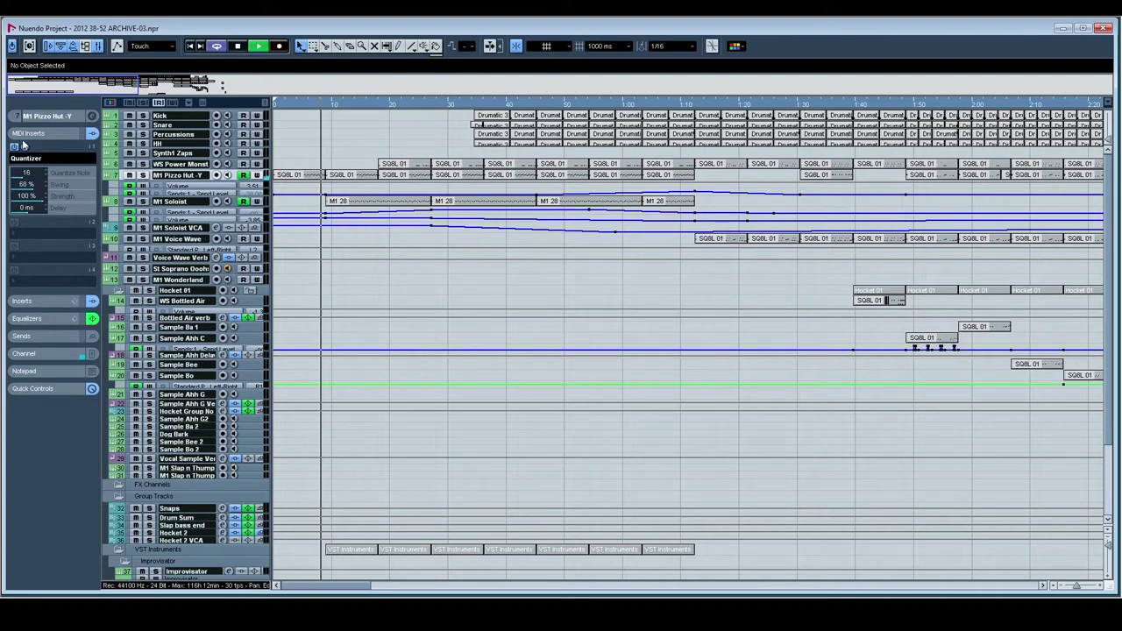
pyautogui.click(142, 175)
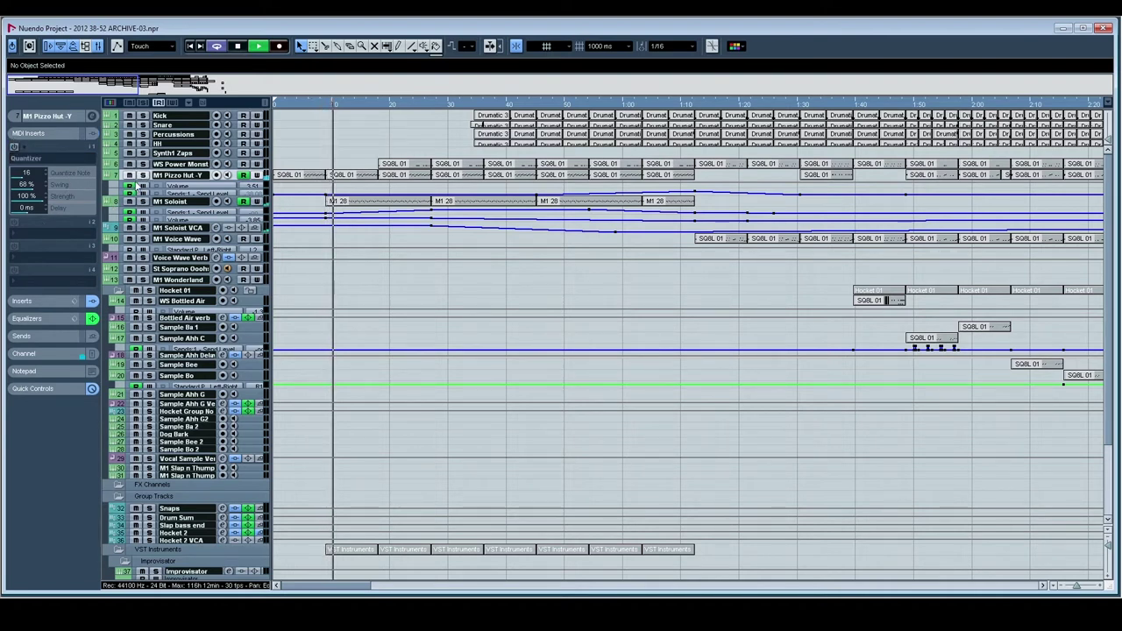
pyautogui.click(23, 148)
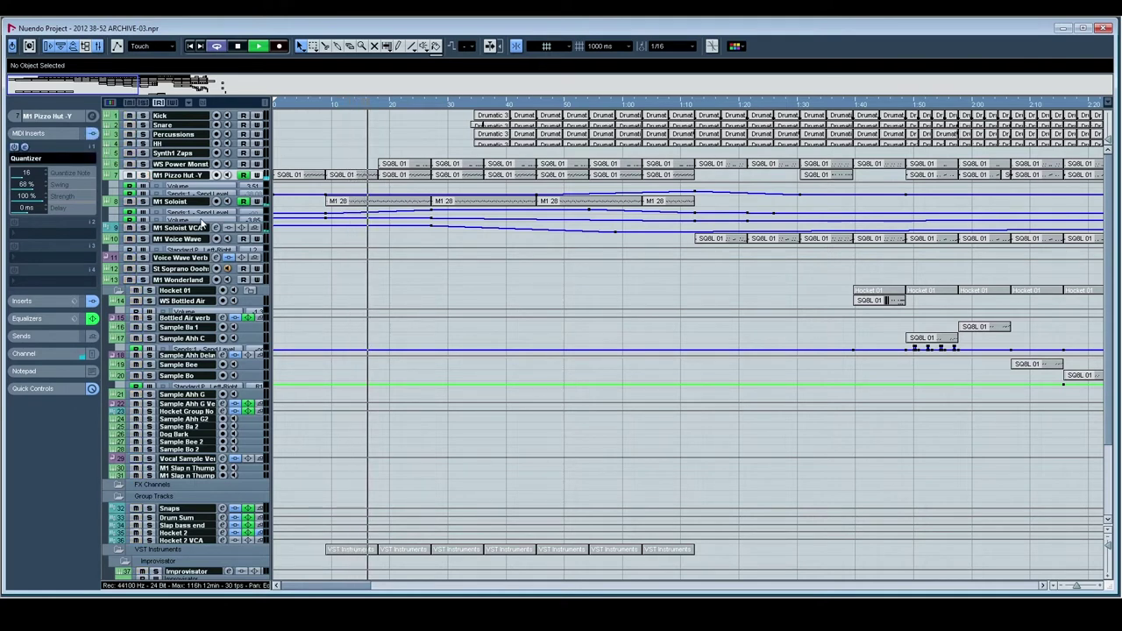
# Audition the M1 Soloist track on its own and check its MIDI insert settings
pyautogui.click(145, 202)
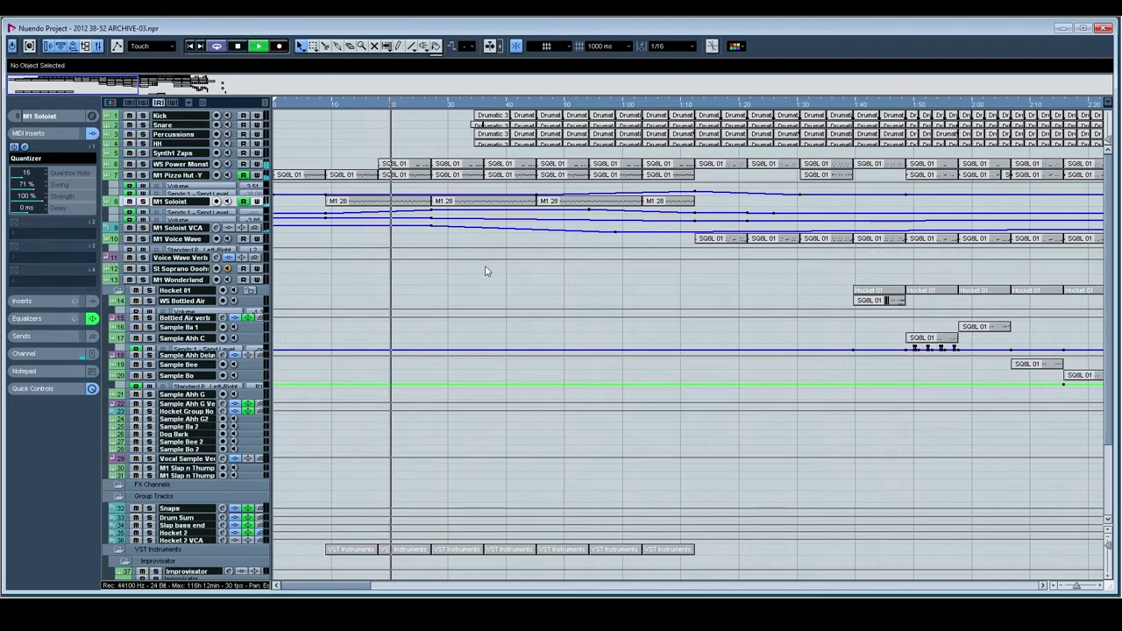
pyautogui.scroll(-2, 473, 282)
pyautogui.scroll(2, 471, 285)
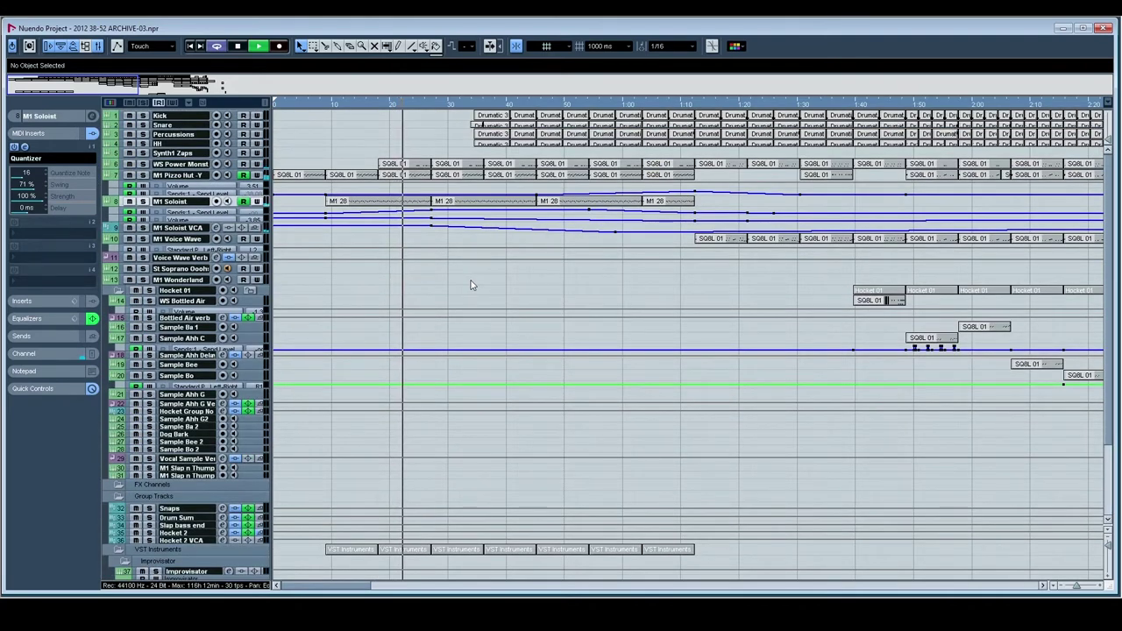
# Solo the WS Power Monsters track and bring up its channel settings over the arrangement
pyautogui.click(148, 164)
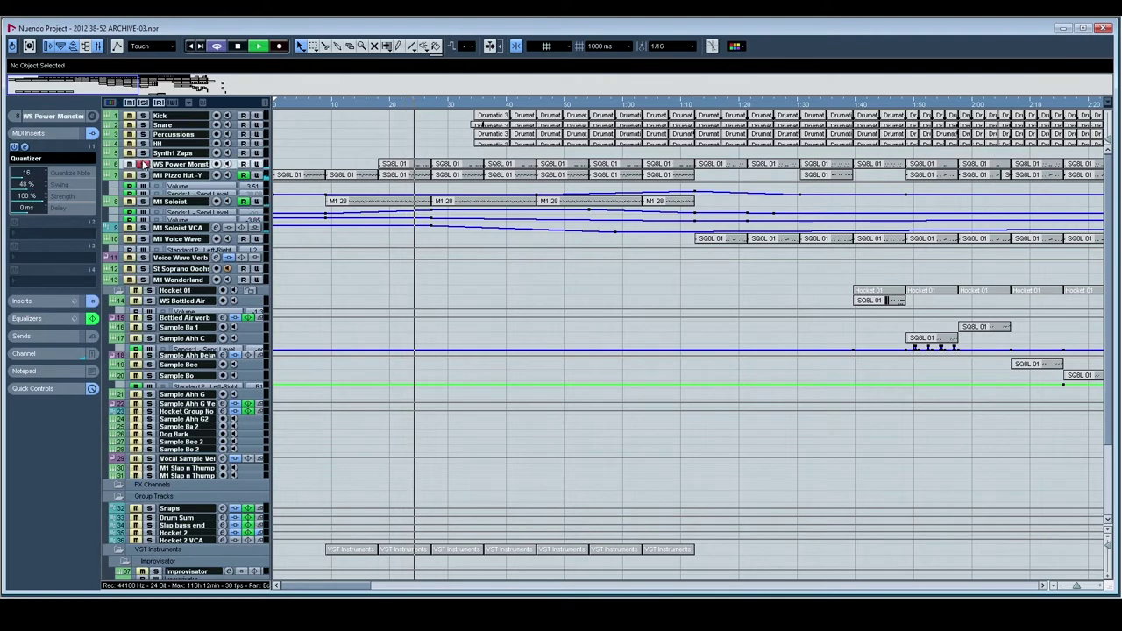
pyautogui.click(92, 115)
pyautogui.moveTo(664, 154); pyautogui.dragTo(481, 100)
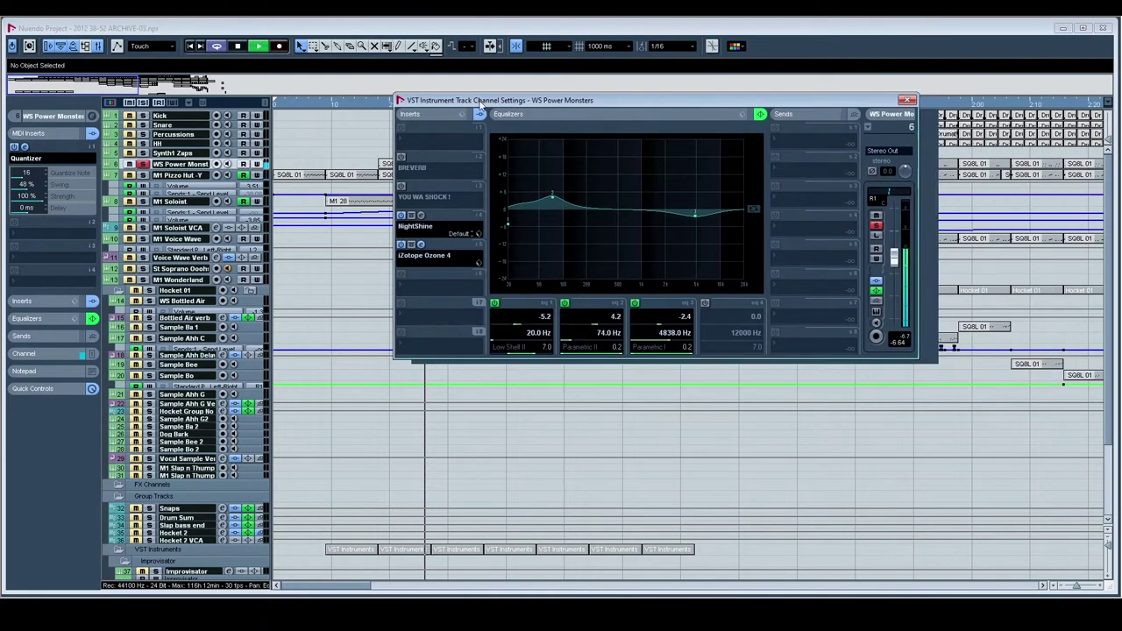
# Inspect the iZotope Ozone 4 insert on WS Power Monsters, including its paragraphic equalizer, and close the plug-in and channel windows
pyautogui.click(414, 243)
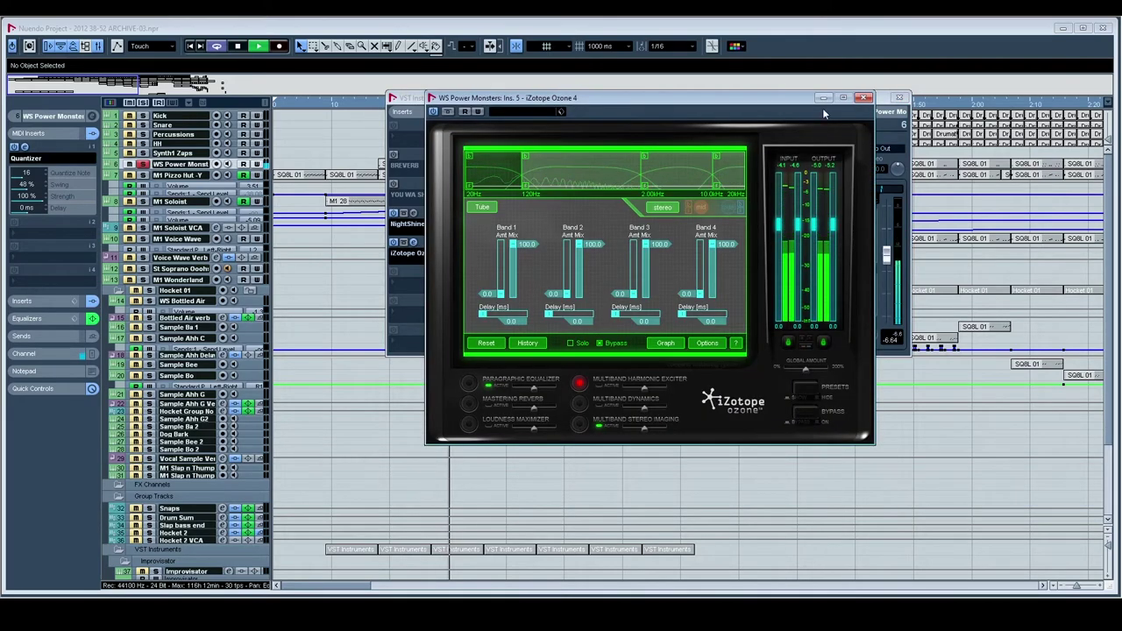
pyautogui.moveTo(662, 100); pyautogui.dragTo(727, 90)
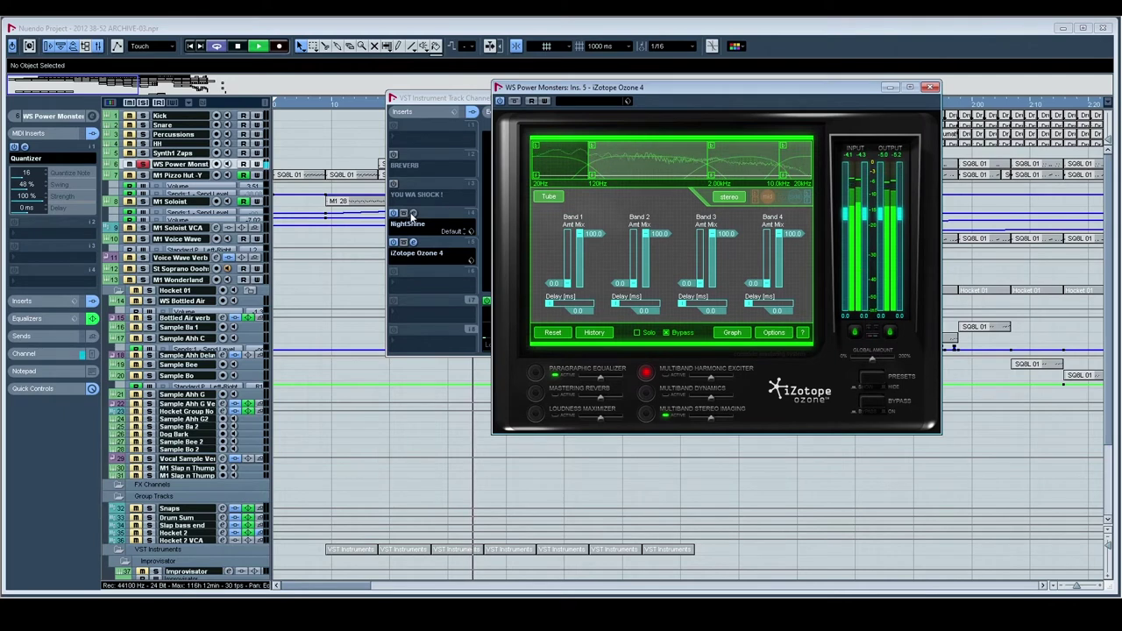
pyautogui.click(414, 214)
pyautogui.click(421, 245)
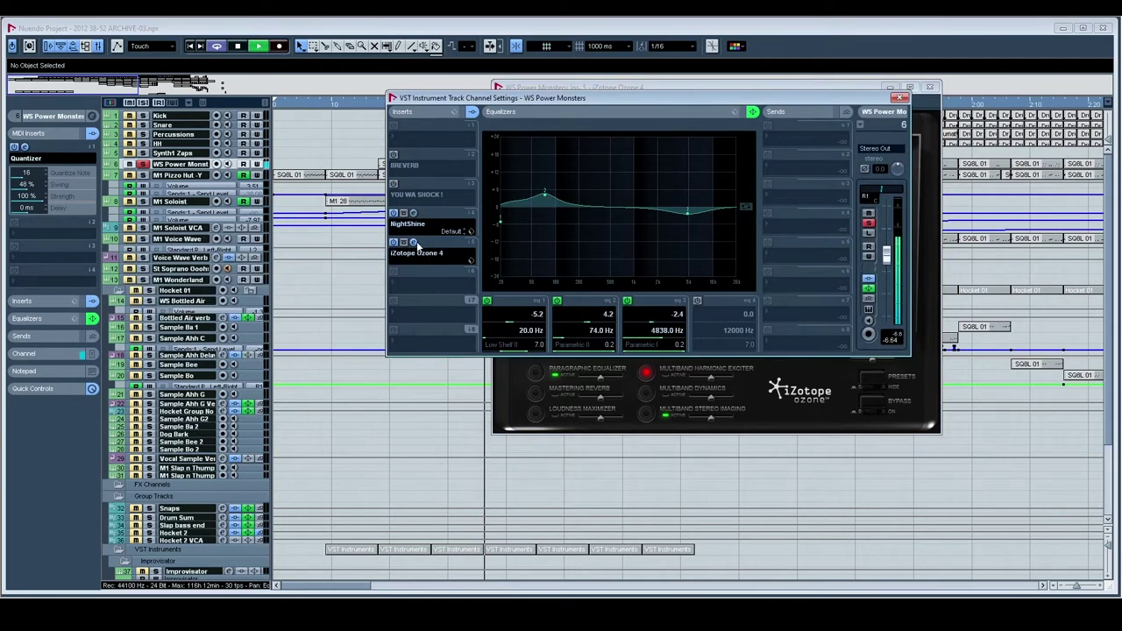
pyautogui.click(516, 361)
pyautogui.click(534, 372)
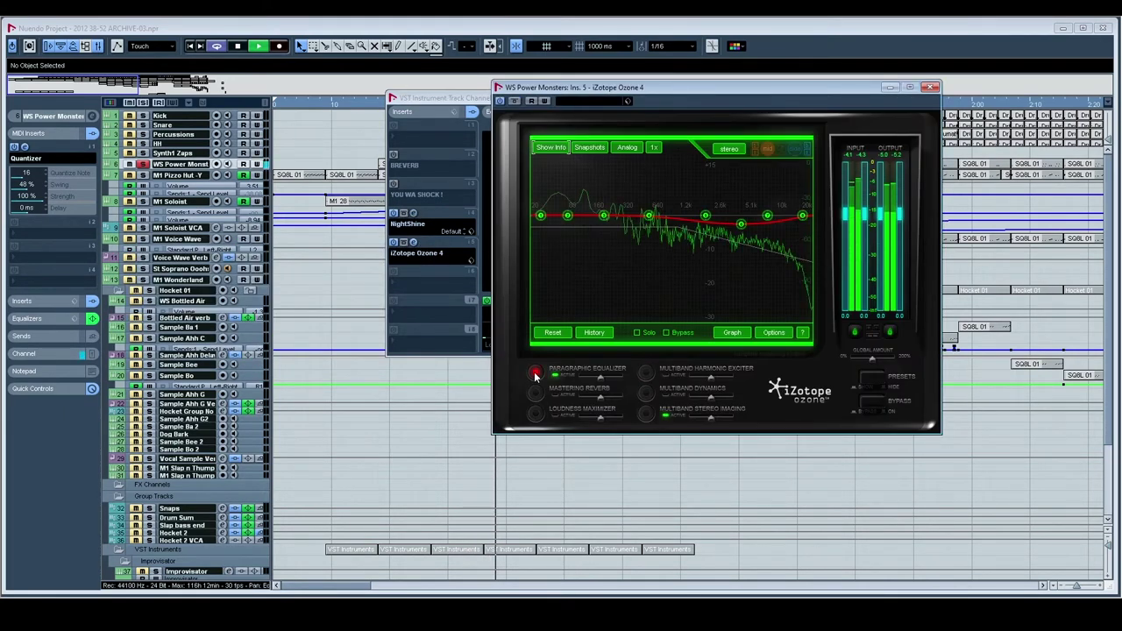
pyautogui.click(931, 87)
pyautogui.click(898, 98)
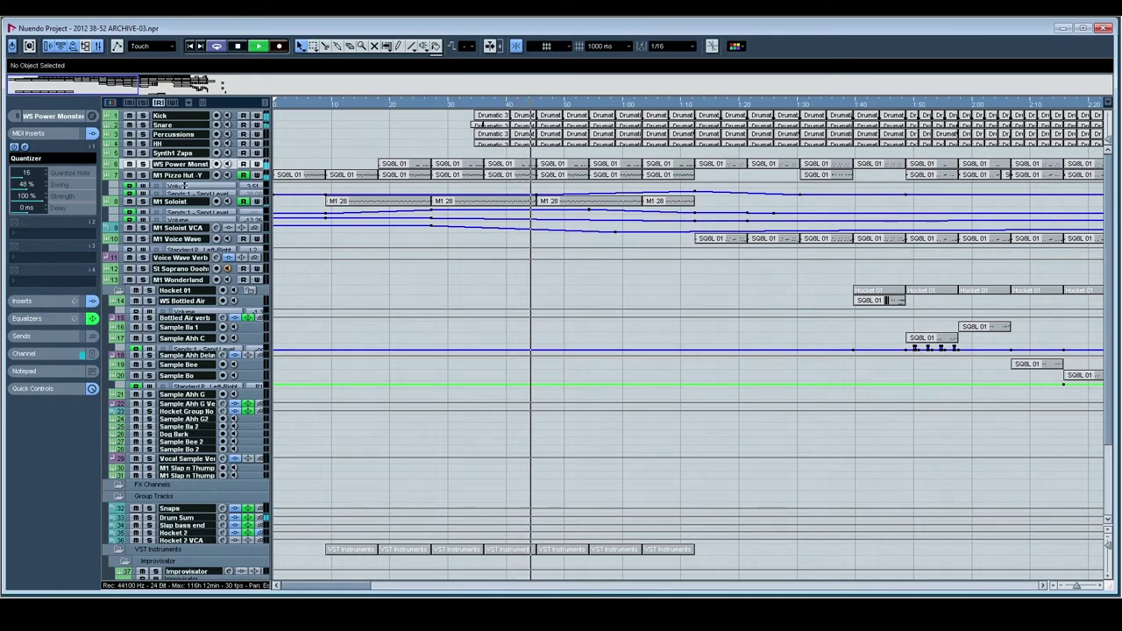
# Solo the M1 Pizzo Hut-Y and M1 Soloist tracks in turn during playback
pyautogui.click(143, 176)
pyautogui.click(143, 202)
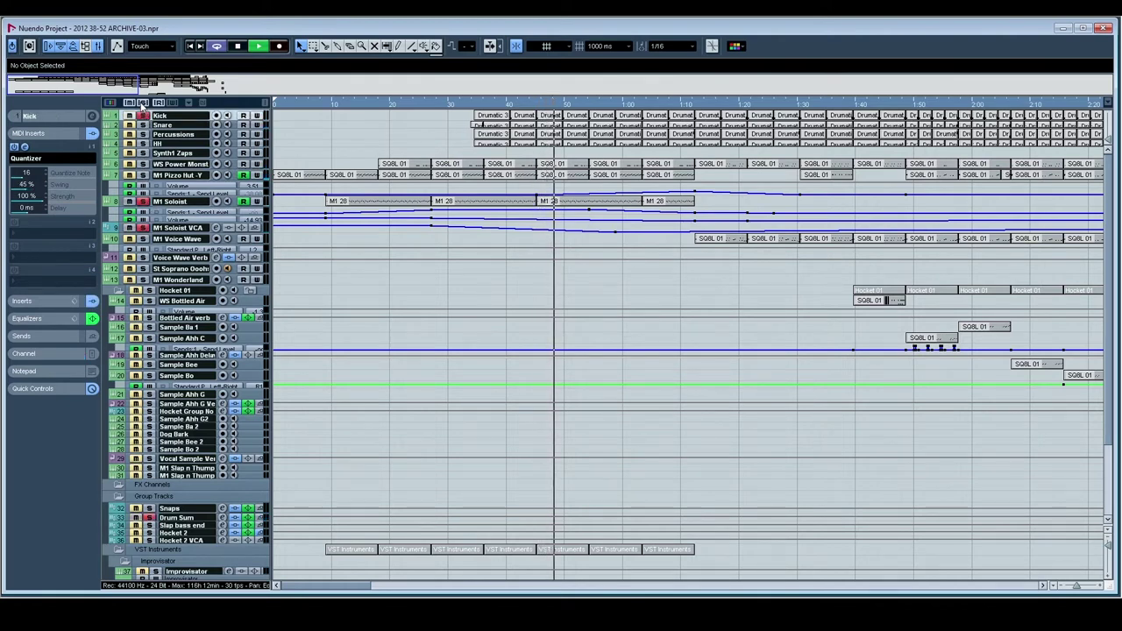
# Audition the Kick, Snare, Percussions and HH tracks in changing solo combinations and replay the full mix from about 0:37
pyautogui.click(142, 127)
pyautogui.click(143, 136)
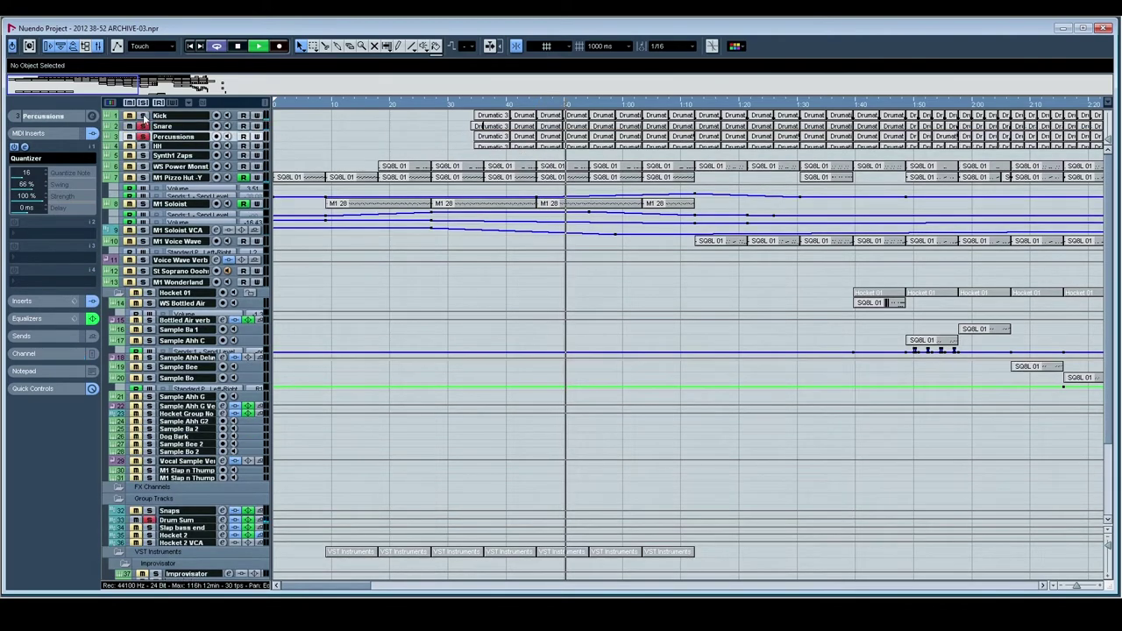
pyautogui.click(143, 116)
pyautogui.click(143, 146)
pyautogui.click(145, 137)
pyautogui.click(144, 126)
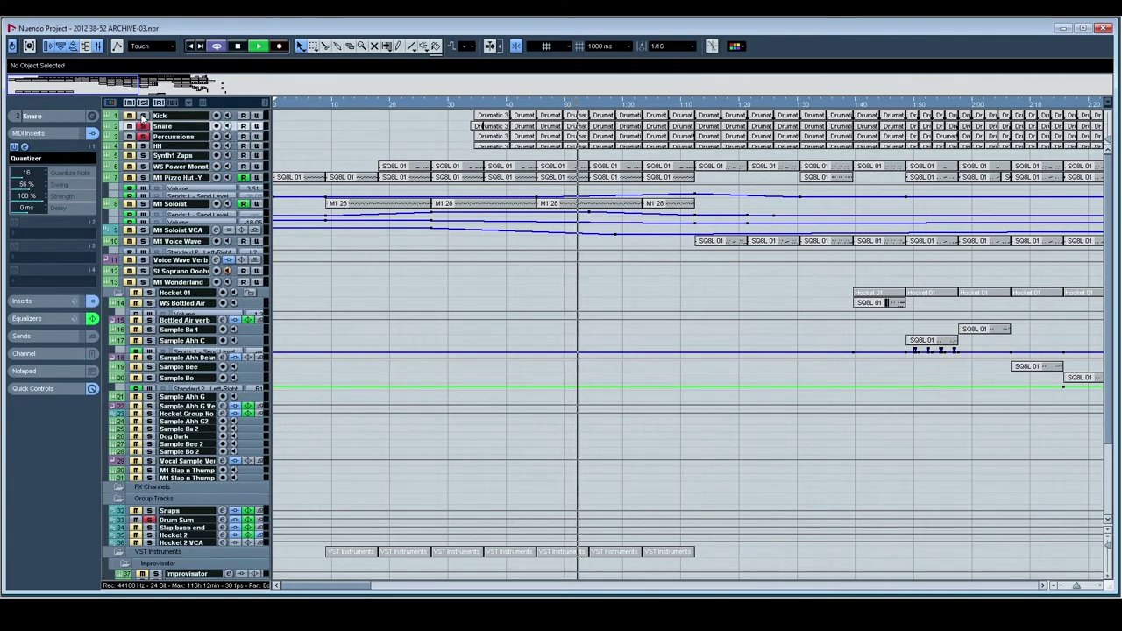
pyautogui.click(143, 116)
pyautogui.click(143, 146)
pyautogui.click(144, 137)
pyautogui.click(143, 126)
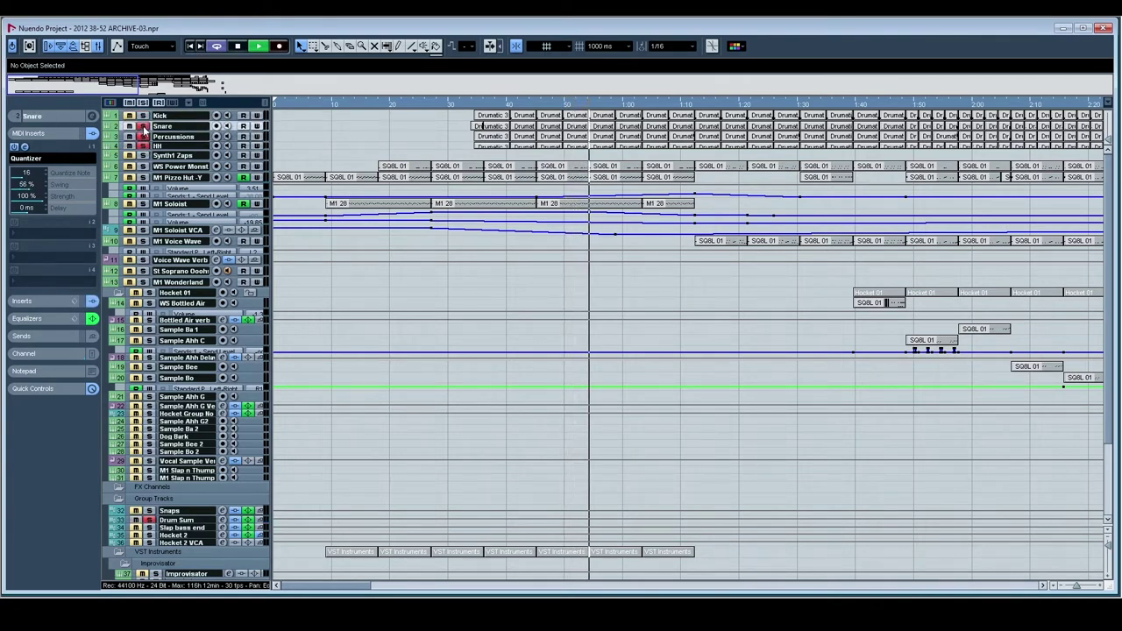
pyautogui.click(143, 116)
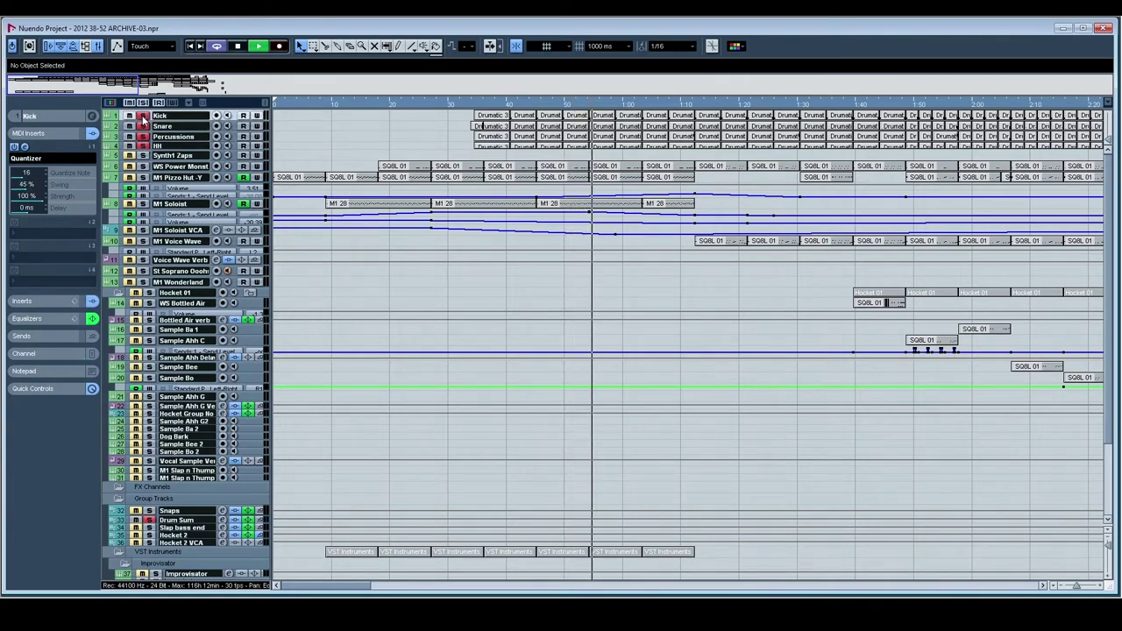
pyautogui.click(488, 106)
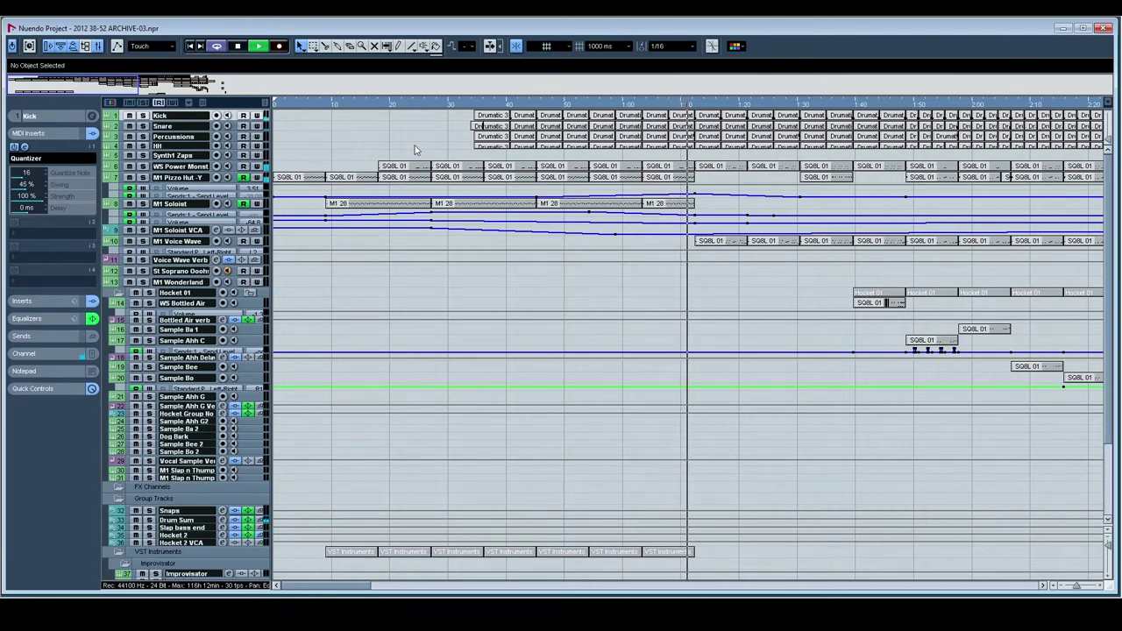
# Examine the first M1 Voice Wave part at about 1:12 in a maximized Key Editor and close the editor
pyautogui.hscroll(10, 482, 150)
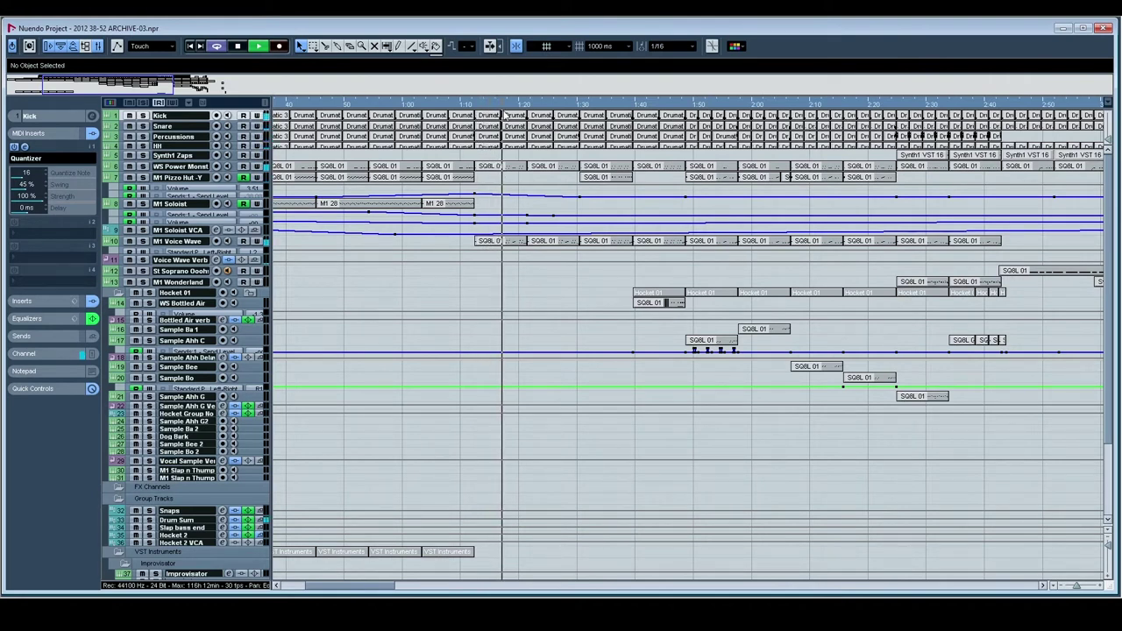
pyautogui.doubleClick(495, 233)
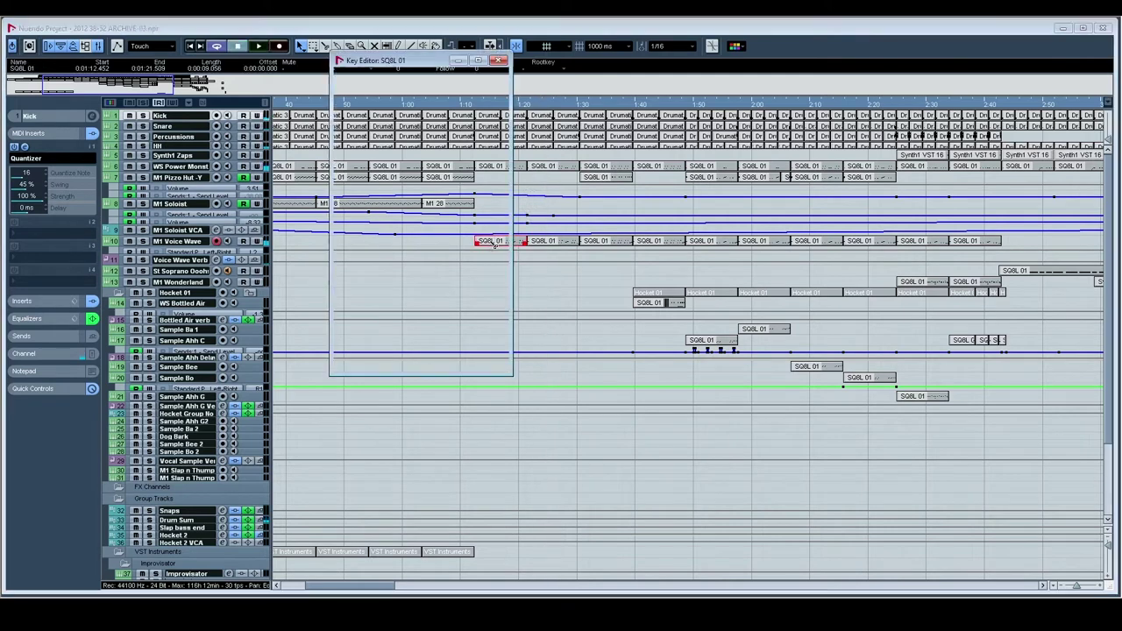
pyautogui.doubleClick(405, 62)
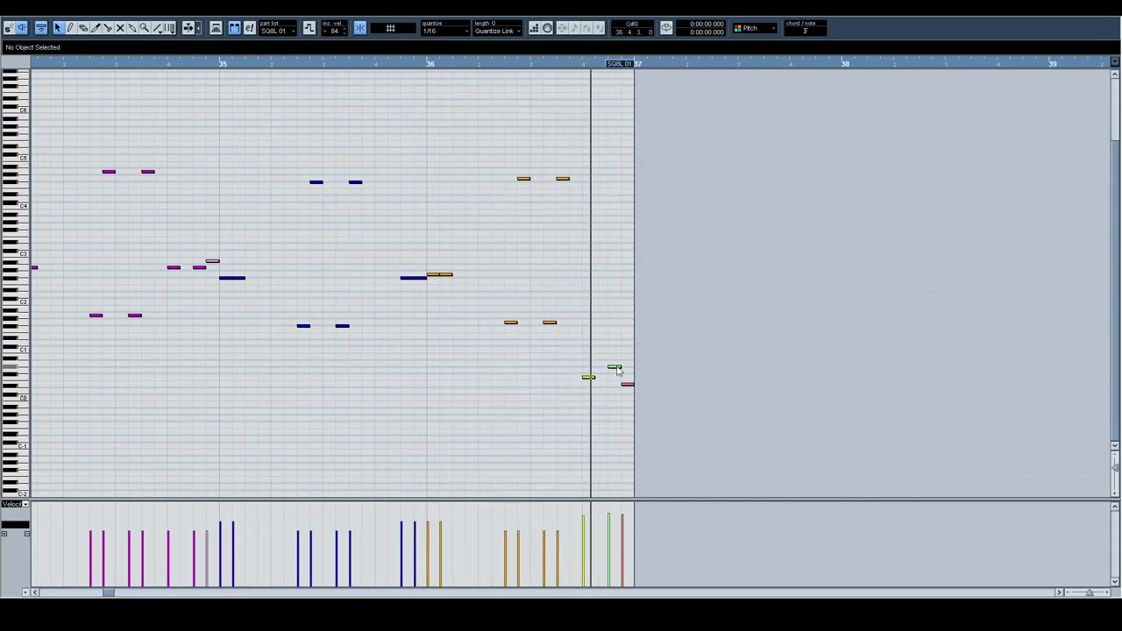
pyautogui.click(1119, 16)
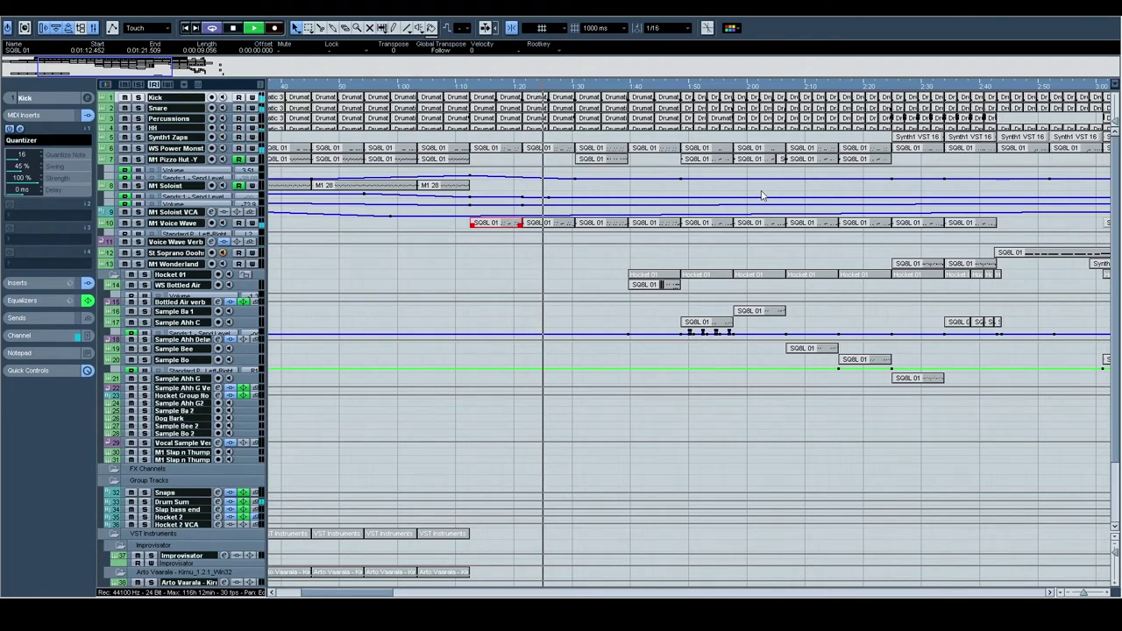
# Stop playback and switch the project ruler from seconds to bars and beats
pyautogui.press('space')
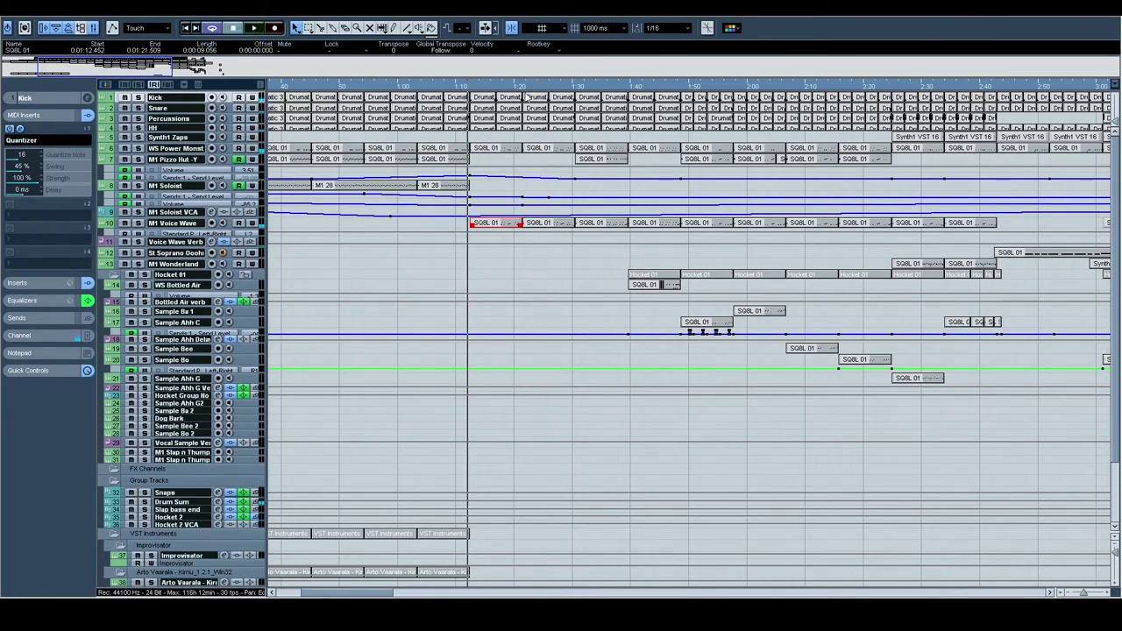
pyautogui.rightClick(528, 86)
pyautogui.click(493, 96)
pyautogui.moveTo(541, 142); pyautogui.dragTo(503, 262)
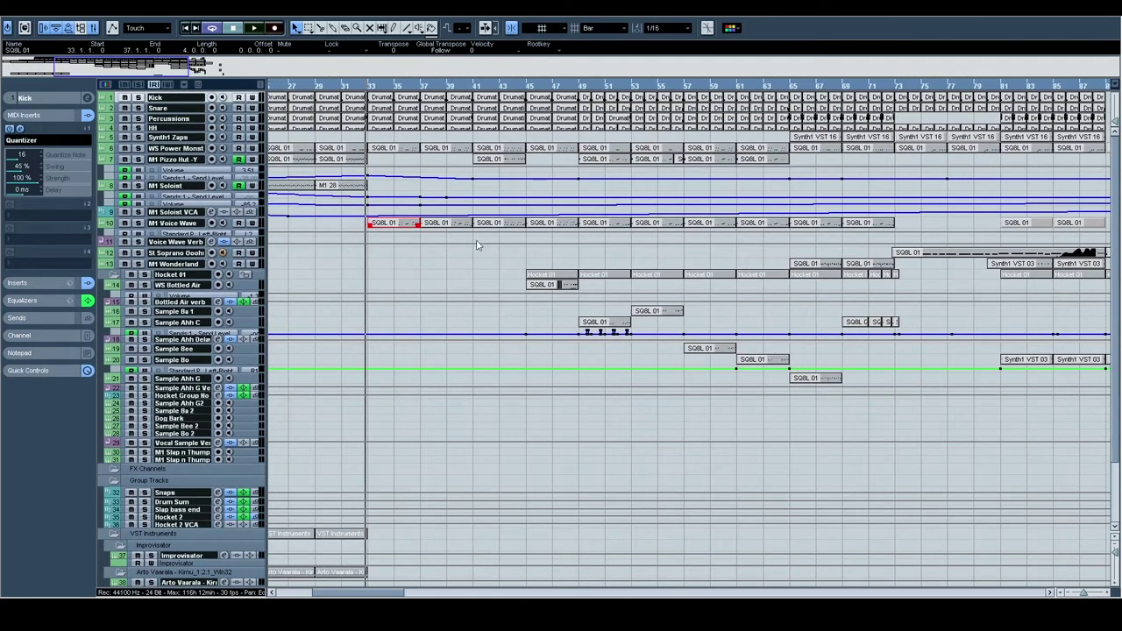
# Select the Kick, Snare, Percussions and HH tracks and enlarge their heights to show the drum notes
pyautogui.click(232, 130)
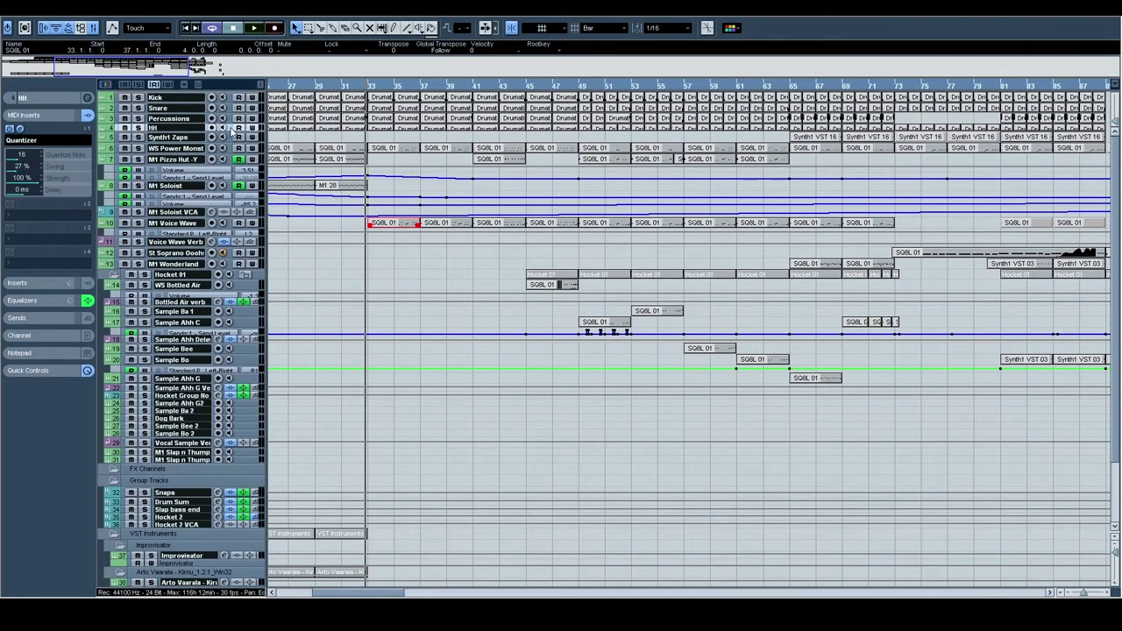
pyautogui.click(230, 102)
pyautogui.moveTo(227, 102); pyautogui.dragTo(236, 129)
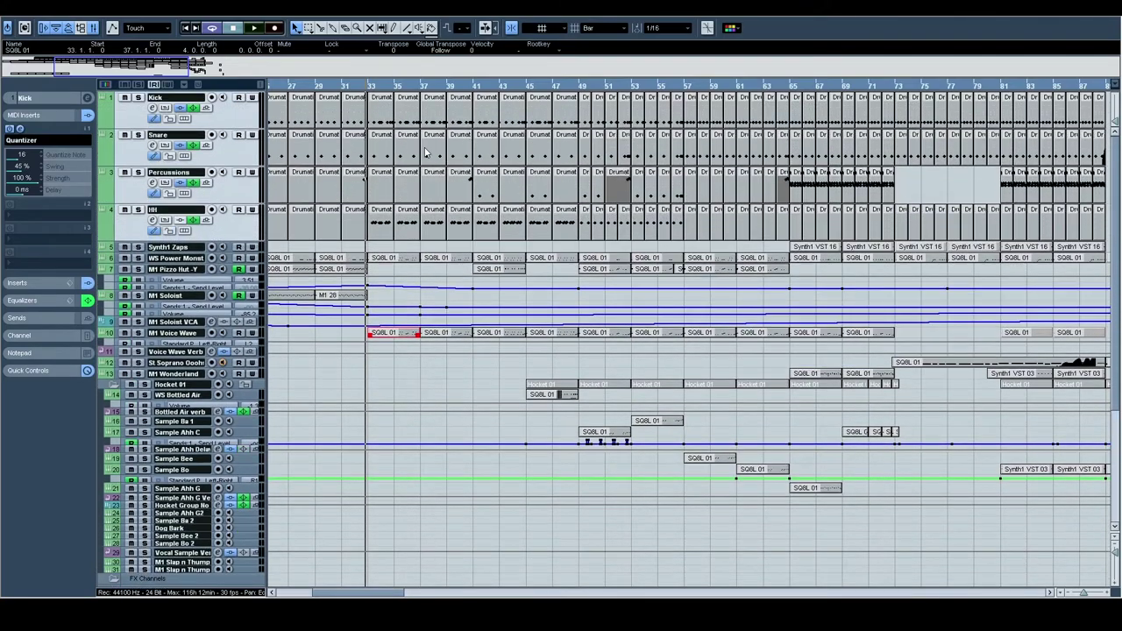
# Play the song from bar 33 and look over the drum, synth and sample tracks
pyautogui.moveTo(771, 346); pyautogui.dragTo(754, 309)
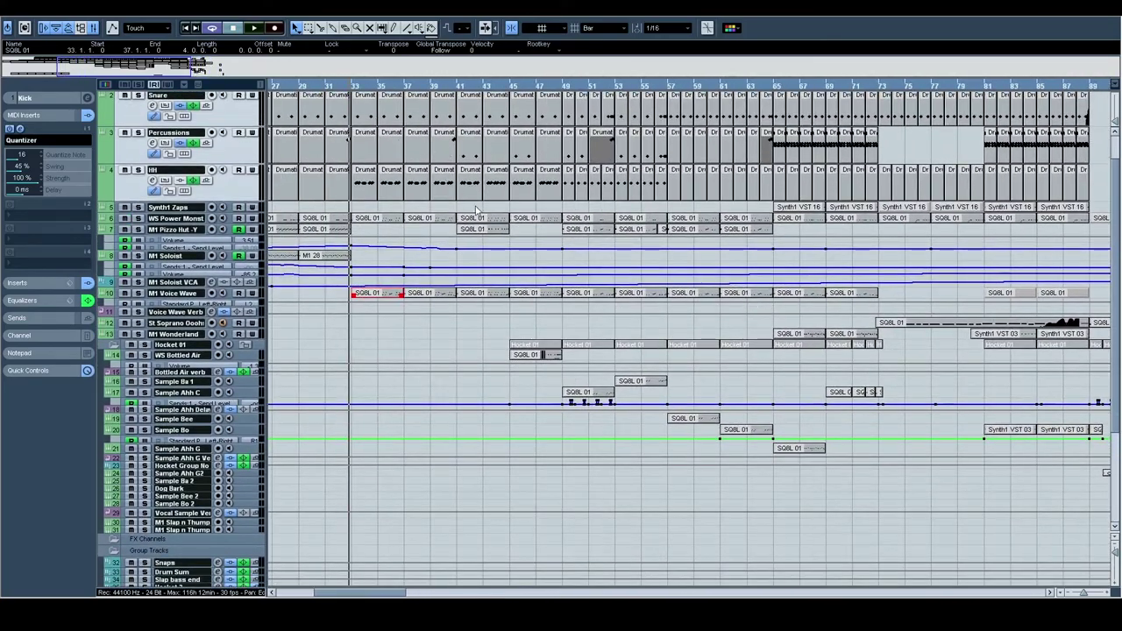
pyautogui.moveTo(589, 305); pyautogui.dragTo(840, 308)
pyautogui.moveTo(796, 233); pyautogui.dragTo(501, 240)
pyautogui.moveTo(566, 200); pyautogui.dragTo(491, 225)
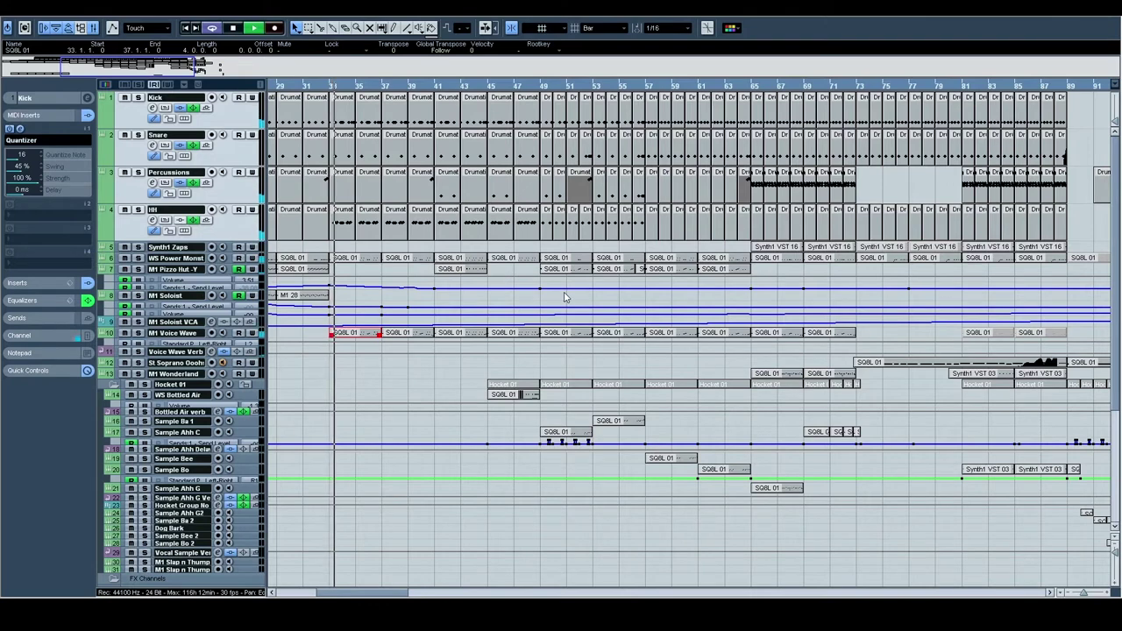
pyautogui.scroll(-3, 578, 278)
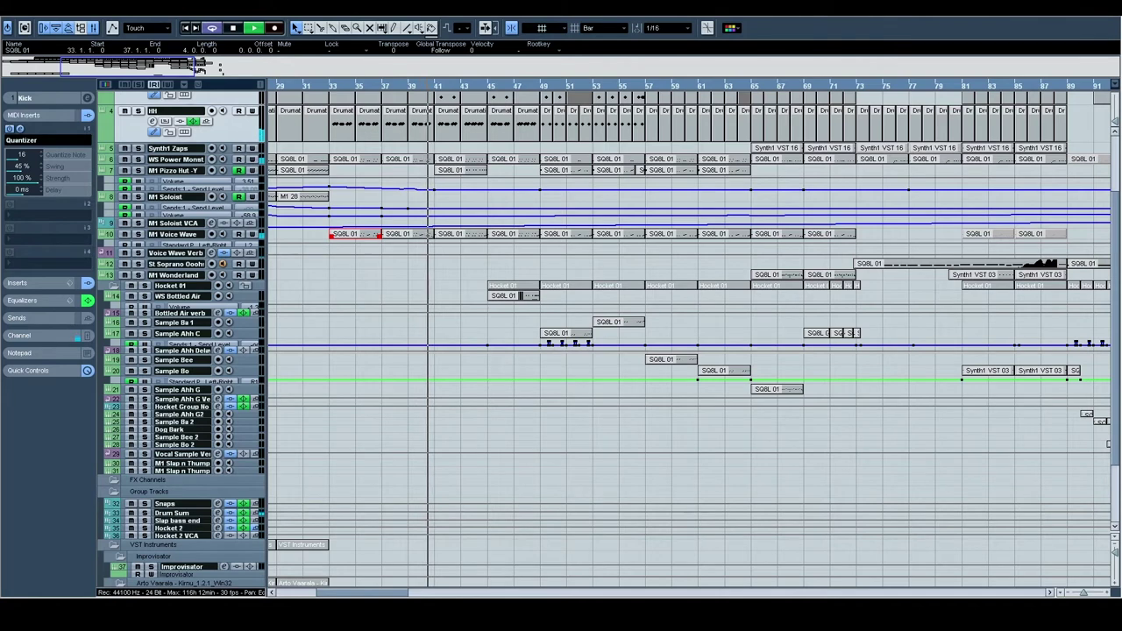
pyautogui.scroll(3, 151, 104)
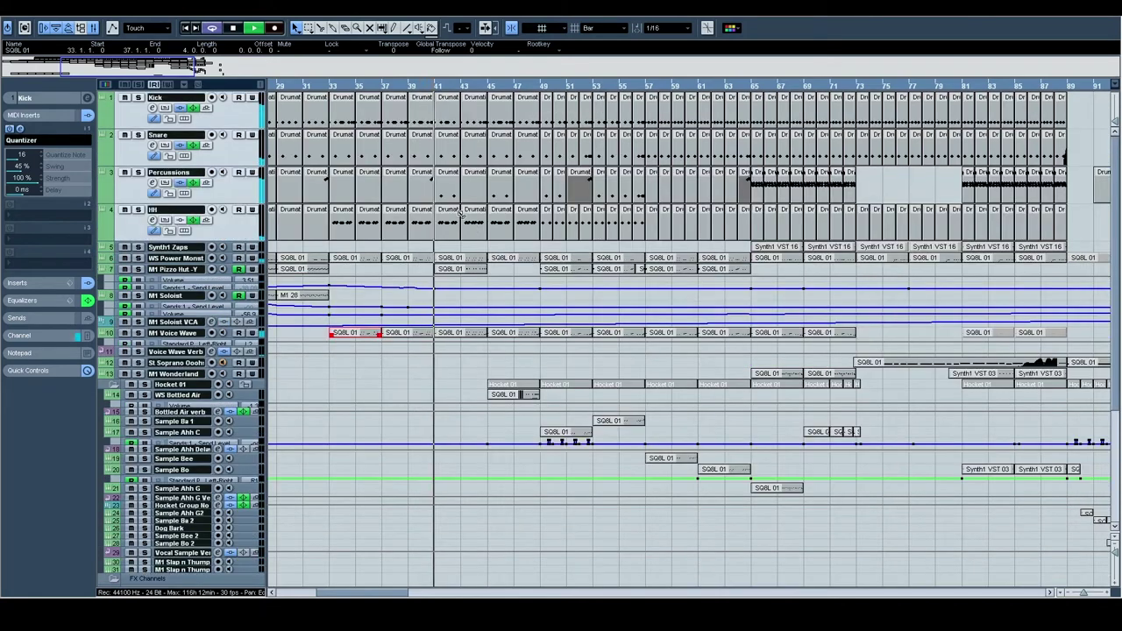
# Solo the Kick track and expand its basic track settings in the inspector
pyautogui.click(139, 99)
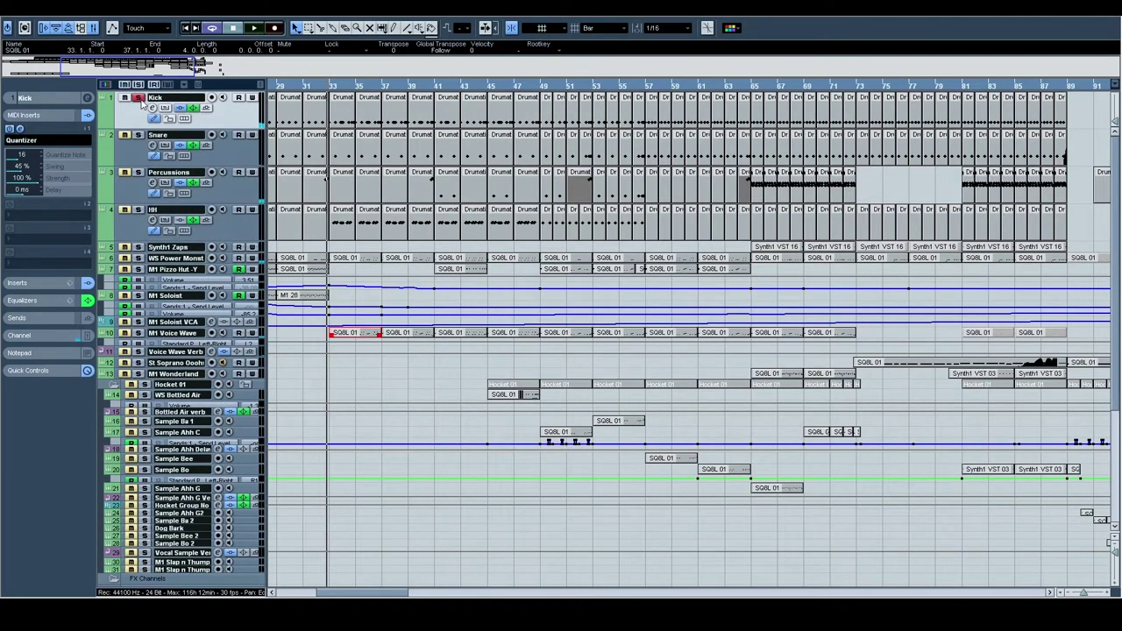
pyautogui.click(42, 101)
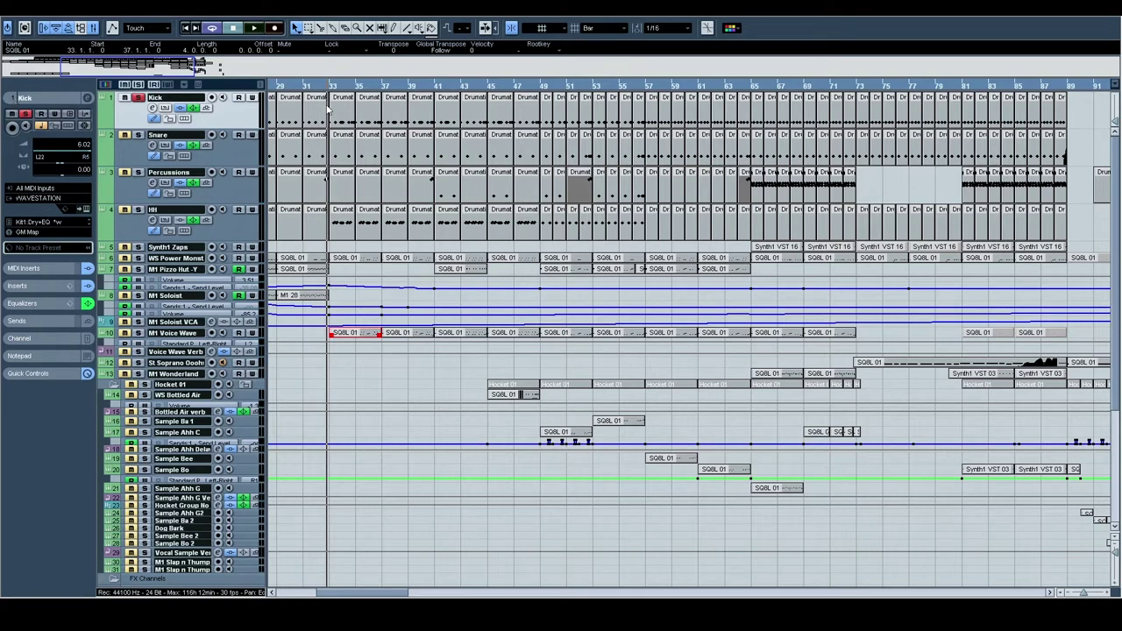
# Select all the Kick parts and open them in the Drum Editor, zoomed out to show the whole pattern
pyautogui.moveTo(1079, 112); pyautogui.dragTo(274, 102)
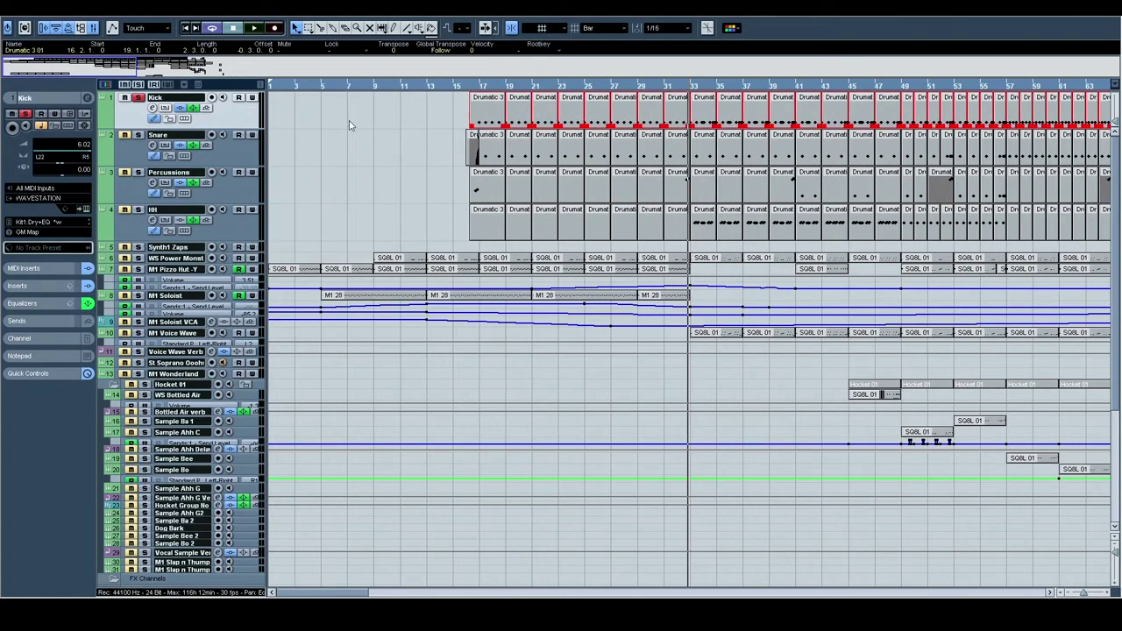
pyautogui.doubleClick(619, 102)
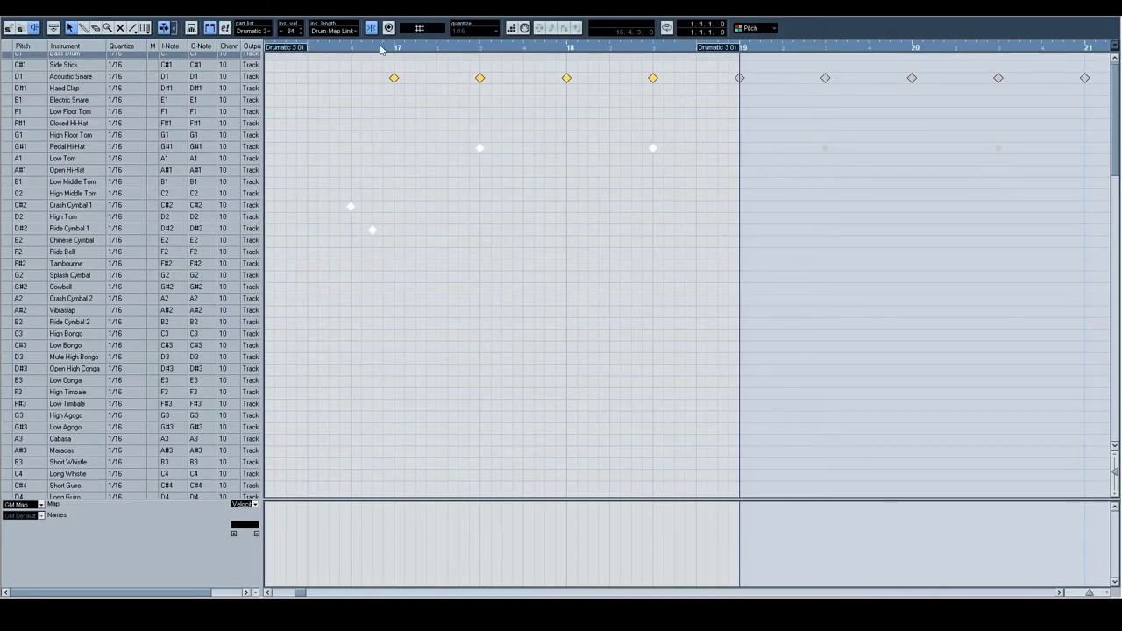
pyautogui.moveTo(379, 48); pyautogui.dragTo(360, 12)
pyautogui.scroll(1, 452, 113)
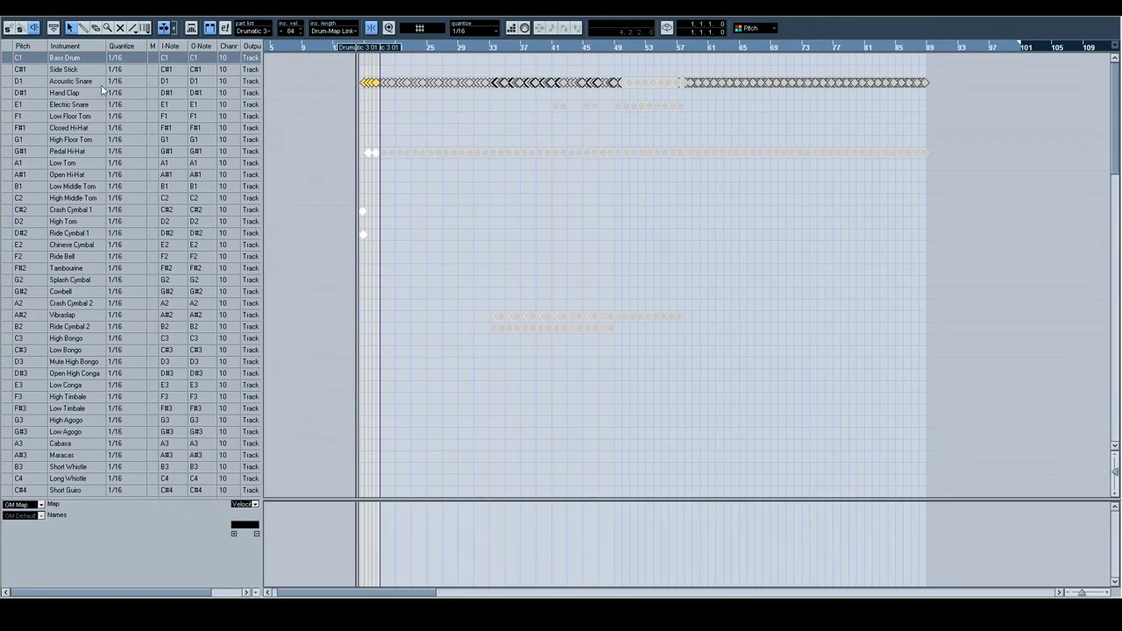
# Examine the kick notes against the Pedal Hi-Hat and Vibraslap notes between bars 20 and 48
pyautogui.hscroll(1, 408, 105)
pyautogui.moveTo(420, 45); pyautogui.dragTo(446, 193)
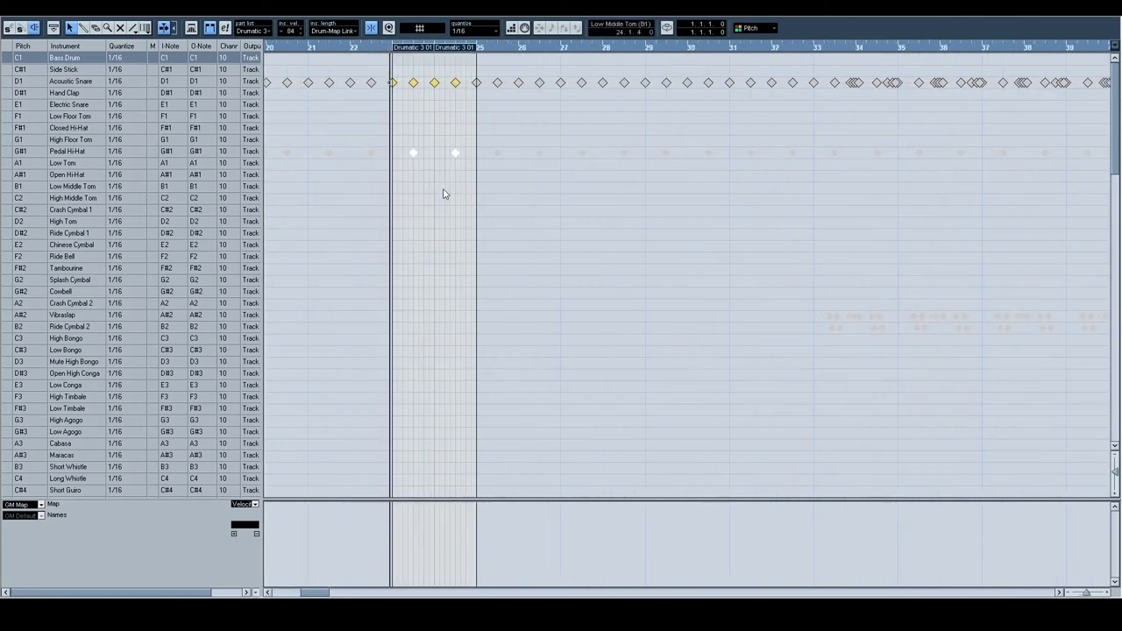
pyautogui.click(415, 156)
pyautogui.hscroll(4, 418, 160)
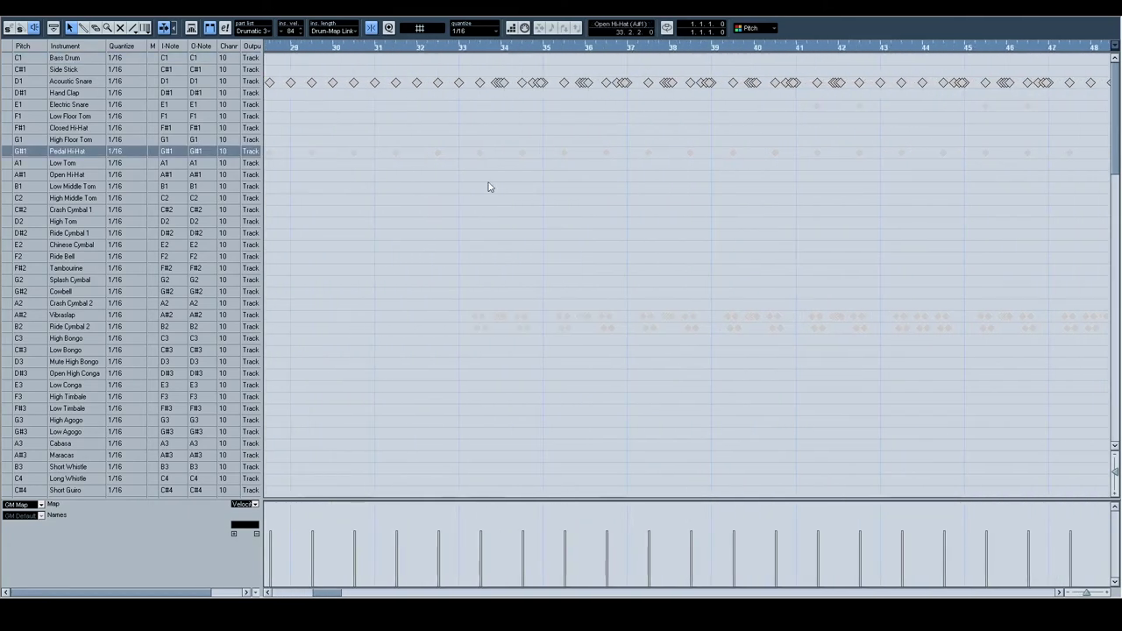
pyautogui.click(618, 217)
pyautogui.click(483, 320)
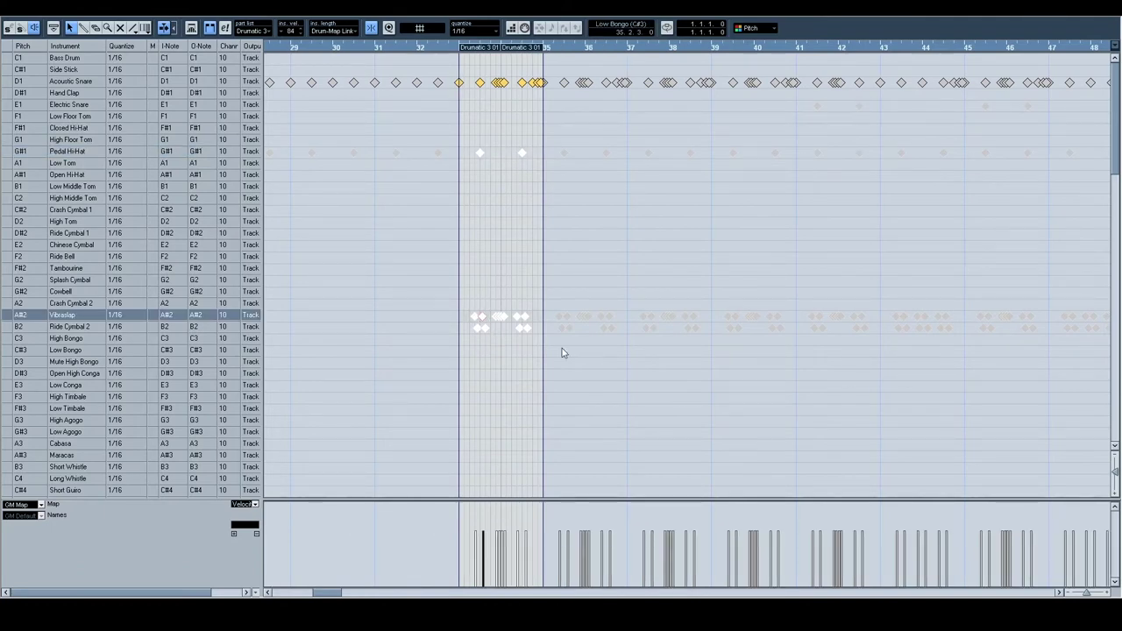
# Select the Vibraslap and Ride Cymbal 2 notes from bar 33 to about bar 47 and look over the surrounding pattern
pyautogui.moveTo(421, 286); pyautogui.dragTo(1058, 384)
pyautogui.hscroll(6, 496, 373)
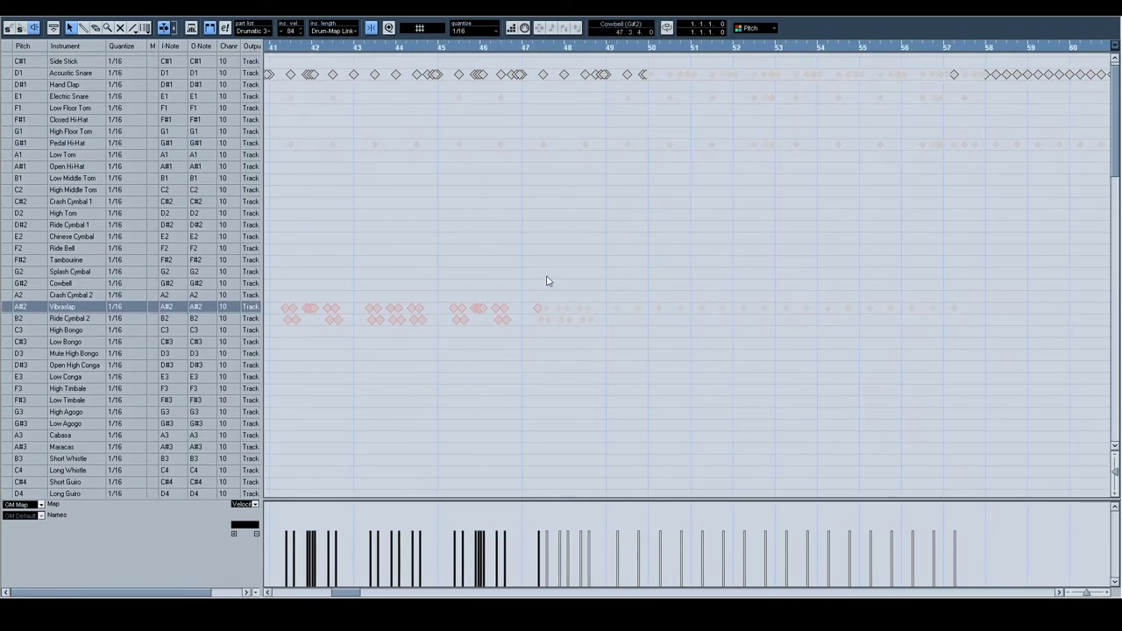
pyautogui.click(470, 278)
pyautogui.hscroll(-6, 640, 235)
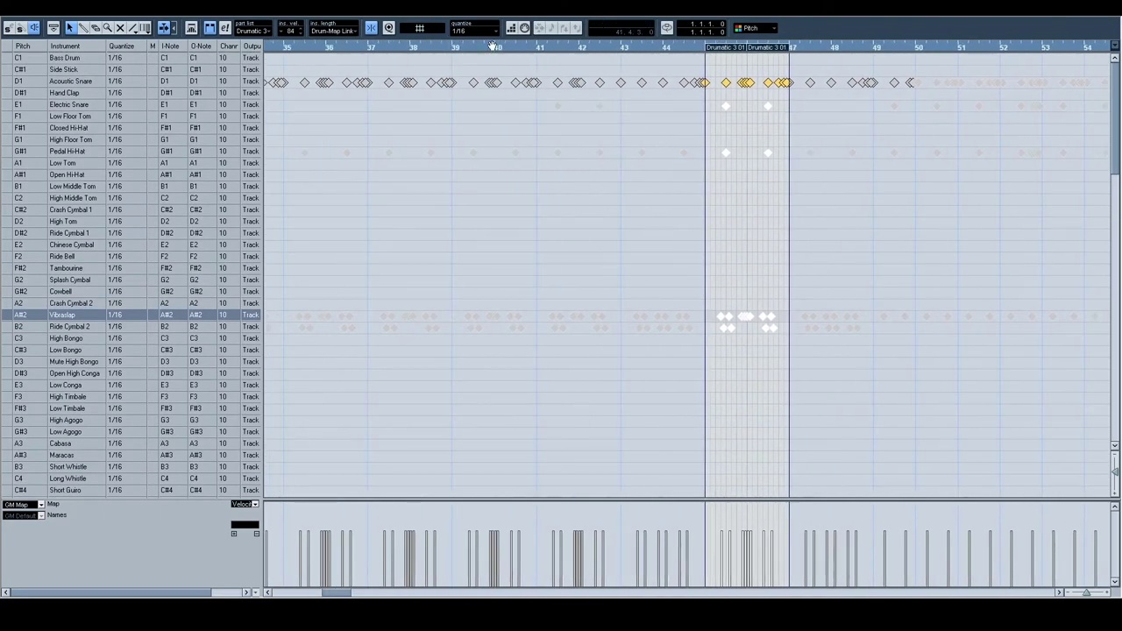
# Zoom out to the whole kick pattern, highlight the Acoustic Snare lane and close the Drum Editor
pyautogui.moveTo(497, 46); pyautogui.dragTo(500, 9)
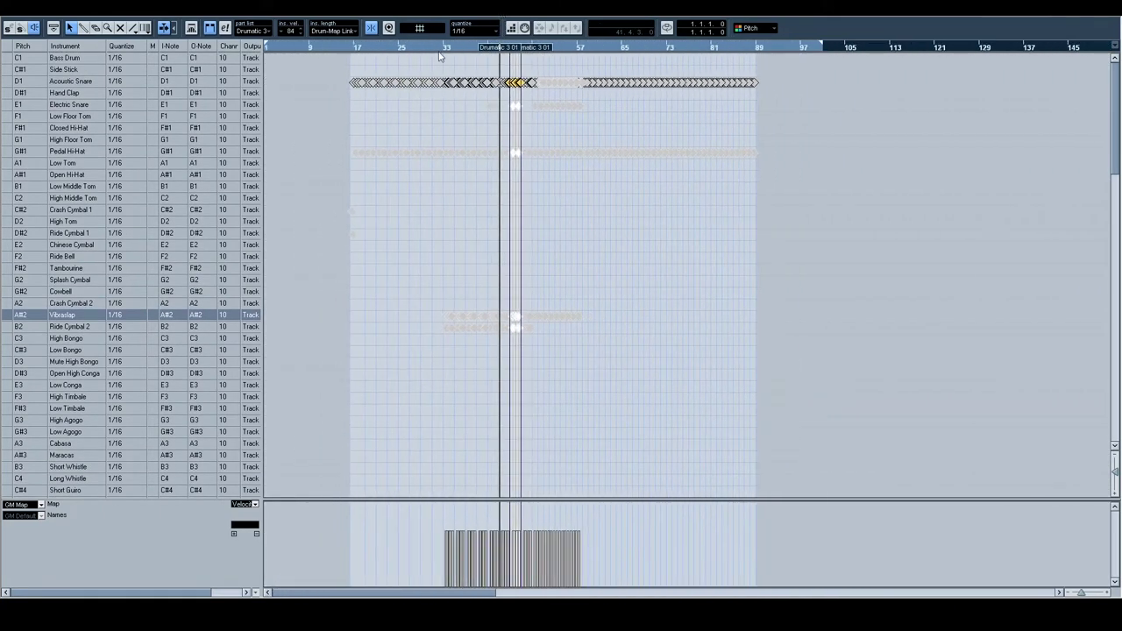
pyautogui.moveTo(343, 81); pyautogui.dragTo(794, 98)
pyautogui.click(359, 83)
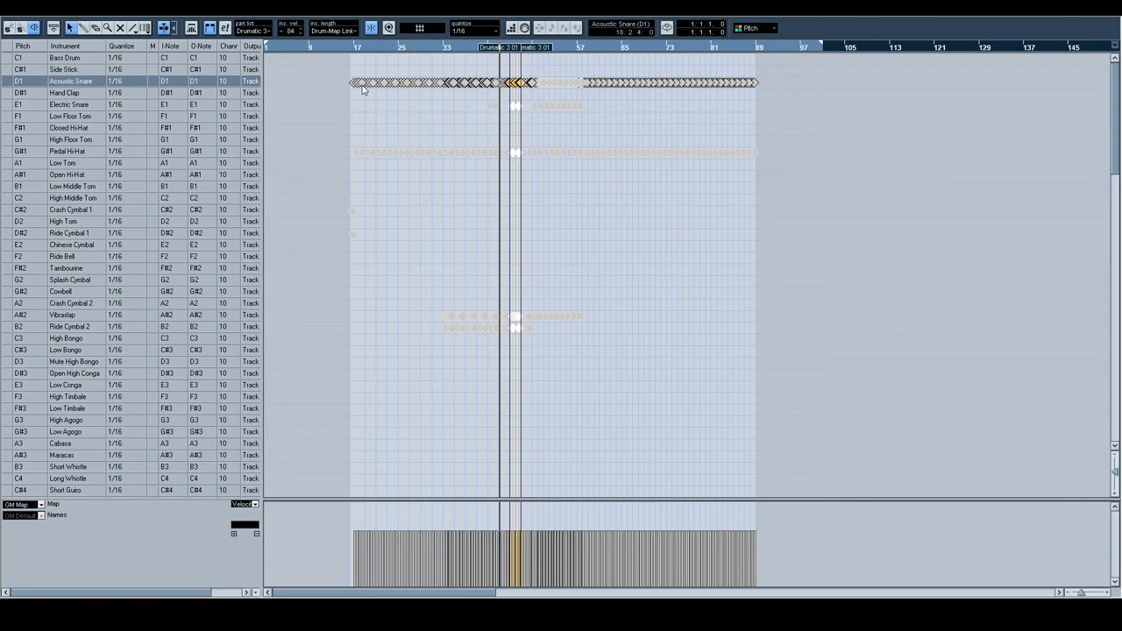
pyautogui.click(1117, 20)
# Select all the Snare parts, view their Pedal Hi-Hat notes in the Drum Editor and return to the project
pyautogui.moveTo(358, 152); pyautogui.dragTo(1106, 156)
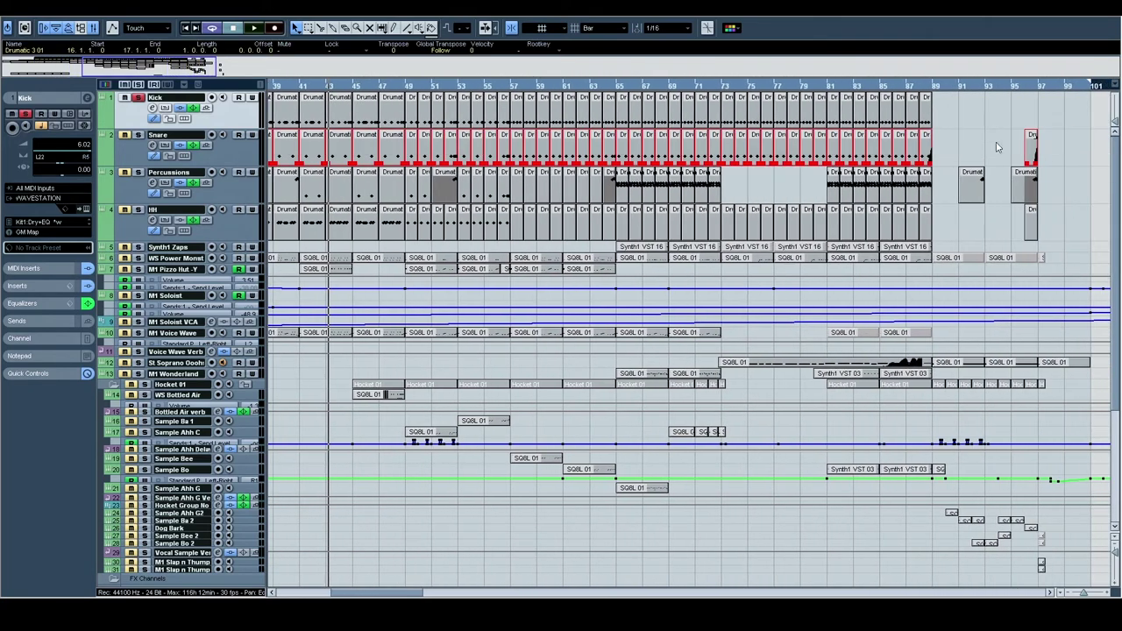
pyautogui.doubleClick(864, 146)
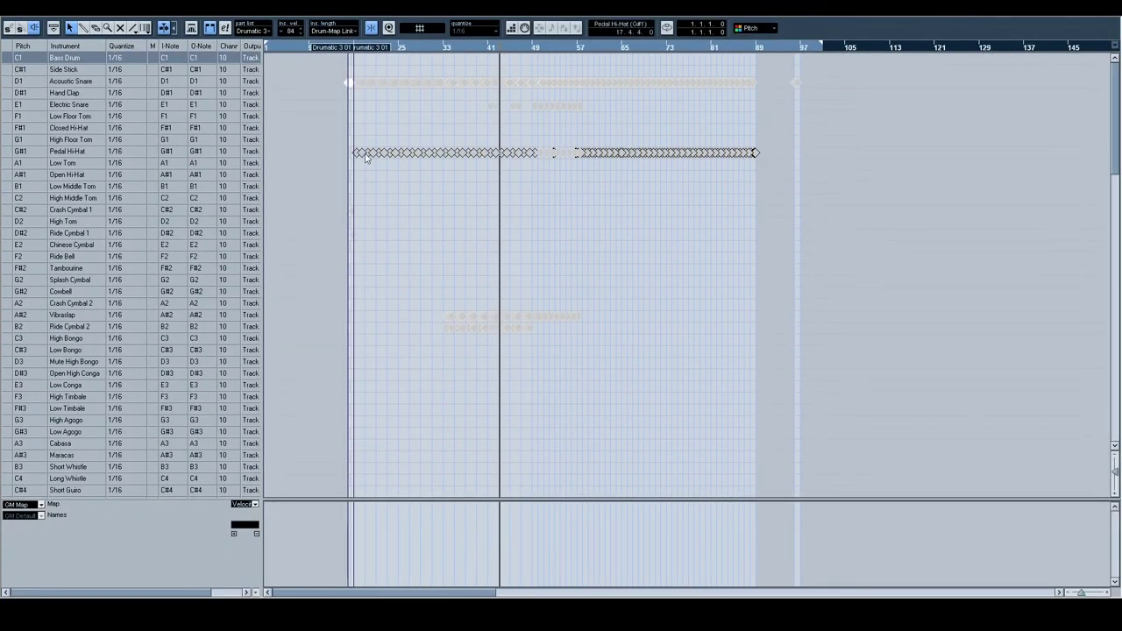
pyautogui.moveTo(408, 154); pyautogui.dragTo(461, 154)
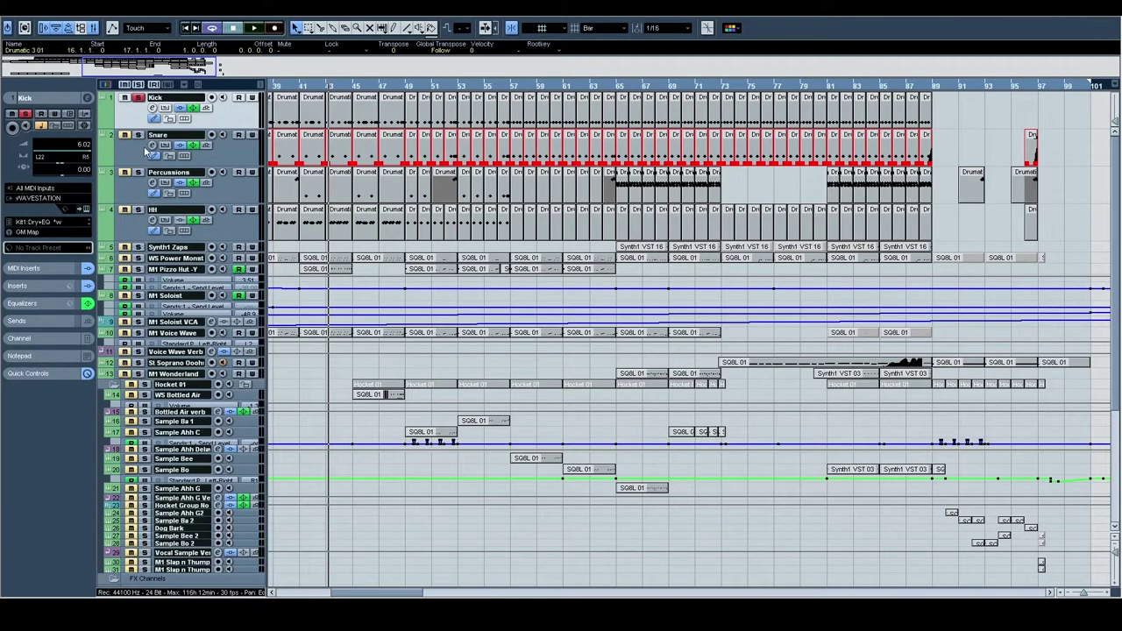
# Solo the Snare track, play it and follow its notes in the Drum Editor
pyautogui.click(139, 143)
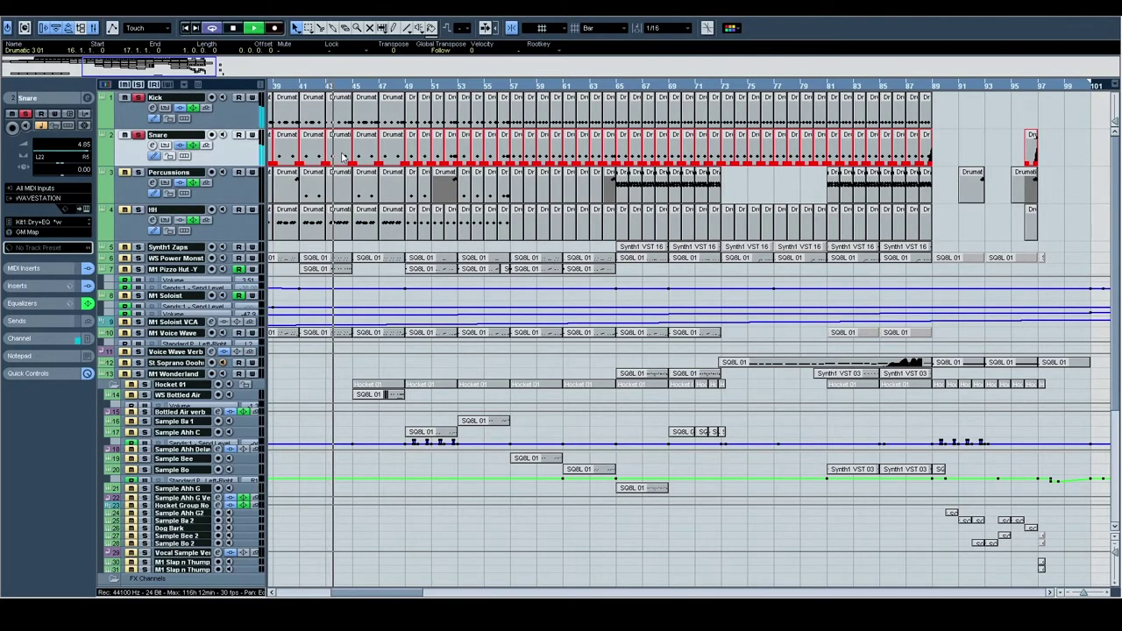
pyautogui.doubleClick(337, 135)
pyautogui.scroll(6, 470, 171)
pyautogui.click(404, 149)
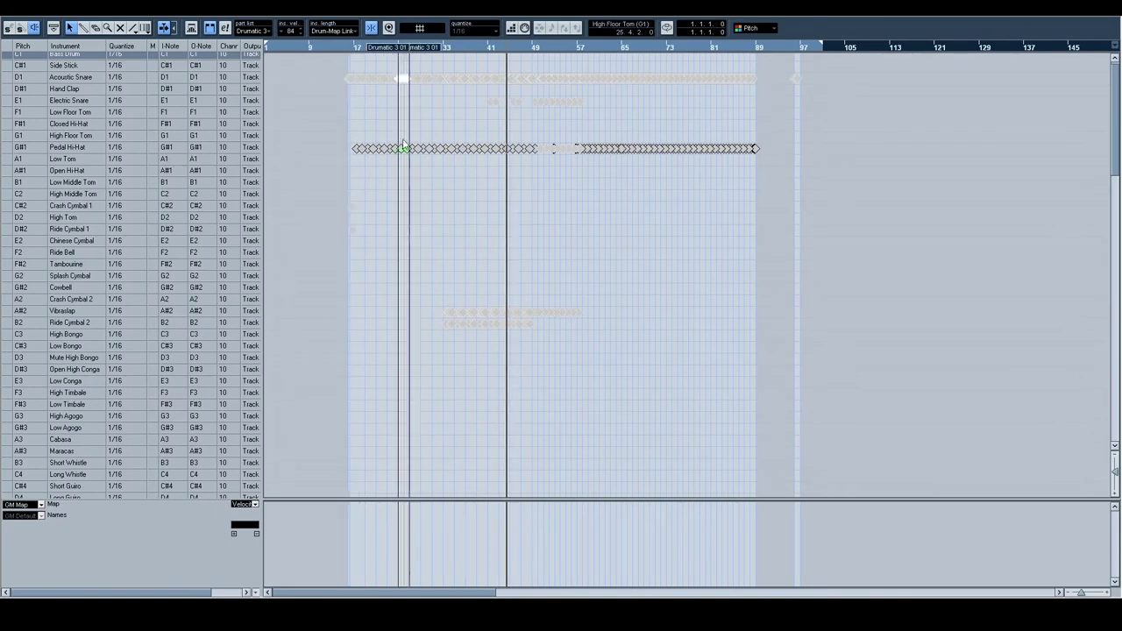
pyautogui.click(1114, 11)
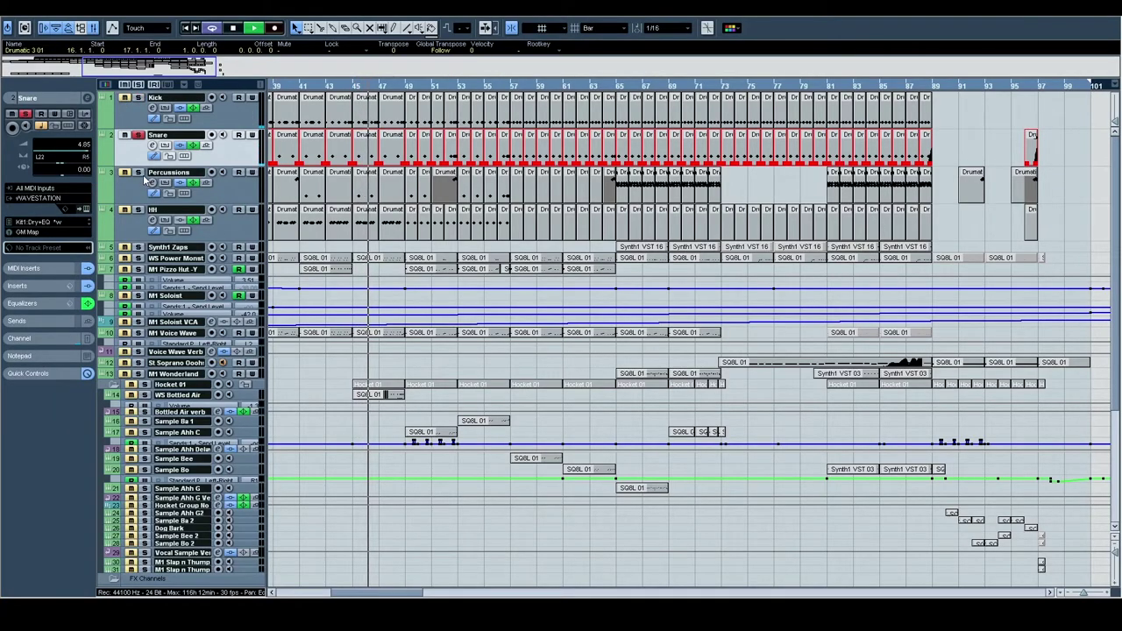
# Switch the solo from the Snare to the Percussions track and play it from bar 65
pyautogui.click(147, 185)
pyautogui.click(138, 136)
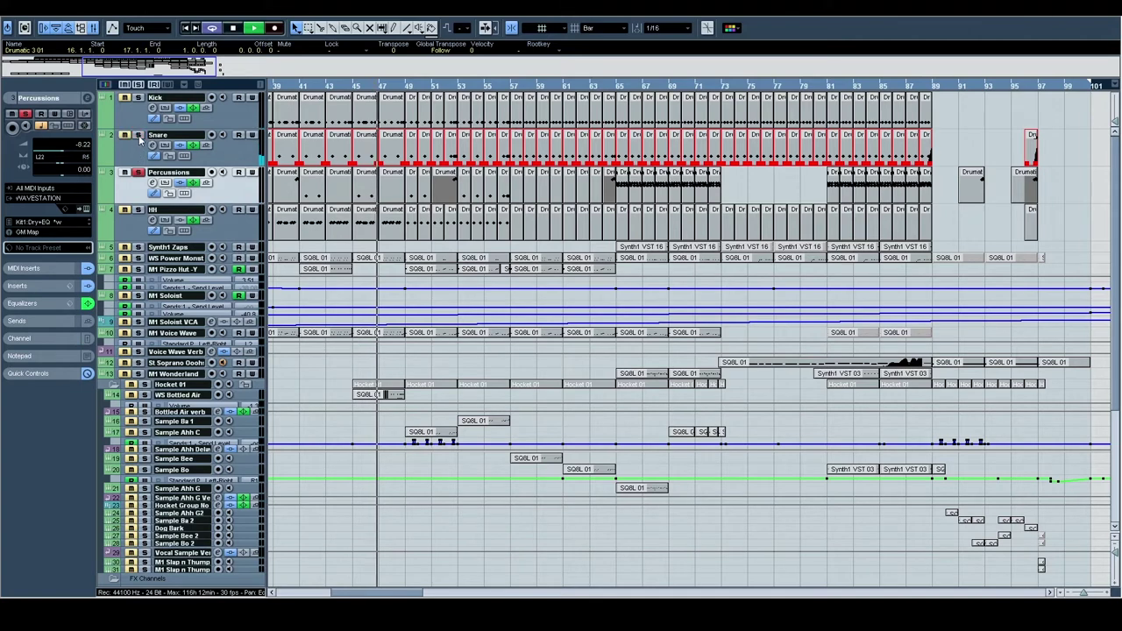
pyautogui.click(616, 86)
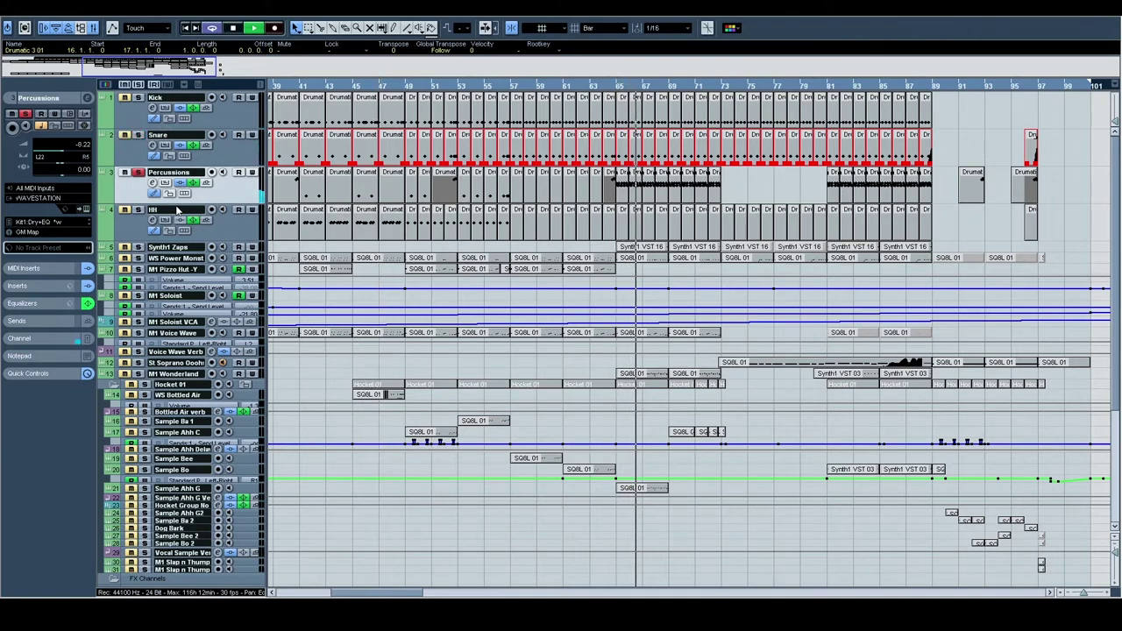
# Solo the HH track in place of Percussions, listen to it from about bar 42 and stop playback
pyautogui.click(316, 87)
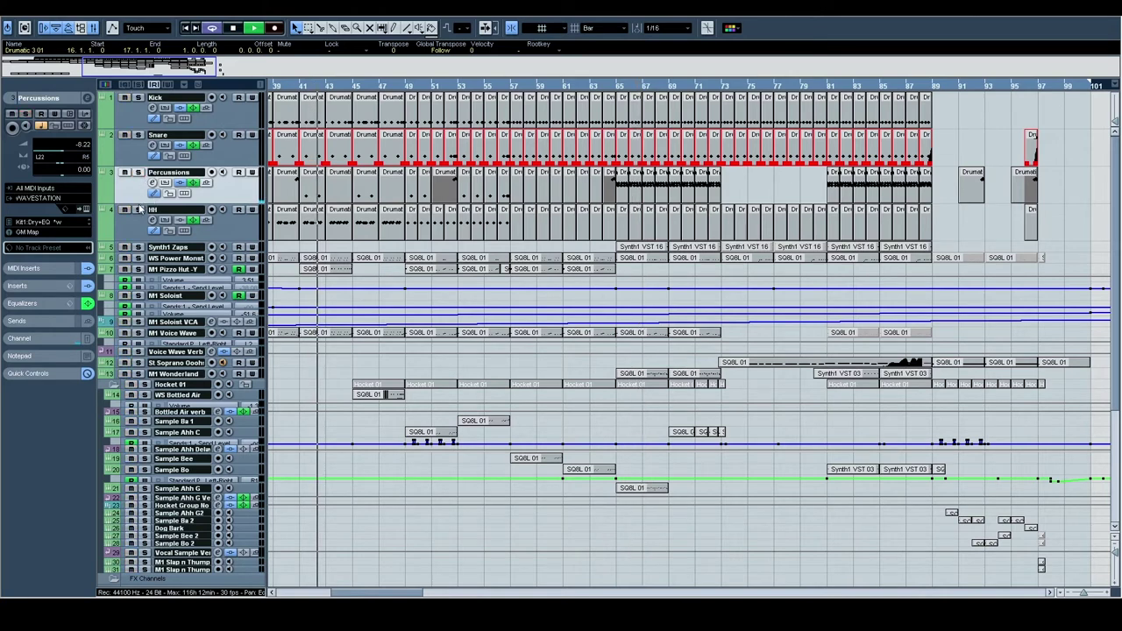
pyautogui.press('Down')
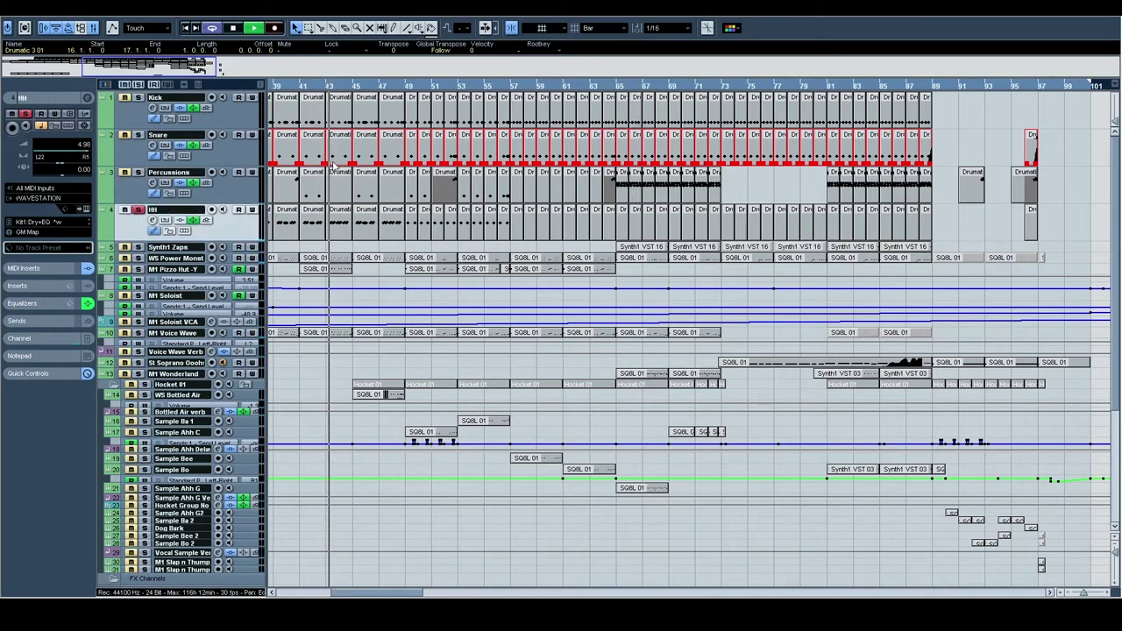
pyautogui.press('space')
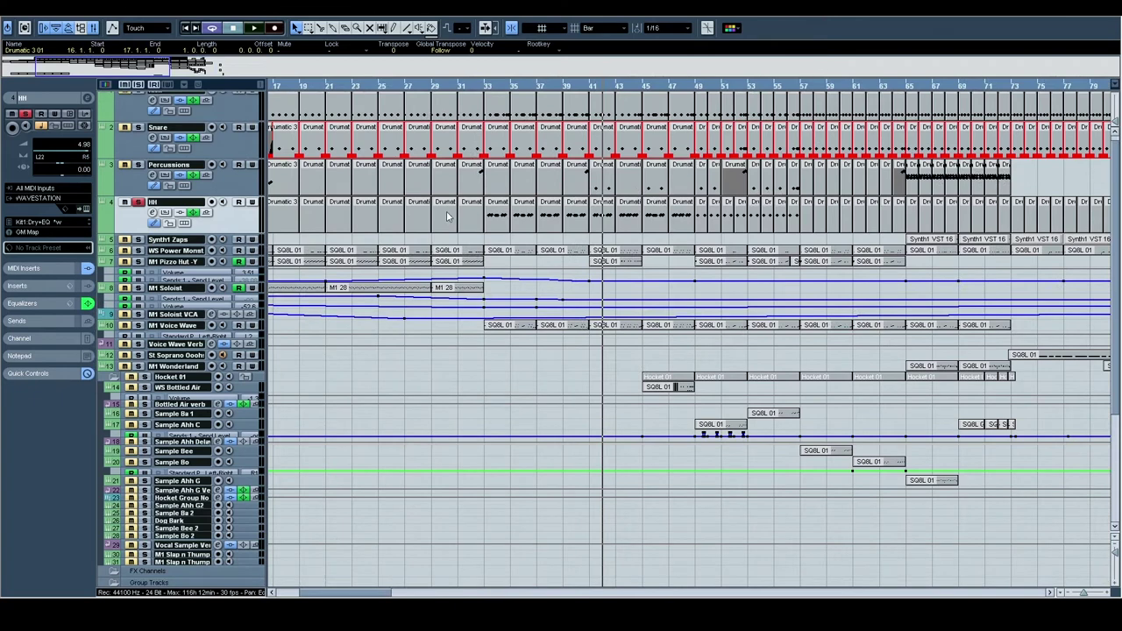
# Open the HH part at bar 33 in the Drum Editor and zoom in on its Vibraslap and Ride Cymbal 2 notes
pyautogui.click(498, 226)
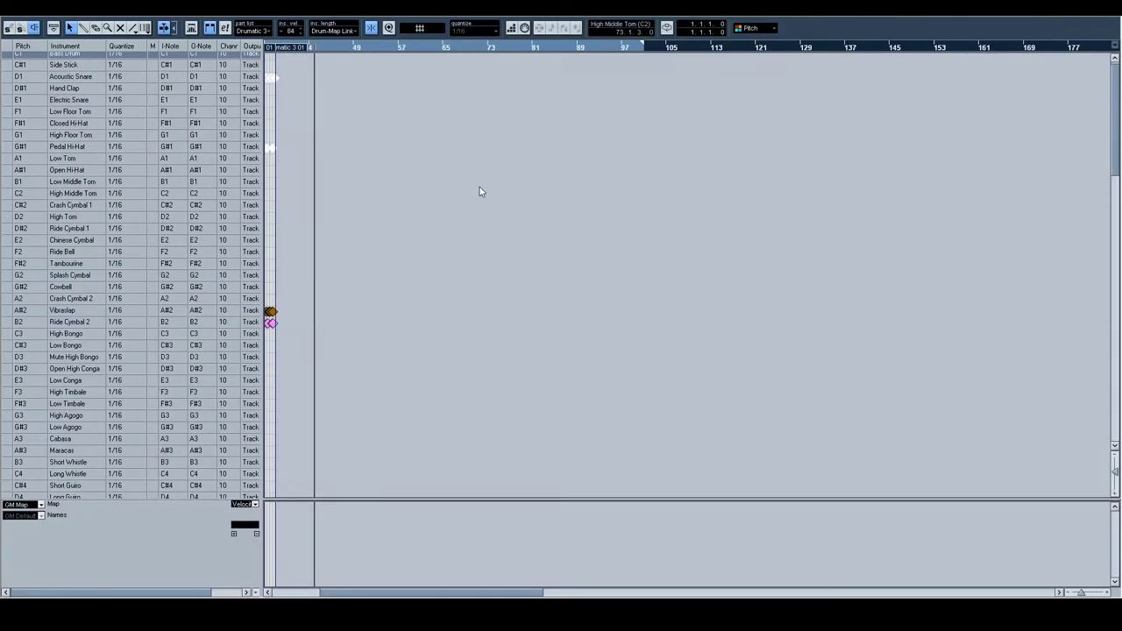
pyautogui.moveTo(480, 187); pyautogui.dragTo(604, 161)
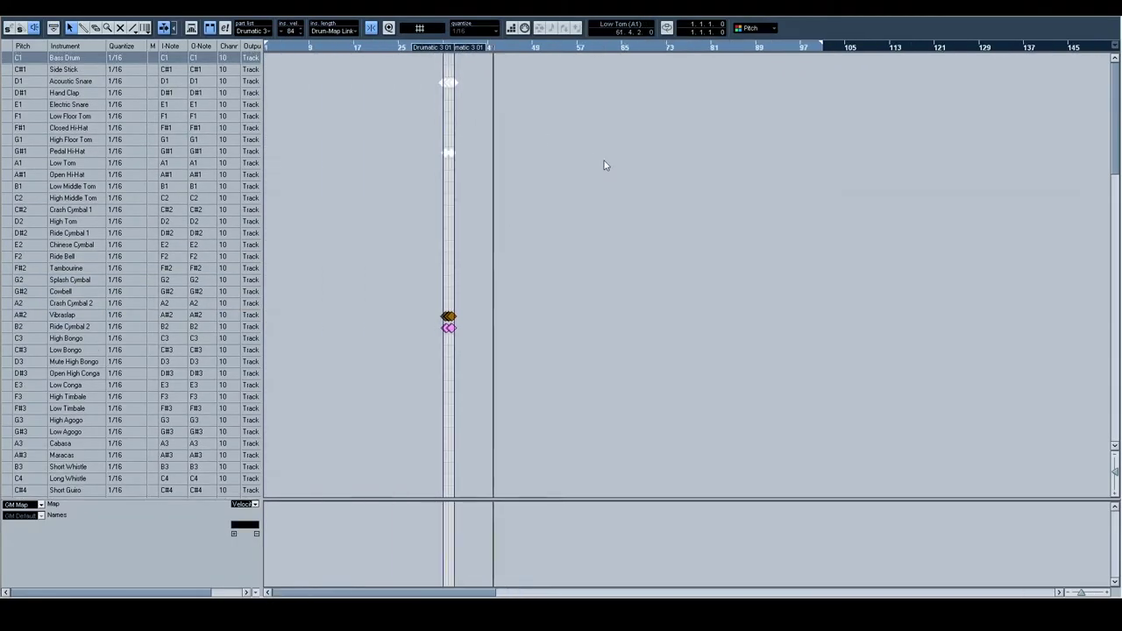
pyautogui.moveTo(495, 50); pyautogui.dragTo(533, 117)
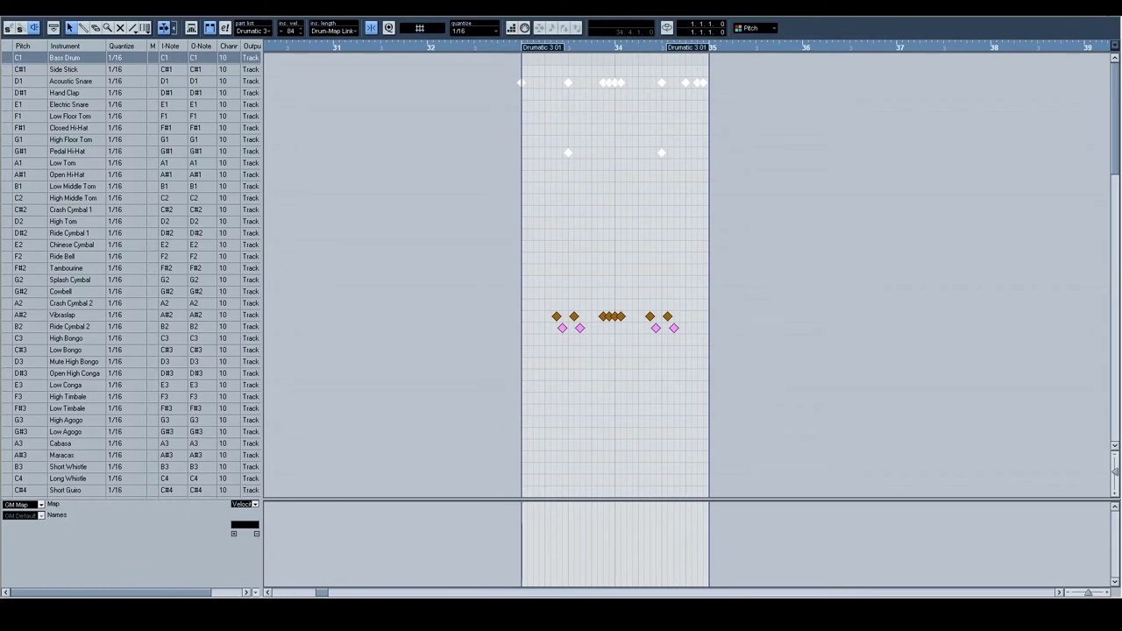
# Try moving a Vibraslap note near bar 34 to a higher drum lane, undo the move and close the editor
pyautogui.moveTo(603, 316); pyautogui.dragTo(611, 232)
pyautogui.hotkey('ctrl', 'z')
pyautogui.click(1114, 15)
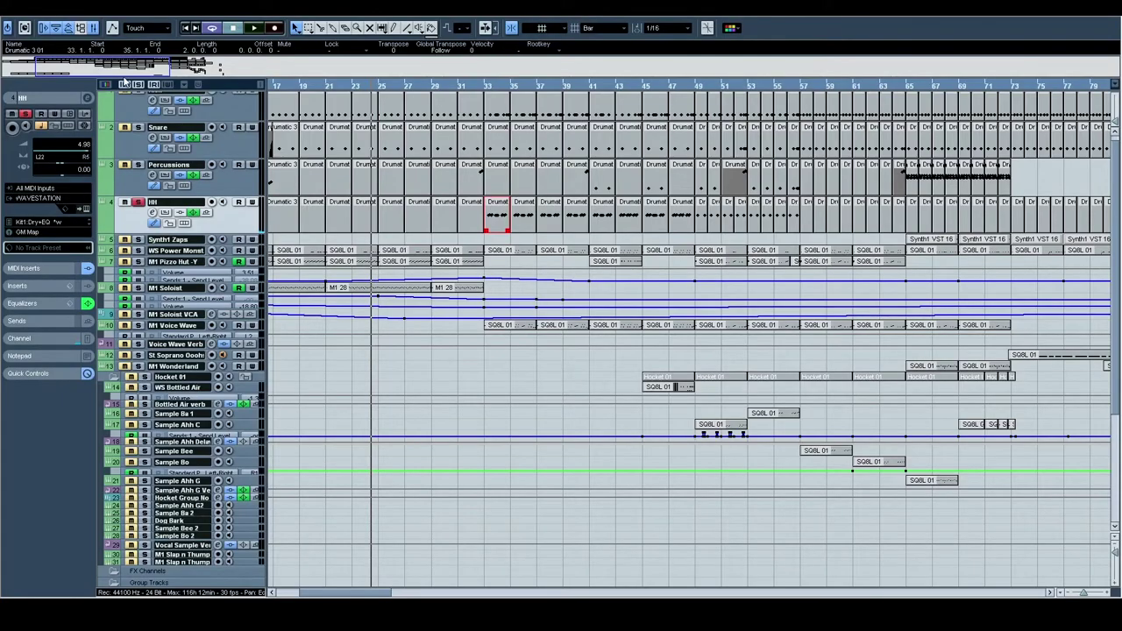
# Clear the solo and inspect the Kick part at bar 25 in the Drum Editor, selecting its second note
pyautogui.doubleClick(404, 108)
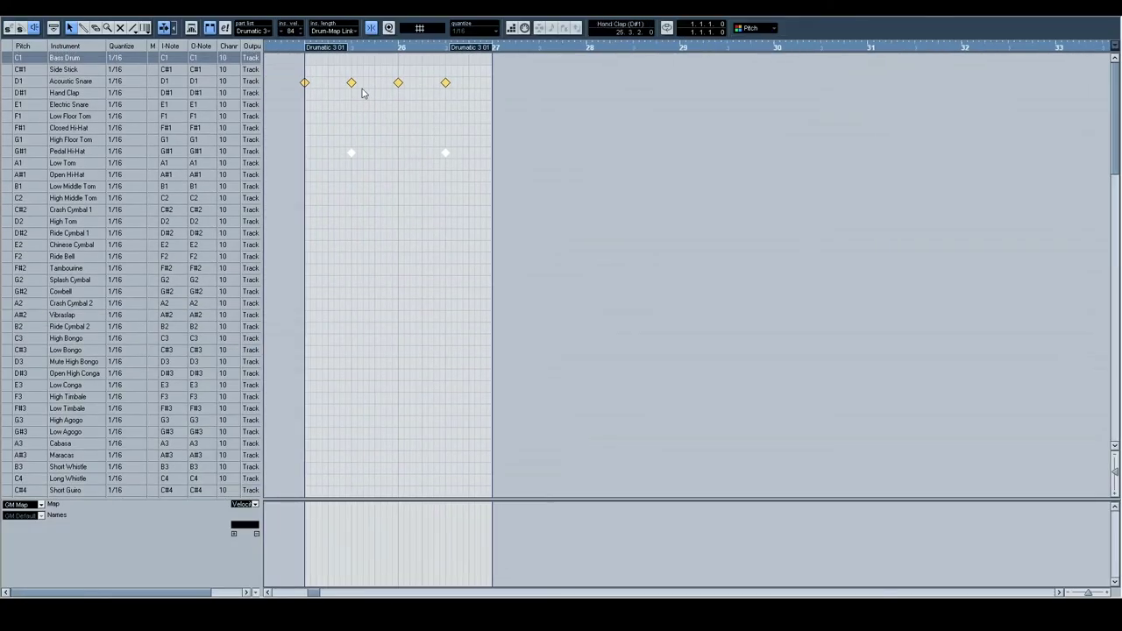
pyautogui.moveTo(352, 84)
pyautogui.mouseDown()
pyautogui.moveTo(353, 359)
pyautogui.moveTo(363, 81)
pyautogui.mouseUp()
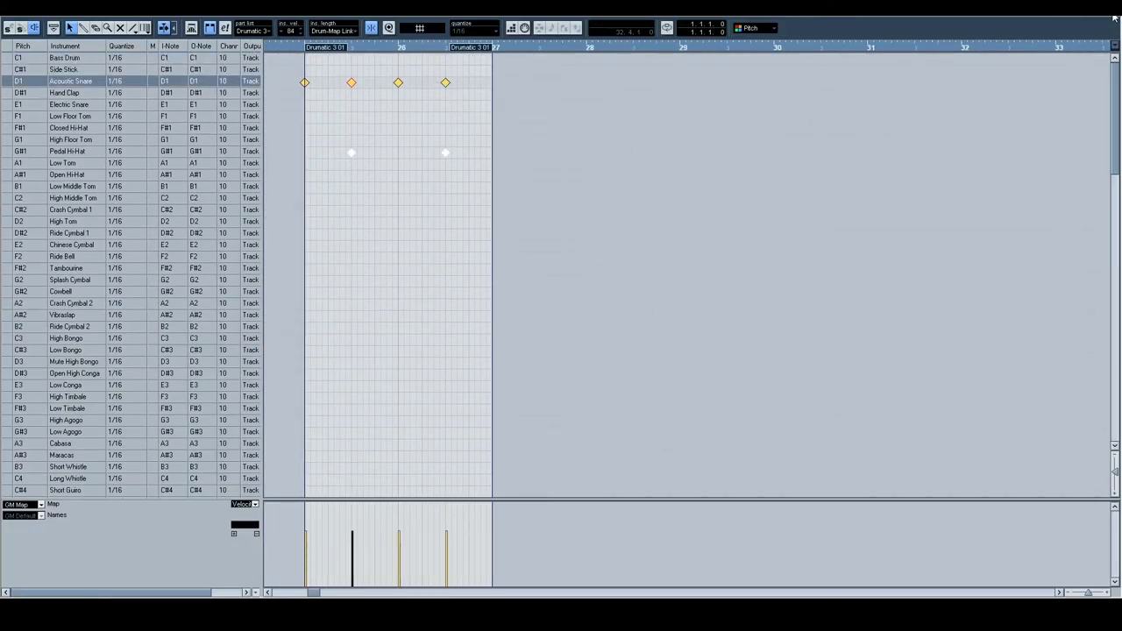
pyautogui.click(1114, 17)
# Go through the Kick, Snare, Percussions and HH tracks in turn, ending with the Kick track selected
pyautogui.hscroll(-5, 517, 213)
pyautogui.click(243, 115)
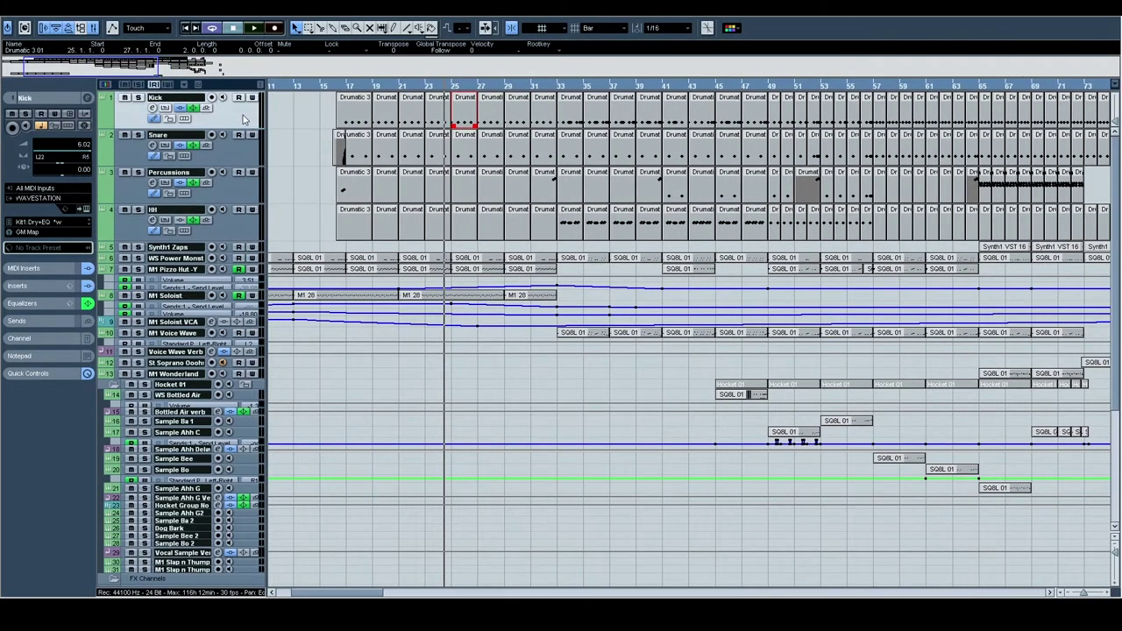
pyautogui.click(248, 152)
pyautogui.click(232, 191)
pyautogui.click(221, 217)
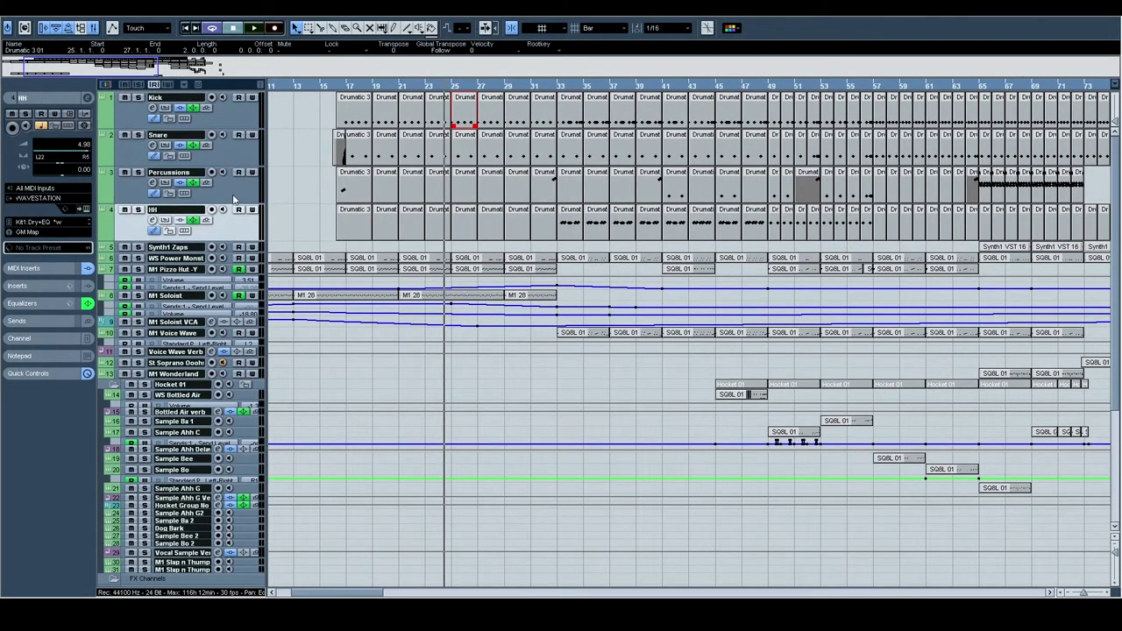
pyautogui.click(235, 192)
pyautogui.click(238, 147)
pyautogui.click(244, 112)
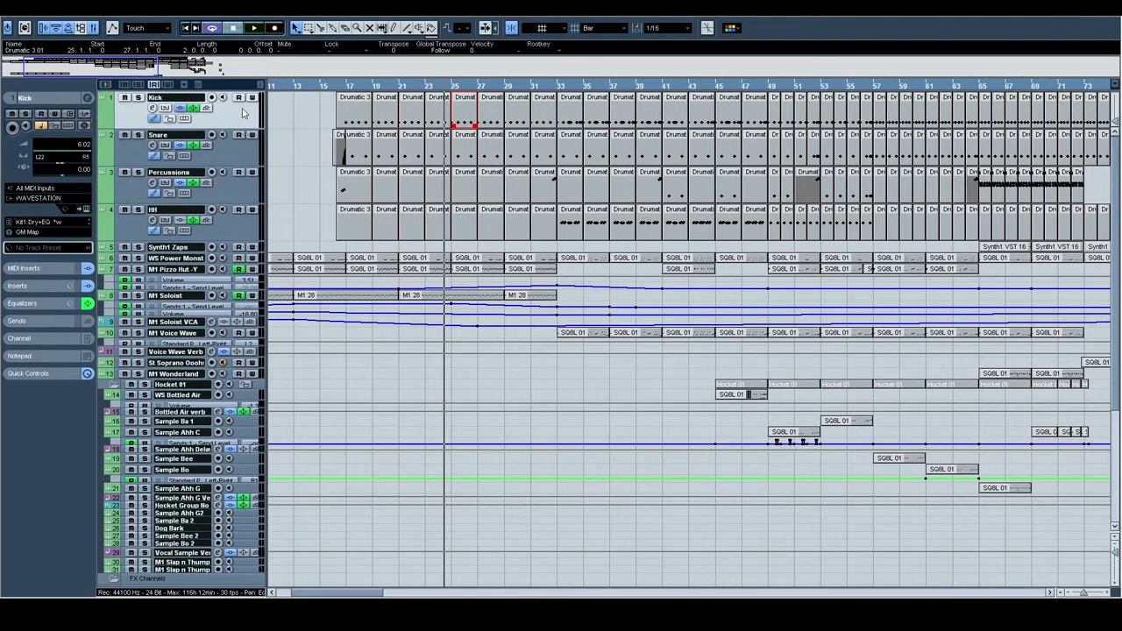
# View the notes of the first Kick part, starting at bar 16, in the Drum Editor and close it
pyautogui.click(327, 113)
pyautogui.doubleClick(350, 113)
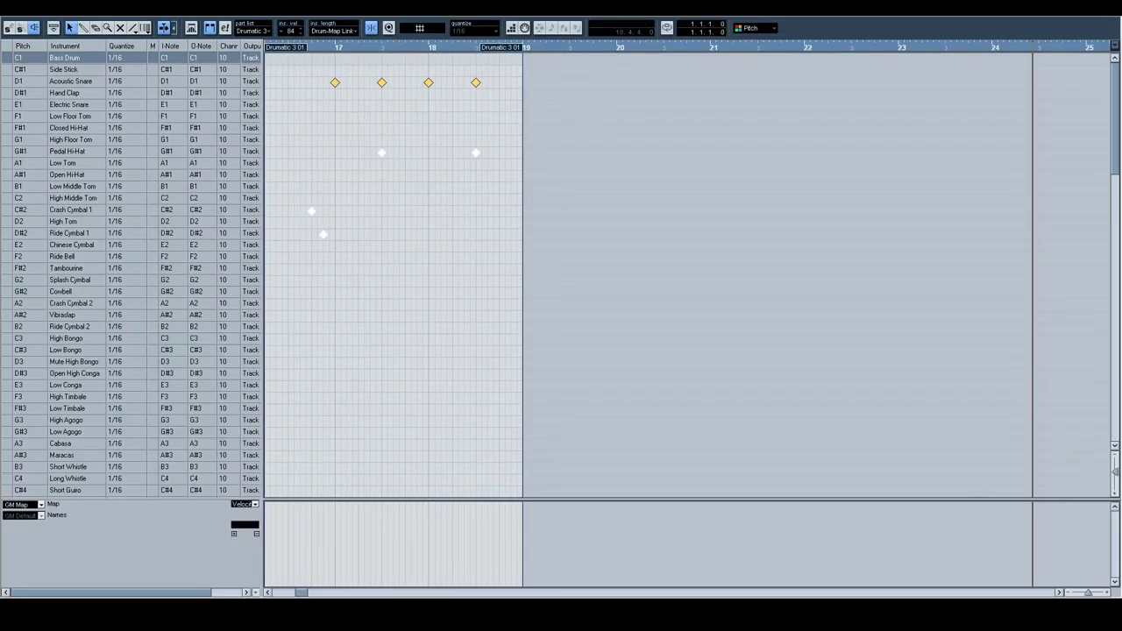
pyautogui.click(1110, 21)
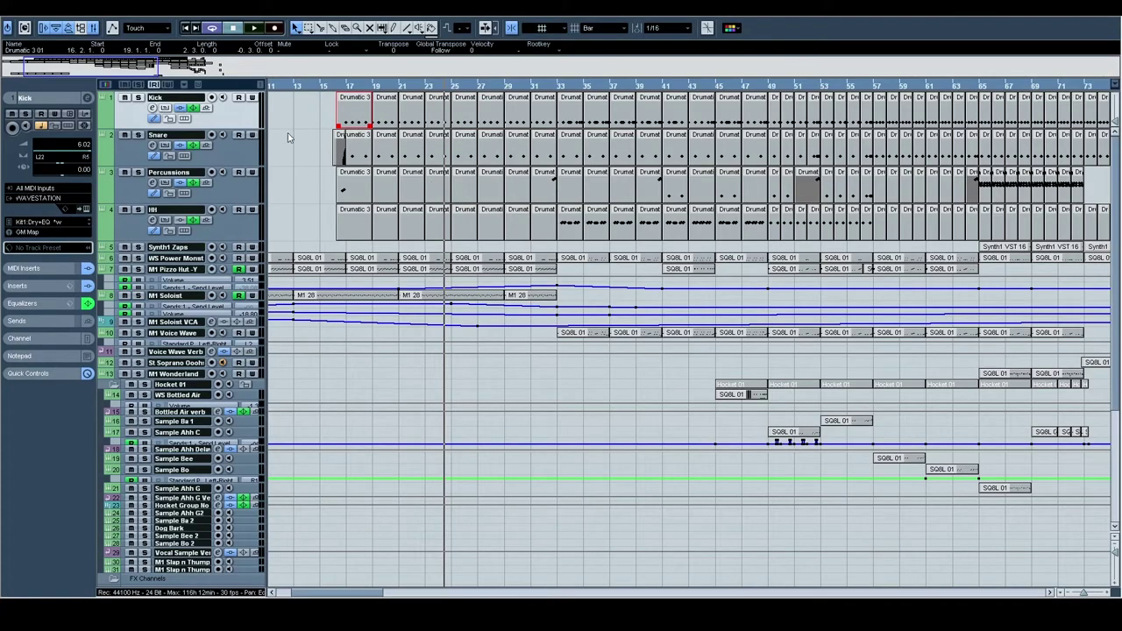
# Play the song from bar 24 and solo the Drum Sum group track
pyautogui.hscroll(5, 818, 176)
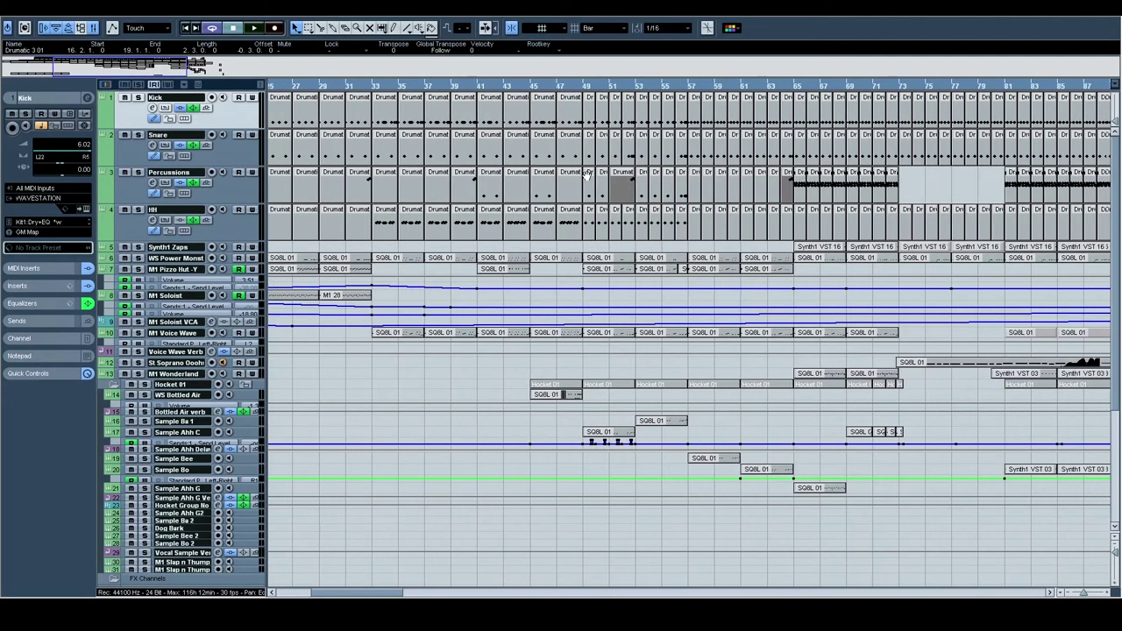
pyautogui.hscroll(-1, 787, 203)
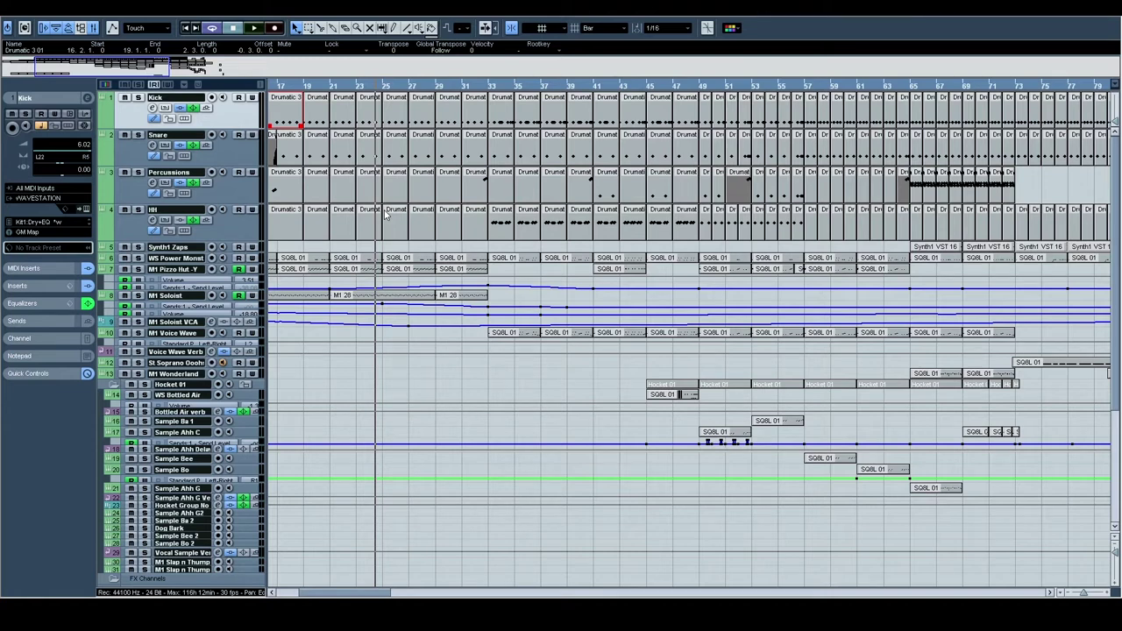
pyautogui.press('space')
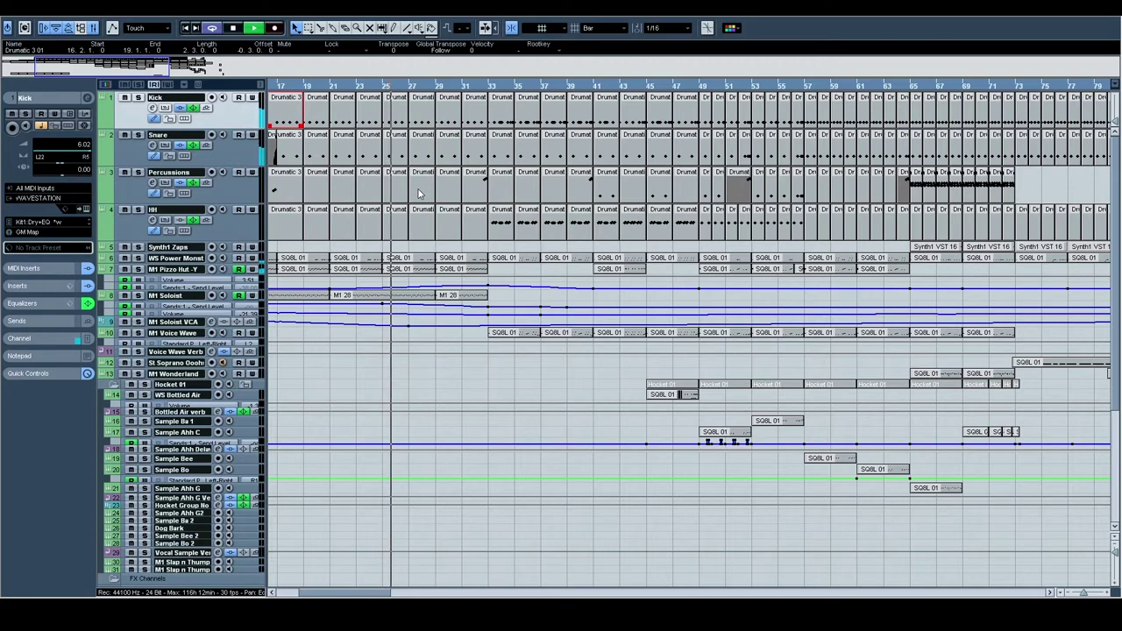
pyautogui.hscroll(1, 504, 173)
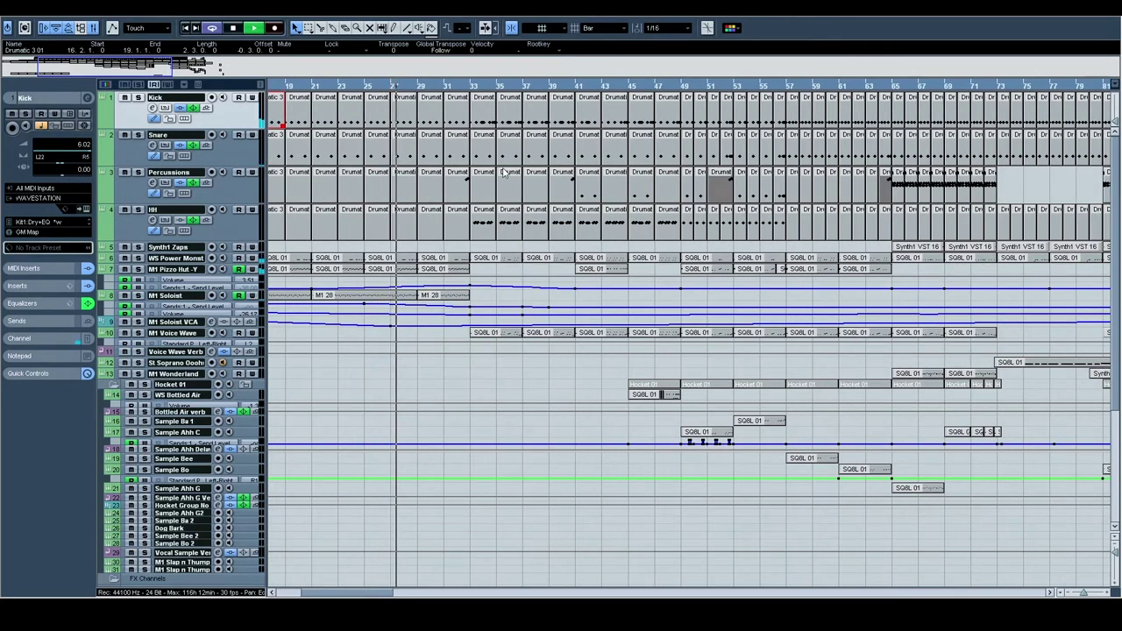
pyautogui.scroll(-5, 349, 279)
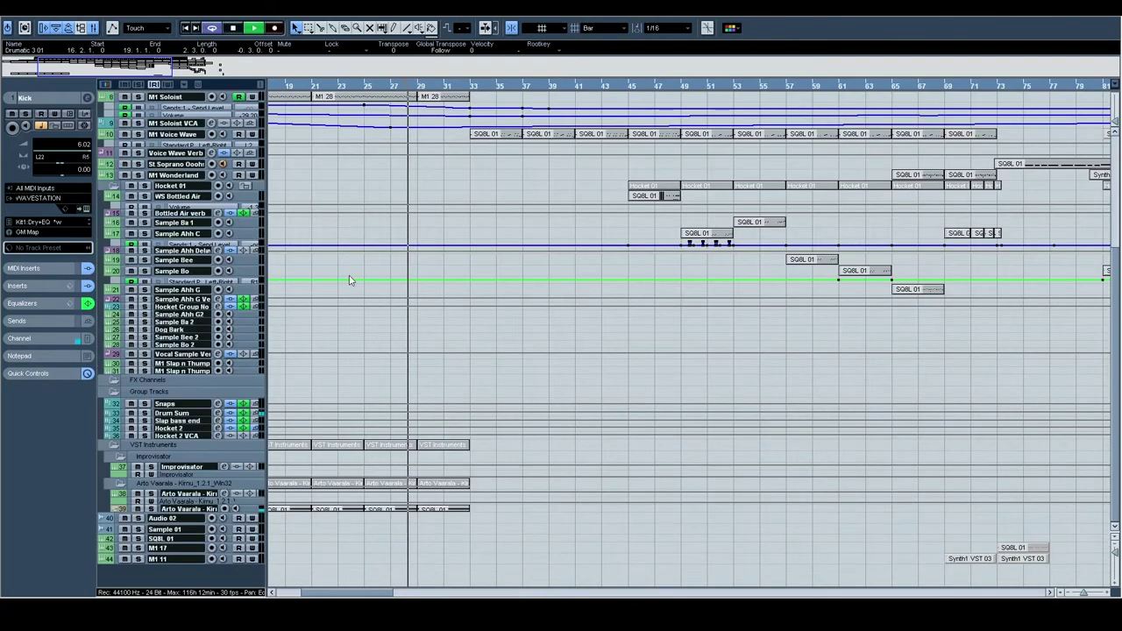
pyautogui.click(144, 413)
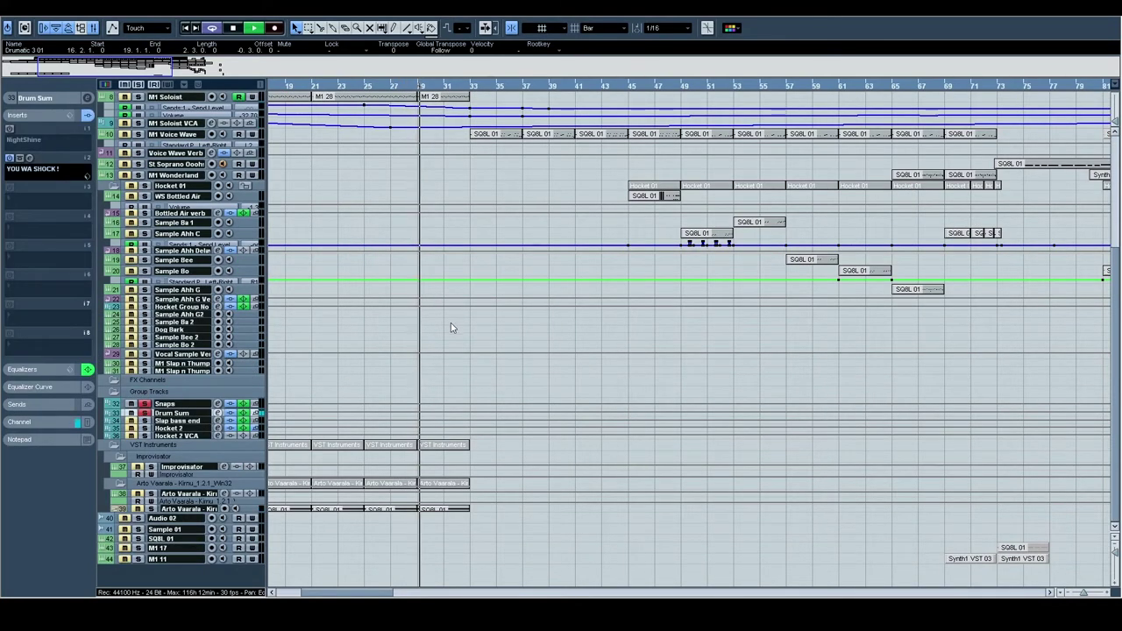
# Solo the Percussions track and inspect its equalizer and inserts in the channel settings
pyautogui.scroll(5, 451, 323)
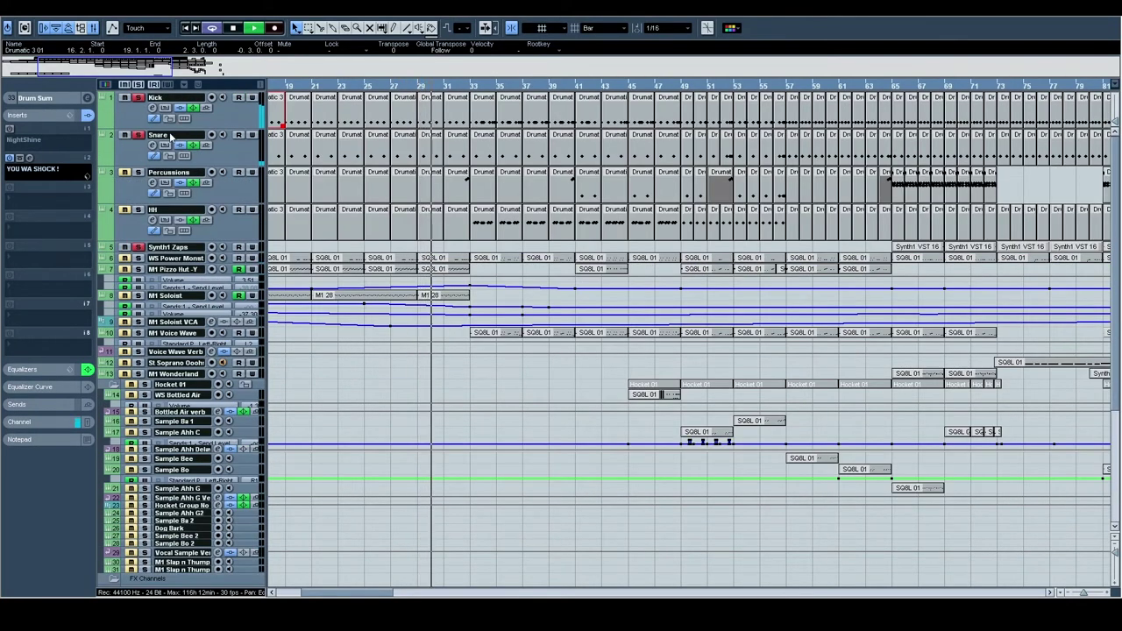
pyautogui.click(134, 182)
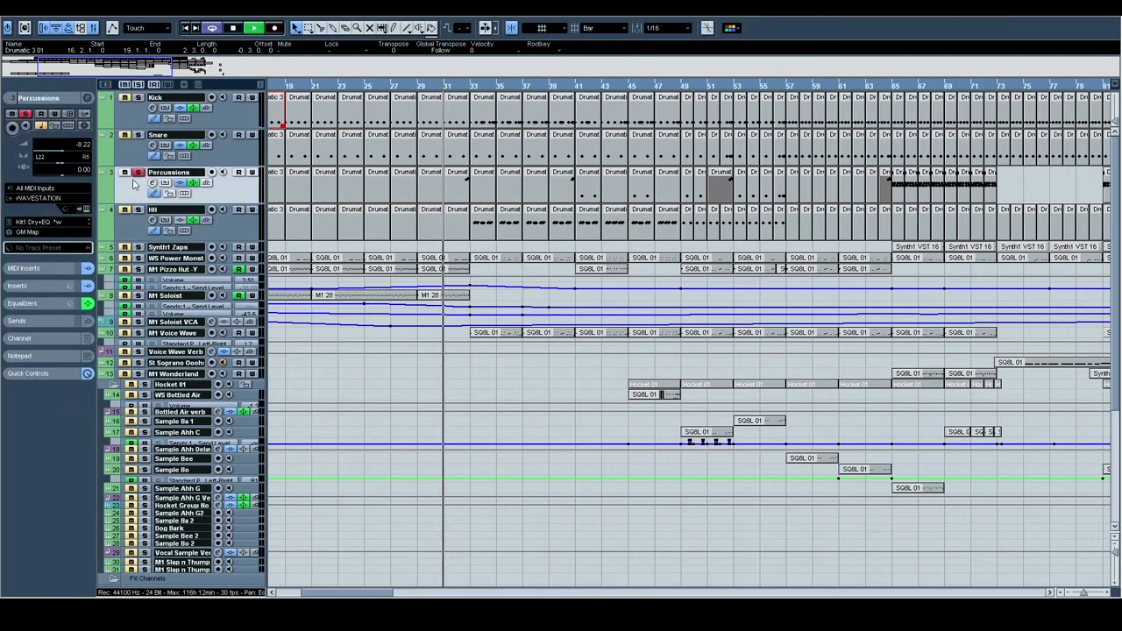
pyautogui.click(87, 97)
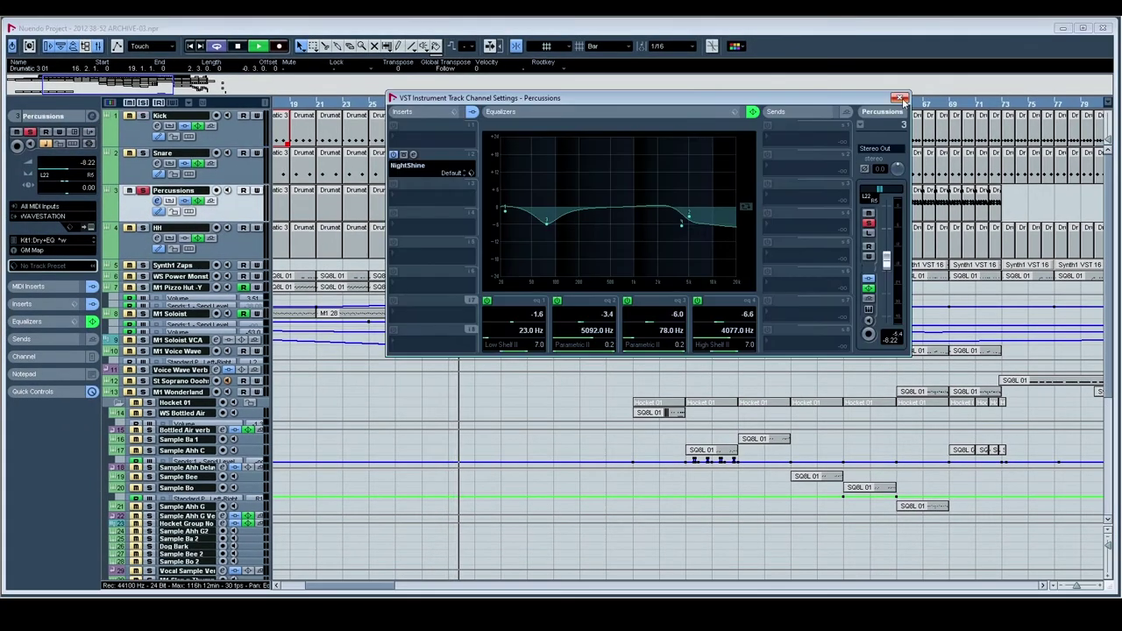
pyautogui.click(902, 98)
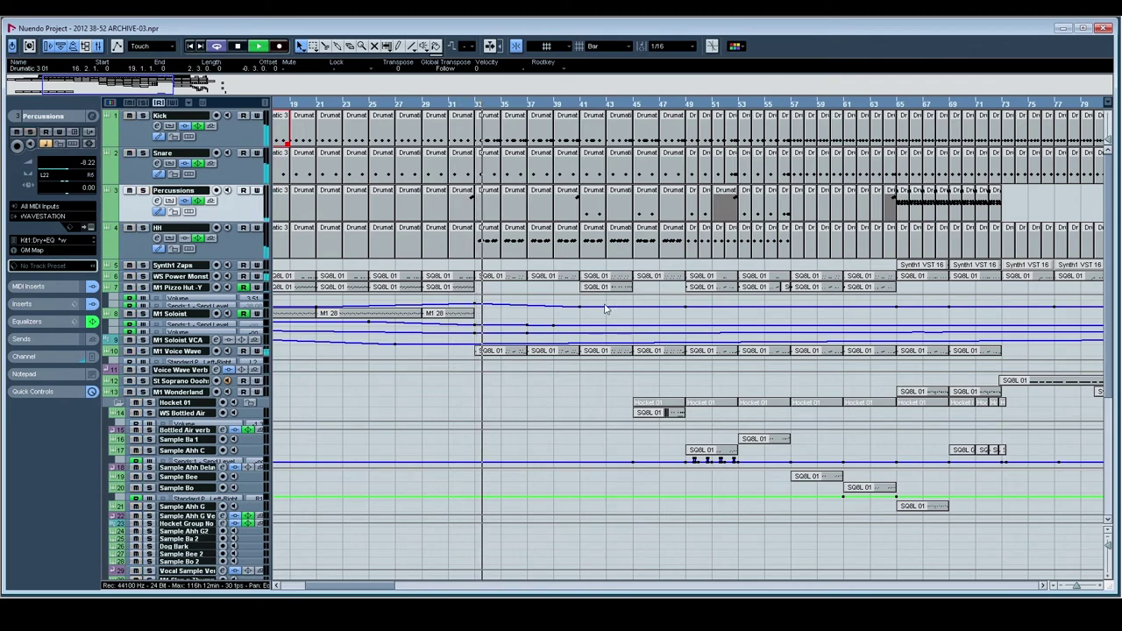
# Solo the HH track and check its equalizer curve in the channel settings
pyautogui.moveTo(606, 308); pyautogui.dragTo(499, 251)
pyautogui.click(144, 172)
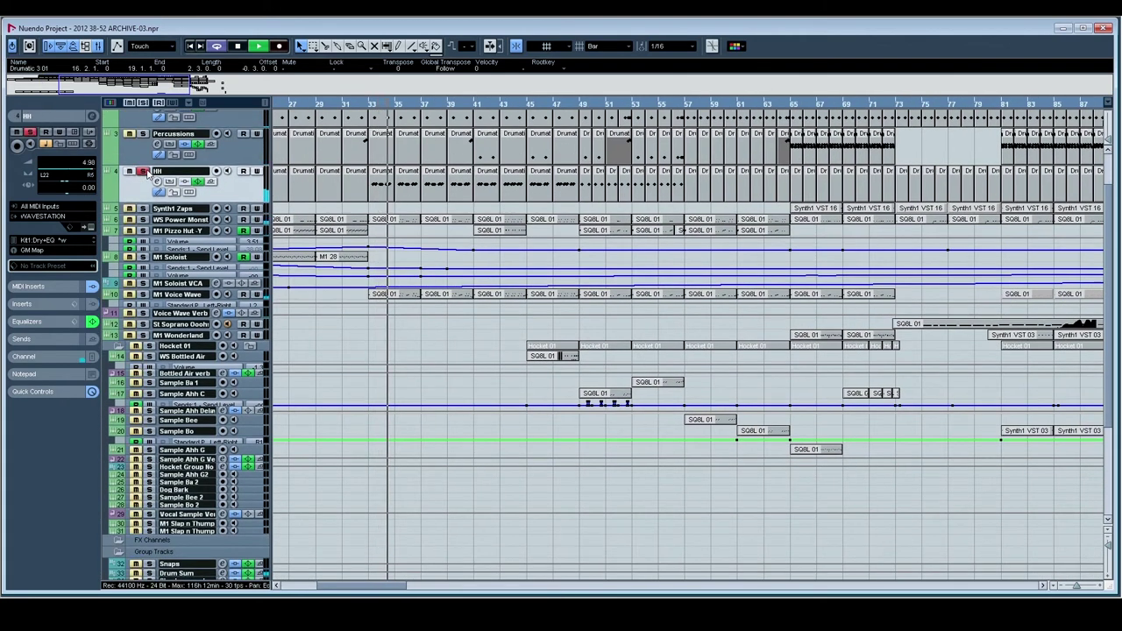
pyautogui.click(92, 116)
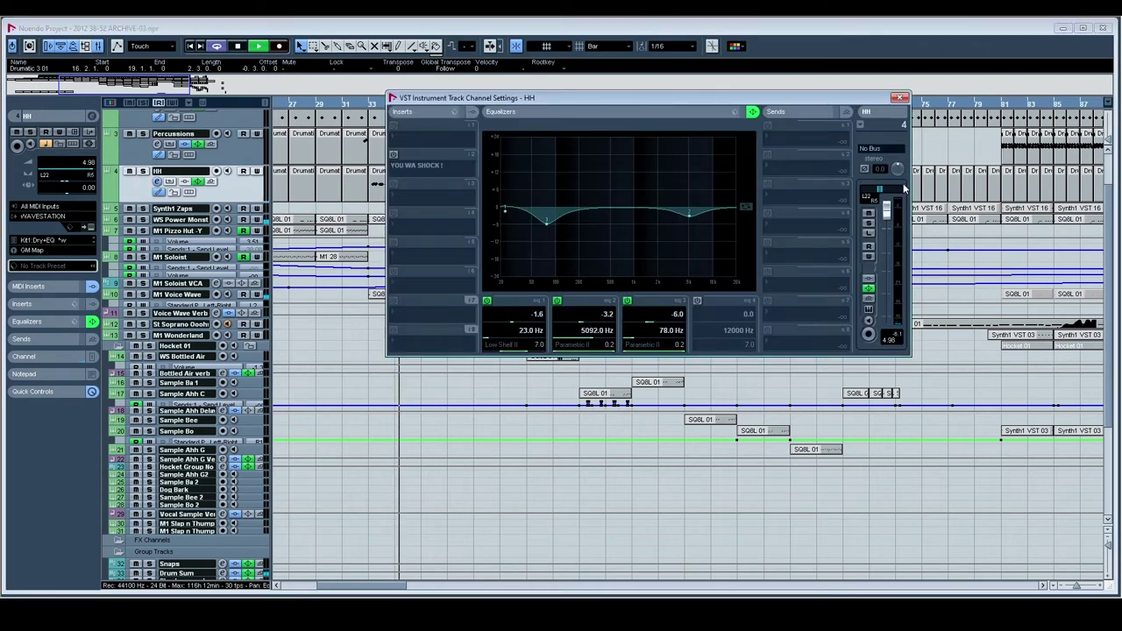
pyautogui.click(902, 99)
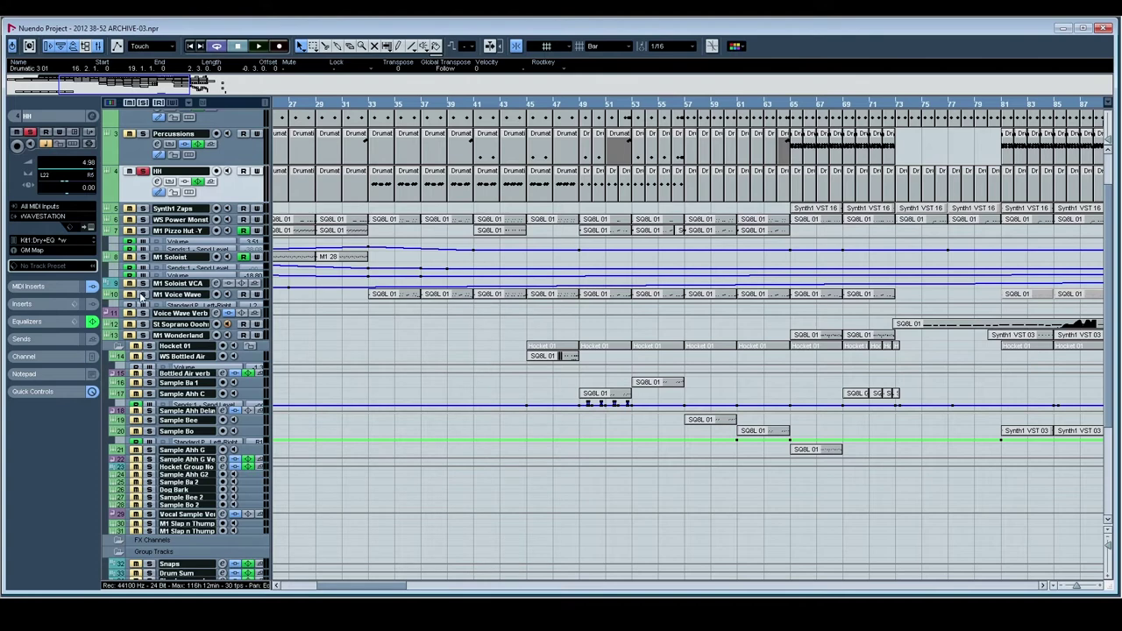
# Add the M1 Voice Wave track to the soloed HH track and play both from bar 33
pyautogui.click(141, 297)
pyautogui.moveTo(382, 117); pyautogui.dragTo(327, 142)
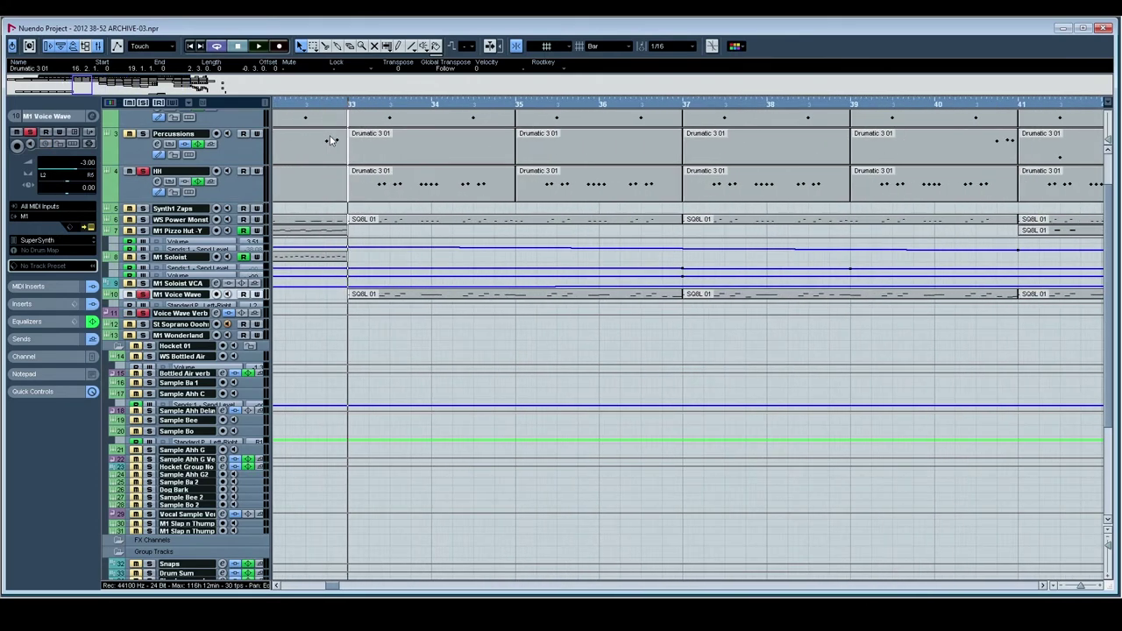
pyautogui.press('space')
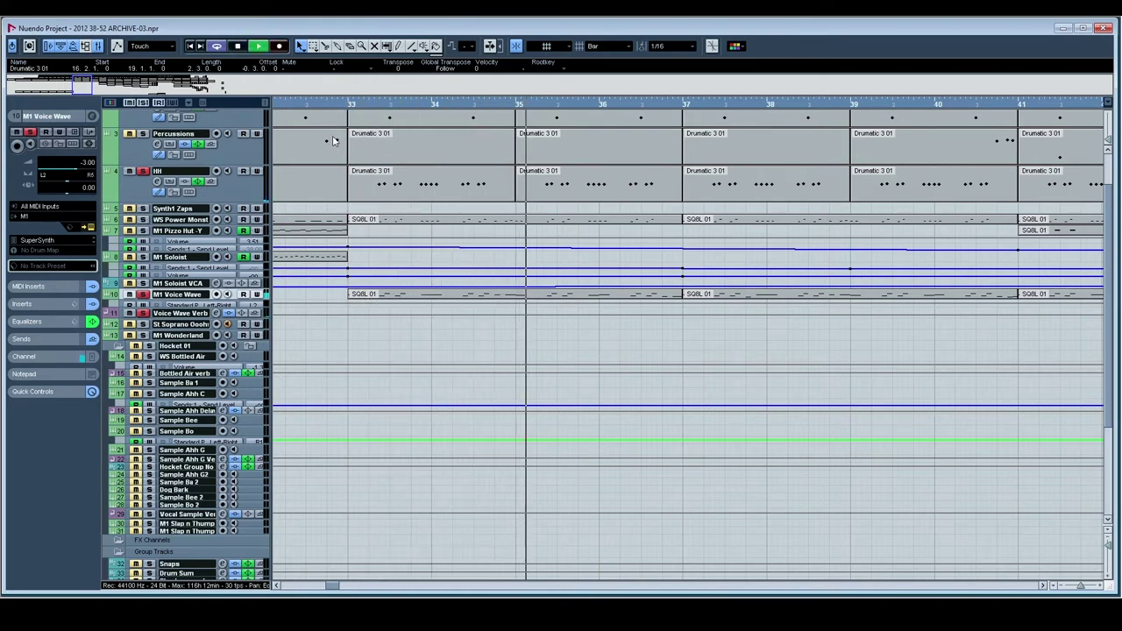
pyautogui.press('space')
# View the M1 Voice Wave part starting at bar 33 in a maximized Key Editor and close it
pyautogui.doubleClick(416, 295)
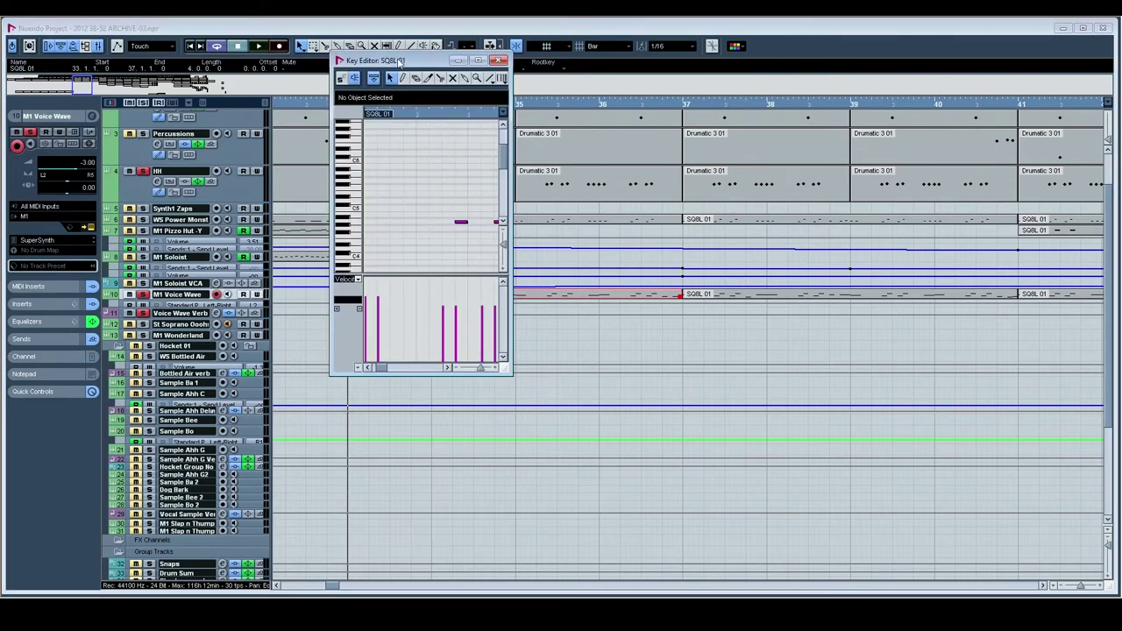
pyautogui.doubleClick(400, 61)
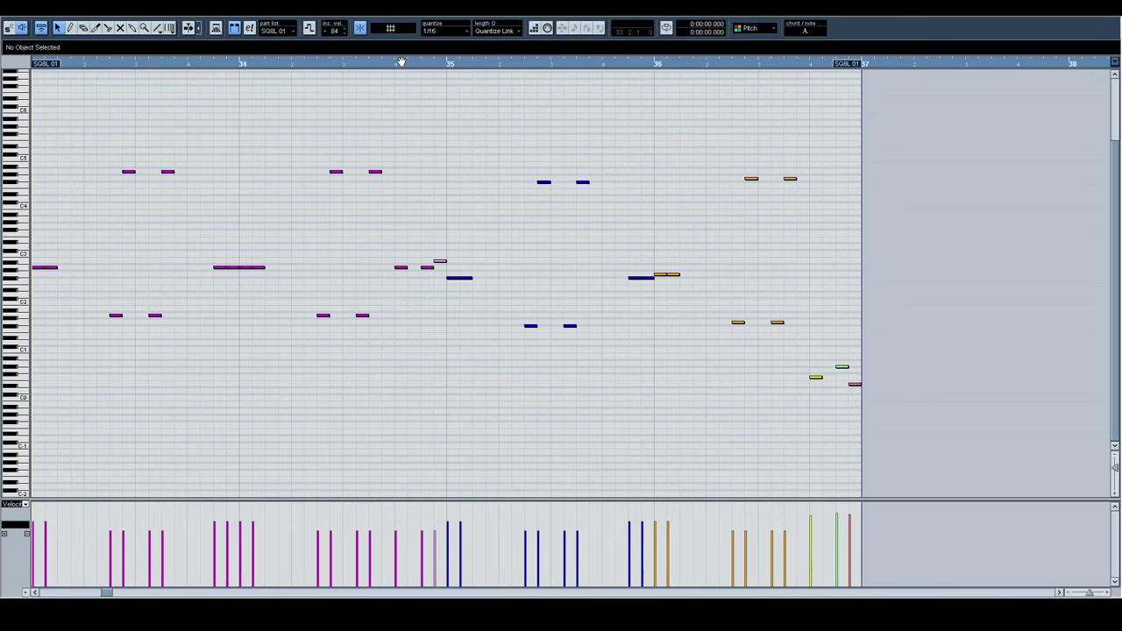
pyautogui.press('Return')
# Play the passage with all solos cleared, selecting the HH track and the M1 Voice Wave track in turn
pyautogui.press('space')
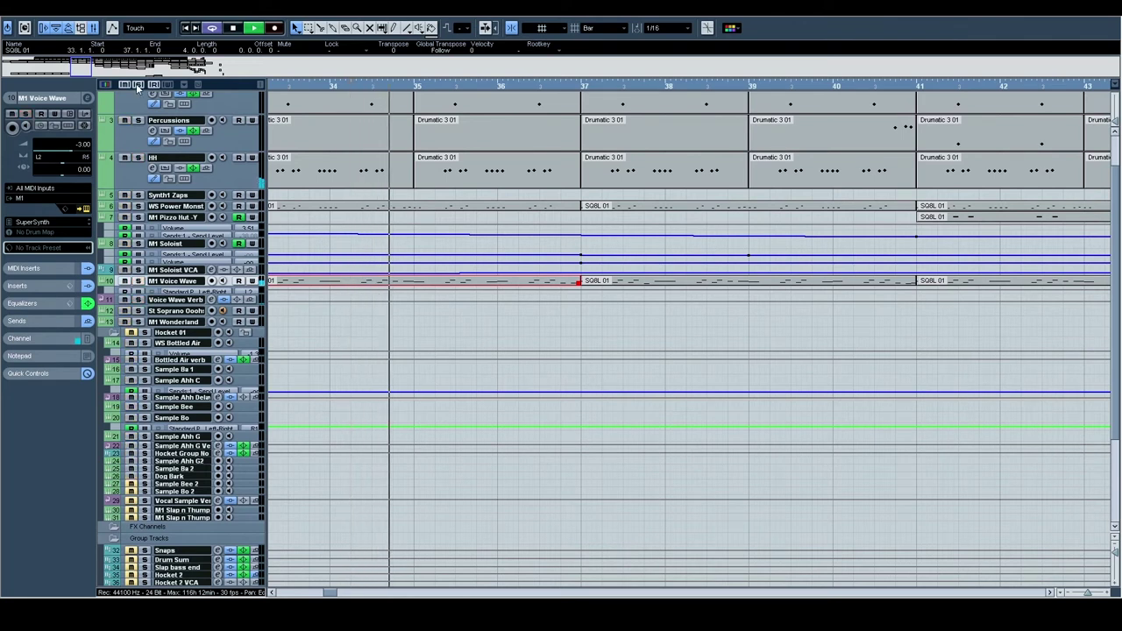
pyautogui.click(135, 175)
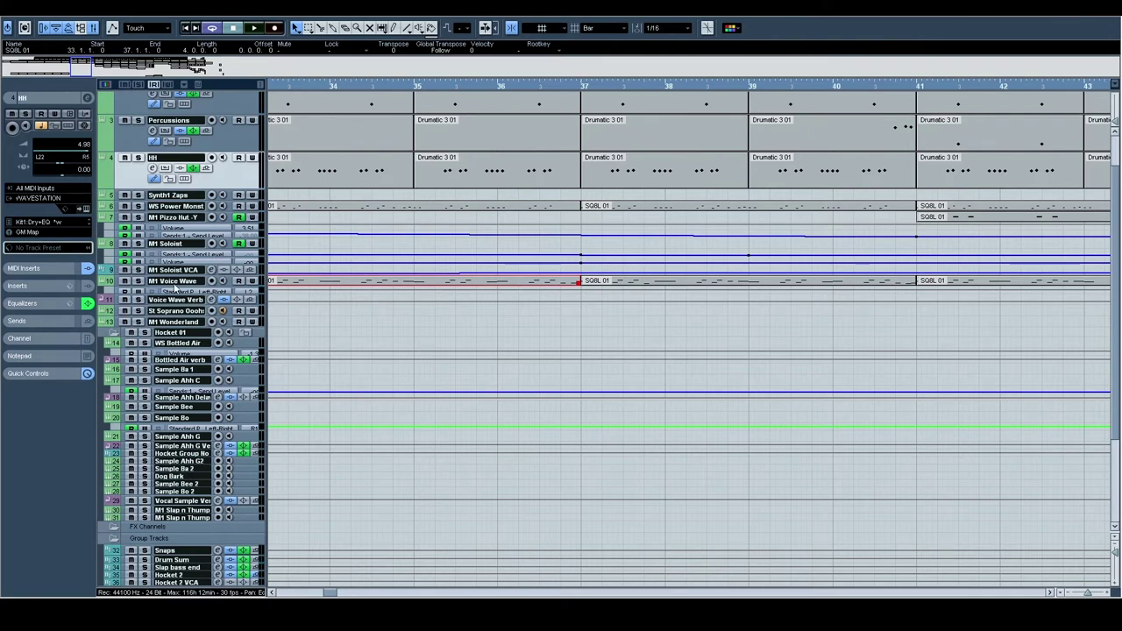
pyautogui.click(178, 282)
pyautogui.press('space')
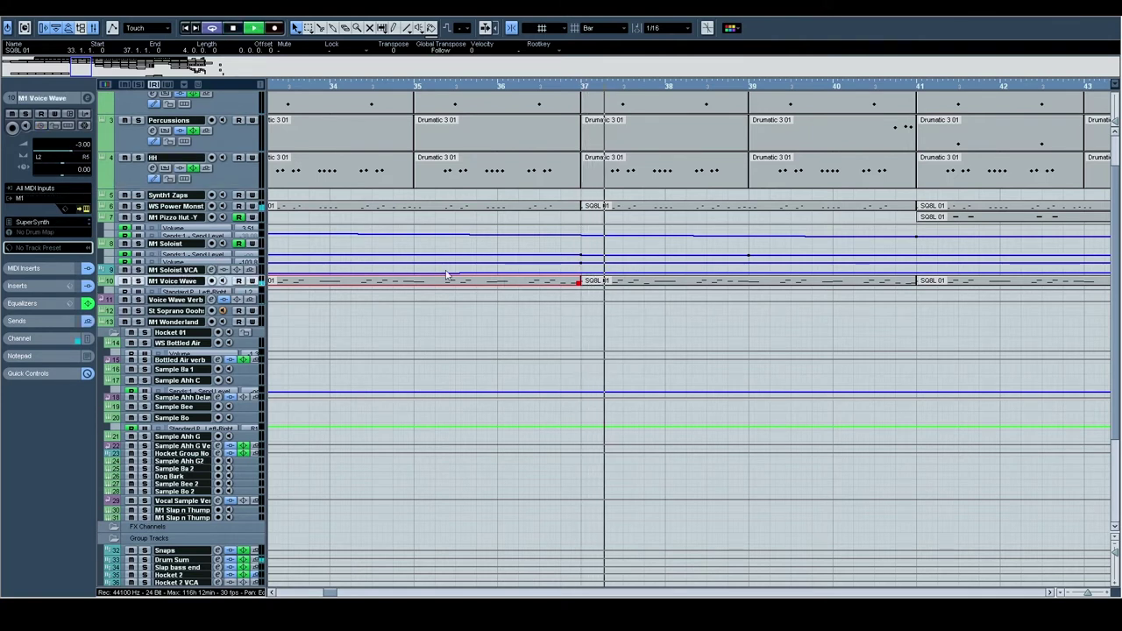
# Briefly solo the M1 Voice Wave track and resume playback from bar 37 with the HH track muted
pyautogui.click(138, 281)
pyautogui.press('space')
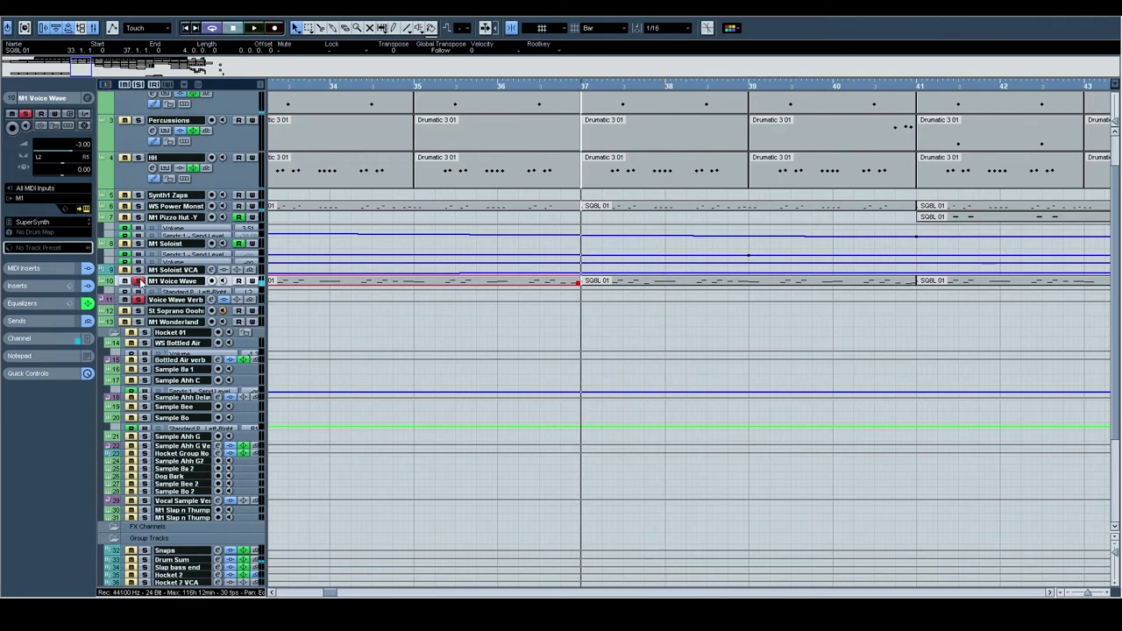
pyautogui.click(137, 281)
pyautogui.press('space')
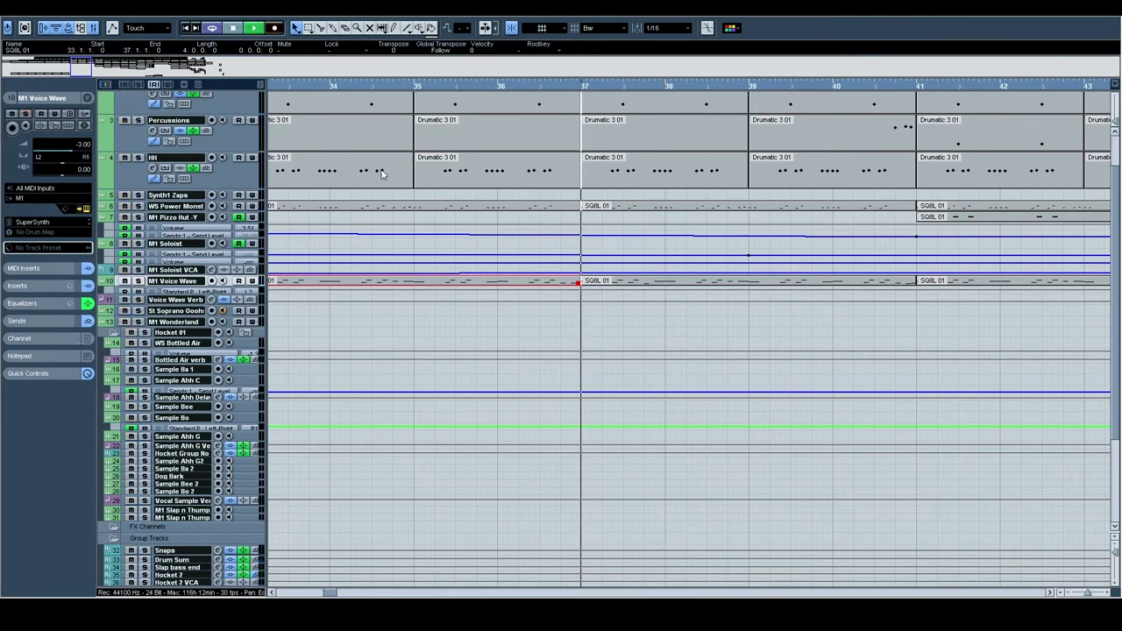
pyautogui.click(116, 160)
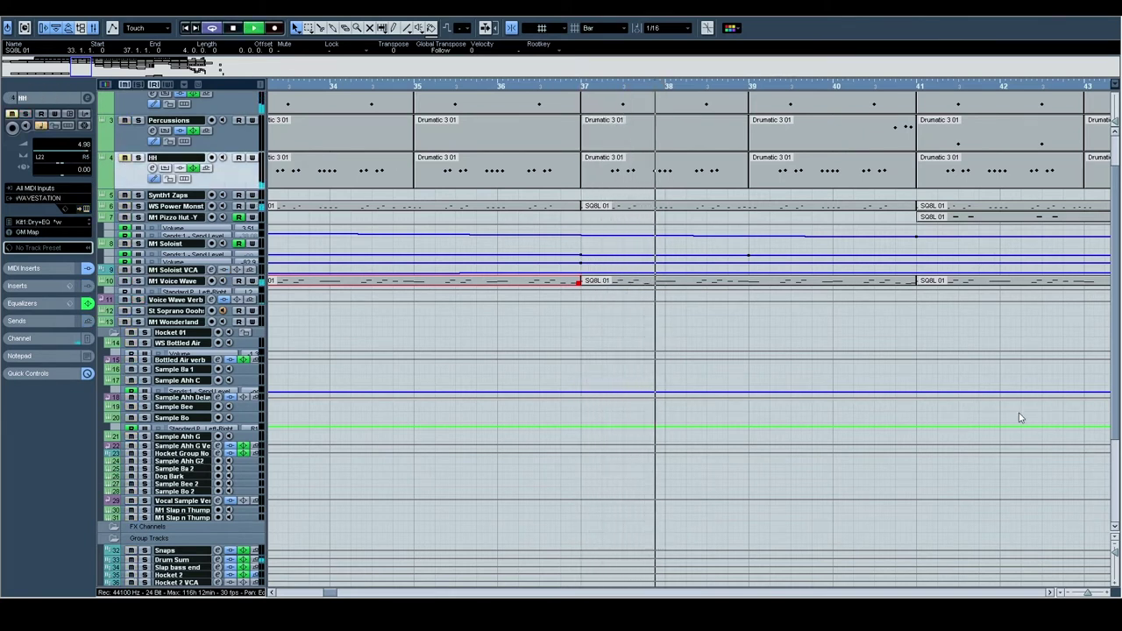
# Follow the playback through the drum and instrument tracks from bar 38 up to the Hocket 01 section at bar 45
pyautogui.scroll(-3, 707, 310)
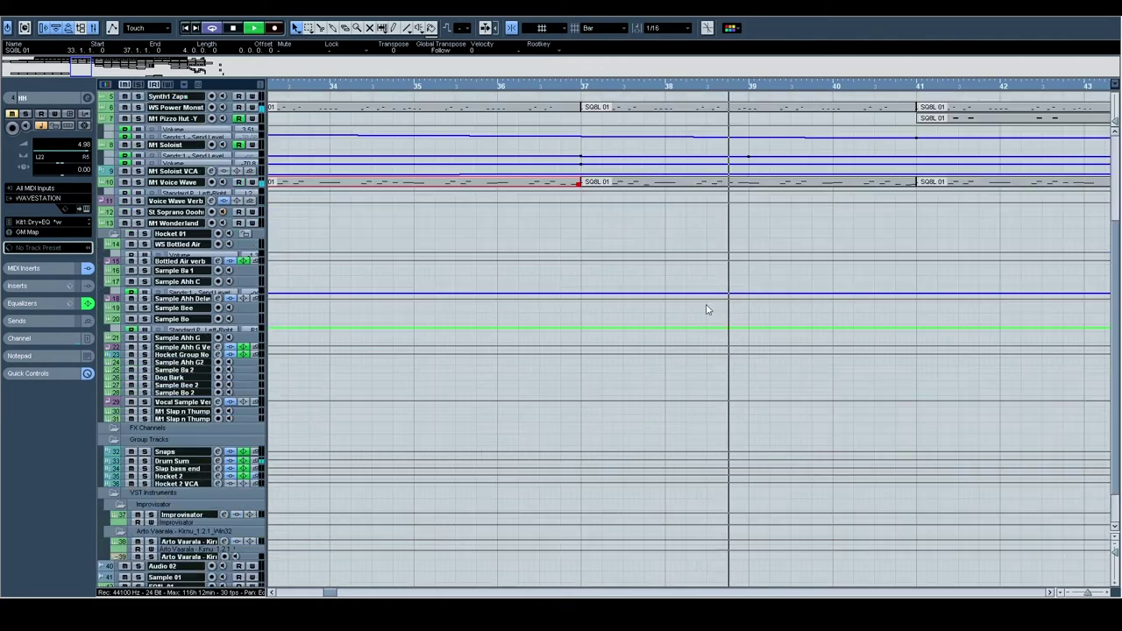
pyautogui.hscroll(5, 516, 299)
pyautogui.scroll(3, 476, 345)
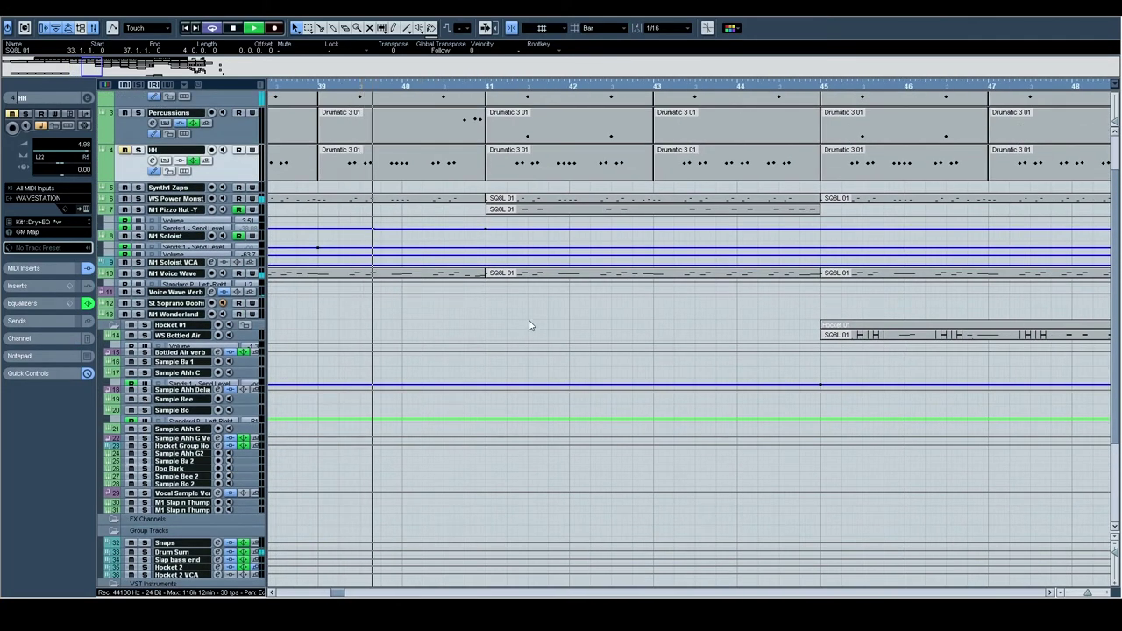
pyautogui.moveTo(1089, 594); pyautogui.dragTo(1087, 594)
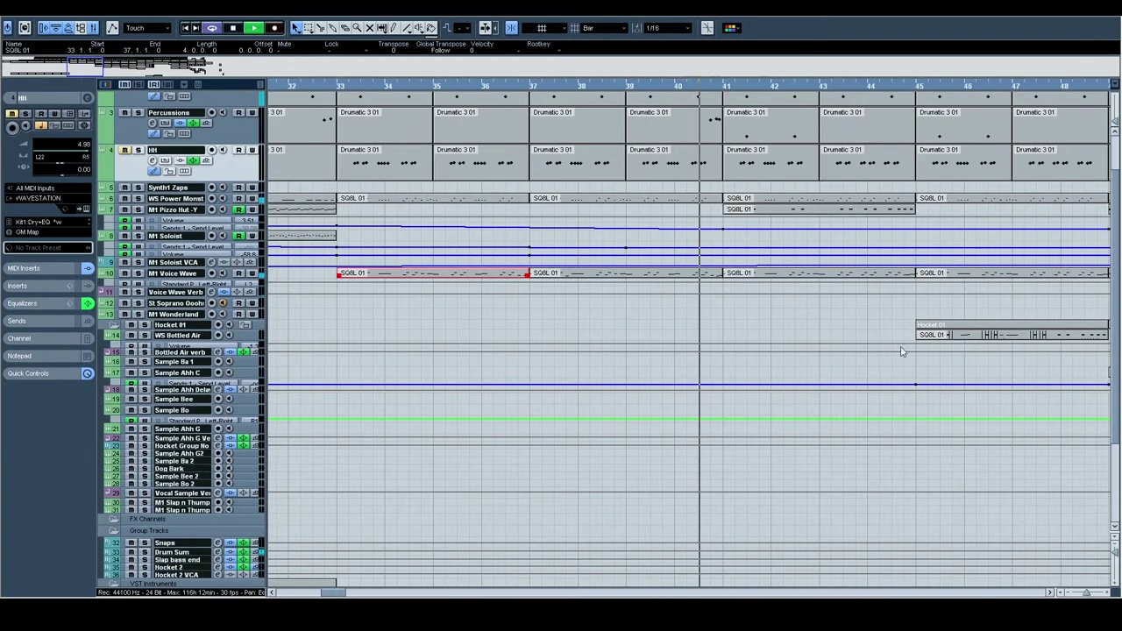
pyautogui.scroll(3, 877, 355)
pyautogui.hscroll(5, 651, 381)
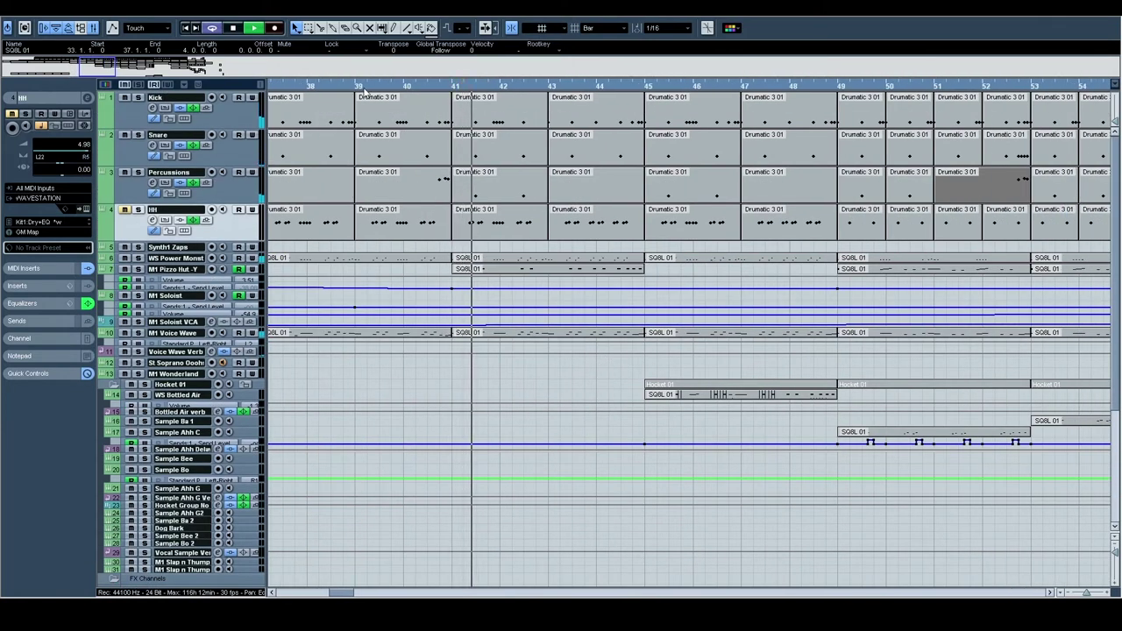
pyautogui.scroll(-1, 307, 312)
pyautogui.hscroll(2, 307, 312)
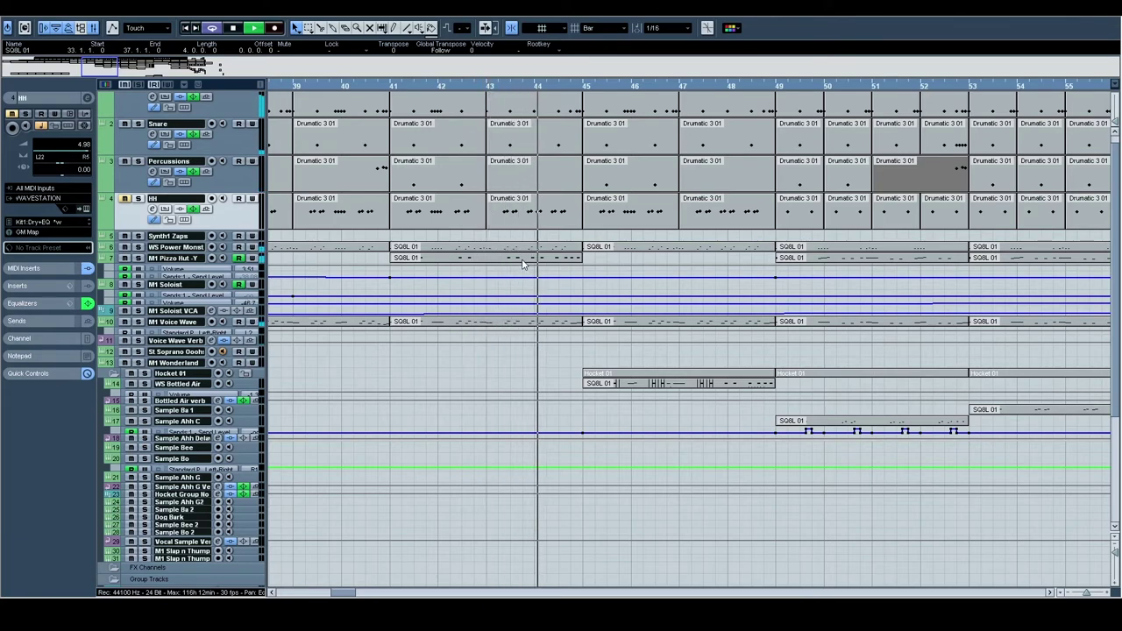
pyautogui.hscroll(2, 552, 298)
pyautogui.scroll(1, 552, 298)
pyautogui.hscroll(3, 544, 333)
pyautogui.scroll(-3, 543, 333)
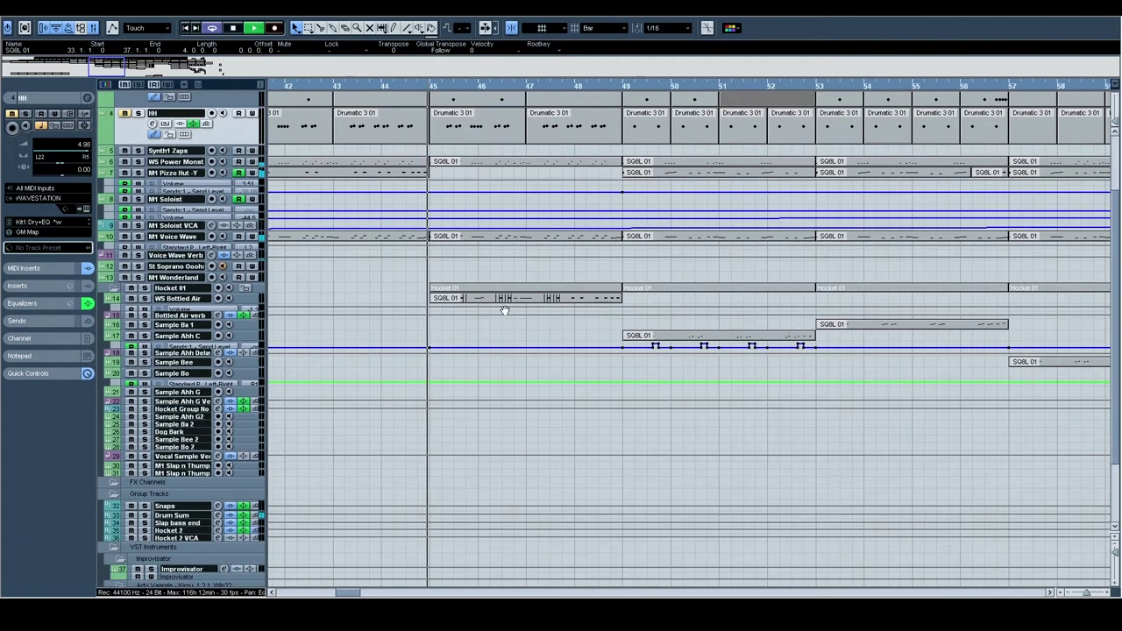
# Enlarge the WS Bottled Air track to show the notes of its part at bar 45
pyautogui.click(244, 259)
pyautogui.hotkey('alt', 'Down')
pyautogui.moveTo(463, 363); pyautogui.dragTo(340, 352)
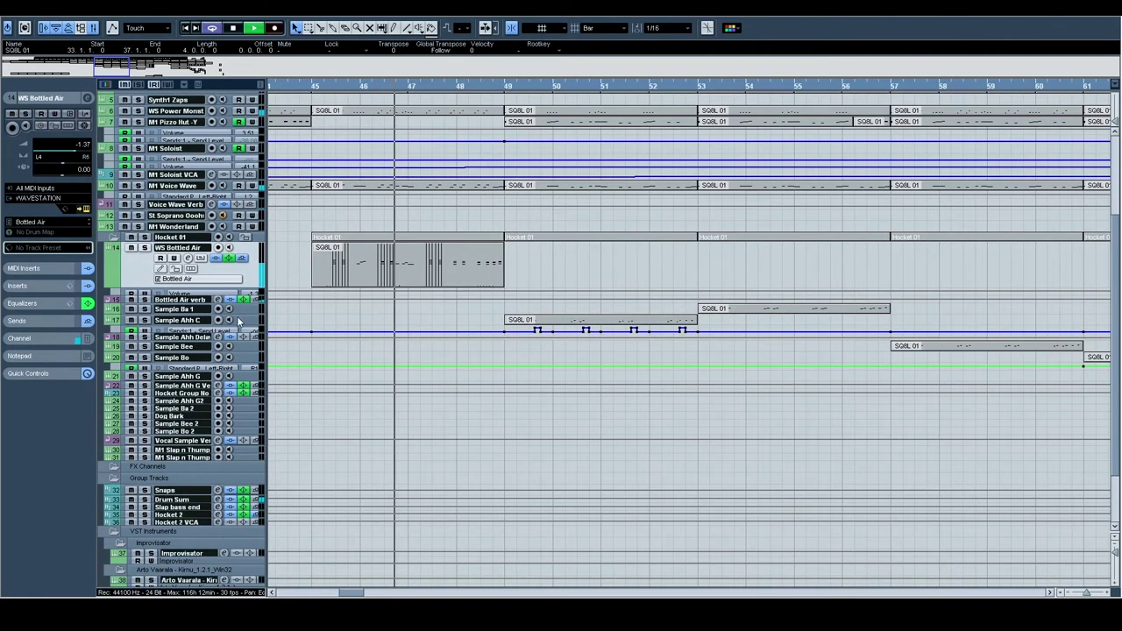
# Enlarge the Sample Ahh C and Sample Ba 1 tracks and follow their parts during playback up to bar 57
pyautogui.click(247, 320)
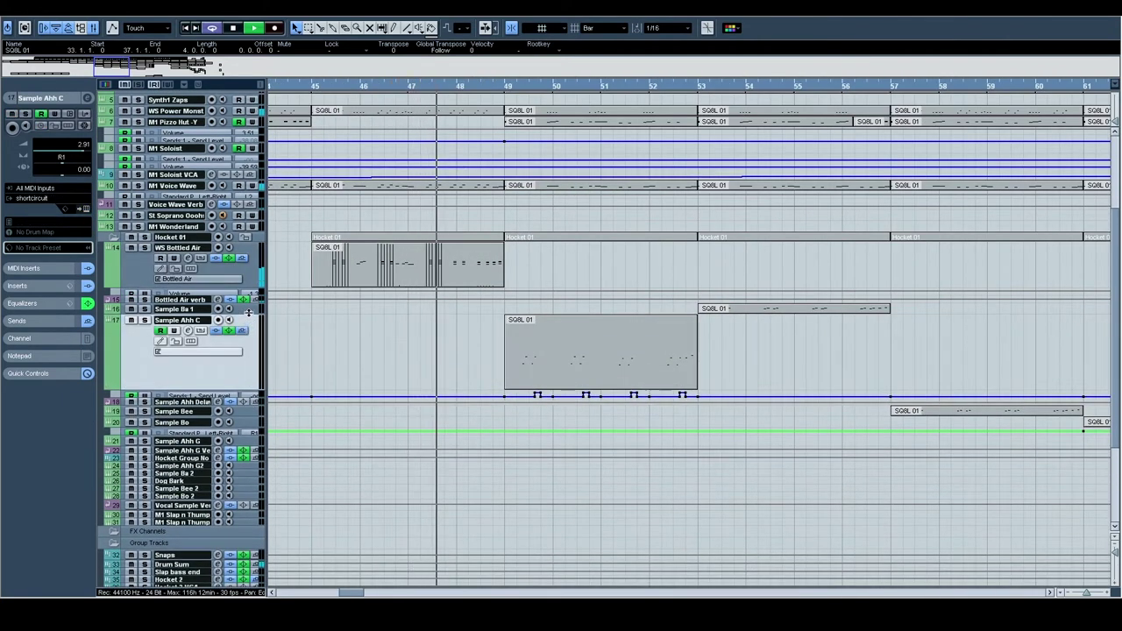
pyautogui.click(247, 309)
pyautogui.hotkey('alt', 'Down')
pyautogui.moveTo(594, 360); pyautogui.dragTo(472, 399)
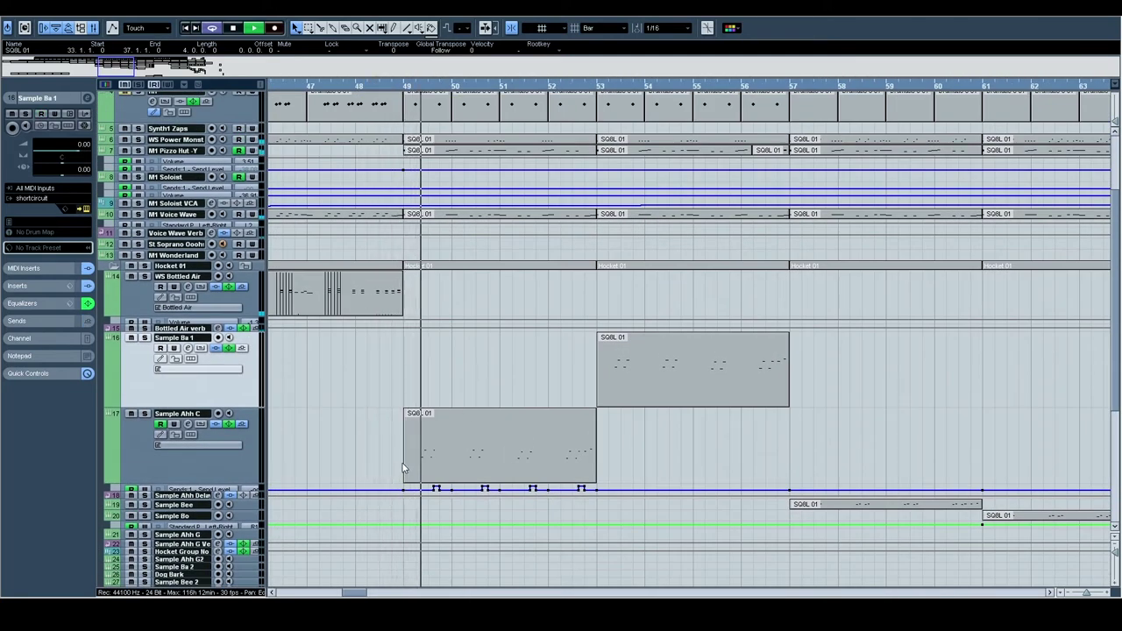
pyautogui.moveTo(465, 438); pyautogui.dragTo(418, 421)
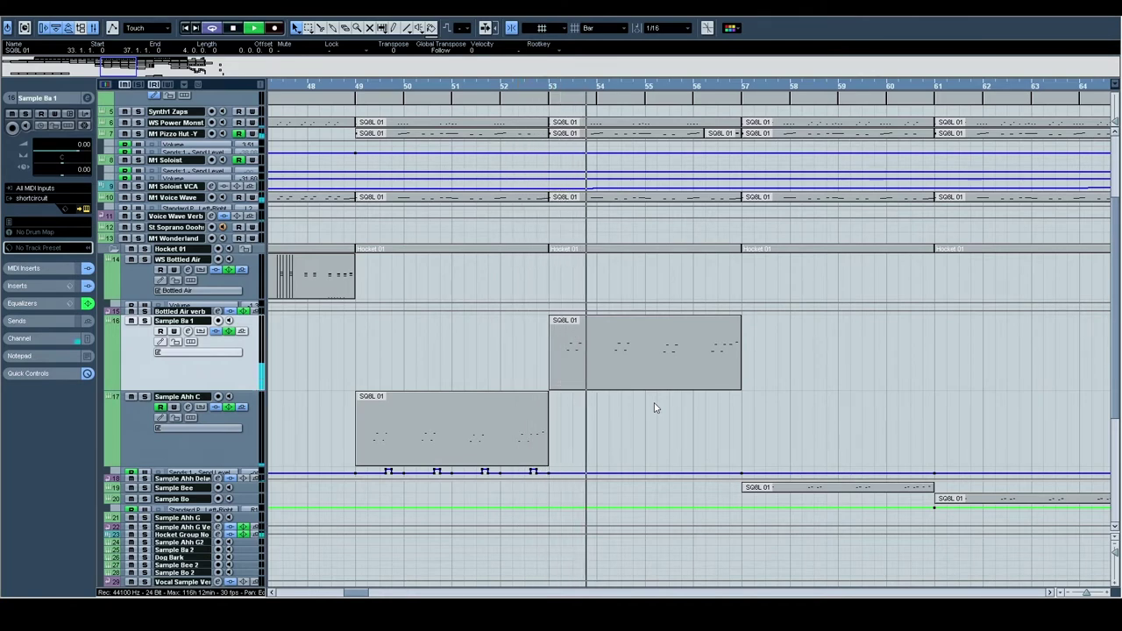
pyautogui.moveTo(778, 415); pyautogui.dragTo(534, 356)
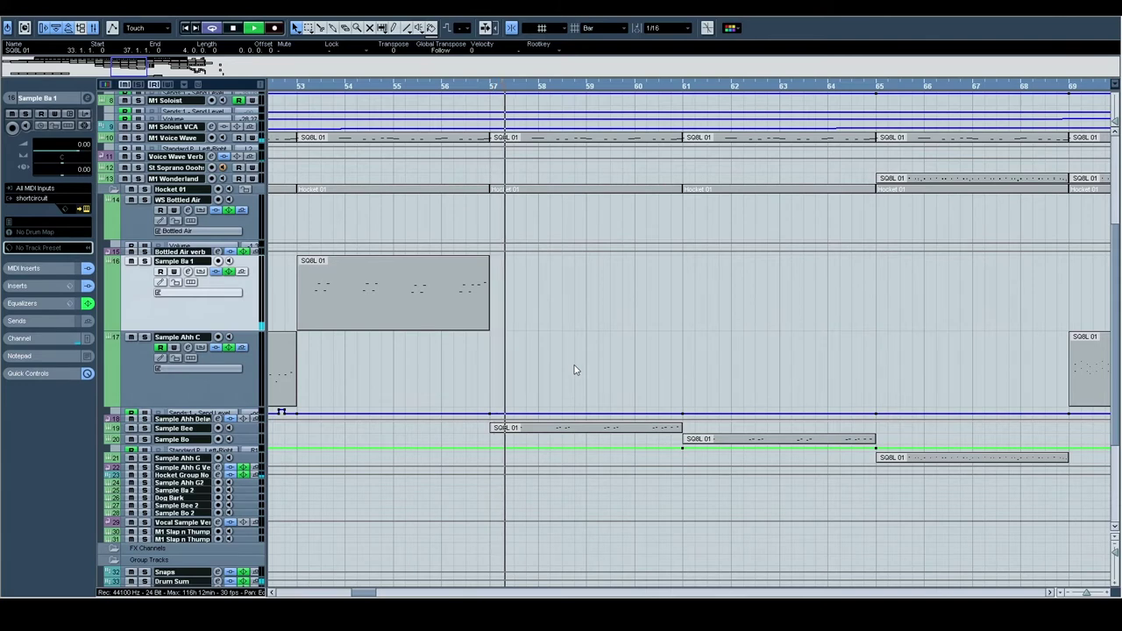
# Replay the transition from bar 56 into bar 57 with the drum tracks in view, and stop
pyautogui.scroll(5, 570, 355)
pyautogui.press('space')
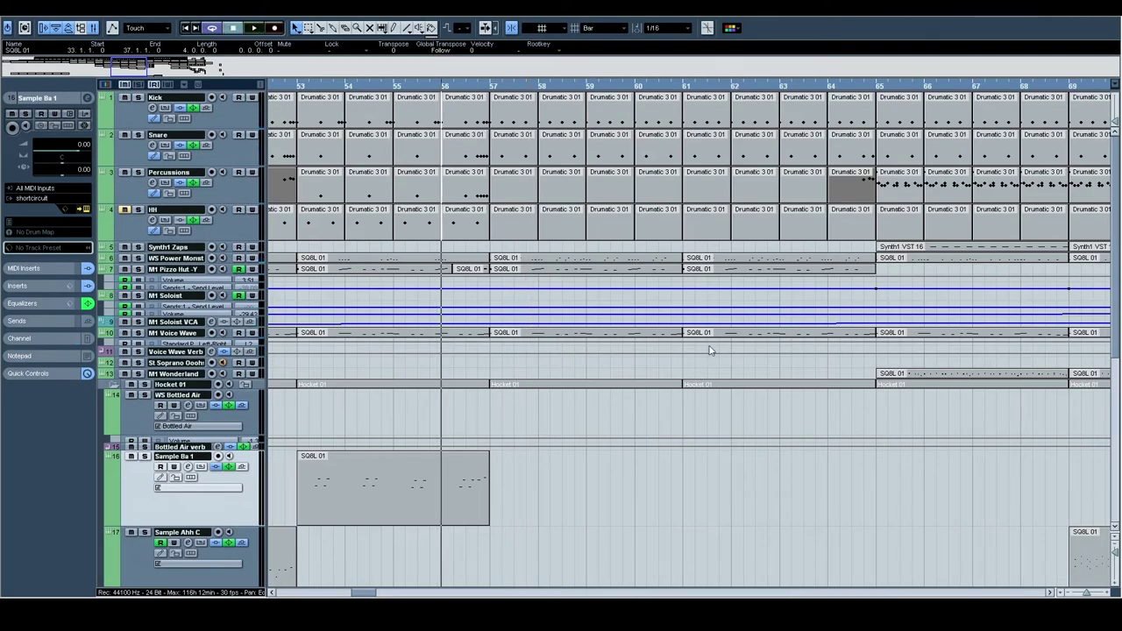
pyautogui.press('space')
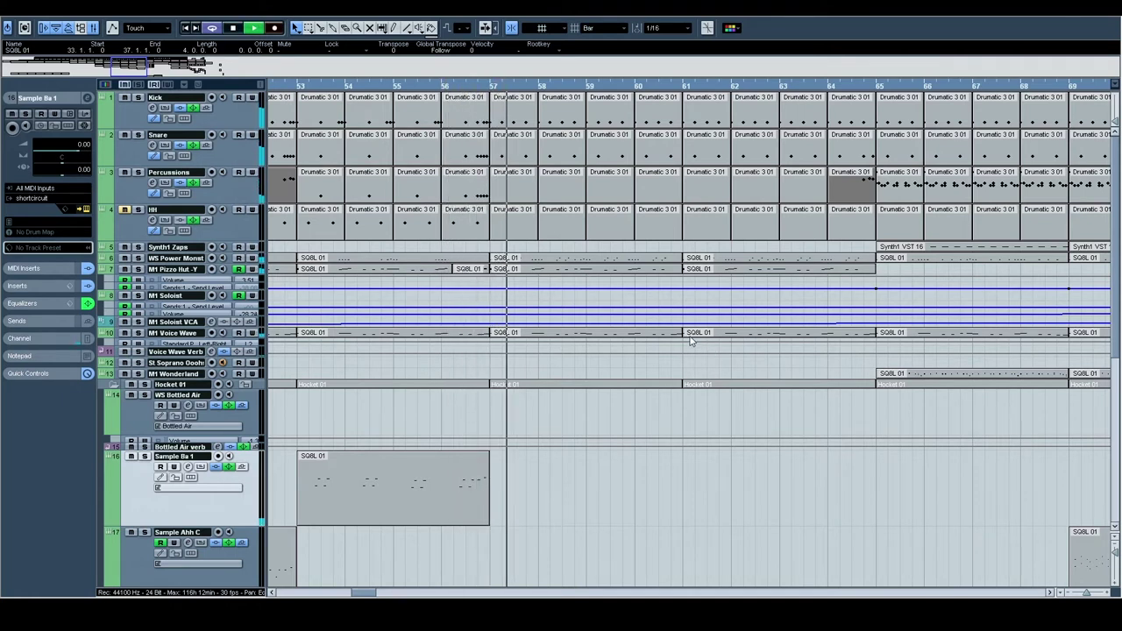
pyautogui.press('space')
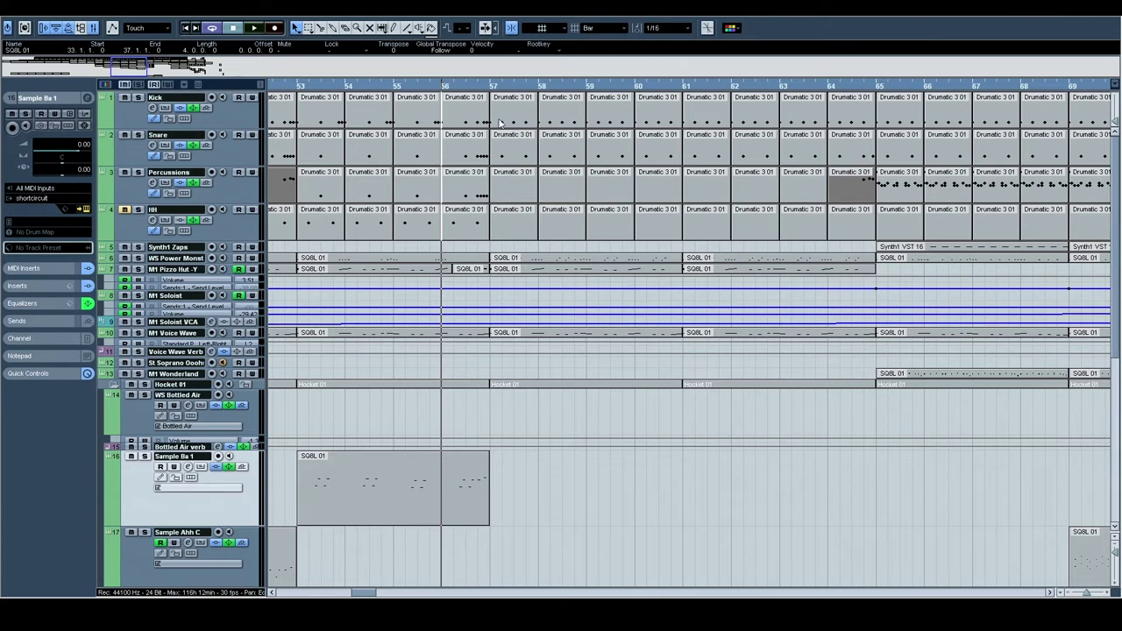
# Select the Kick, Snare, Percussions and HH parts at bars 56 and 57, replay from bar 56 and deselect them
pyautogui.moveTo(515, 175); pyautogui.dragTo(477, 109)
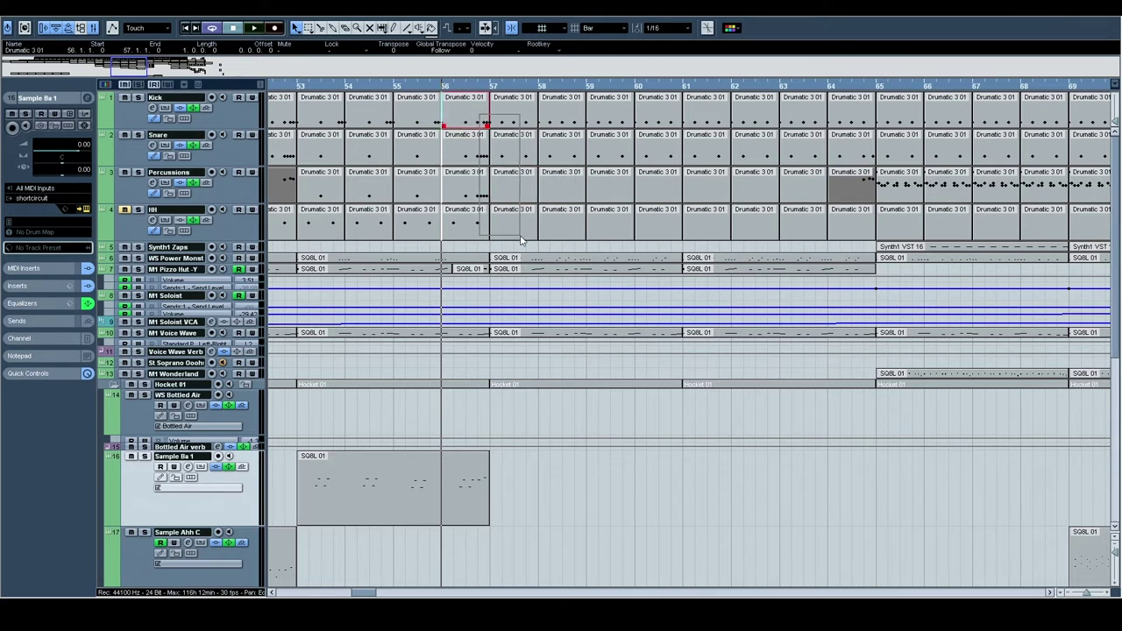
pyautogui.moveTo(520, 239); pyautogui.dragTo(520, 240)
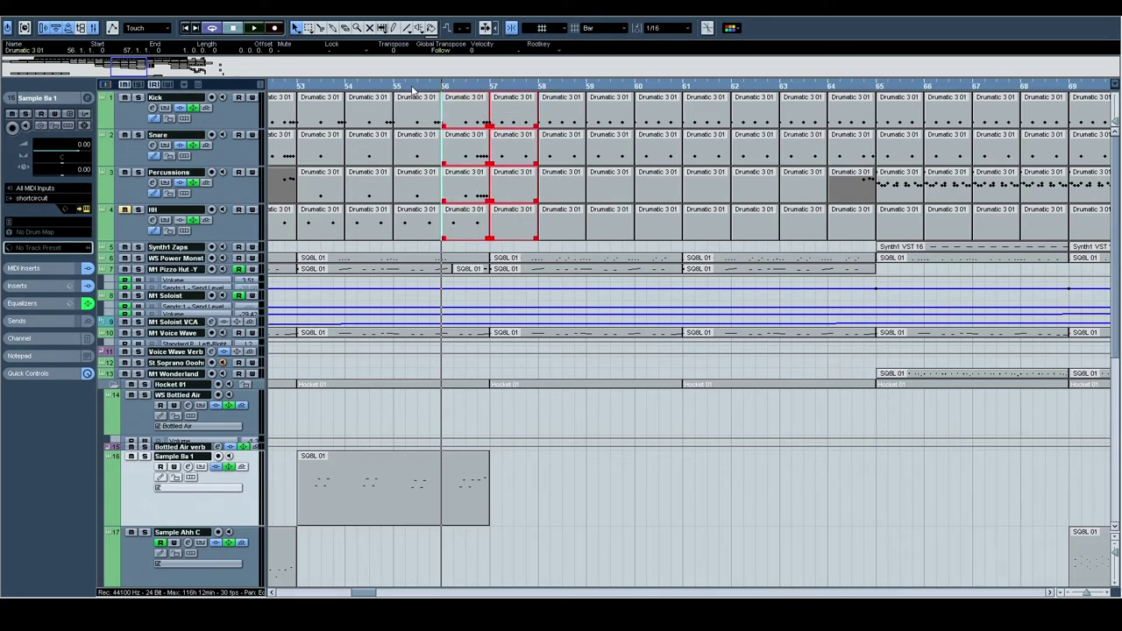
pyautogui.press('space')
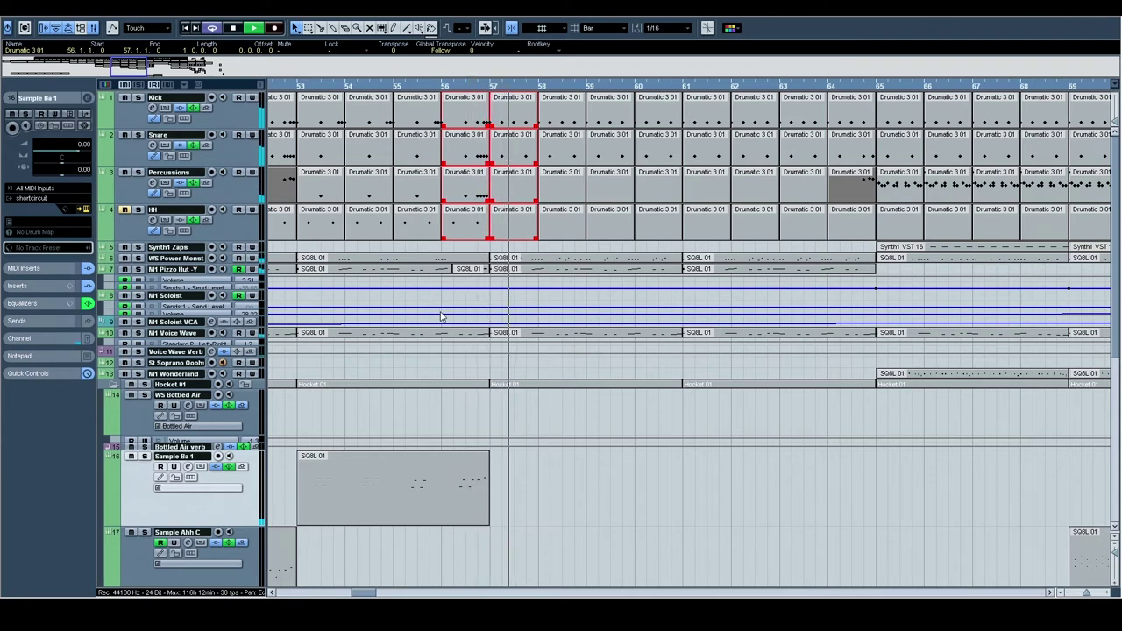
pyautogui.click(629, 414)
pyautogui.scroll(-5, 627, 414)
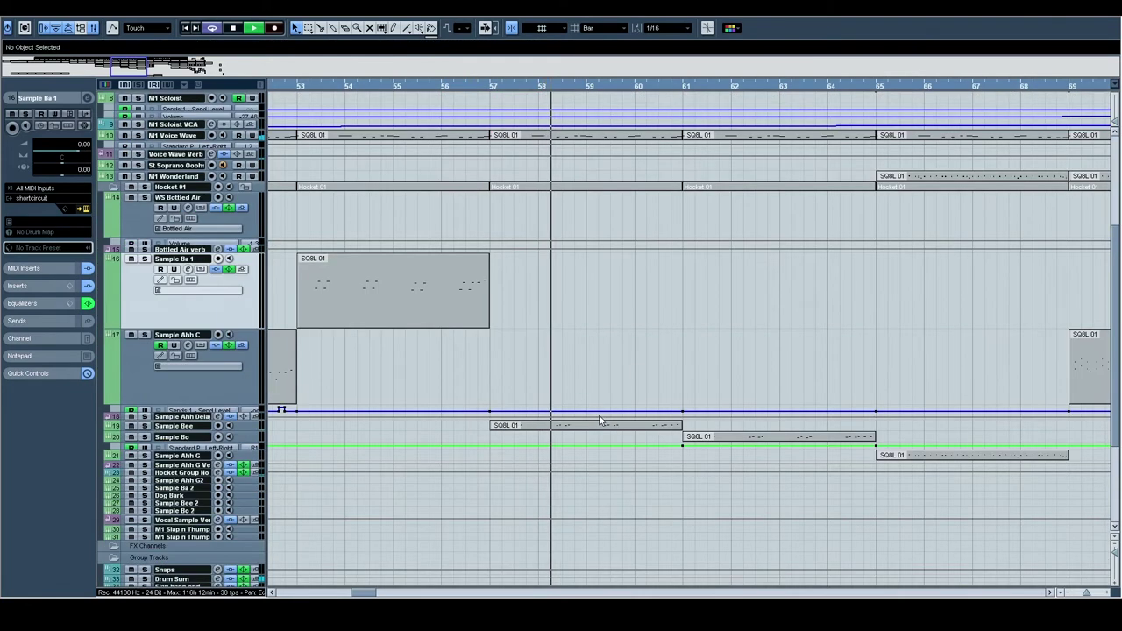
# Follow the Sample Bee and Sample Bo parts during playback to bar 64, stop, and replay from bar 61
pyautogui.scroll(-1, 561, 377)
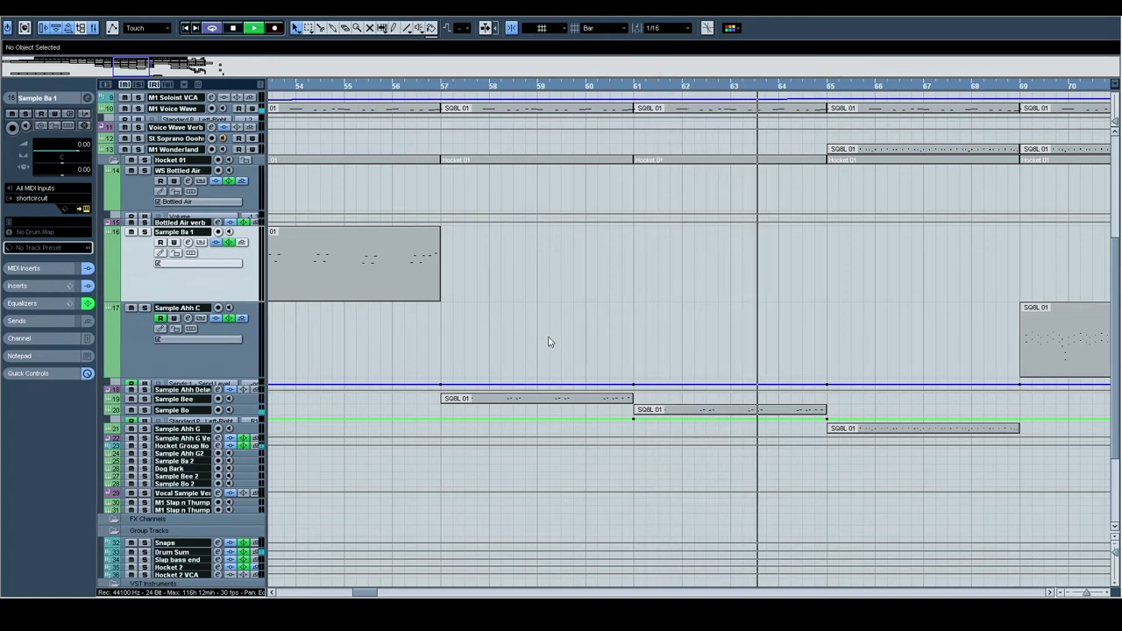
pyautogui.moveTo(712, 340); pyautogui.dragTo(523, 369)
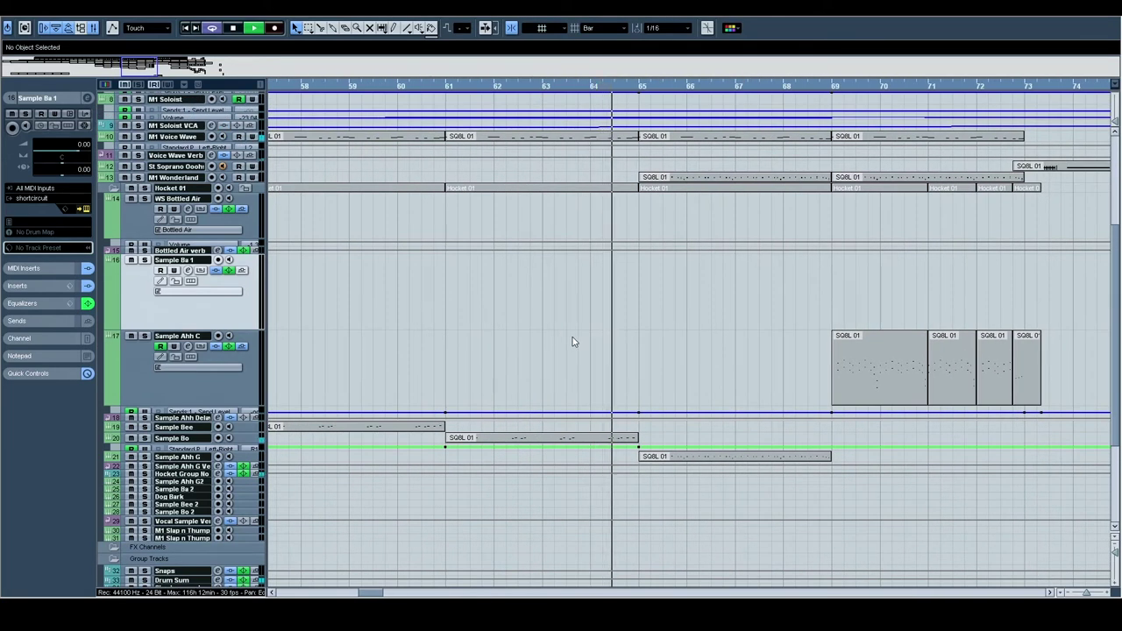
pyautogui.press('space')
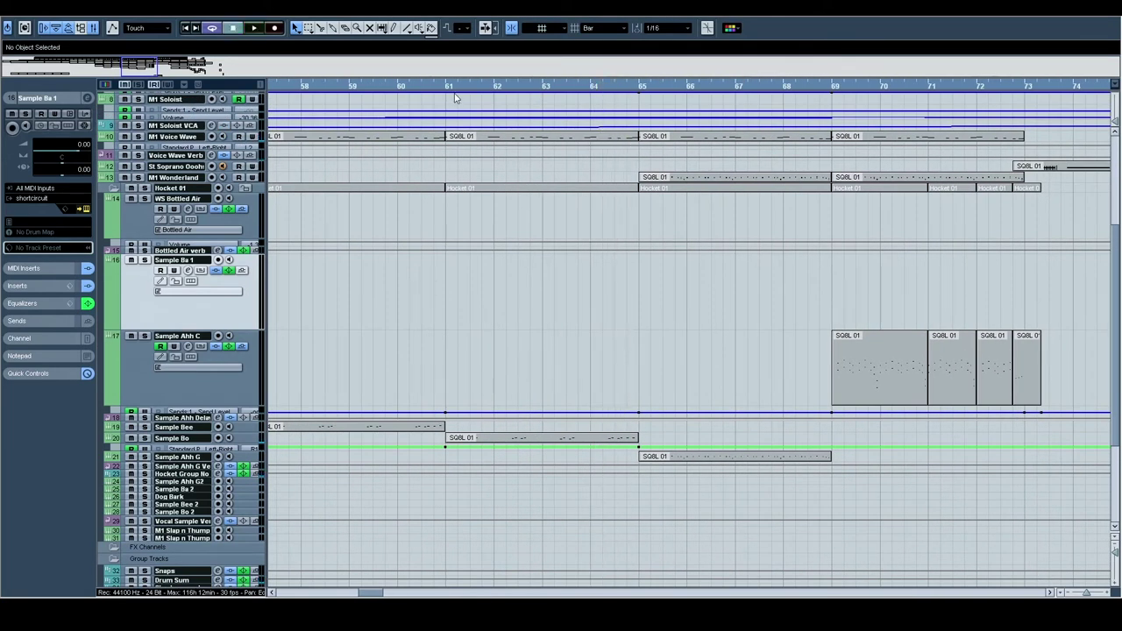
pyautogui.click(447, 90)
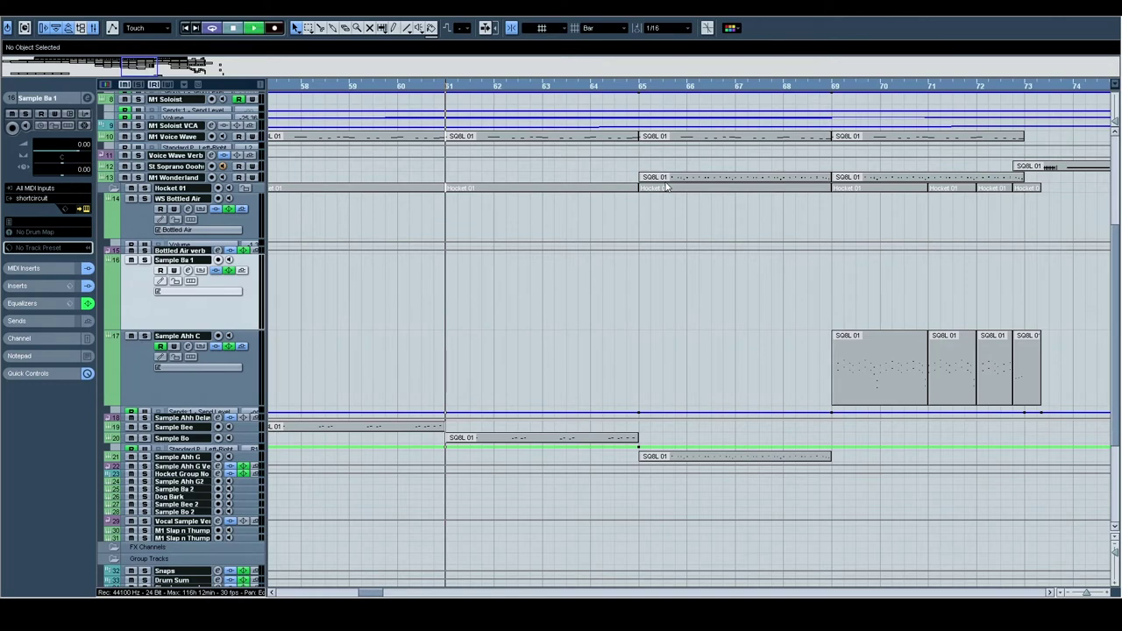
pyautogui.moveTo(760, 325); pyautogui.dragTo(1032, 223)
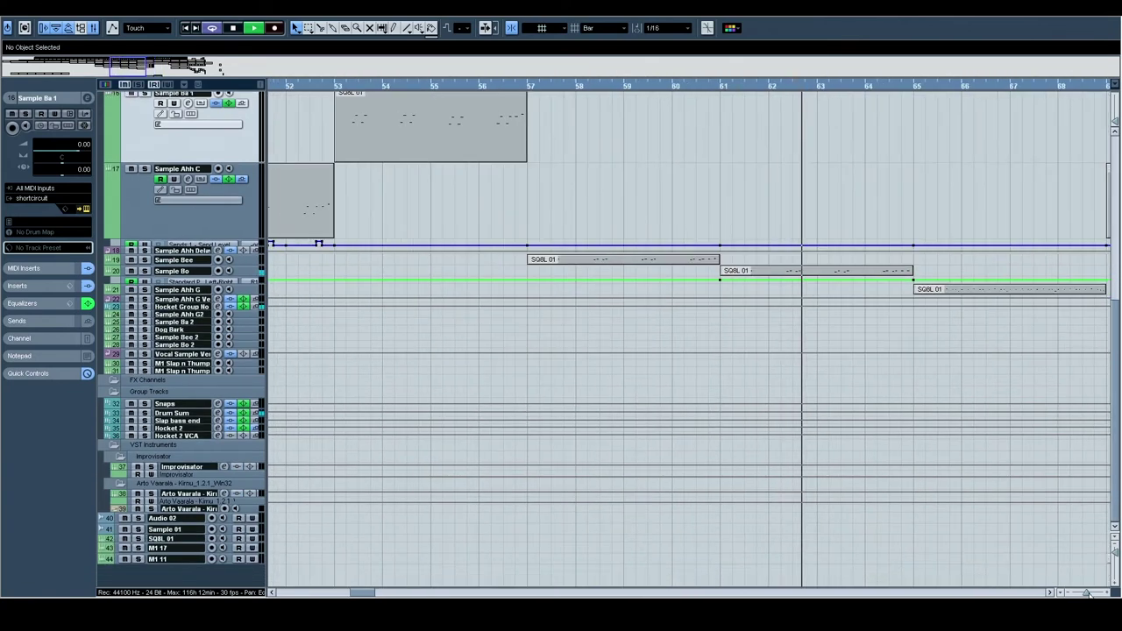
# Zoom out to show the arrangement from bar 41 to 109, stop playback and select the Sample Bo part at bar 61
pyautogui.moveTo(1088, 594); pyautogui.dragTo(1084, 593)
pyautogui.moveTo(810, 219); pyautogui.dragTo(663, 308)
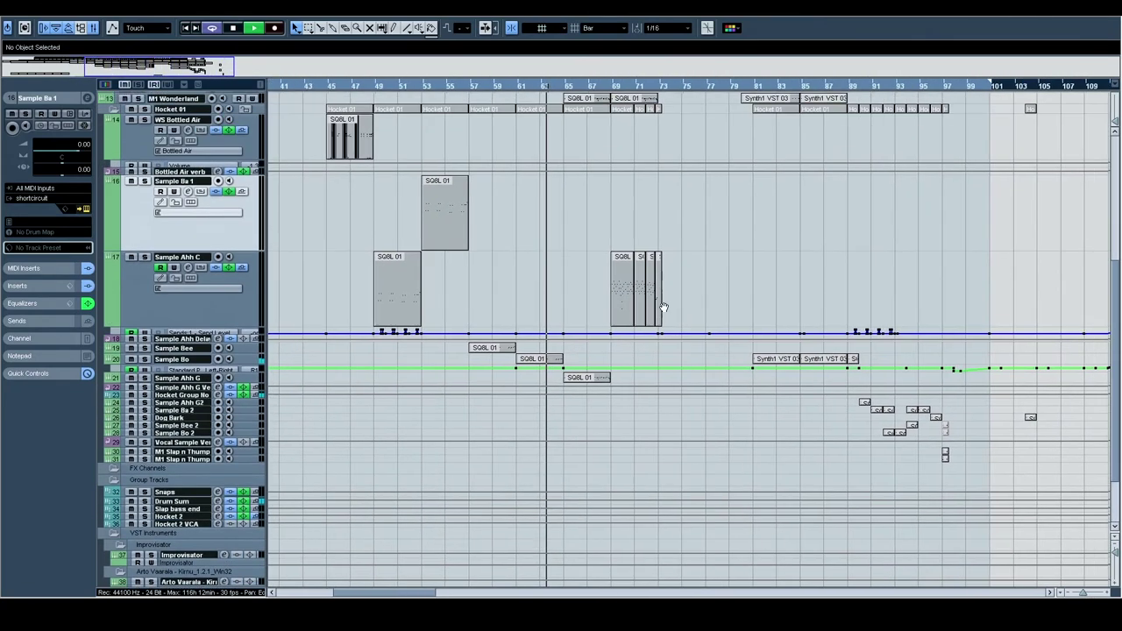
pyautogui.press('space')
pyautogui.click(389, 280)
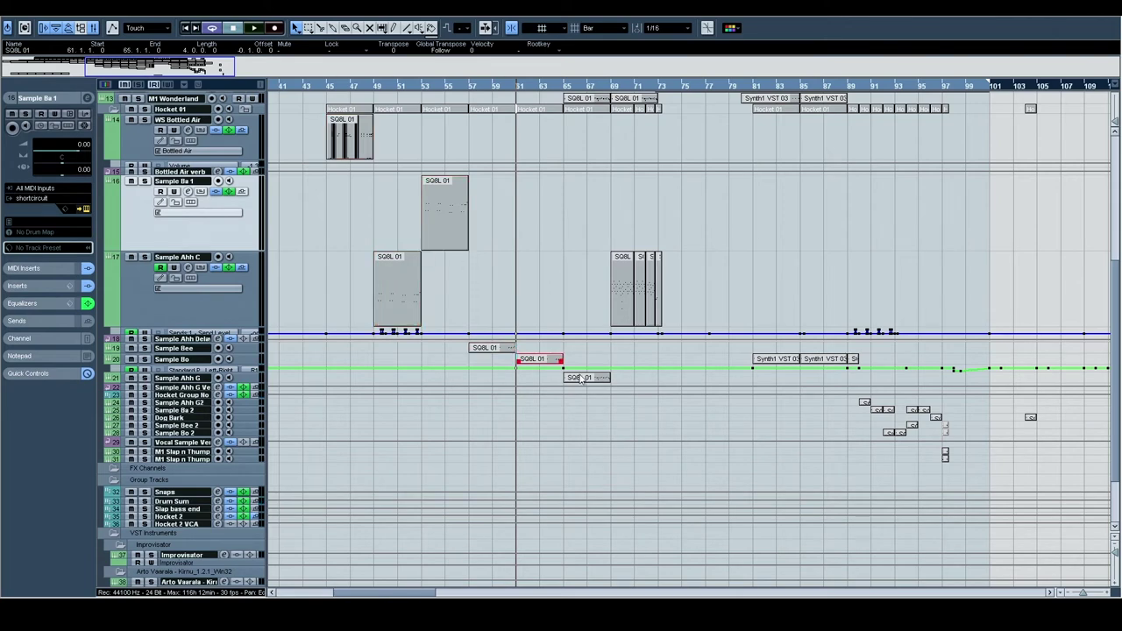
# Select the tracks from Sample Ahh G2 to Sample Bo 2 and enlarge them to show the notes in their parts
pyautogui.scroll(-3, 581, 379)
pyautogui.hscroll(5, 658, 368)
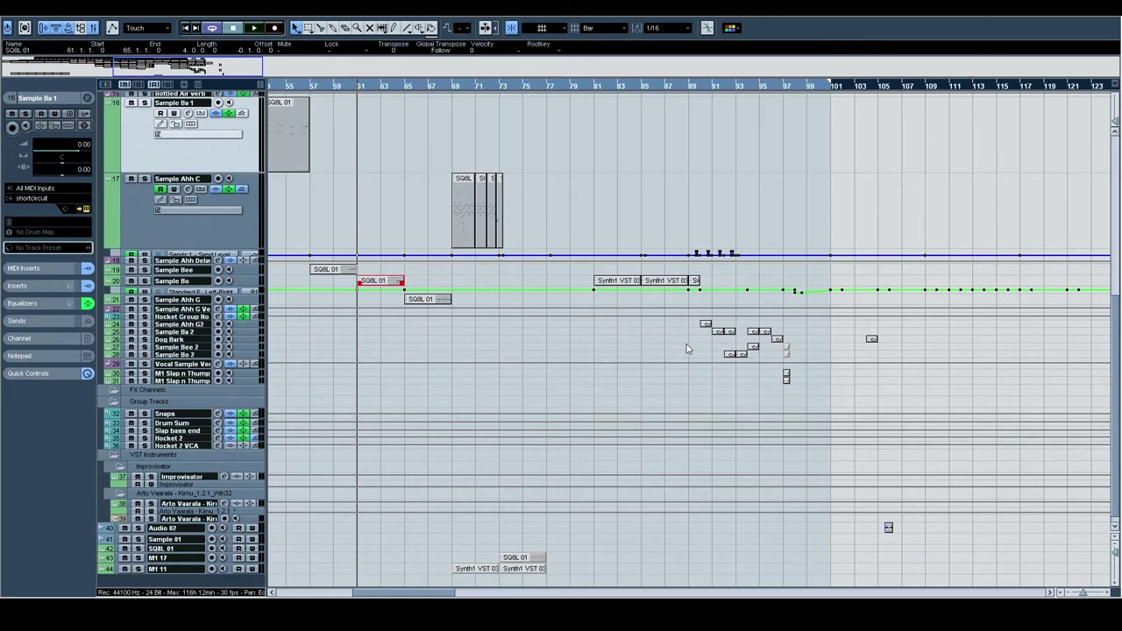
pyautogui.click(251, 325)
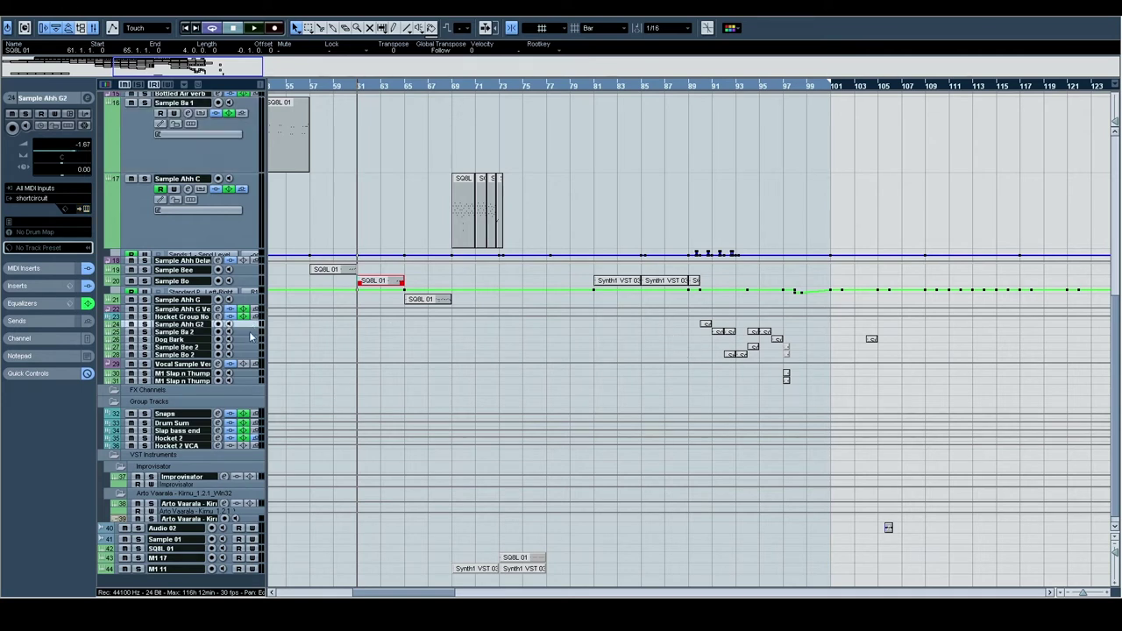
pyautogui.keyDown('shift'); pyautogui.click(245, 354); pyautogui.keyUp('shift')
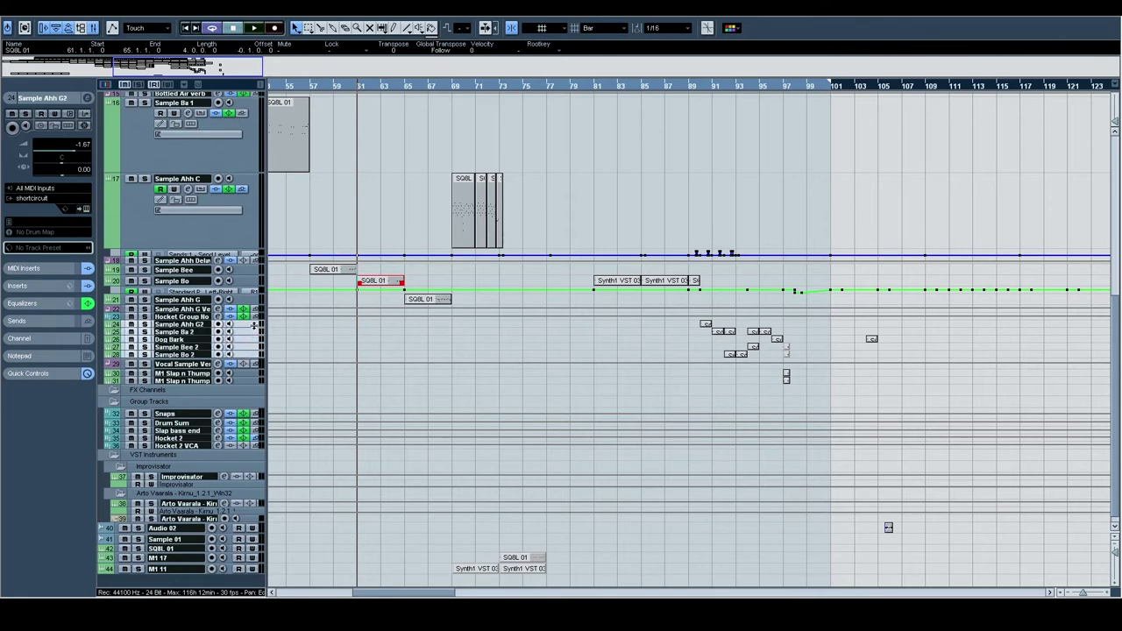
pyautogui.moveTo(254, 327); pyautogui.dragTo(251, 375)
pyautogui.scroll(-3, 719, 220)
pyautogui.scroll(2, 664, 213)
# Compare the vocal sample parts between bars 45 and 73 with the shorter parts between bars 90 and 97
pyautogui.press('space')
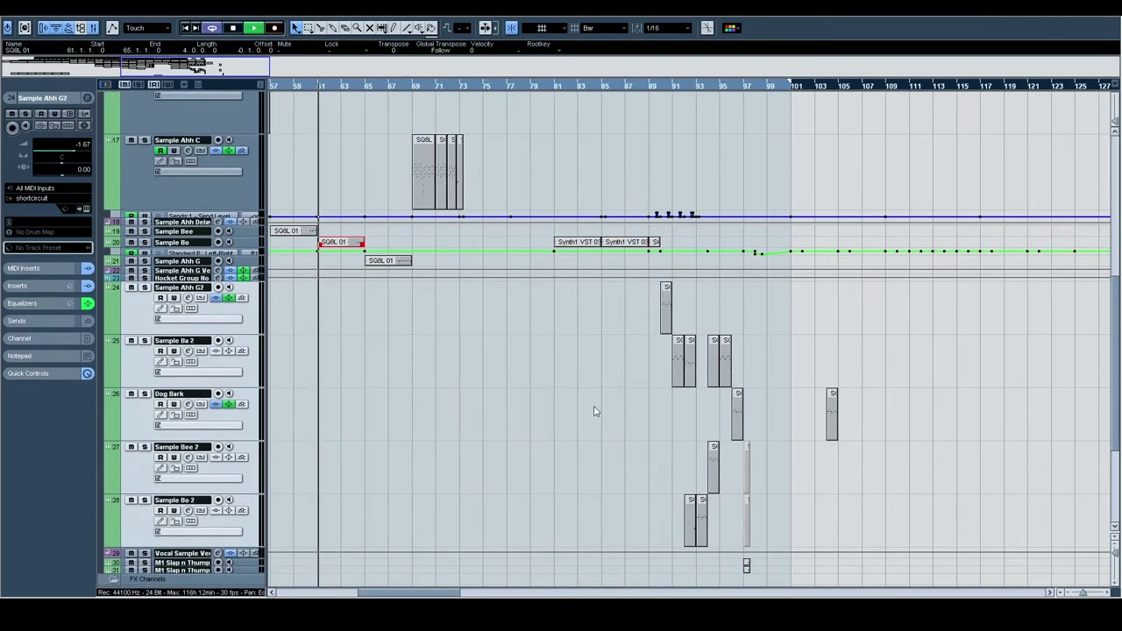
pyautogui.press('space')
pyautogui.moveTo(314, 241); pyautogui.dragTo(459, 220)
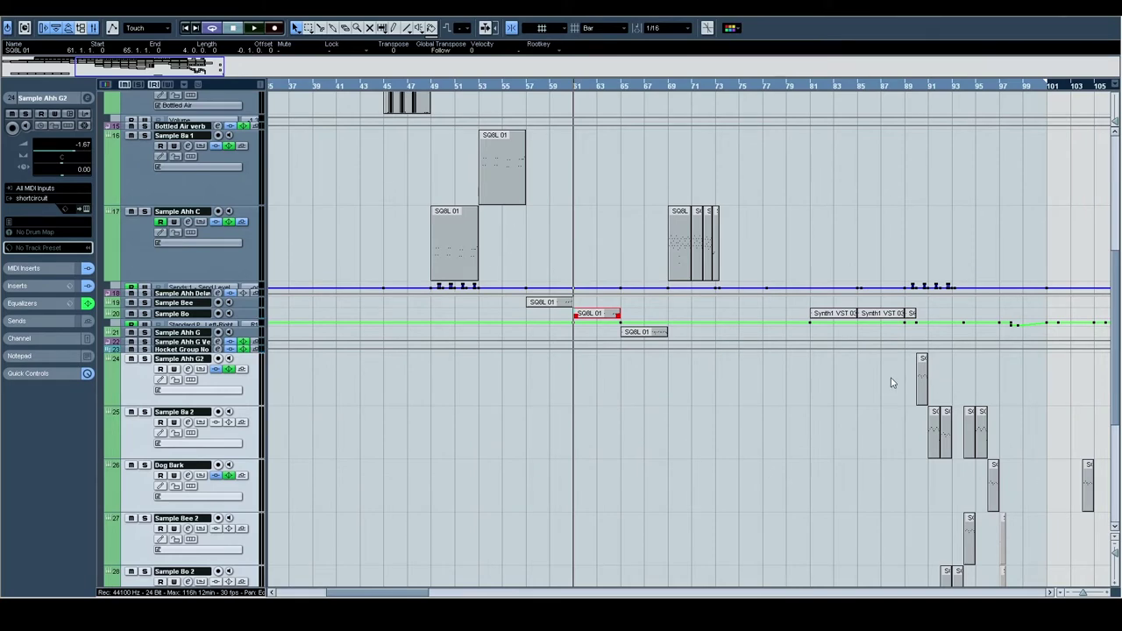
pyautogui.scroll(2, 759, 356)
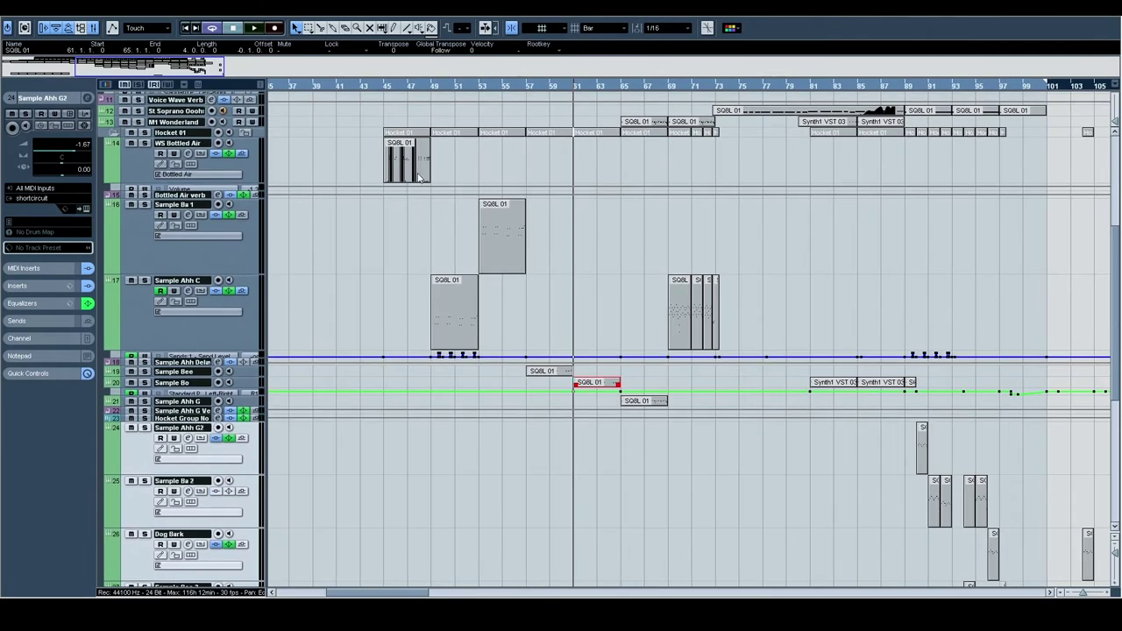
pyautogui.moveTo(755, 450); pyautogui.dragTo(708, 336)
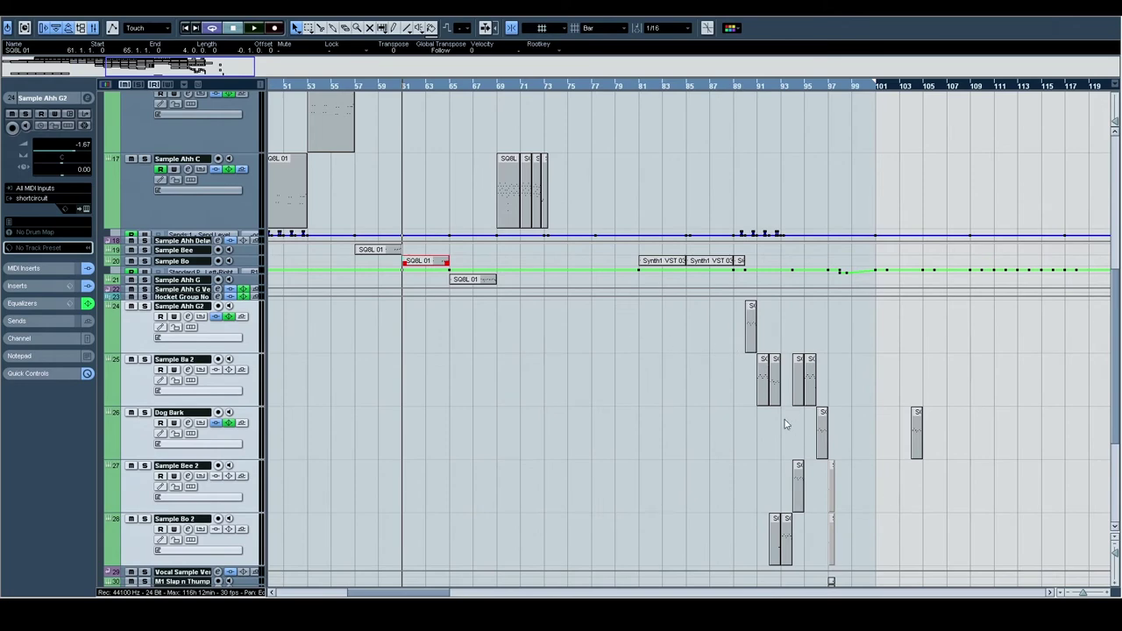
pyautogui.moveTo(785, 424); pyautogui.dragTo(845, 479)
# Play from bar 61 to bar 72, viewing the drum tracks and the synth and vocal sample tracks
pyautogui.press('space')
pyautogui.scroll(5, 701, 347)
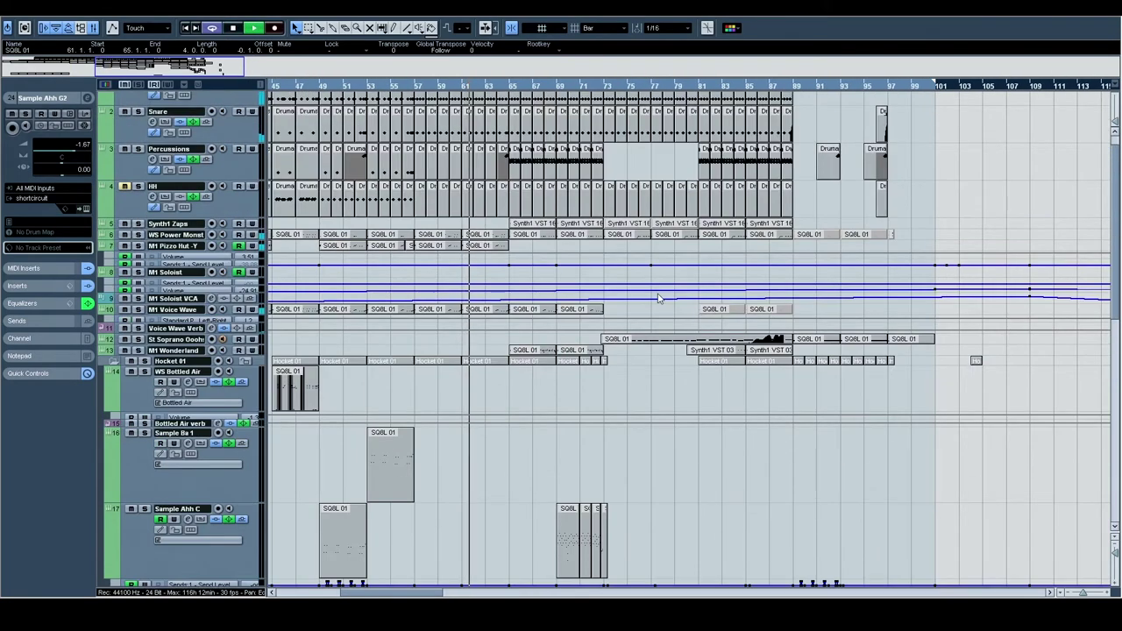
pyautogui.scroll(-3, 684, 342)
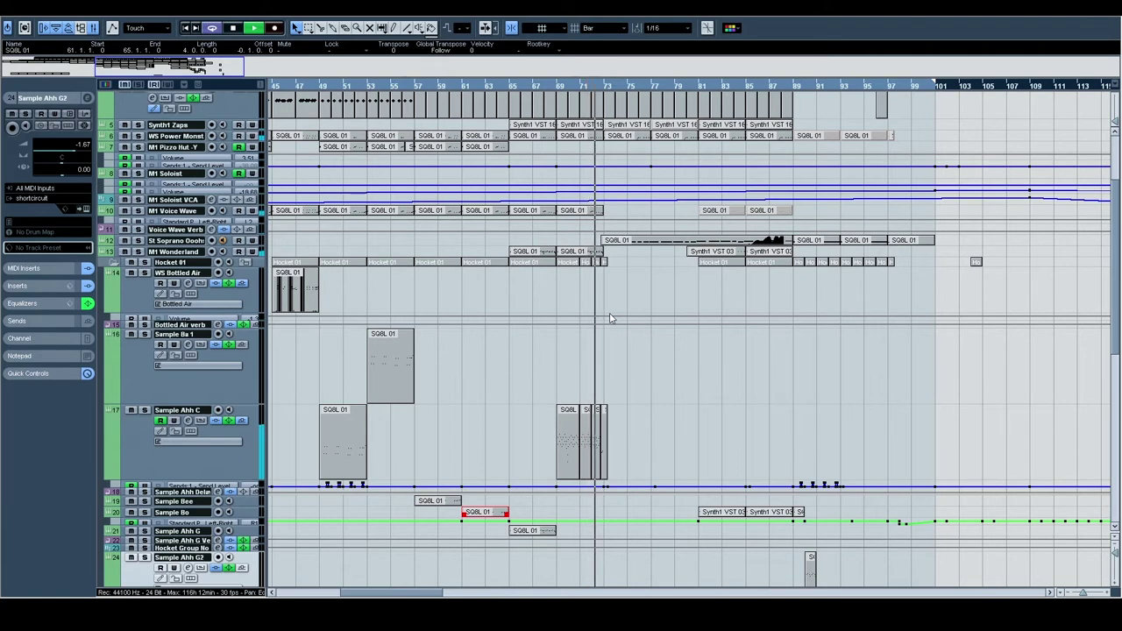
# Open the SampleTank2 instrument of the St Soprano Oohs track, inspect its loaded sound during playback, and close it
pyautogui.click(188, 241)
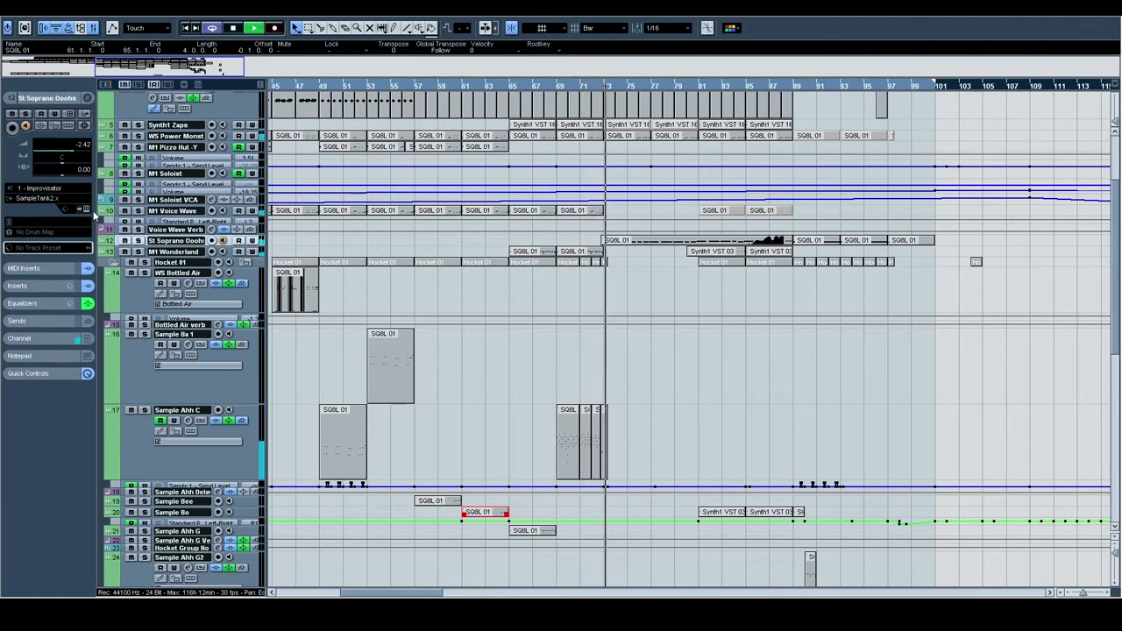
pyautogui.click(83, 211)
pyautogui.moveTo(491, 172); pyautogui.dragTo(498, 71)
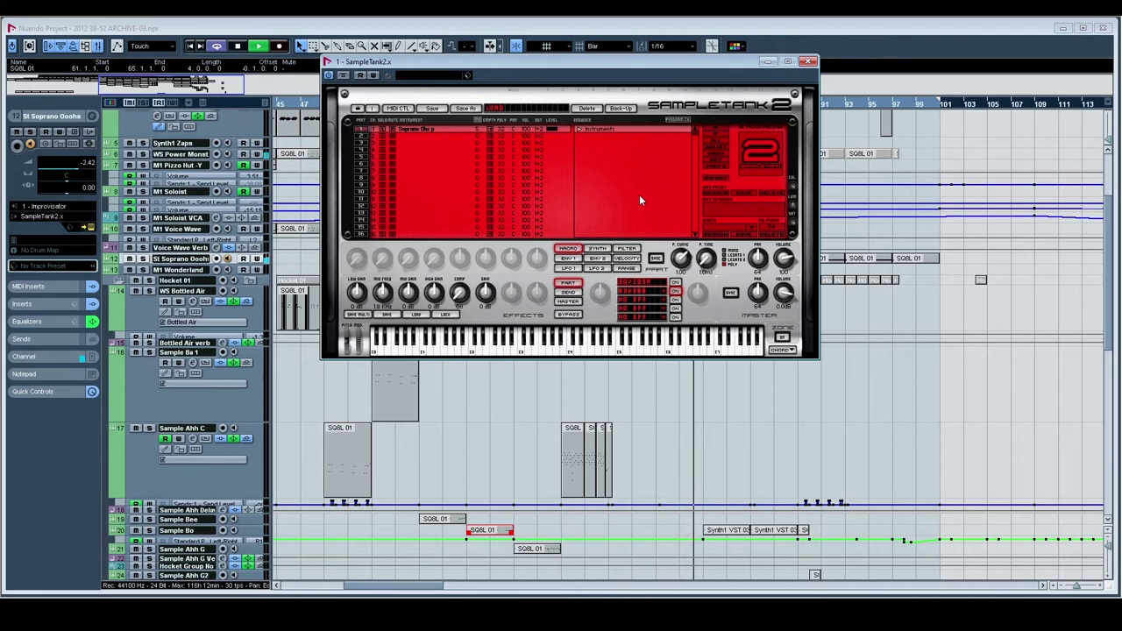
pyautogui.click(809, 61)
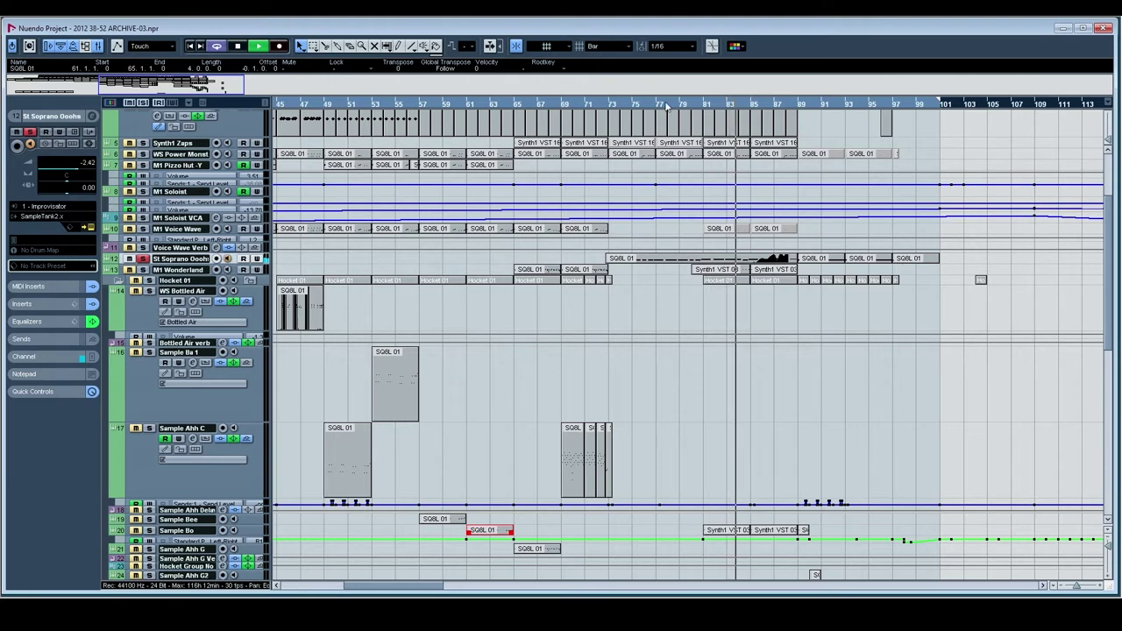
# Replay the St Soprano Oohs part from bar 73 and follow the arrangement up to bar 88
pyautogui.click(610, 112)
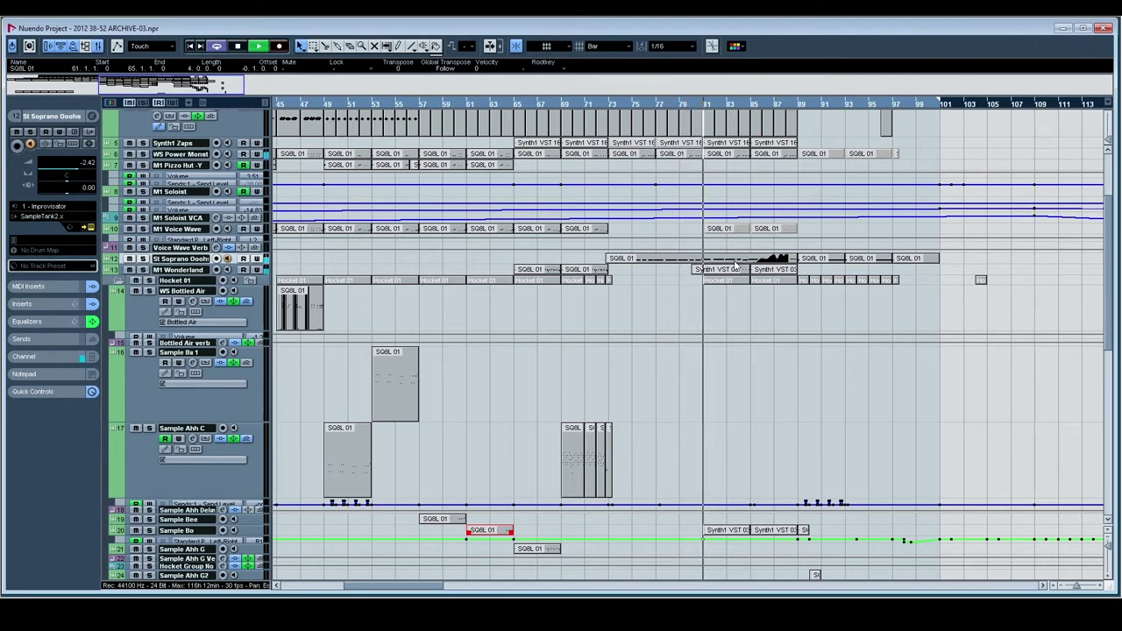
pyautogui.scroll(-4, 731, 298)
pyautogui.scroll(5, 731, 300)
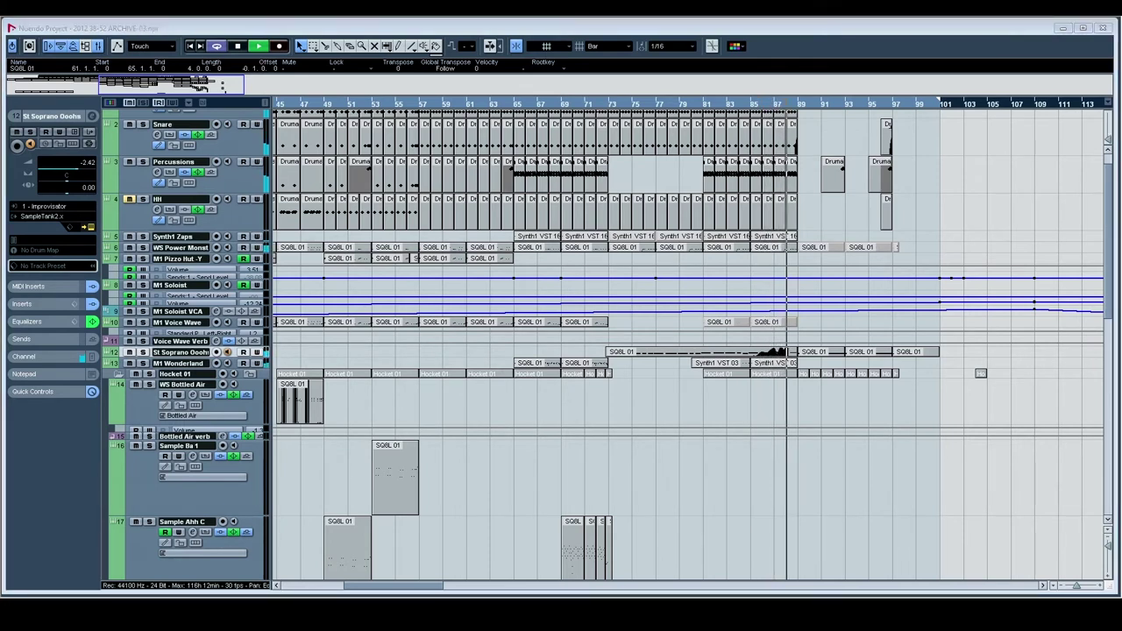
# Follow playback from bar 88 to bar 97 across the Sample Ahh G2, Sample Ba 2, Dog Bark, Sample Bee 2 and Sample Bo 2 parts
pyautogui.click(694, 326)
pyautogui.moveTo(693, 326); pyautogui.dragTo(615, 308)
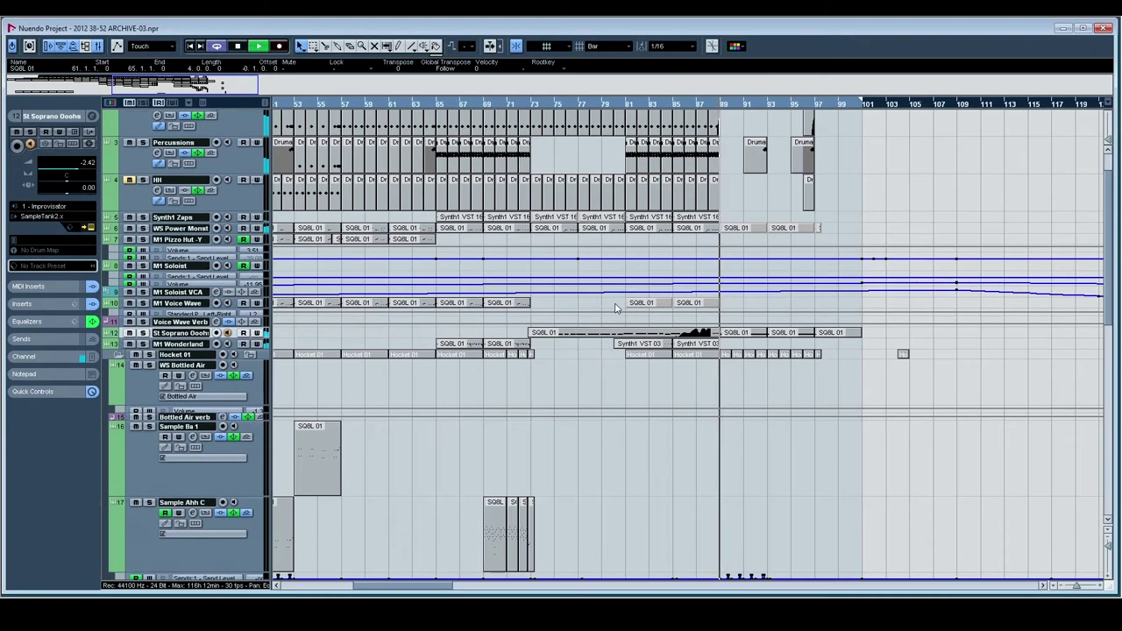
pyautogui.scroll(-5, 908, 342)
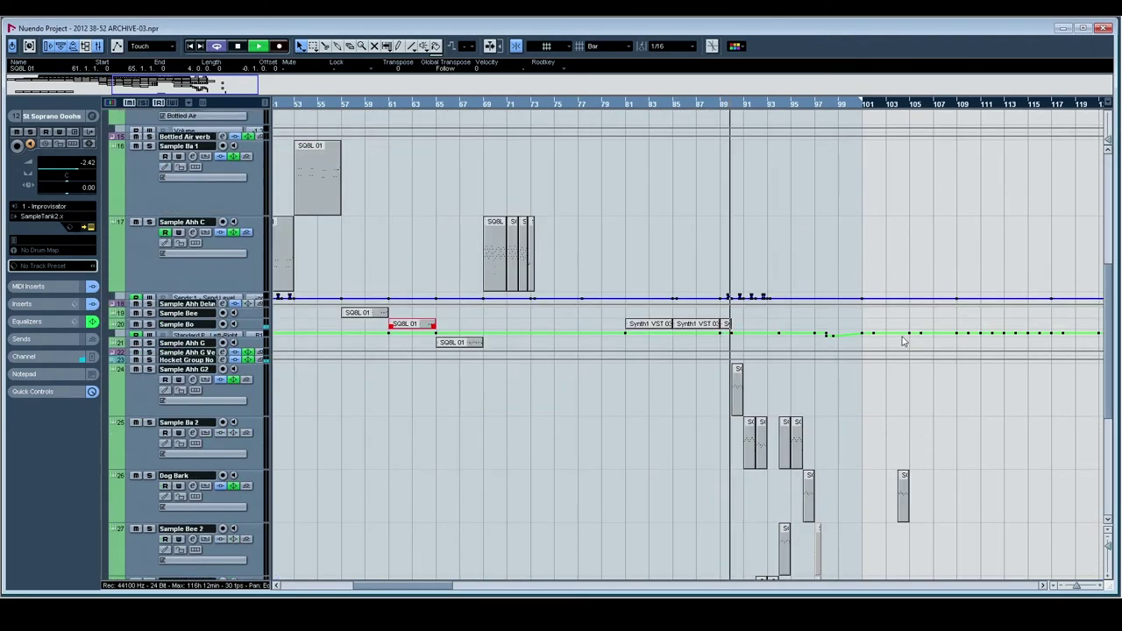
pyautogui.moveTo(903, 340); pyautogui.dragTo(756, 271)
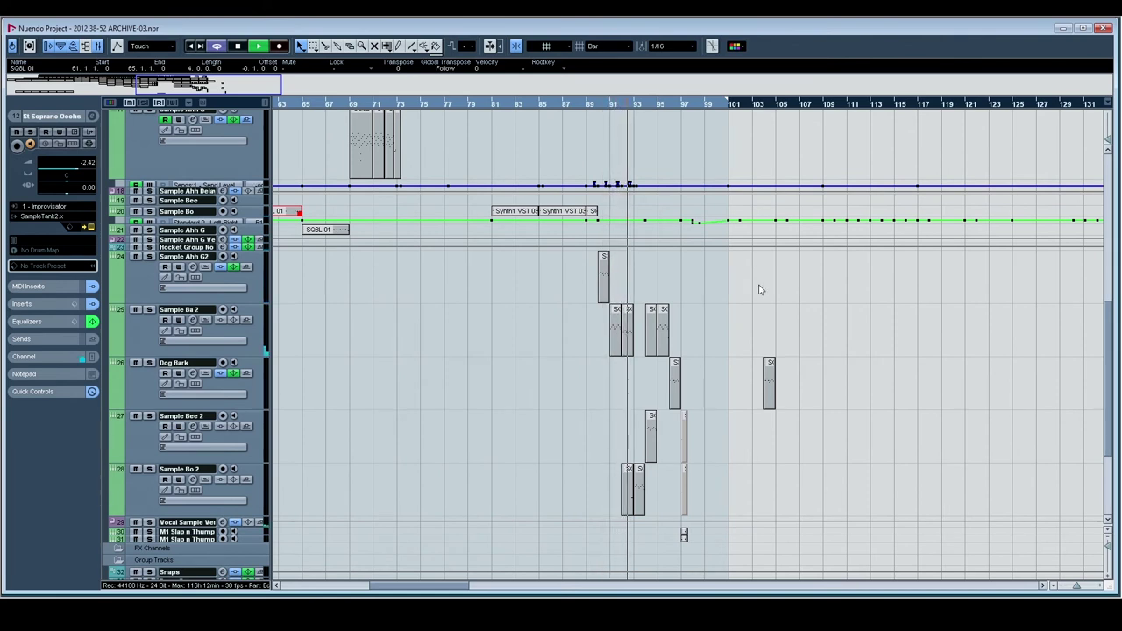
pyautogui.scroll(-3, 760, 290)
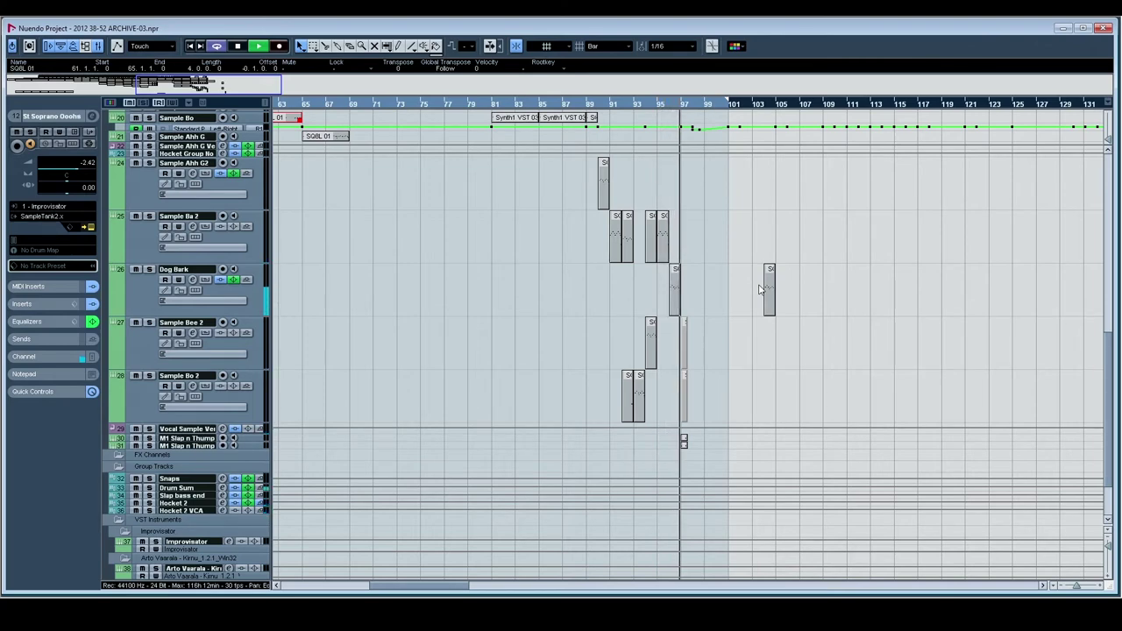
pyautogui.scroll(-3, 702, 295)
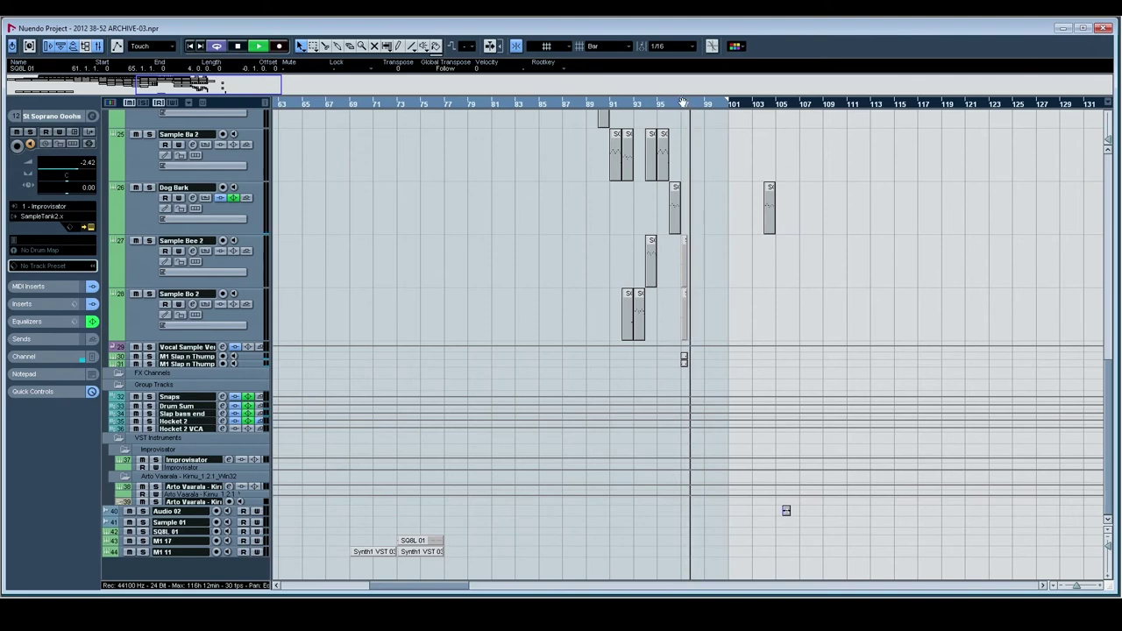
# Return to bar 96 with the view zoomed in, solo the M1 Slap n Thump tracks and play their parts at bar 97
pyautogui.moveTo(670, 103); pyautogui.dragTo(665, 166)
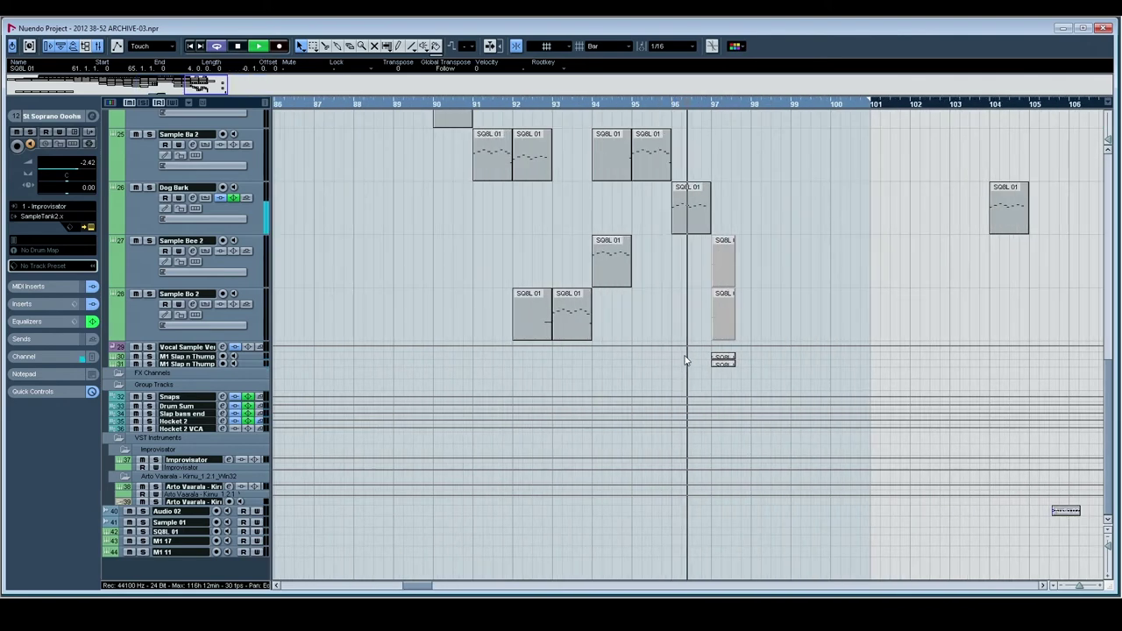
pyautogui.press('space')
pyautogui.click(150, 359)
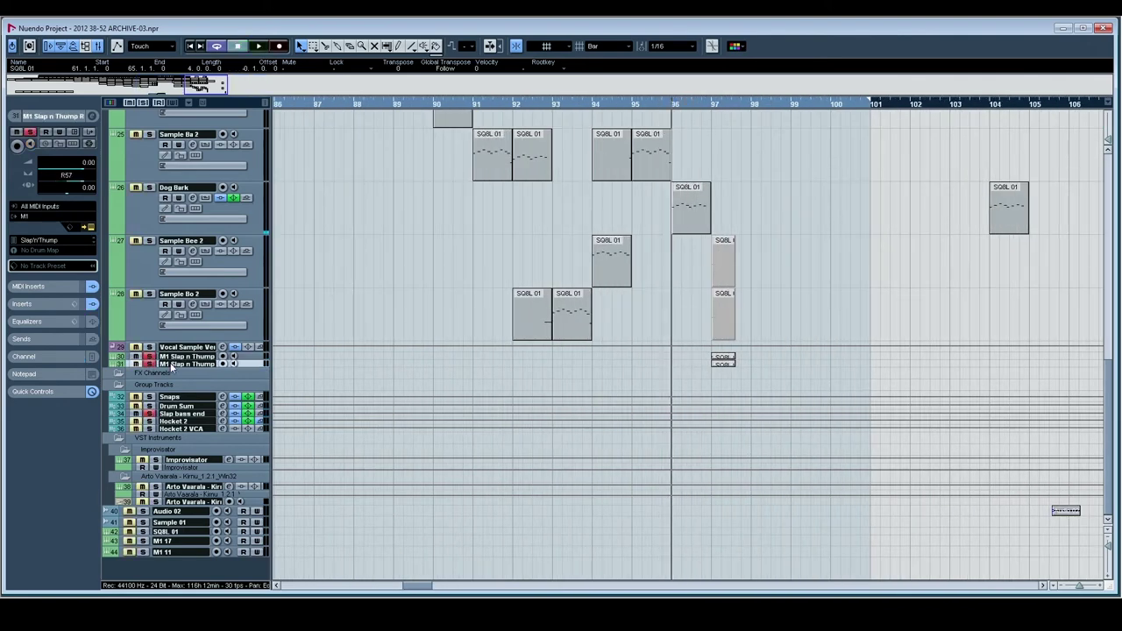
pyautogui.press('space')
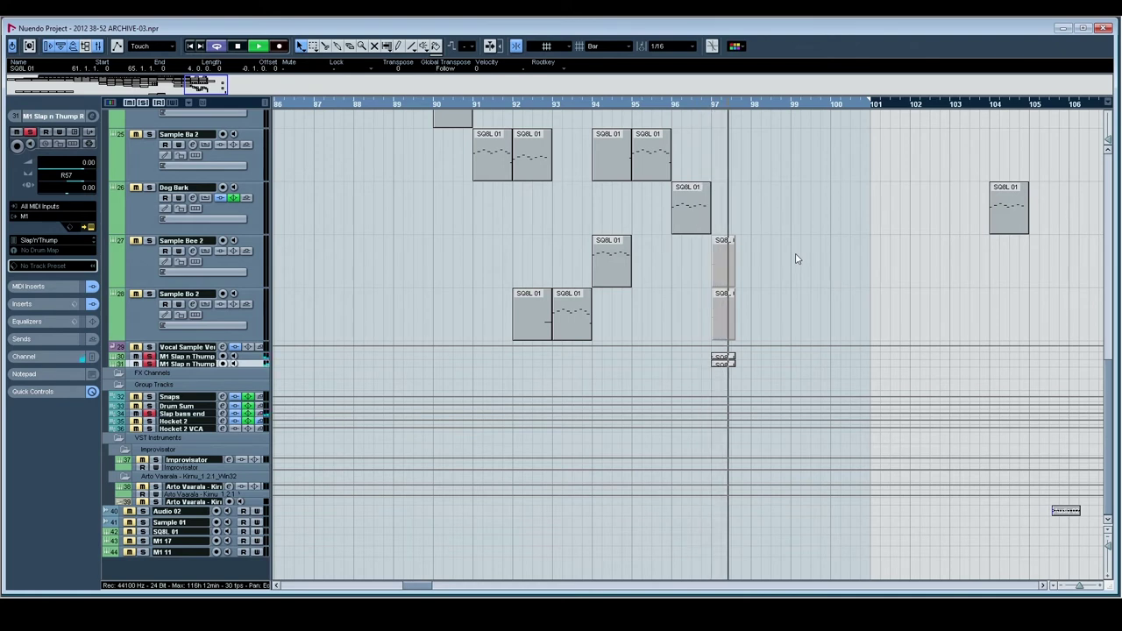
pyautogui.press('space')
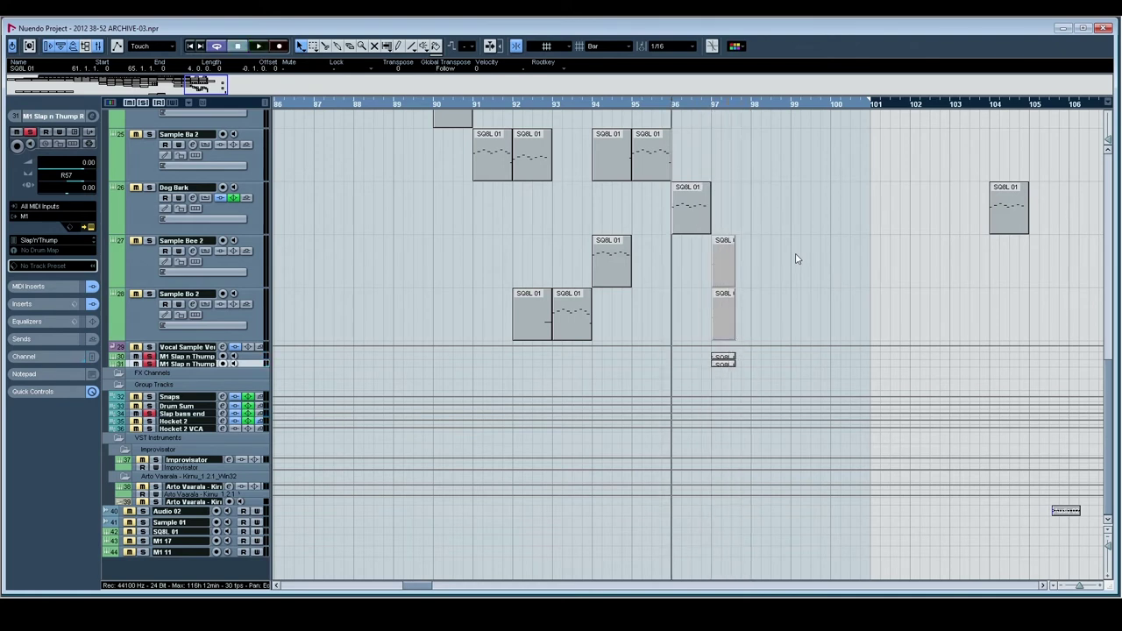
# Replay the soloed M1 Slap n Thump tracks from bar 96, turn off all solos, and restart playback from bar 96
pyautogui.press('space')
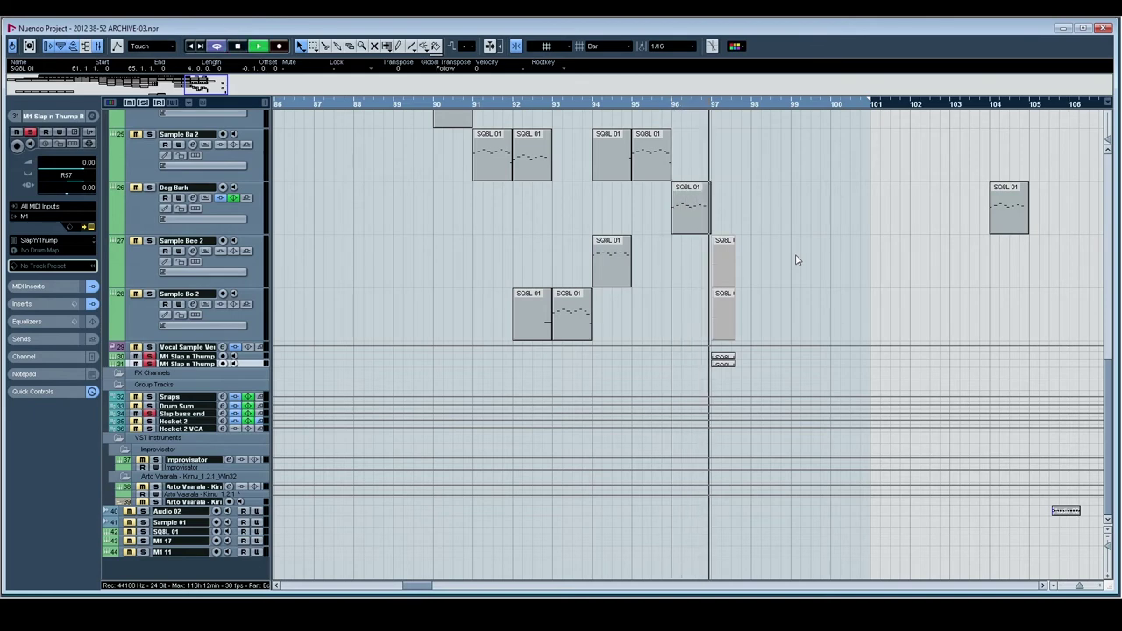
pyautogui.press('space')
pyautogui.click(143, 102)
pyautogui.press('space')
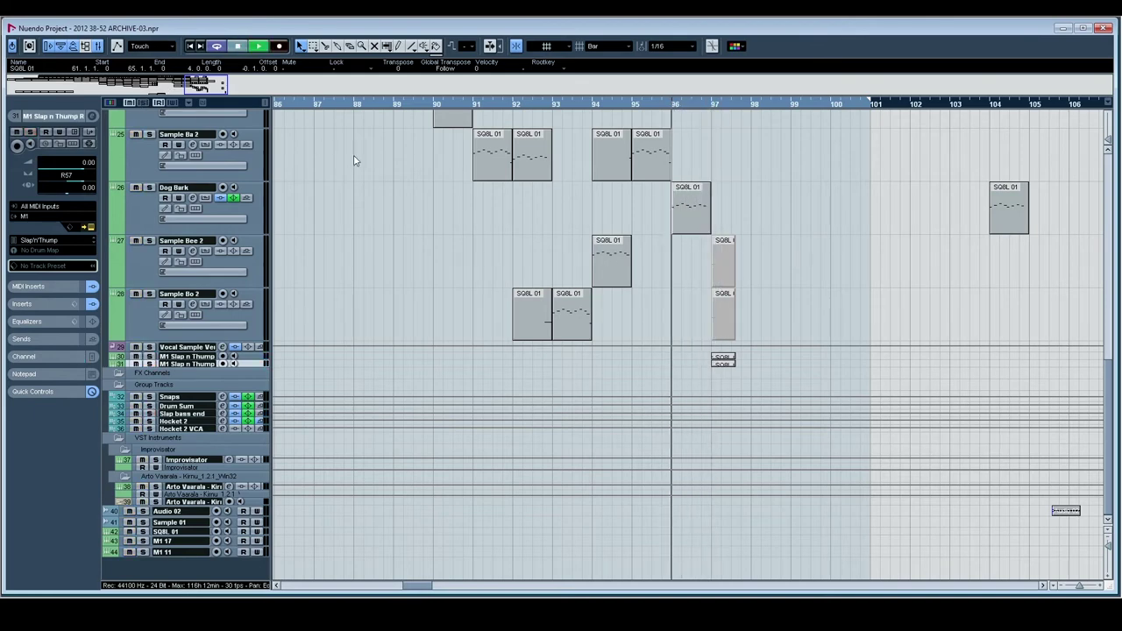
# Review the vocal sample tracks during playback, move playback back to about bar 77, and zoom out over the whole ending
pyautogui.scroll(5, 864, 256)
pyautogui.scroll(-4, 869, 259)
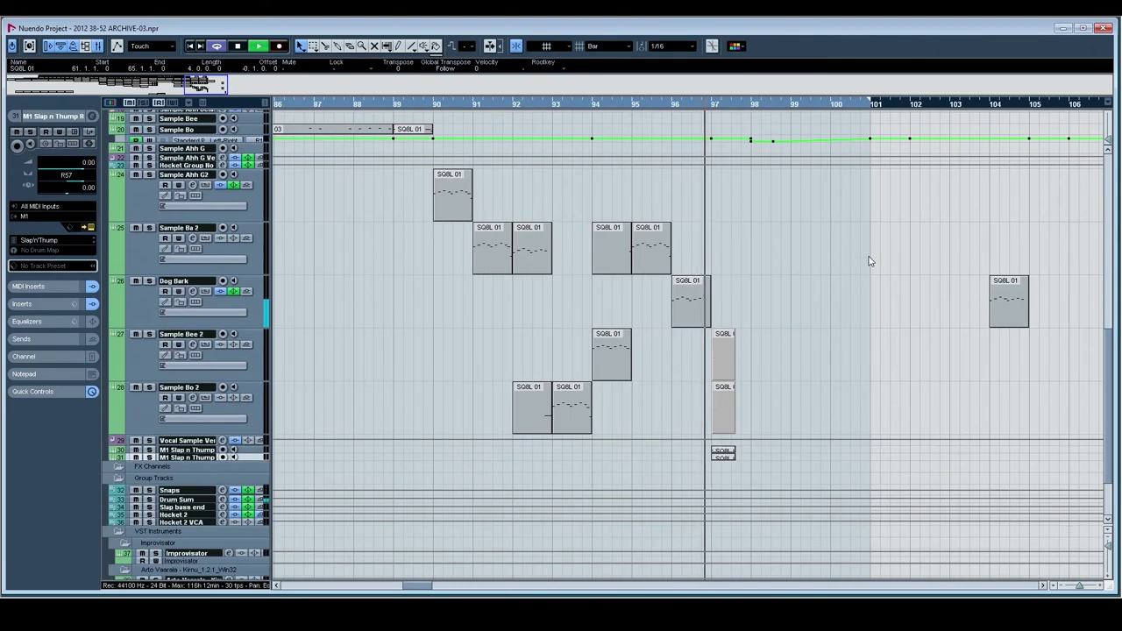
pyautogui.scroll(4, 869, 257)
pyautogui.click(385, 107)
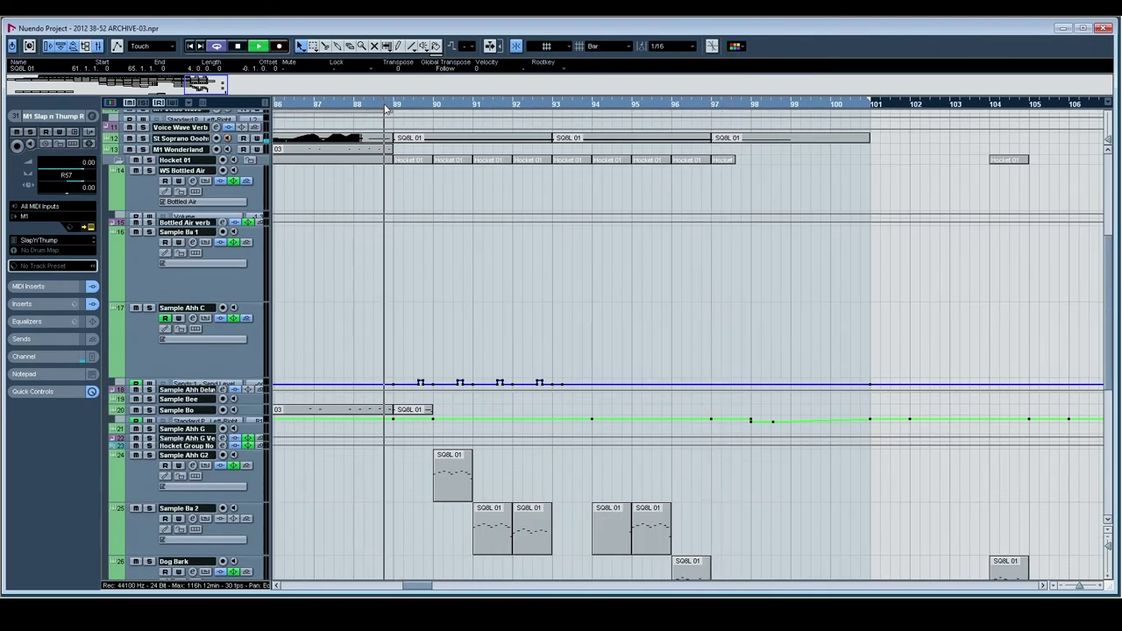
pyautogui.moveTo(385, 109); pyautogui.dragTo(295, 72)
pyautogui.scroll(5, 496, 245)
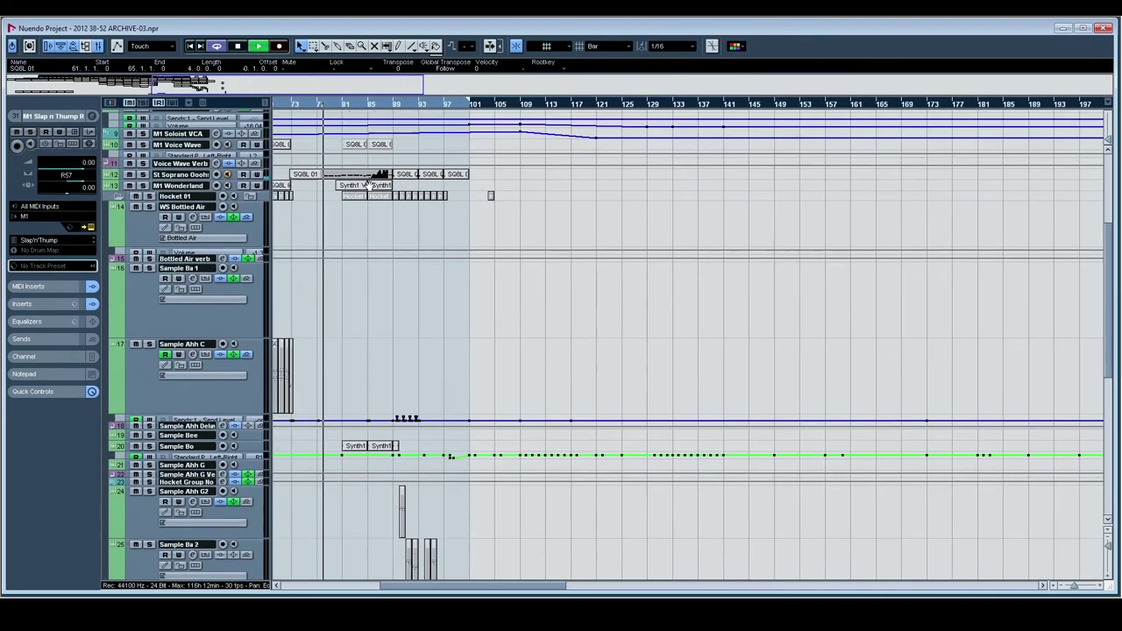
# Solo the Synth1 Zaps track, play it from about bar 81, and view its Synth1 VST instrument settings
pyautogui.hscroll(-3, 495, 245)
pyautogui.press('space')
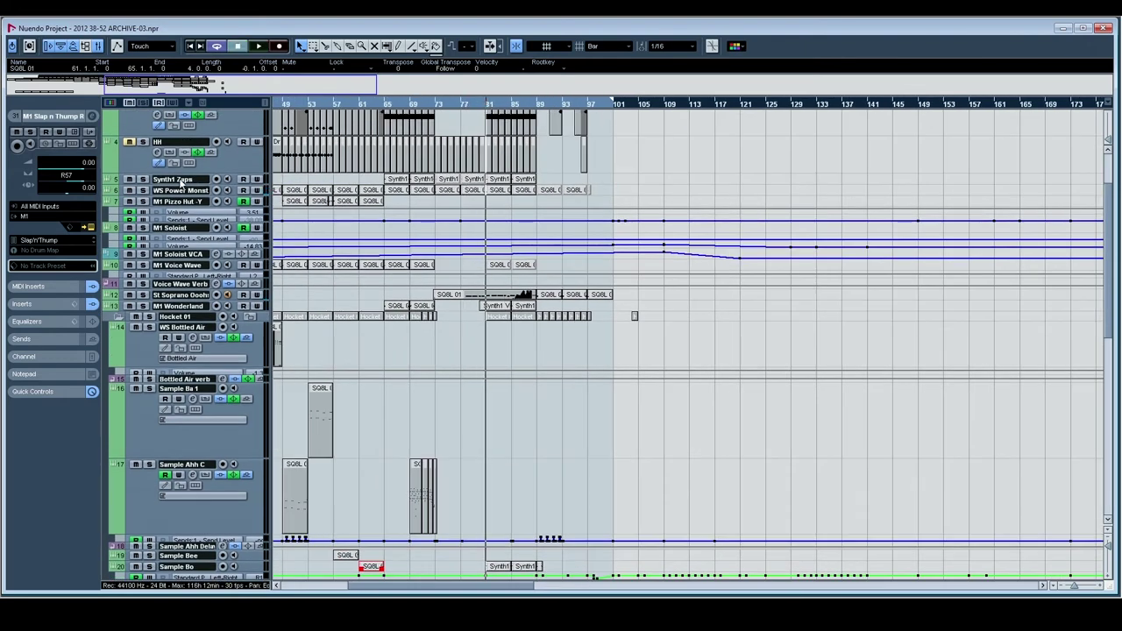
pyautogui.click(144, 179)
pyautogui.press('space')
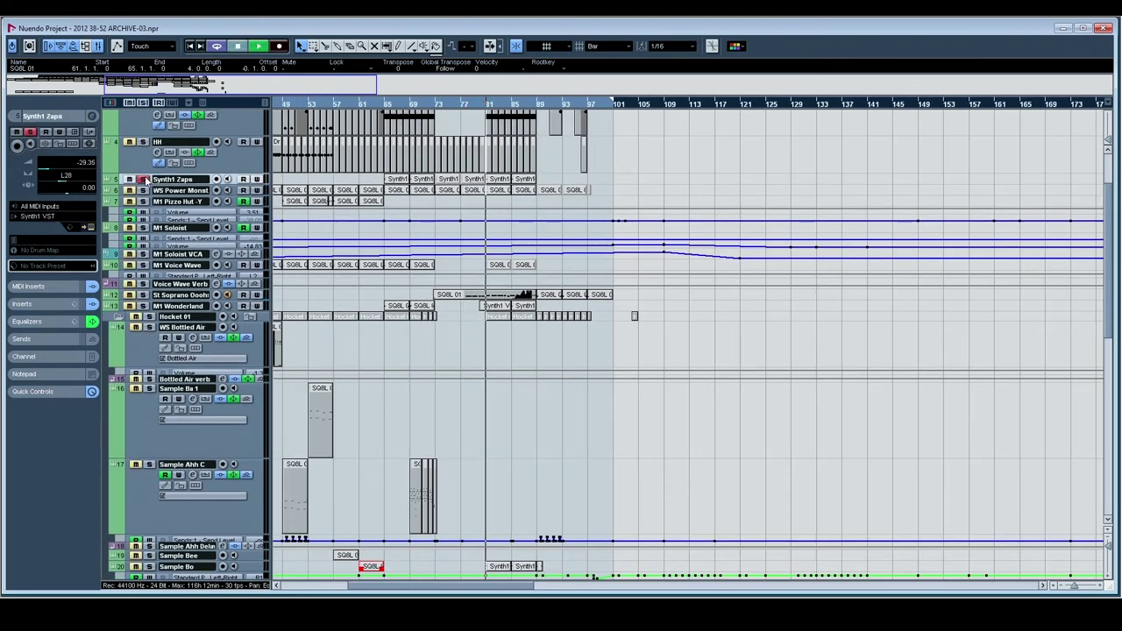
pyautogui.click(90, 226)
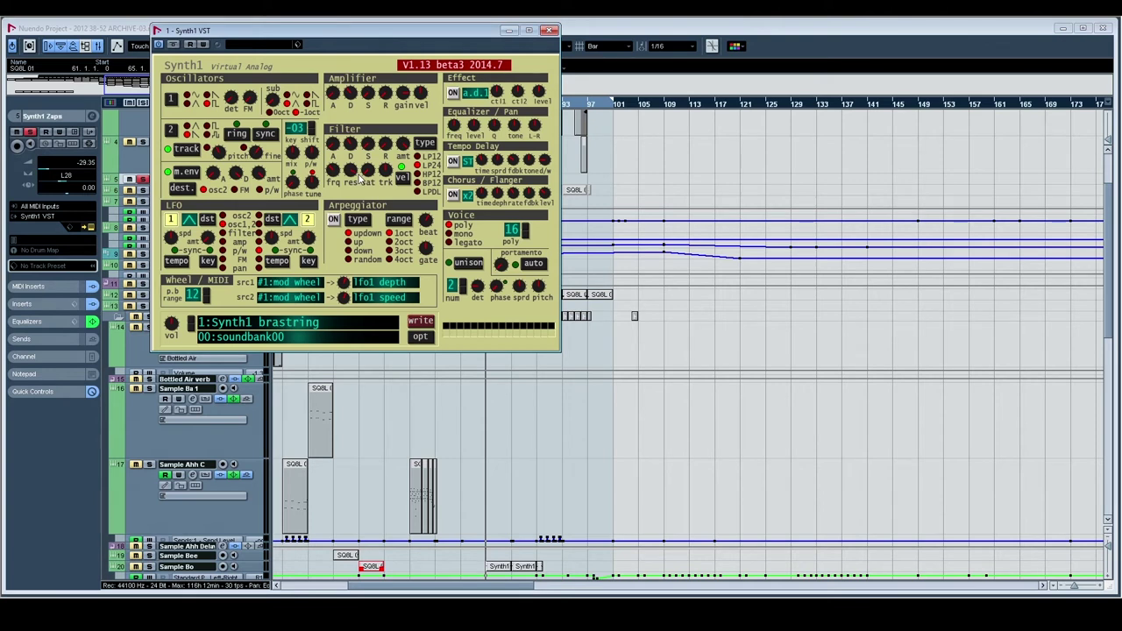
pyautogui.click(549, 32)
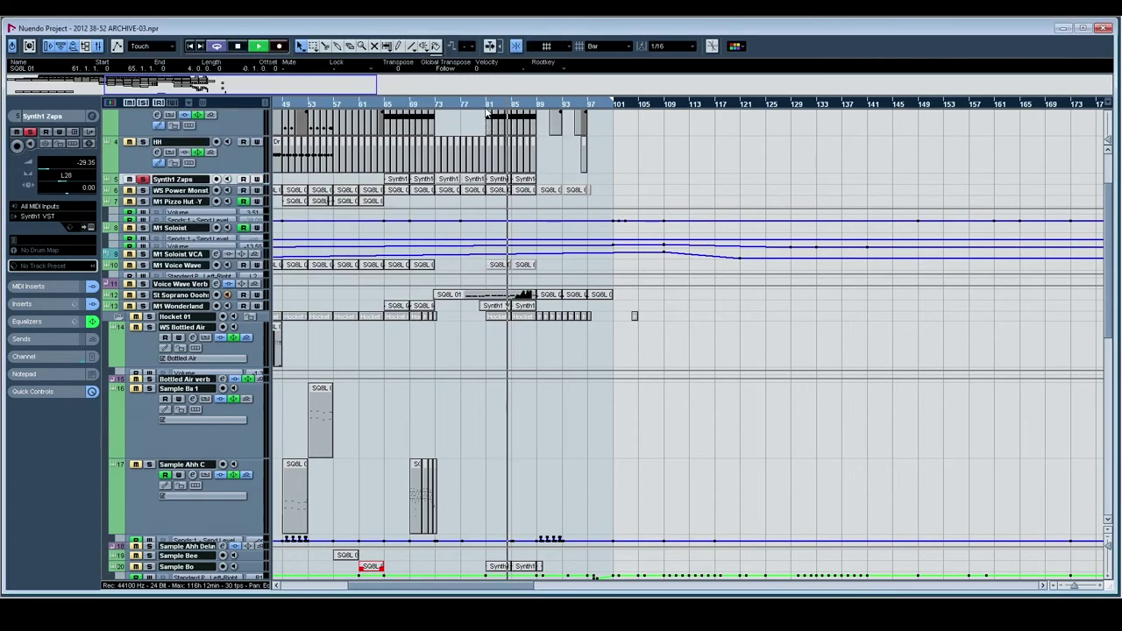
# Replay the Synth1 Zaps part from bar 81, then raise the unsoloed track's volume to -28.15
pyautogui.moveTo(486, 104); pyautogui.dragTo(483, 125)
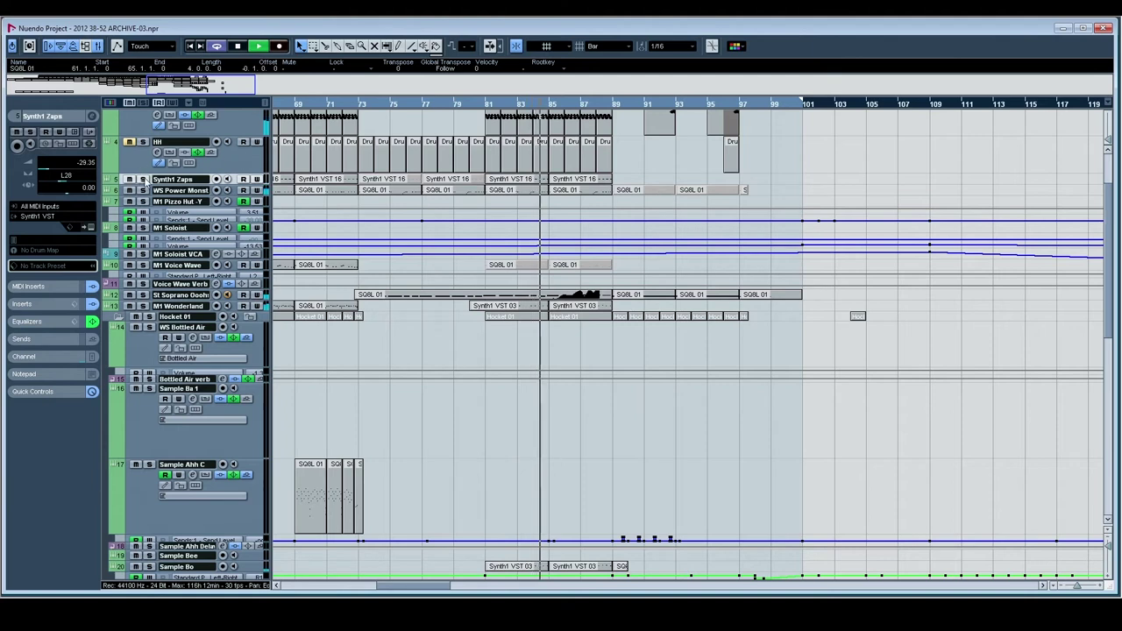
pyautogui.moveTo(45, 169)
pyautogui.mouseDown()
pyautogui.moveTo(67, 171)
pyautogui.moveTo(48, 173)
pyautogui.mouseUp()
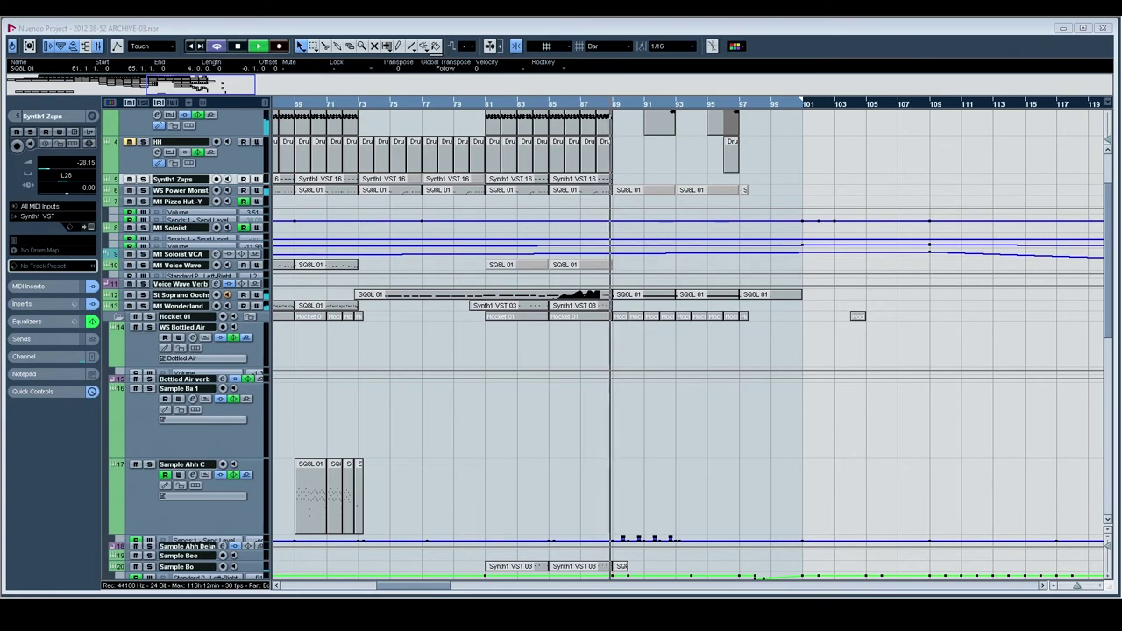
# Move playback back to bar 59 and follow the Sample Bee, Sample Bo and Sample Ahh G parts
pyautogui.hscroll(-5, 394, 205)
pyautogui.scroll(-5, 454, 140)
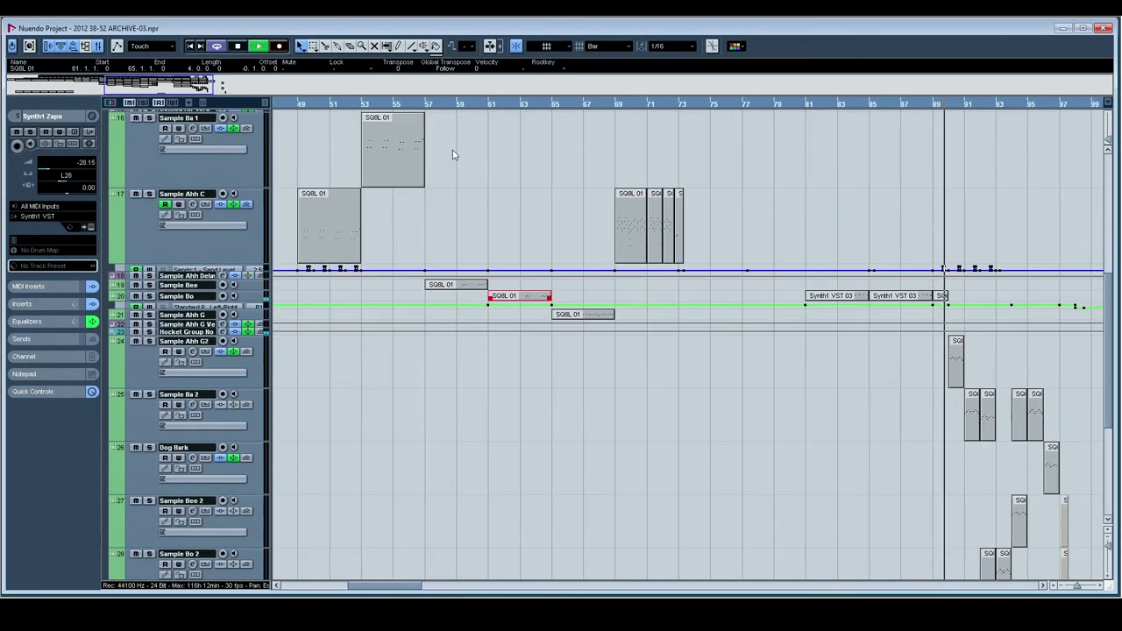
pyautogui.scroll(4, 456, 162)
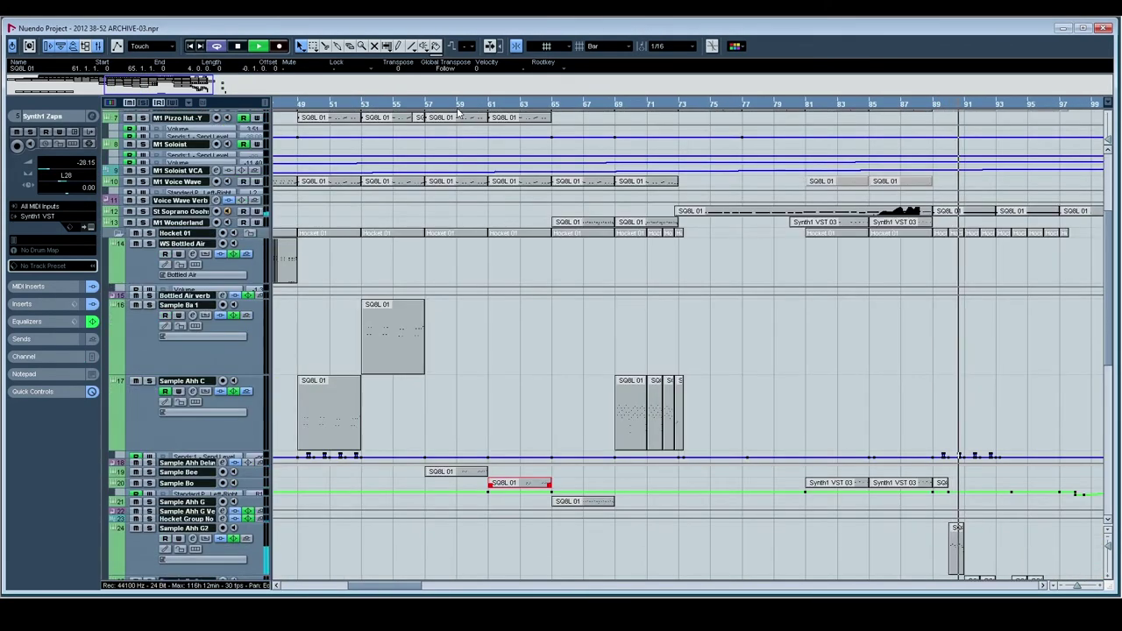
pyautogui.click(458, 109)
pyautogui.scroll(-3, 469, 200)
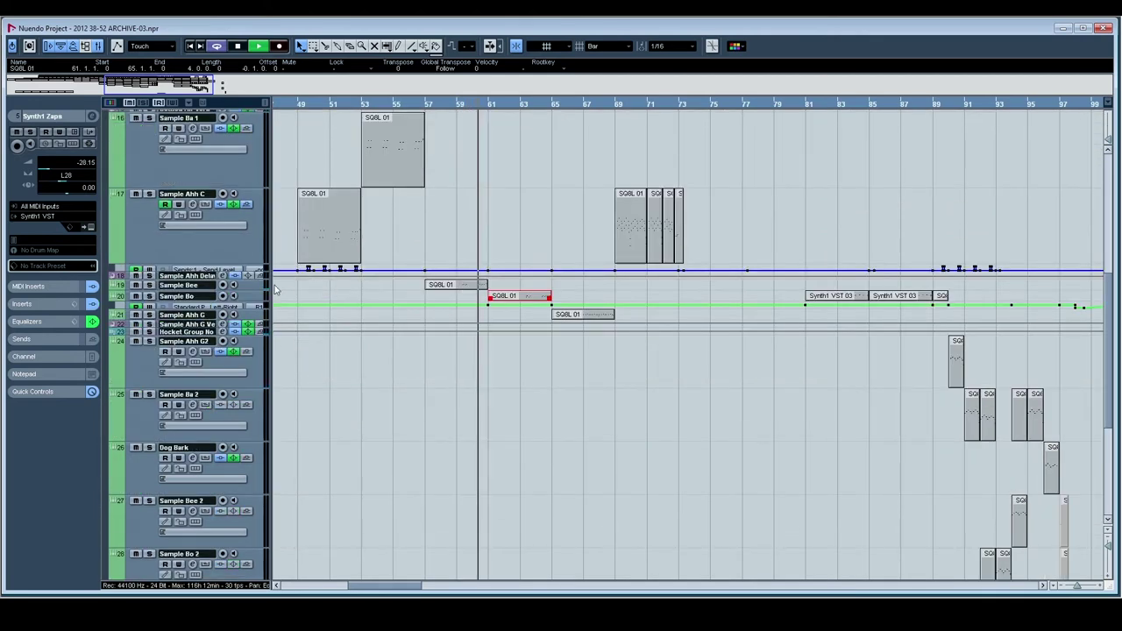
pyautogui.scroll(3, 381, 293)
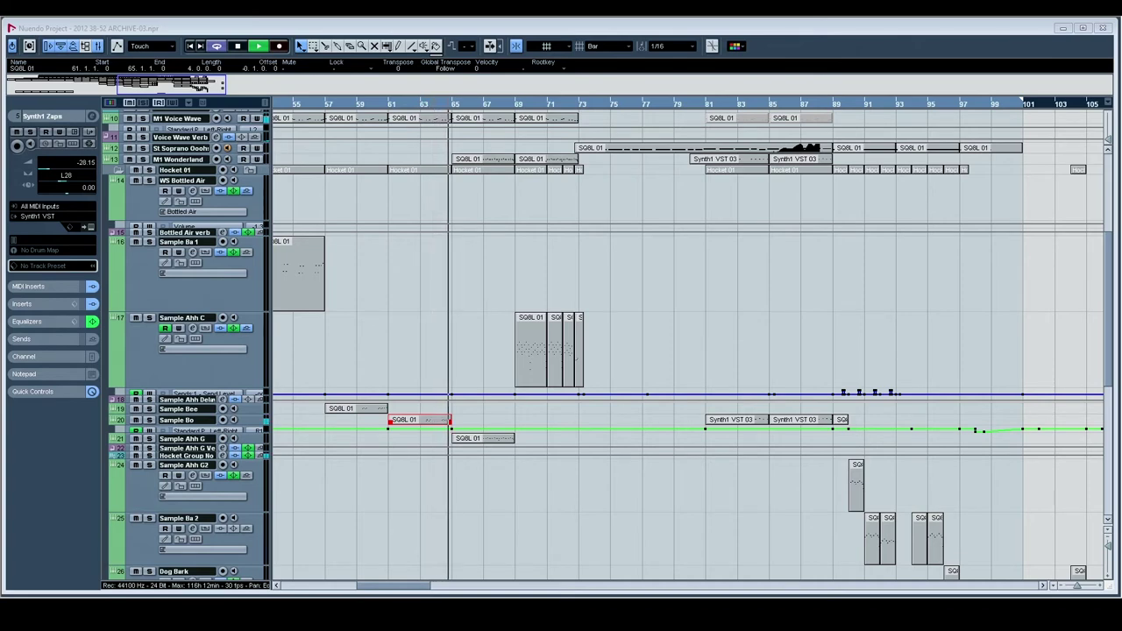
# Follow playback through the drum and synth tracks from bar 65, with a wider timeline and more even track heights
pyautogui.scroll(5, 574, 214)
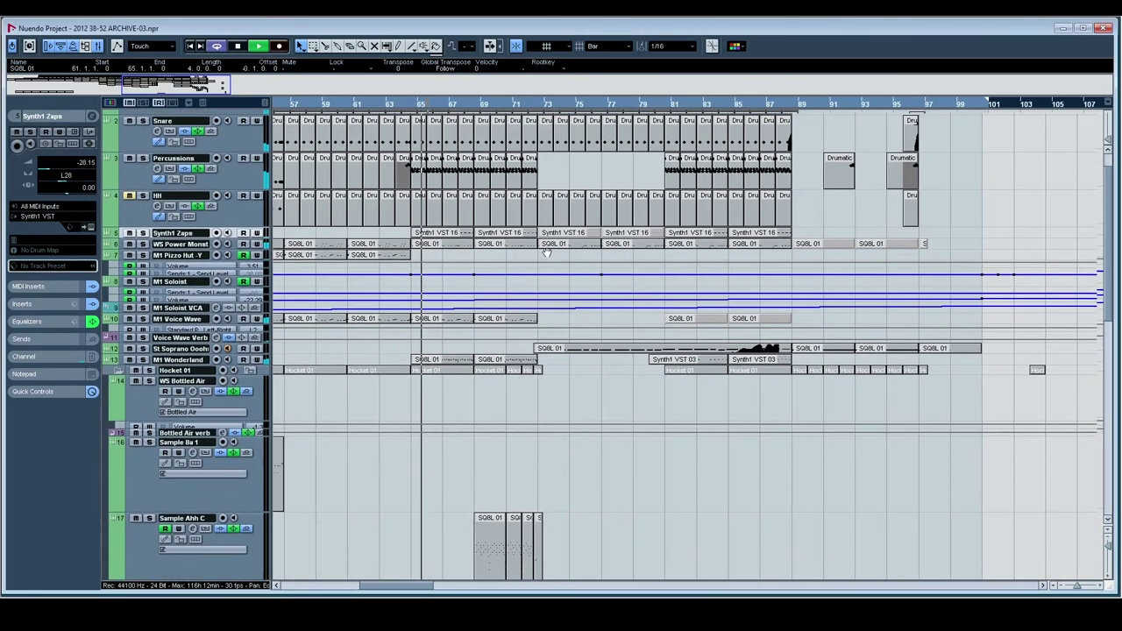
pyautogui.moveTo(548, 252); pyautogui.dragTo(545, 253)
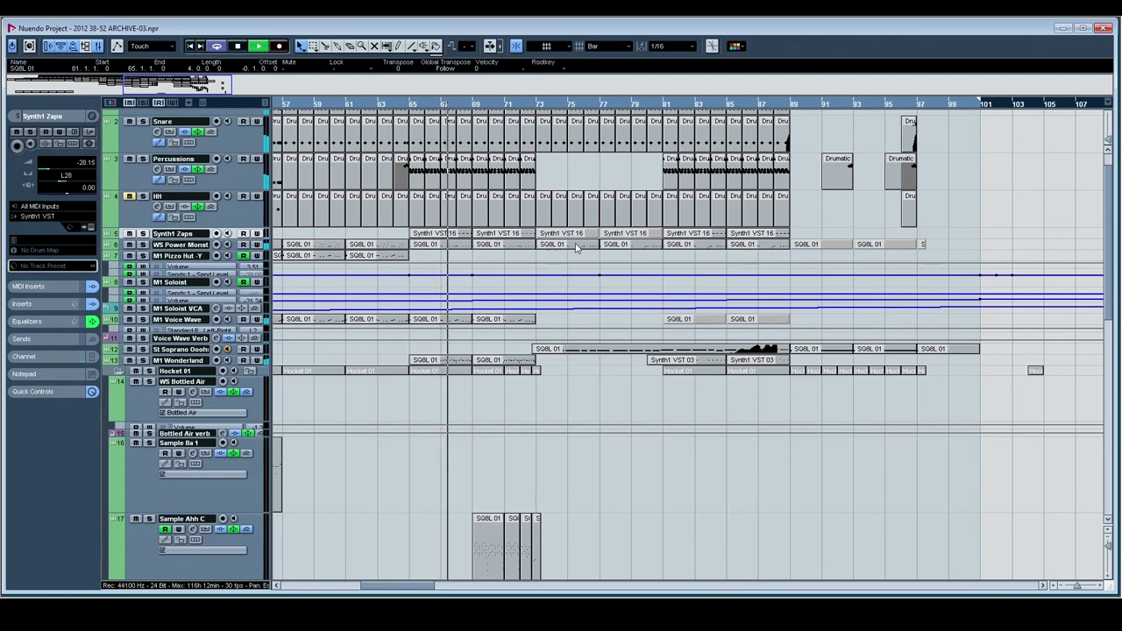
pyautogui.scroll(-3, 576, 248)
pyautogui.moveTo(372, 221); pyautogui.dragTo(568, 339)
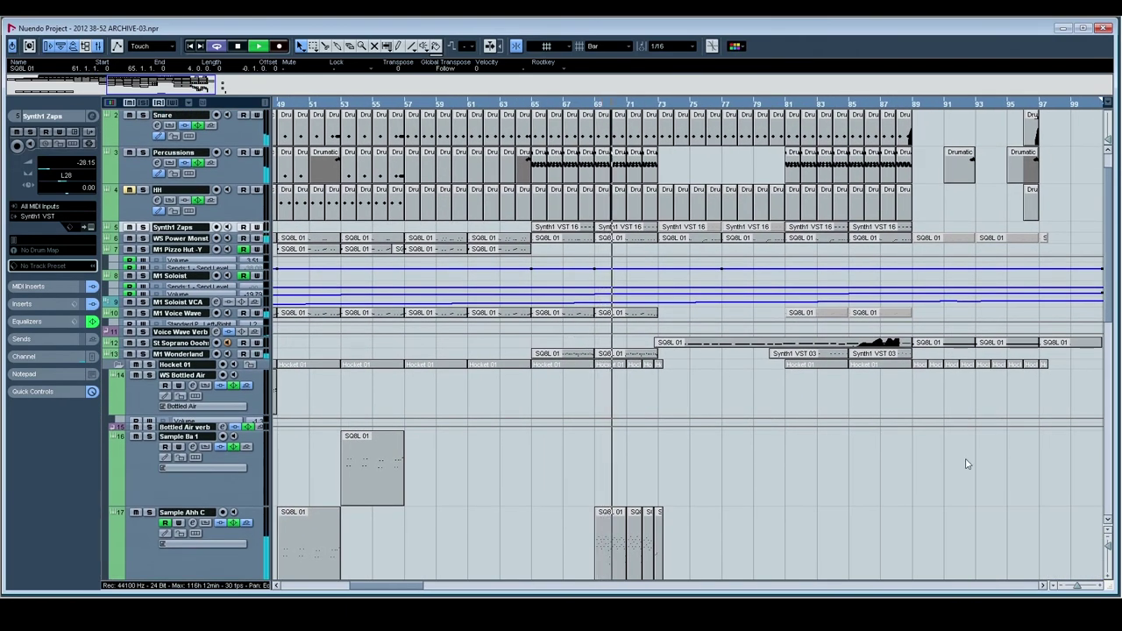
pyautogui.moveTo(1081, 584); pyautogui.dragTo(1078, 583)
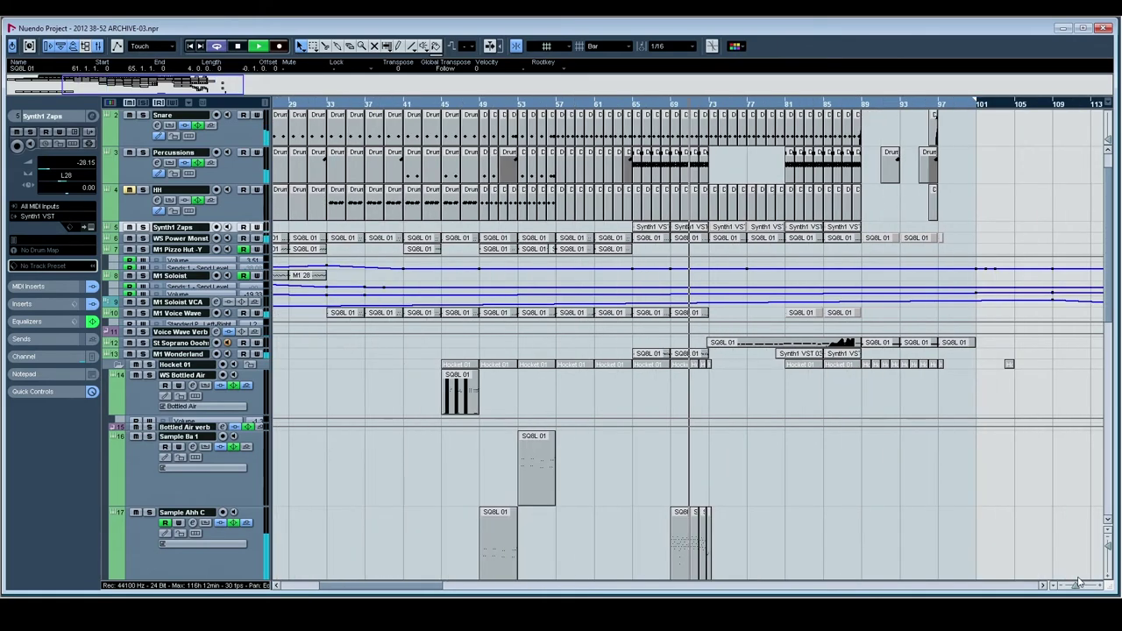
pyautogui.moveTo(1109, 546)
pyautogui.mouseDown()
pyautogui.moveTo(1108, 559)
pyautogui.moveTo(1105, 546)
pyautogui.mouseUp()
pyautogui.scroll(3, 672, 315)
pyautogui.moveTo(520, 305); pyautogui.dragTo(606, 314)
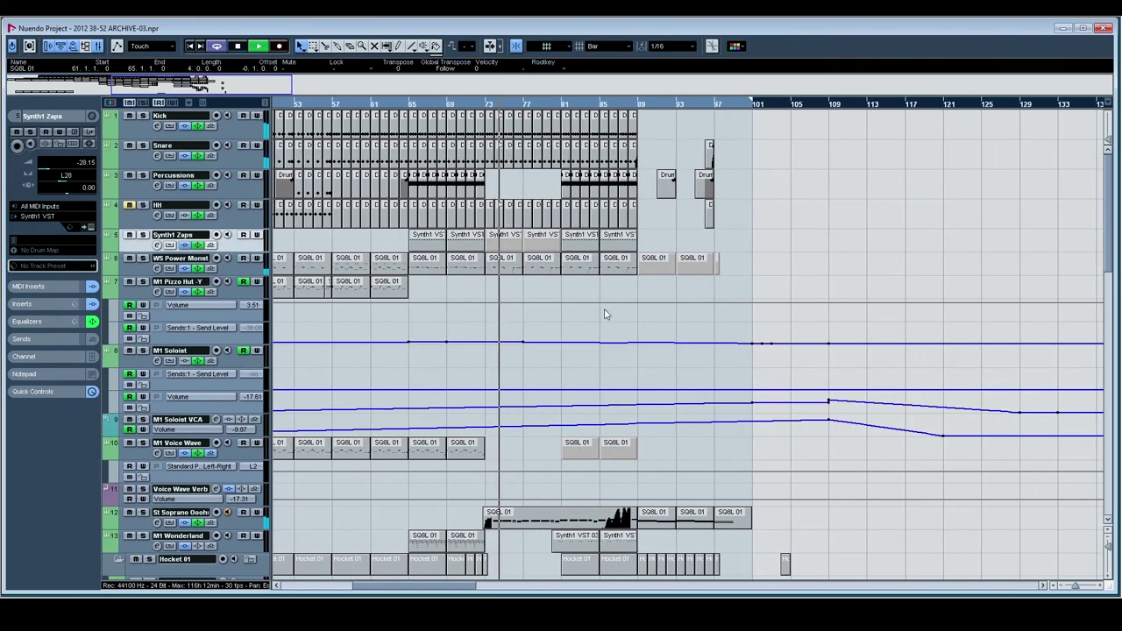
# Examine the St Soprano Oohs part from bar 73 onward during playback and select its track to show the channel settings
pyautogui.scroll(-5, 627, 301)
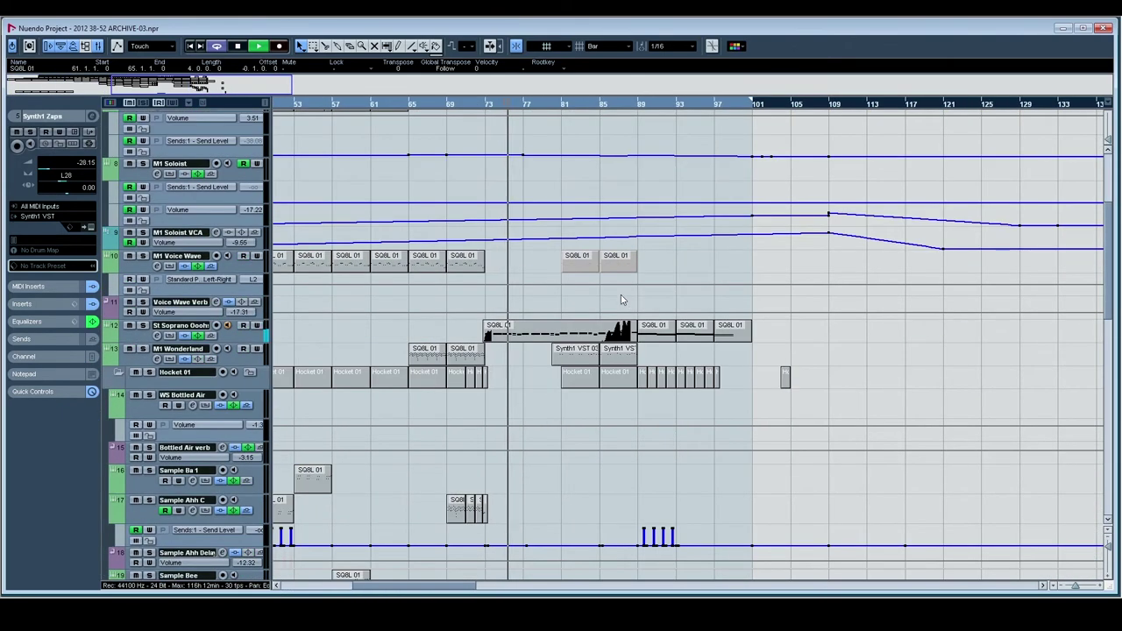
pyautogui.scroll(2, 617, 296)
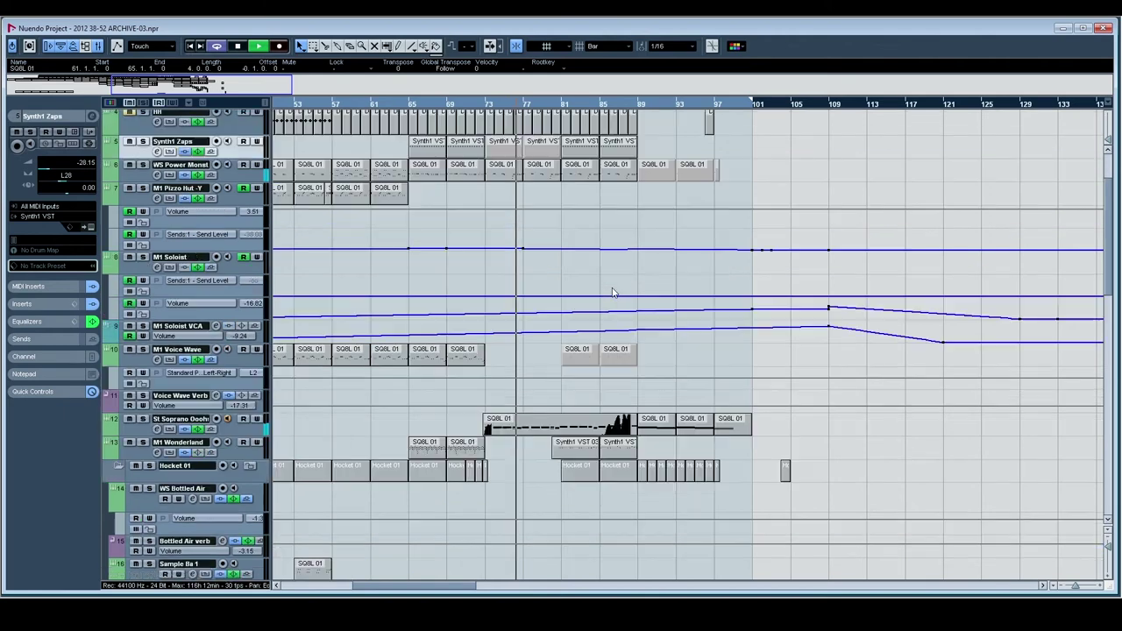
pyautogui.scroll(2, 614, 293)
pyautogui.scroll(-6, 611, 289)
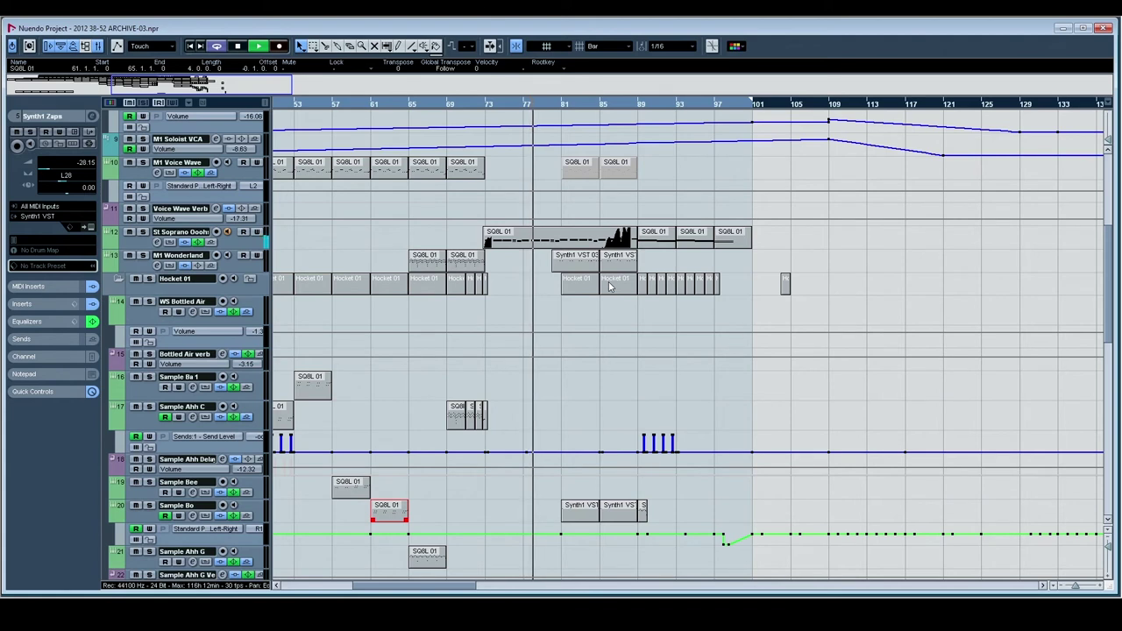
pyautogui.click(205, 243)
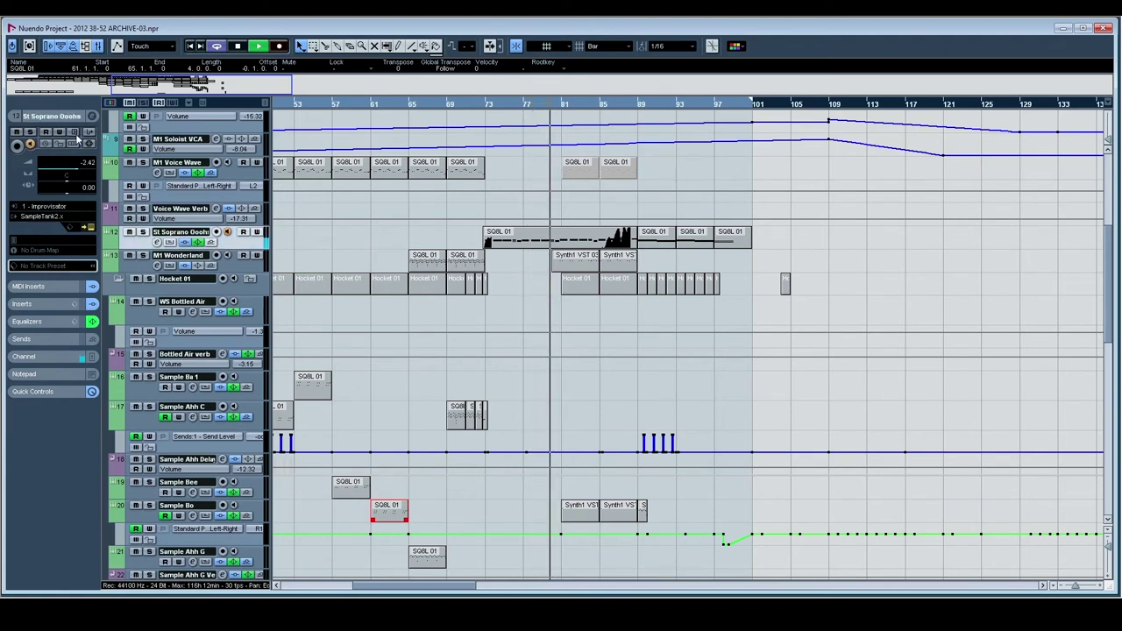
pyautogui.scroll(2, 568, 224)
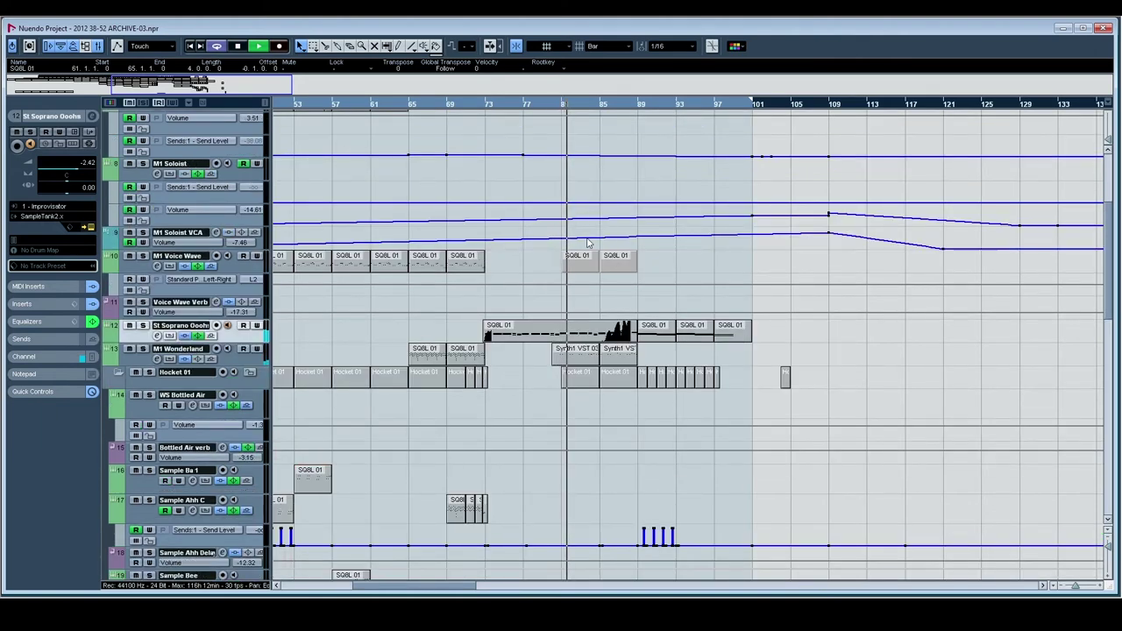
# Survey all tracks from the drums to the group and instrument channels while playback runs through bars 82 to 88
pyautogui.scroll(4, 588, 243)
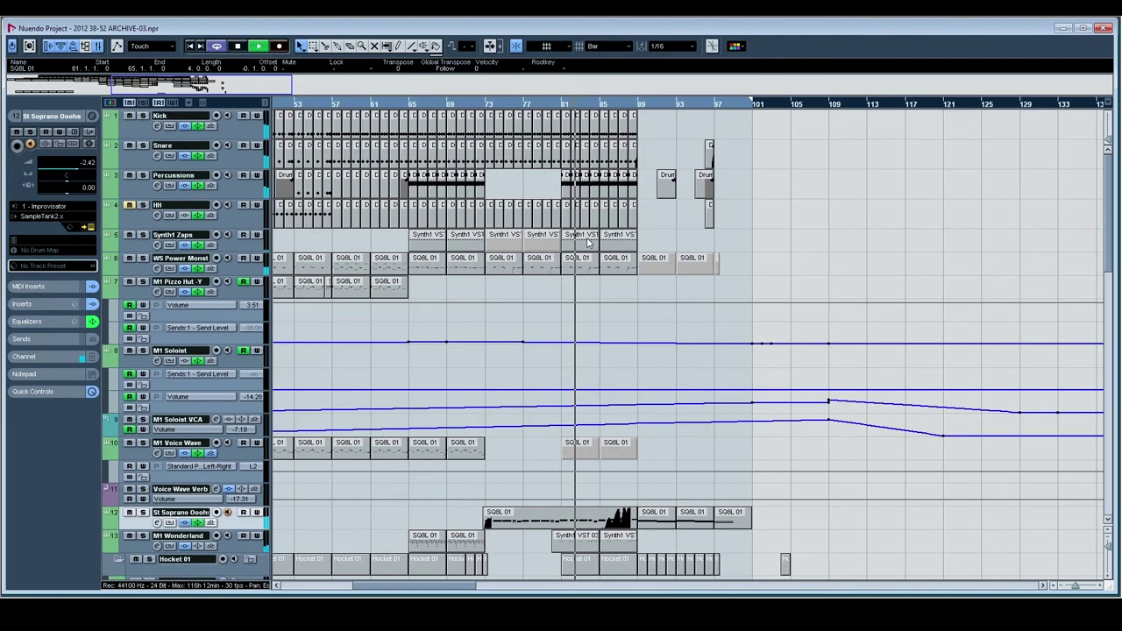
pyautogui.scroll(-10, 798, 296)
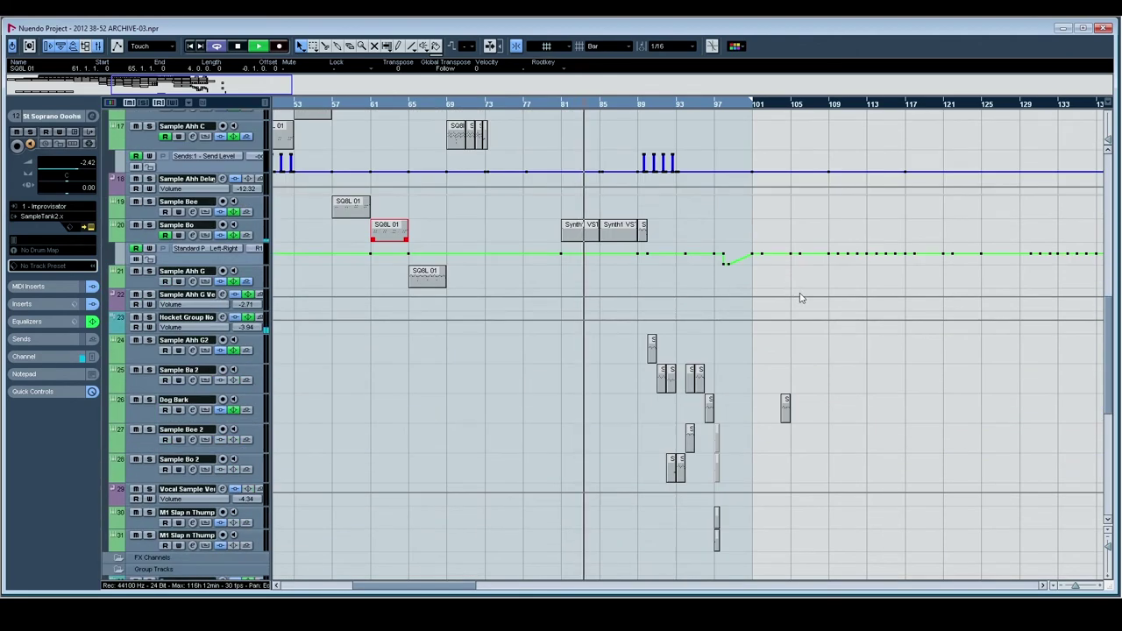
pyautogui.scroll(-5, 798, 298)
pyautogui.scroll(10, 798, 293)
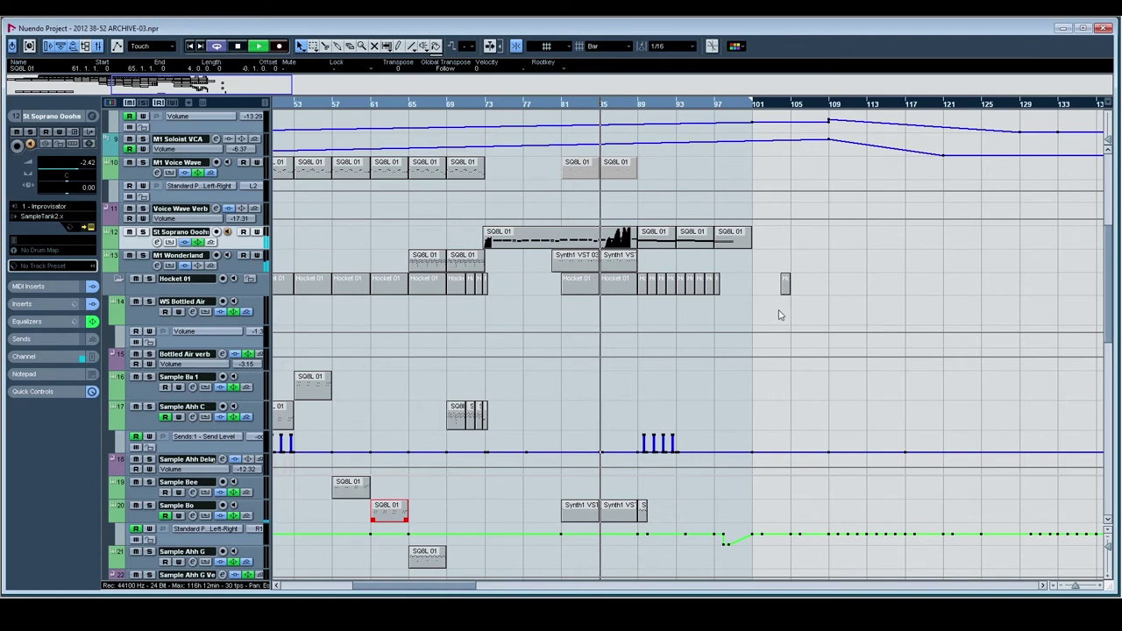
pyautogui.scroll(5, 777, 311)
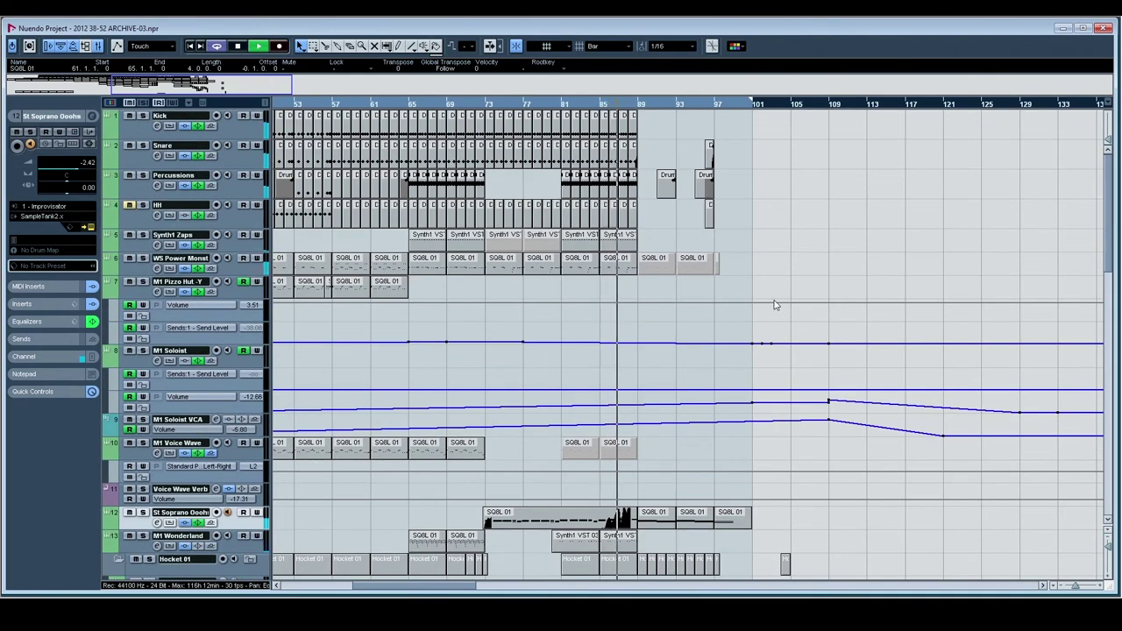
pyautogui.scroll(-7, 575, 255)
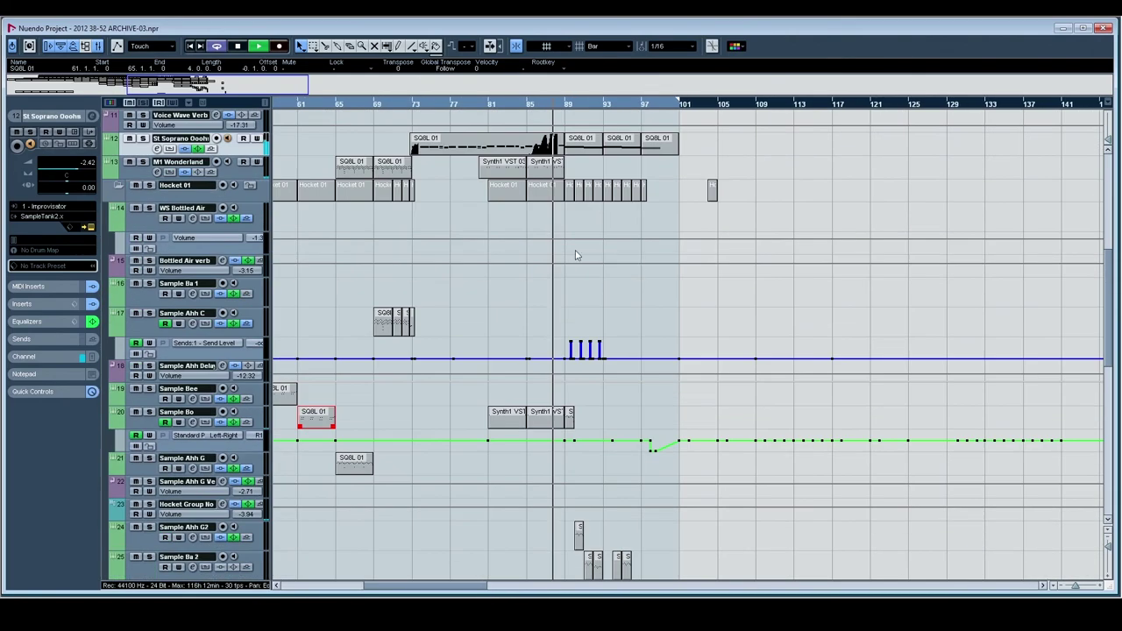
pyautogui.scroll(-12, 368, 299)
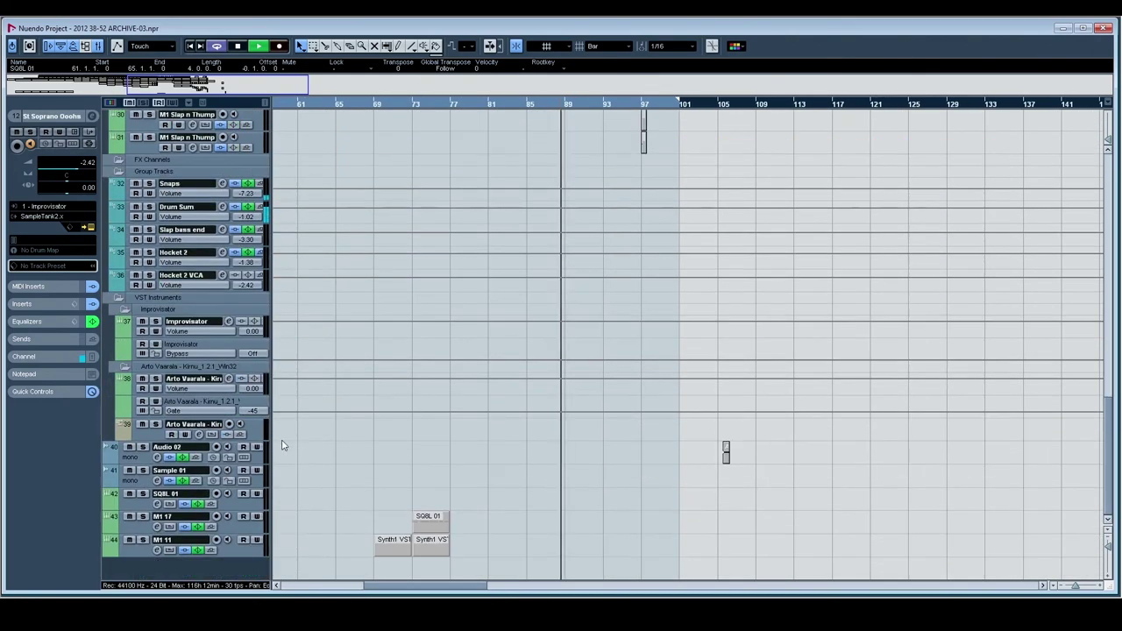
# Stop playback, solo the Hocket Group track, and play it briefly from about bar 59
pyautogui.scroll(8, 364, 408)
pyautogui.press('space')
pyautogui.keyDown('shift'); pyautogui.hscroll(-8, 544, 298); pyautogui.keyUp('shift')
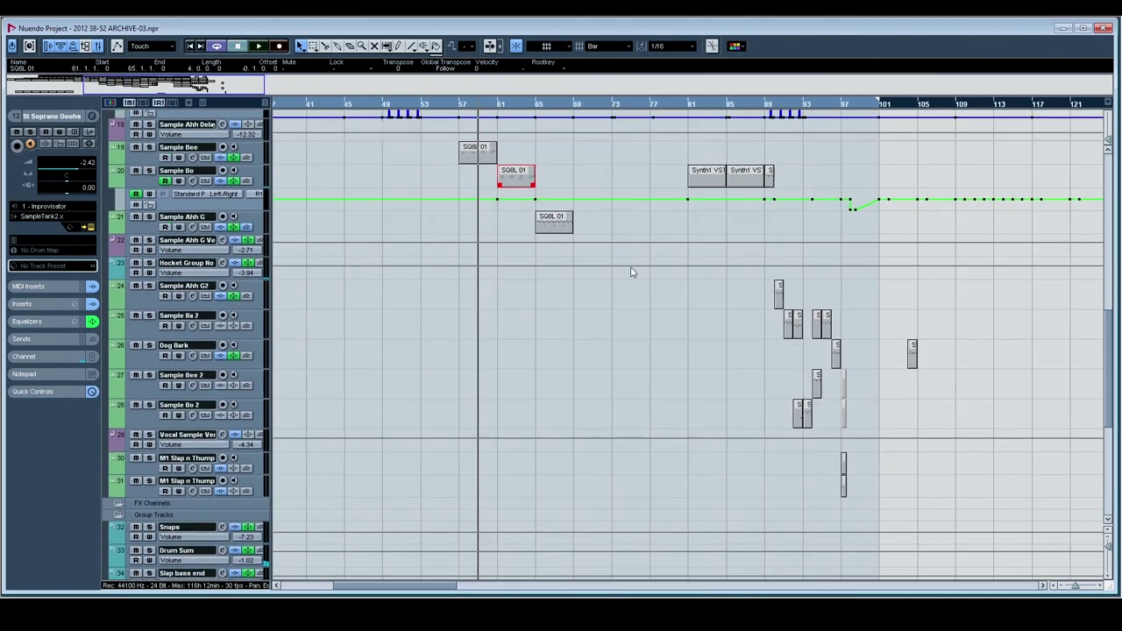
pyautogui.scroll(4, 535, 263)
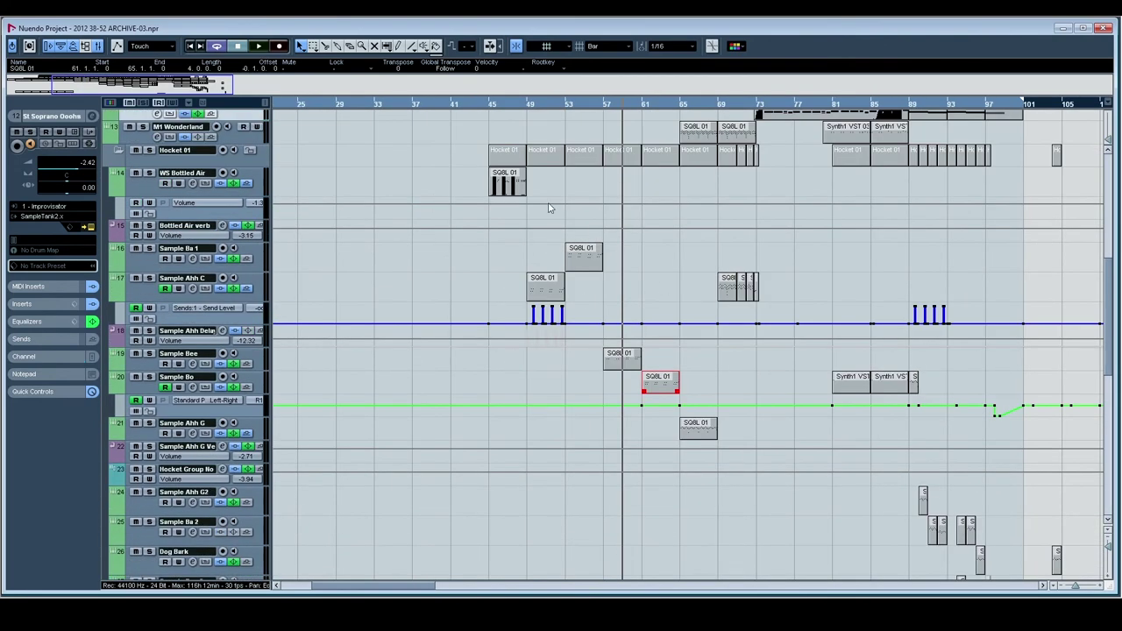
pyautogui.scroll(-6, 556, 290)
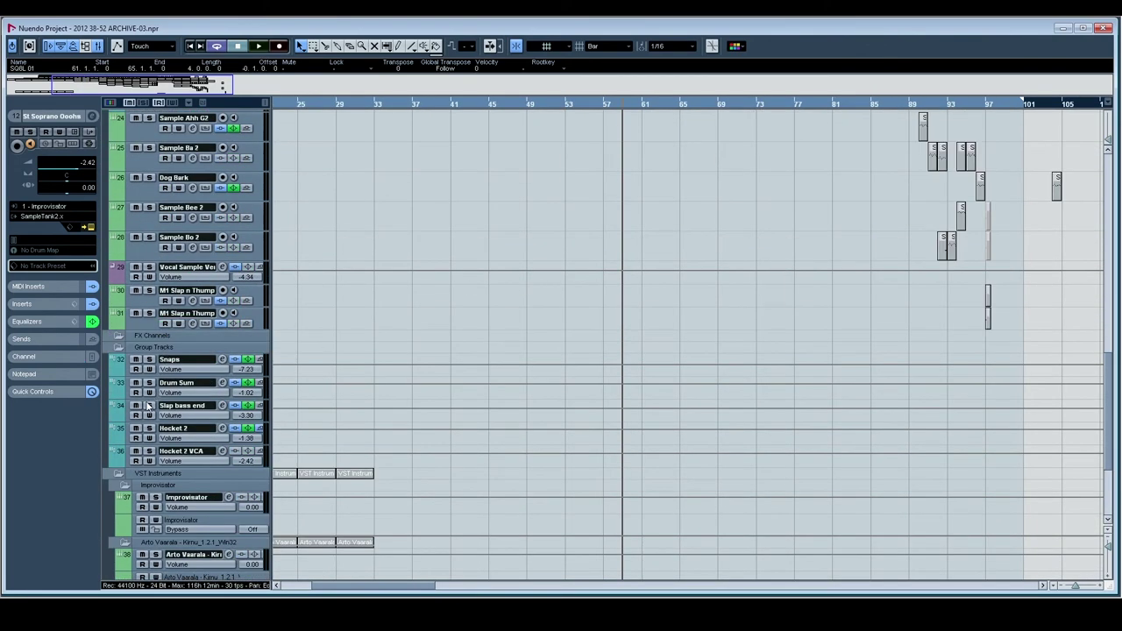
pyautogui.scroll(5, 362, 424)
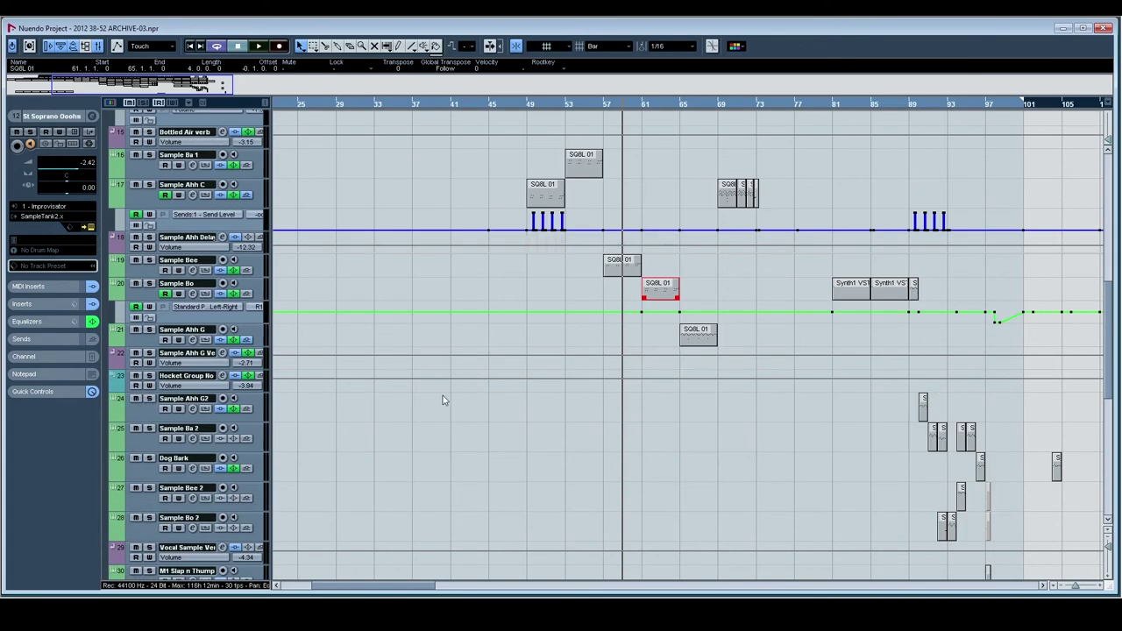
pyautogui.click(149, 380)
pyautogui.press('space')
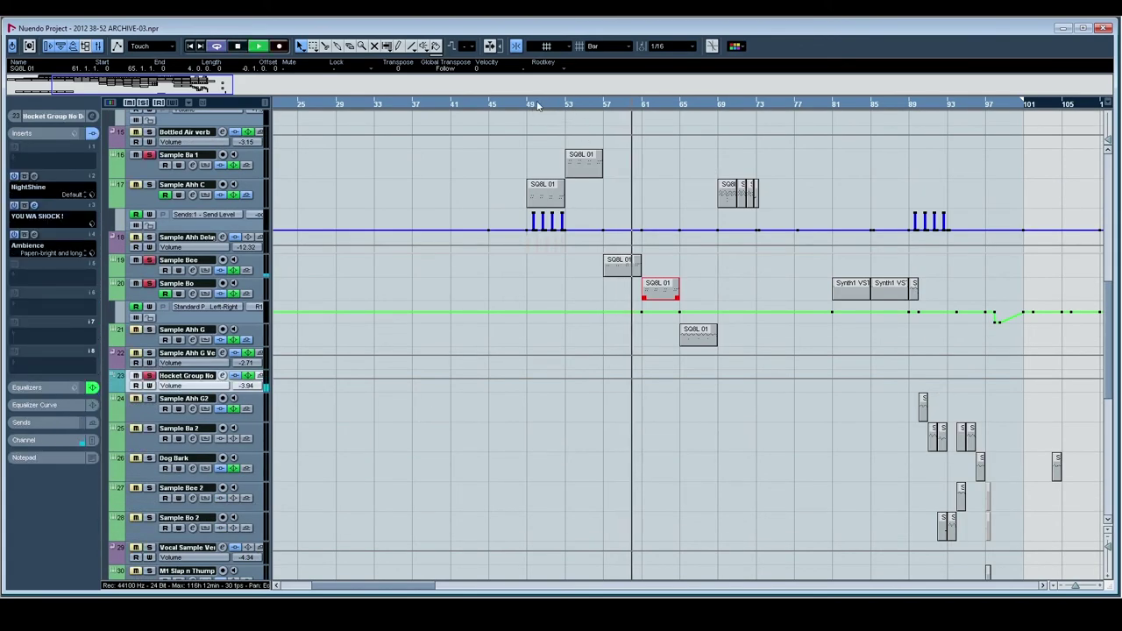
pyautogui.press('space')
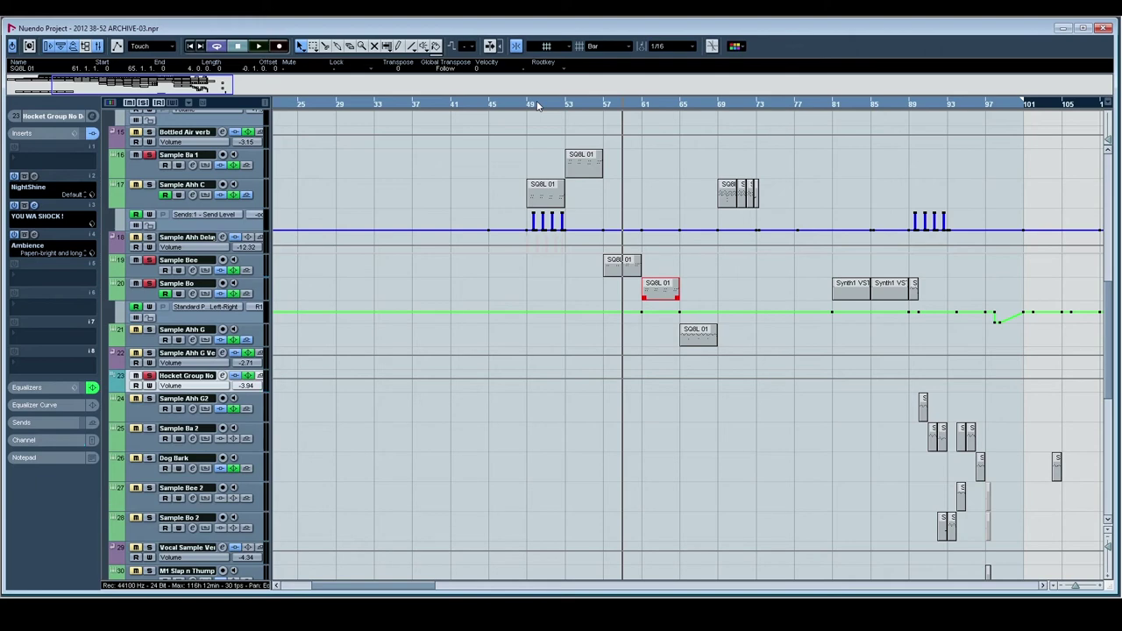
# Examine the vocal sample parts on the tracks around the soloed Hocket Group, from bar 49 to the ending
pyautogui.moveTo(816, 409); pyautogui.dragTo(684, 337)
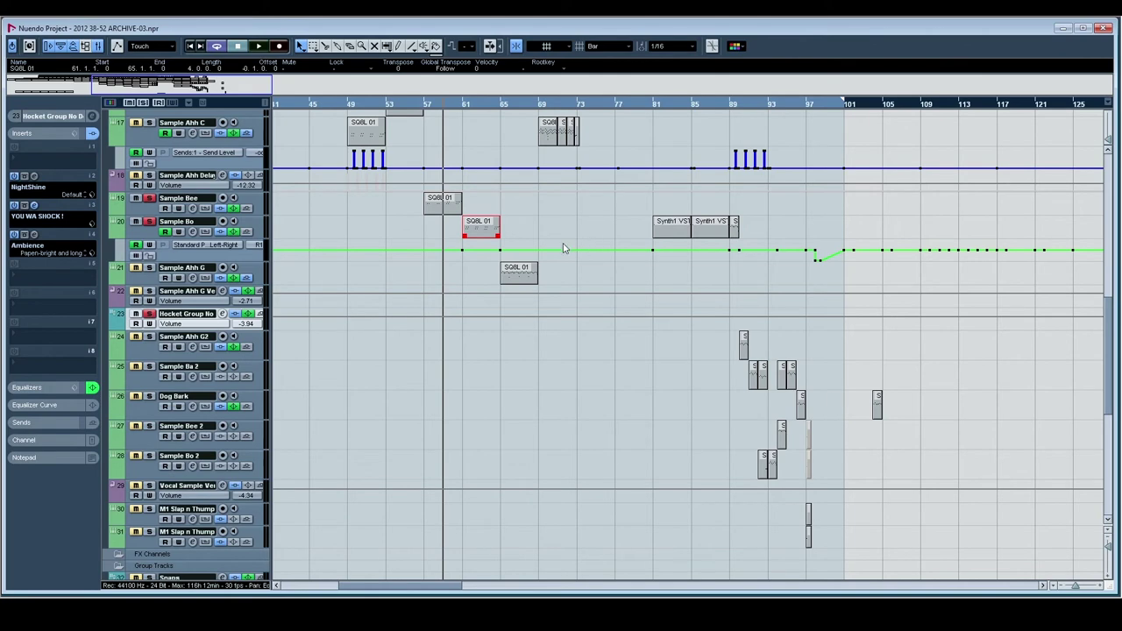
pyautogui.moveTo(564, 248); pyautogui.dragTo(612, 369)
pyautogui.scroll(-3, 849, 454)
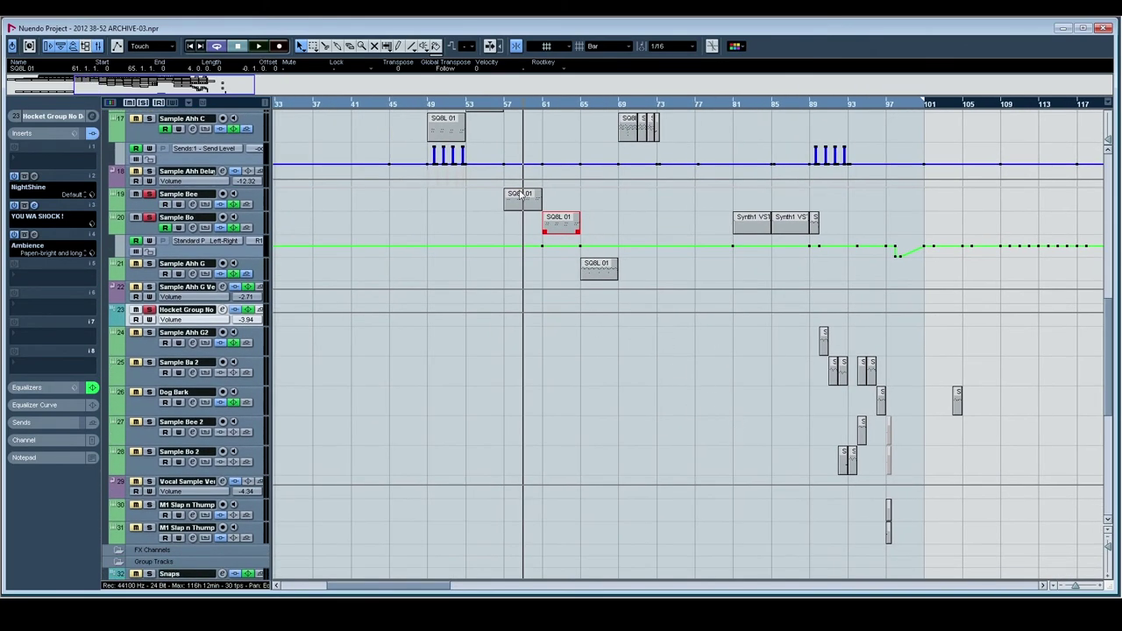
pyautogui.moveTo(521, 193); pyautogui.dragTo(539, 310)
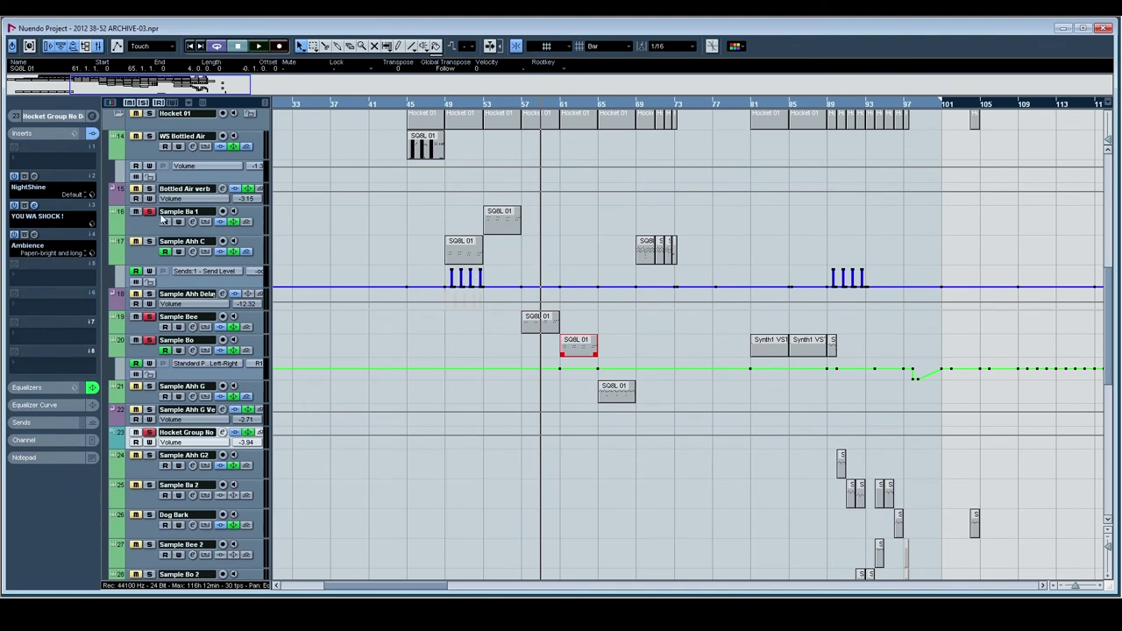
# Solo the vocal sample tracks one after another, passing through Sample Ahh C to Sample Ahh G
pyautogui.click(134, 229)
pyautogui.click(136, 254)
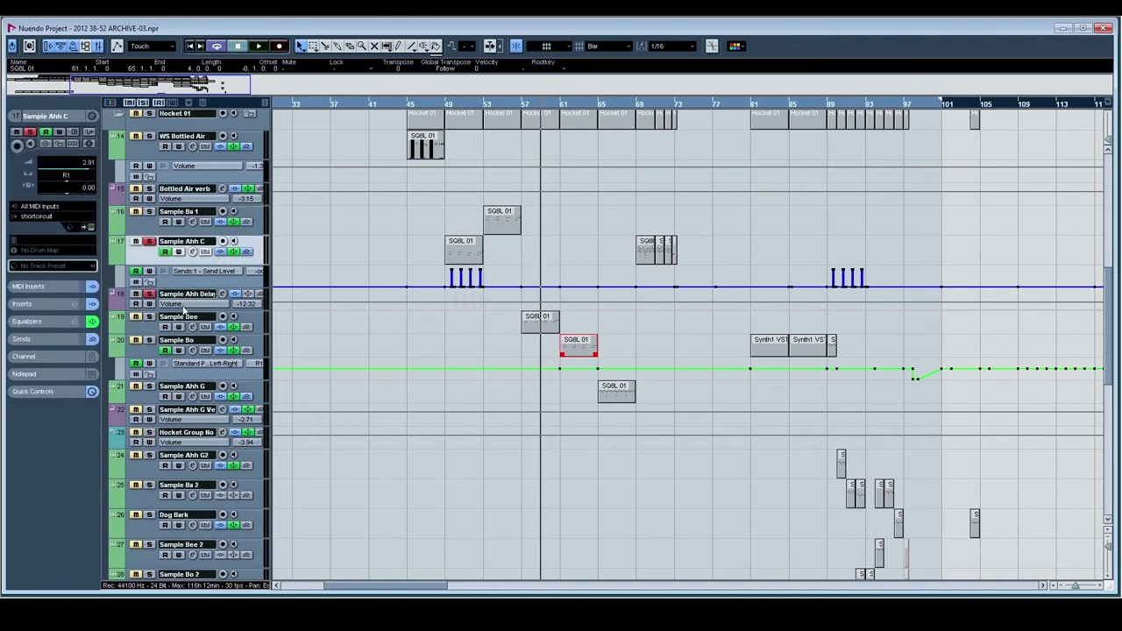
pyautogui.click(149, 334)
pyautogui.click(151, 356)
pyautogui.click(151, 402)
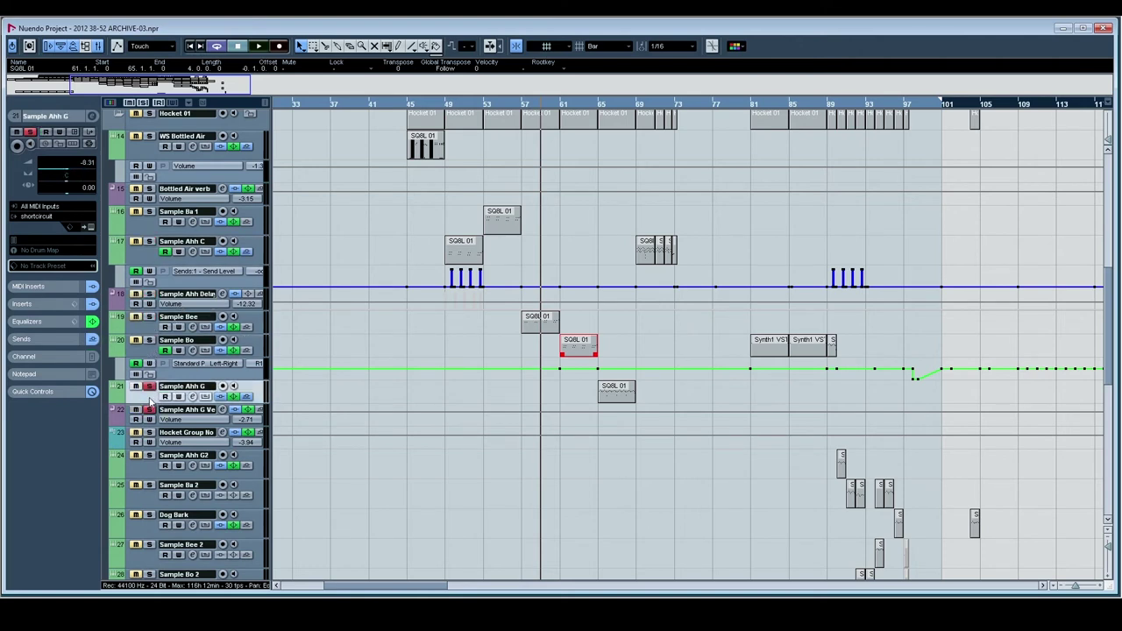
# Play the soloed Sample Ahh G part briefly from about bar 65 and clear its solo
pyautogui.click(600, 105)
pyautogui.press('space')
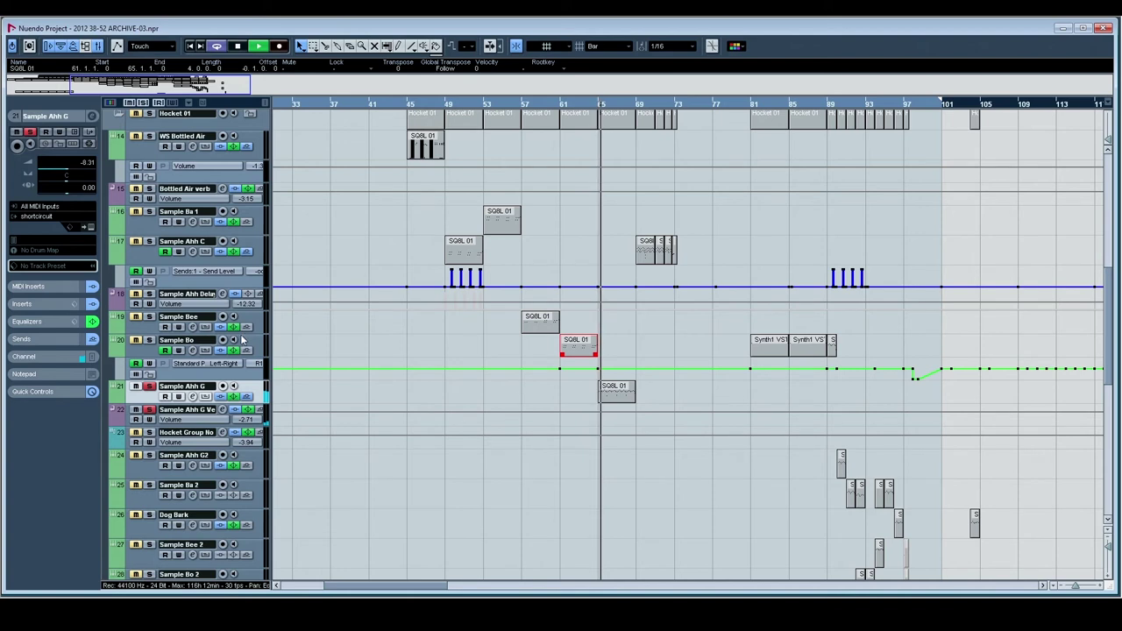
pyautogui.press('space')
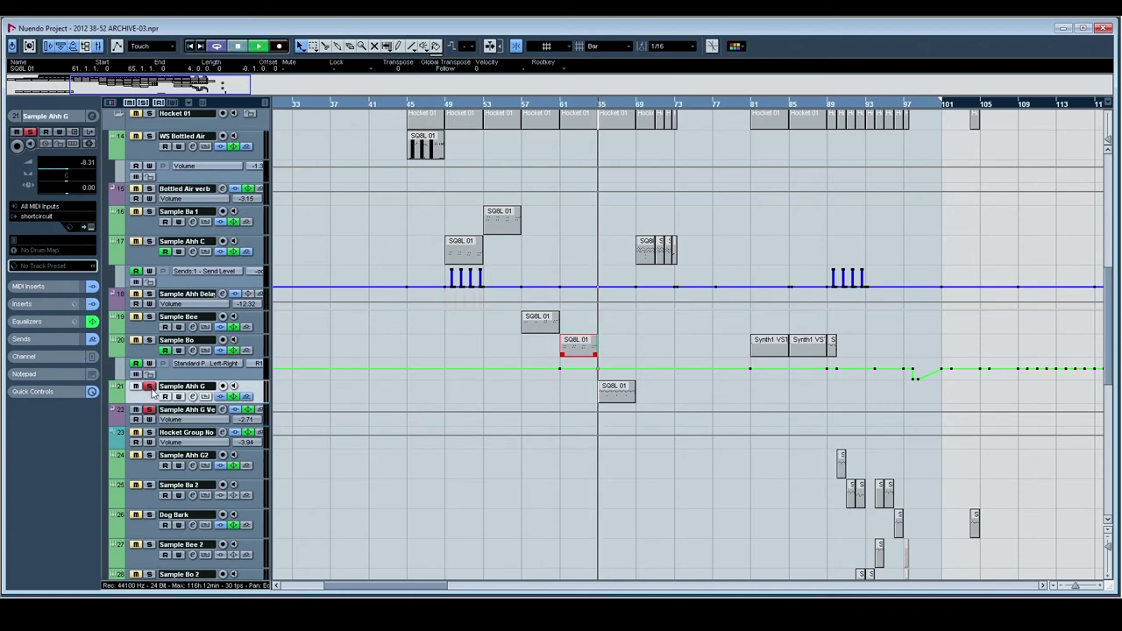
pyautogui.press('space')
pyautogui.click(151, 388)
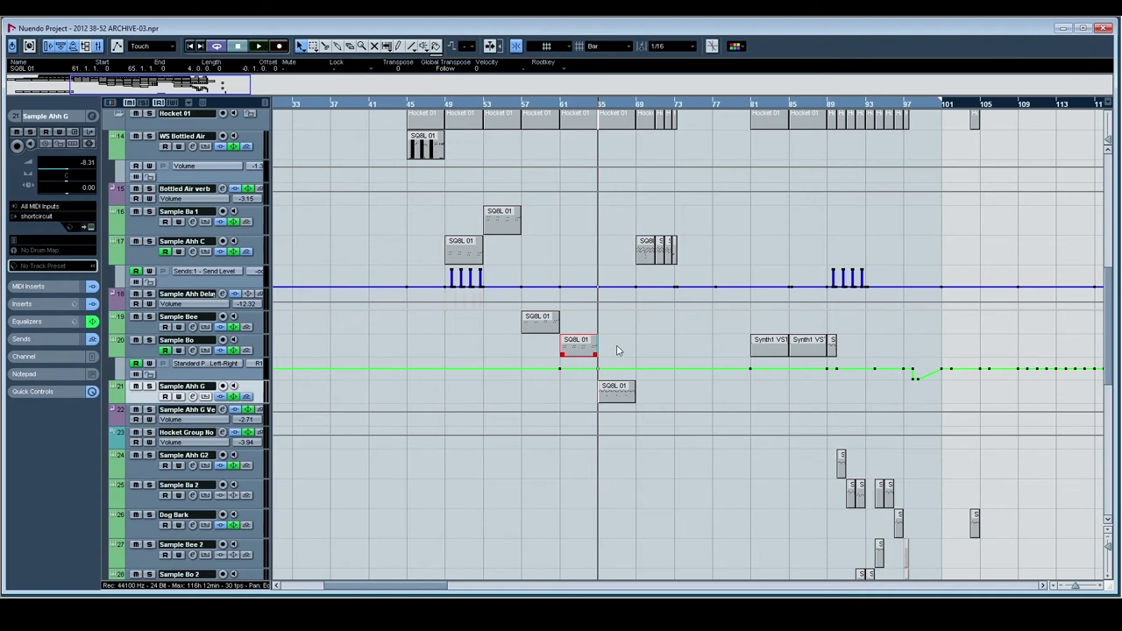
# Start playback from about bar 44 and move the bar 45 part from WS Bottled Air to Sample Ba 1
pyautogui.scroll(1, 576, 280)
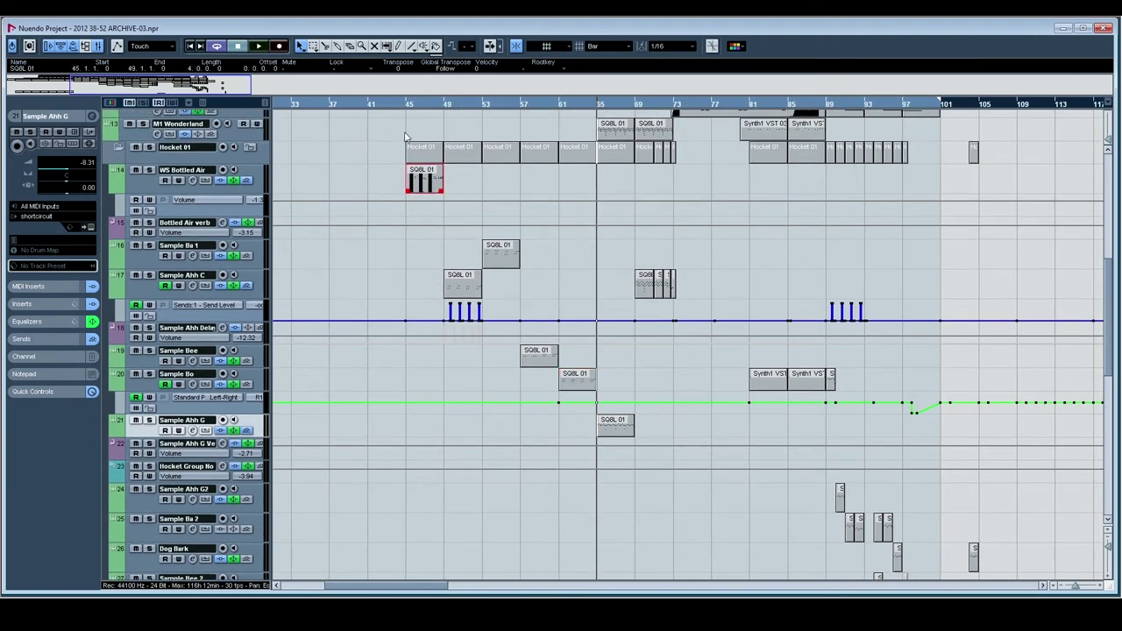
pyautogui.press('space')
pyautogui.click(395, 102)
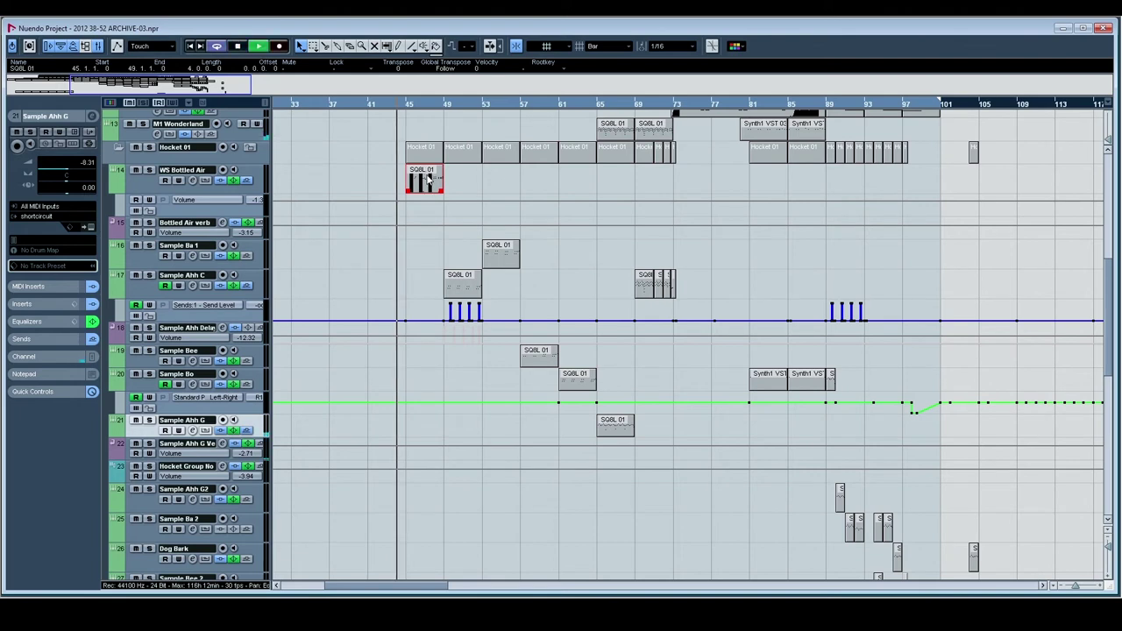
pyautogui.moveTo(425, 184); pyautogui.dragTo(426, 262)
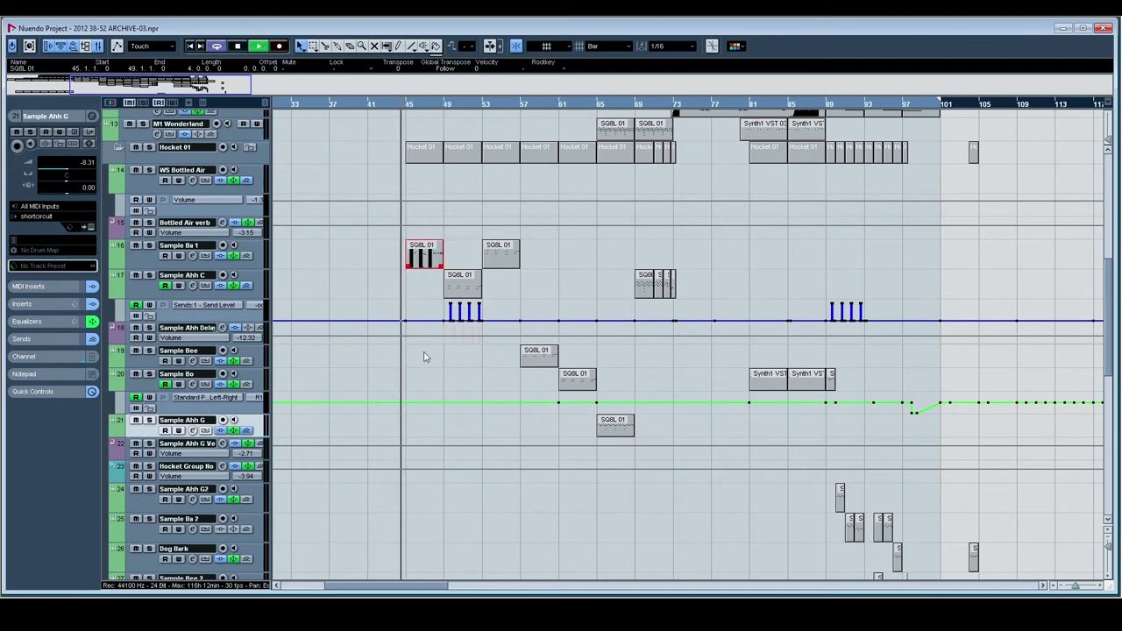
# Split the moved part at bars 47 and 48, sending the bar 47 piece to WS Bottled Air and the bar 48 piece to Sample Bee
pyautogui.press('3')
pyautogui.press('space')
pyautogui.click(430, 262)
pyautogui.moveTo(429, 264); pyautogui.dragTo(440, 195)
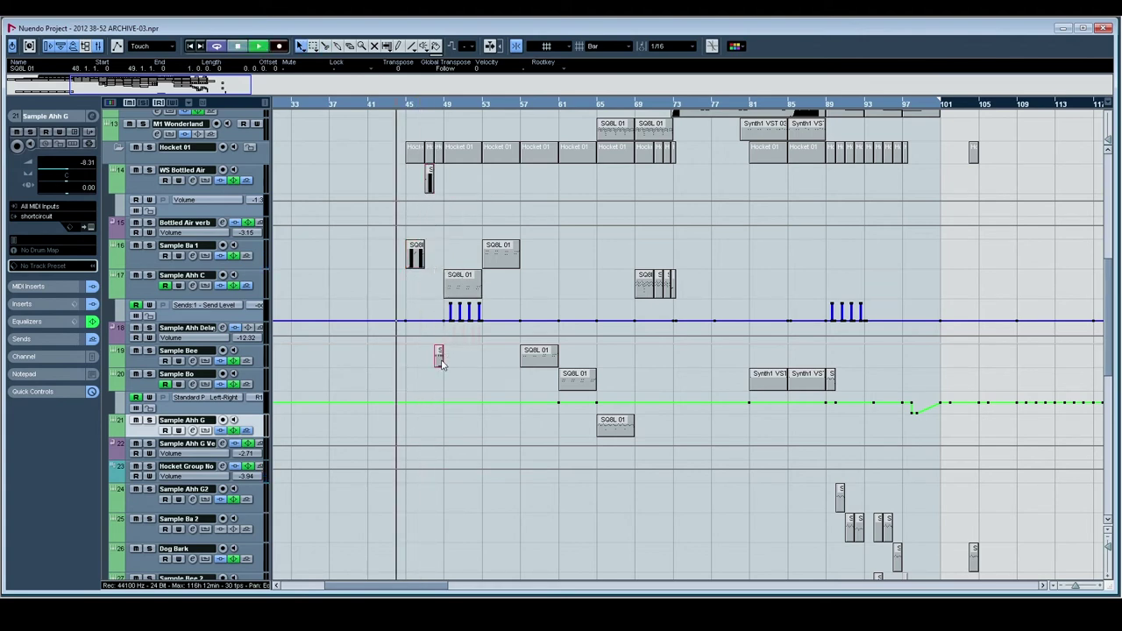
# Move the bar 45 piece to WS Bottled Air, split the Sample Ahh C part at bar 51 and move its first half to Sample Ahh G2
pyautogui.moveTo(410, 266); pyautogui.dragTo(416, 180)
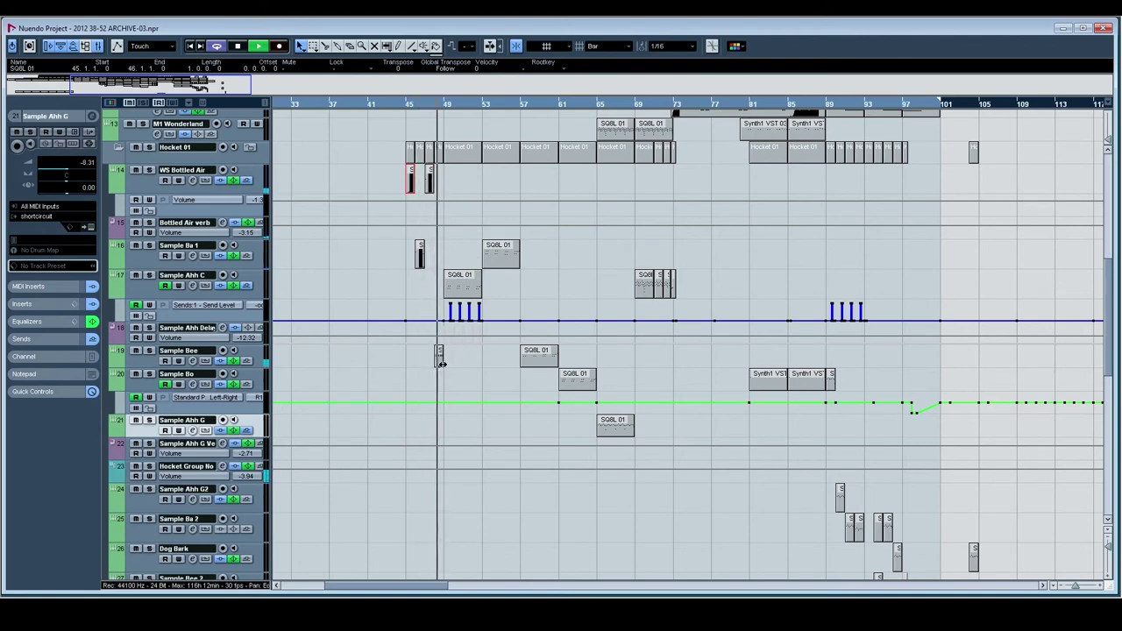
pyautogui.keyDown('alt'); pyautogui.click(466, 294); pyautogui.keyUp('alt')
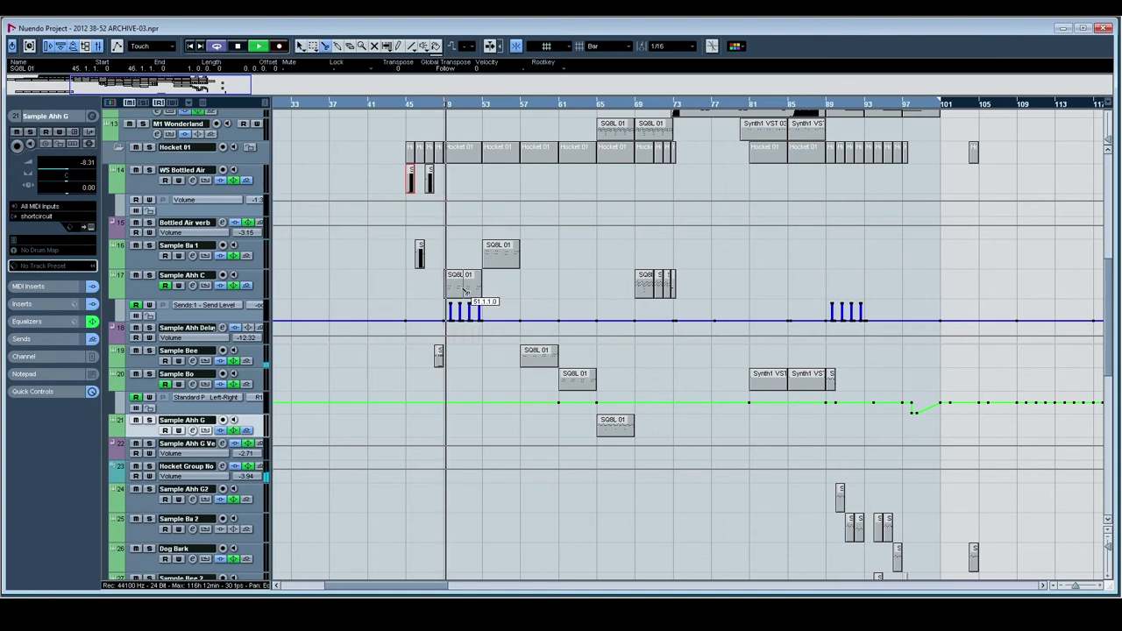
pyautogui.click(455, 298)
pyautogui.moveTo(465, 394); pyautogui.dragTo(466, 393)
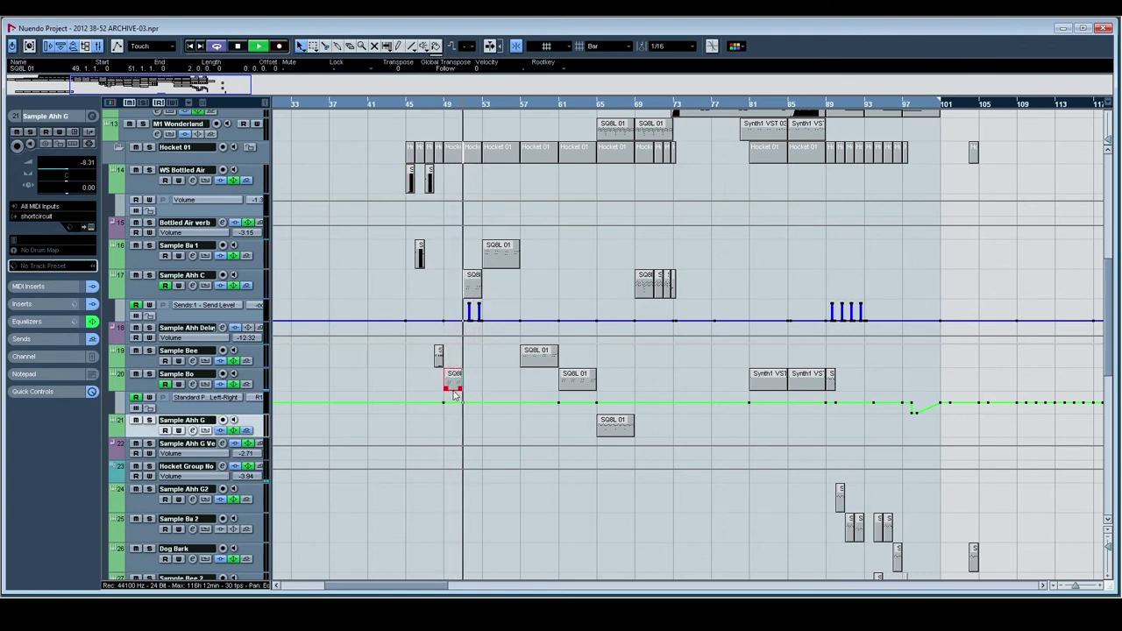
pyautogui.moveTo(454, 382); pyautogui.dragTo(458, 494)
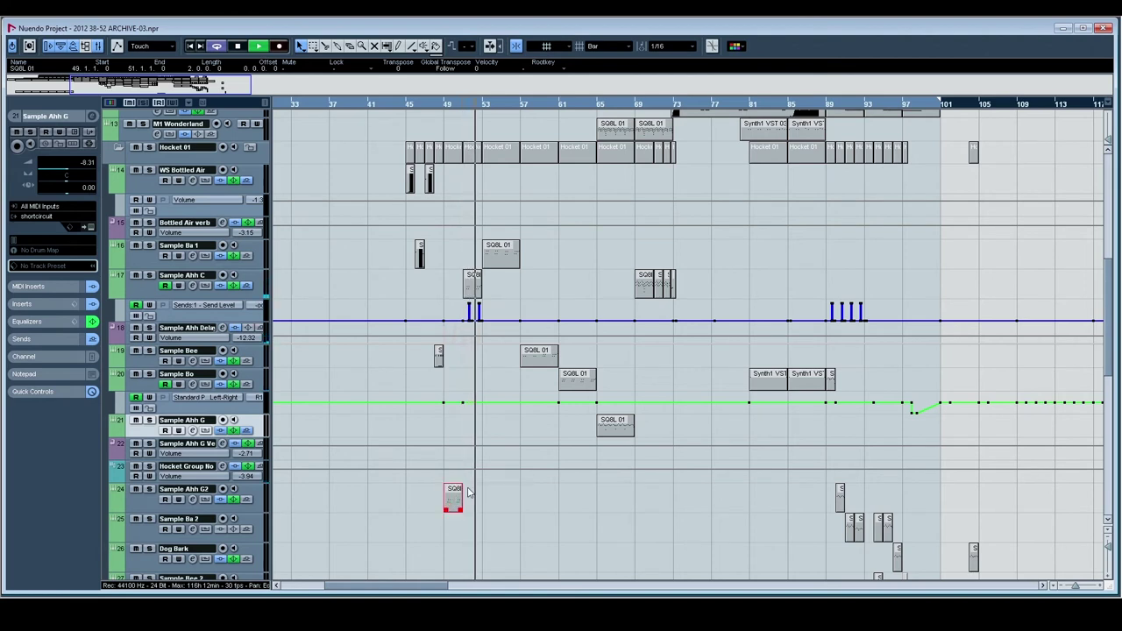
# Split the Sample Ba 1 part at bar 55, move its halves to Sample Bee and Sample Ahh G, and stop playback
pyautogui.keyDown('alt'); pyautogui.click(502, 263); pyautogui.keyUp('alt')
pyautogui.moveTo(496, 263); pyautogui.dragTo(520, 395)
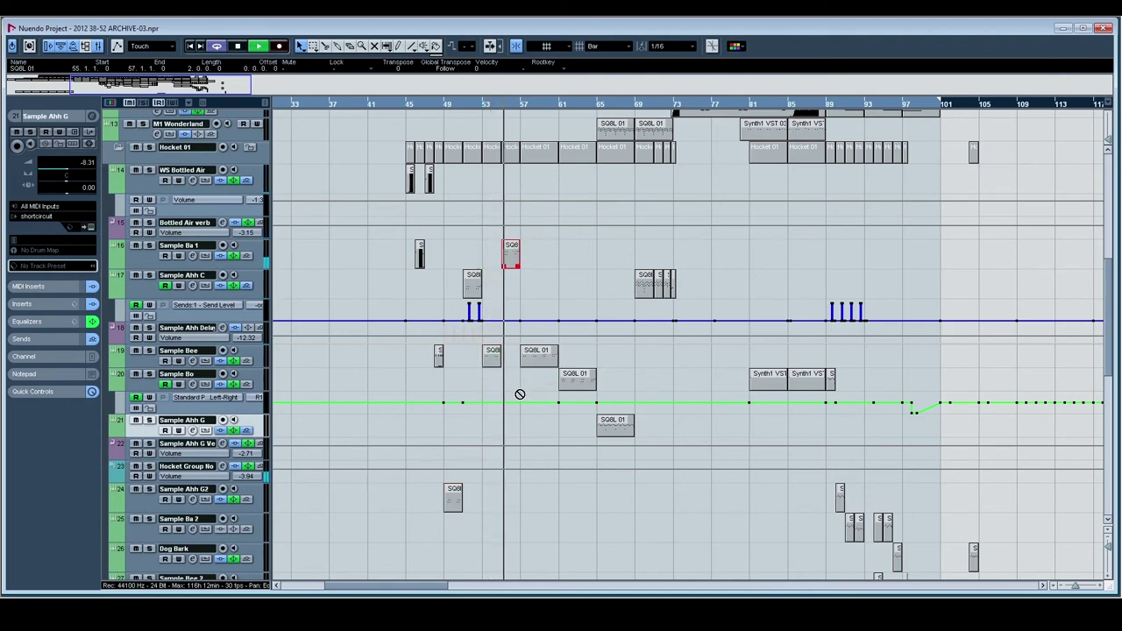
pyautogui.moveTo(515, 439); pyautogui.dragTo(516, 439)
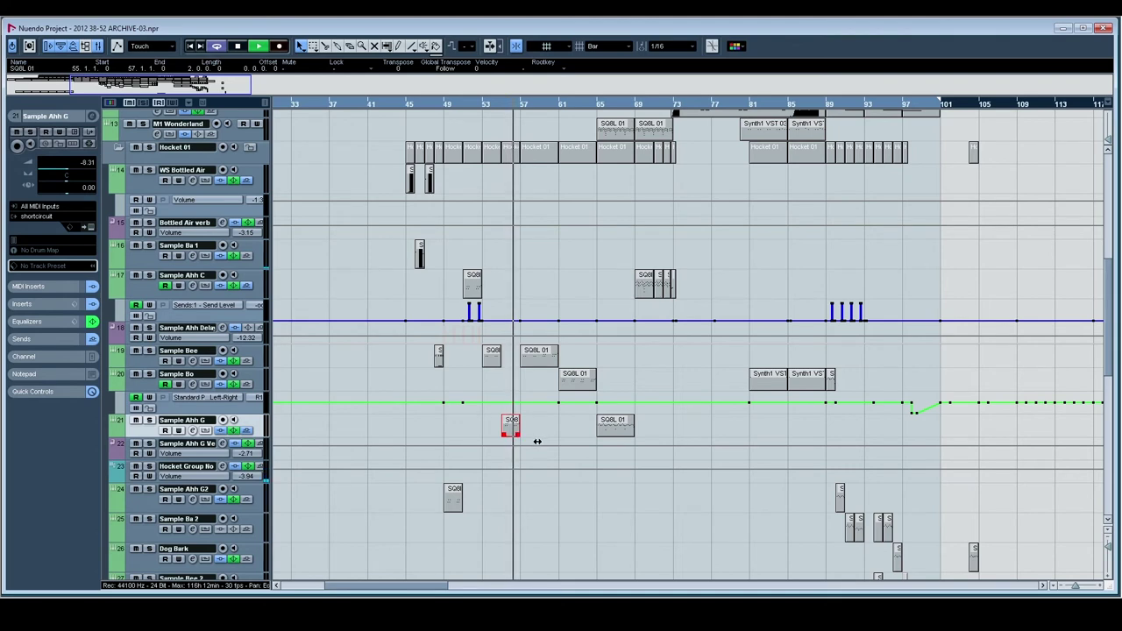
pyautogui.press('space')
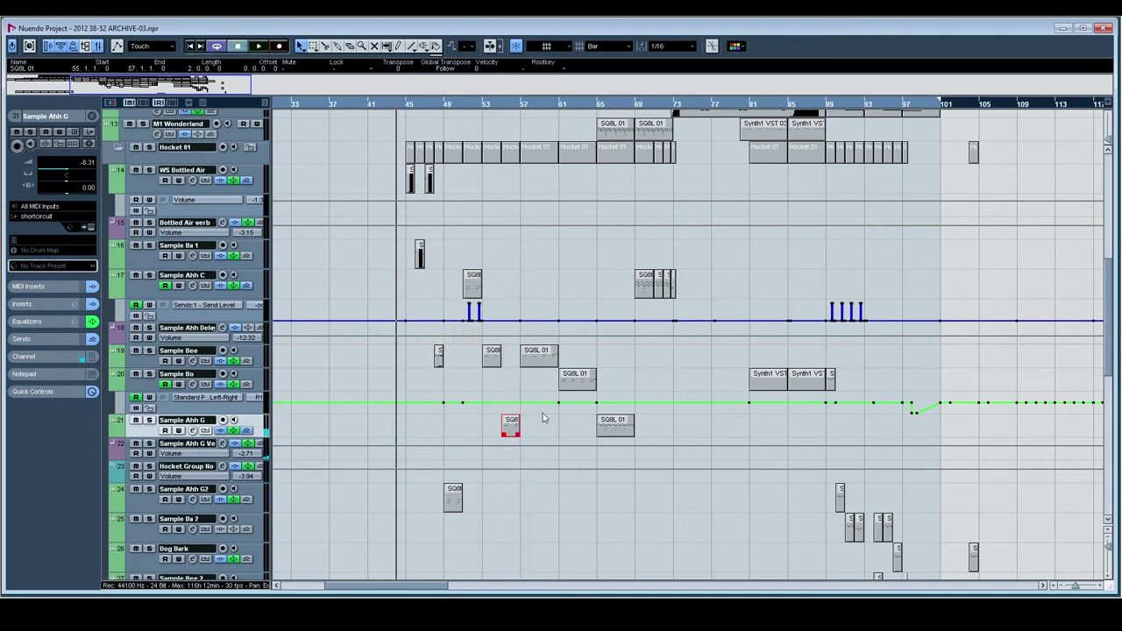
# Undo the part splits and moves back to the split at bar 47
pyautogui.hotkey('ctrl', 'z')
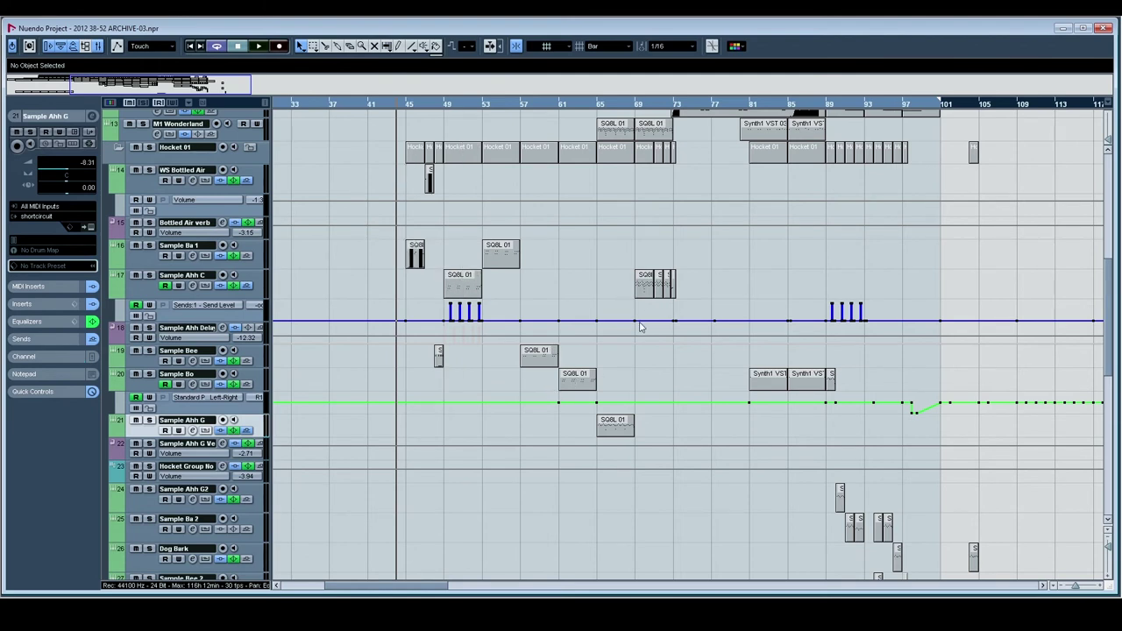
pyautogui.hotkey('ctrl', 'z')
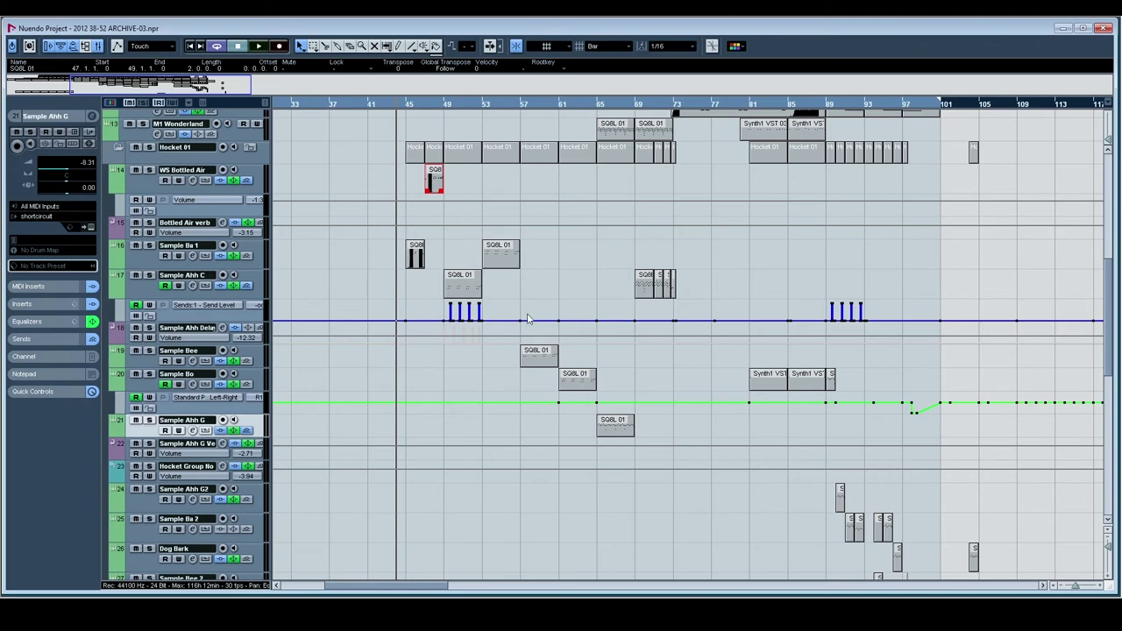
pyautogui.moveTo(683, 388); pyautogui.dragTo(485, 187)
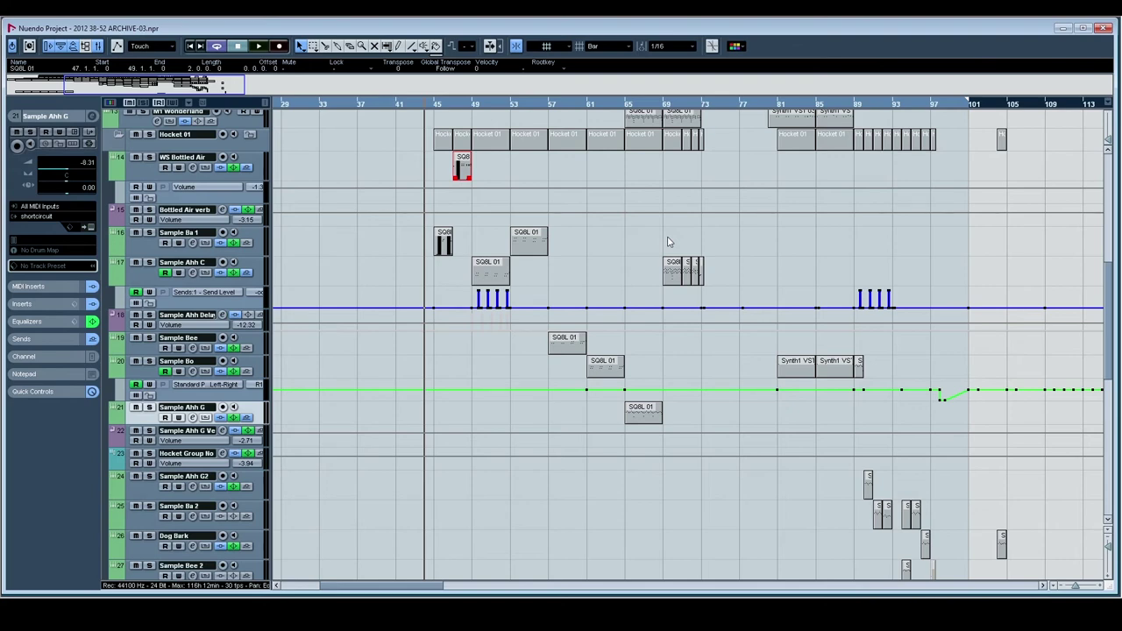
# Start playback from about bar 90 and look over the later vocal sample tracks and the group channels
pyautogui.scroll(-5, 847, 231)
pyautogui.hscroll(3, 789, 241)
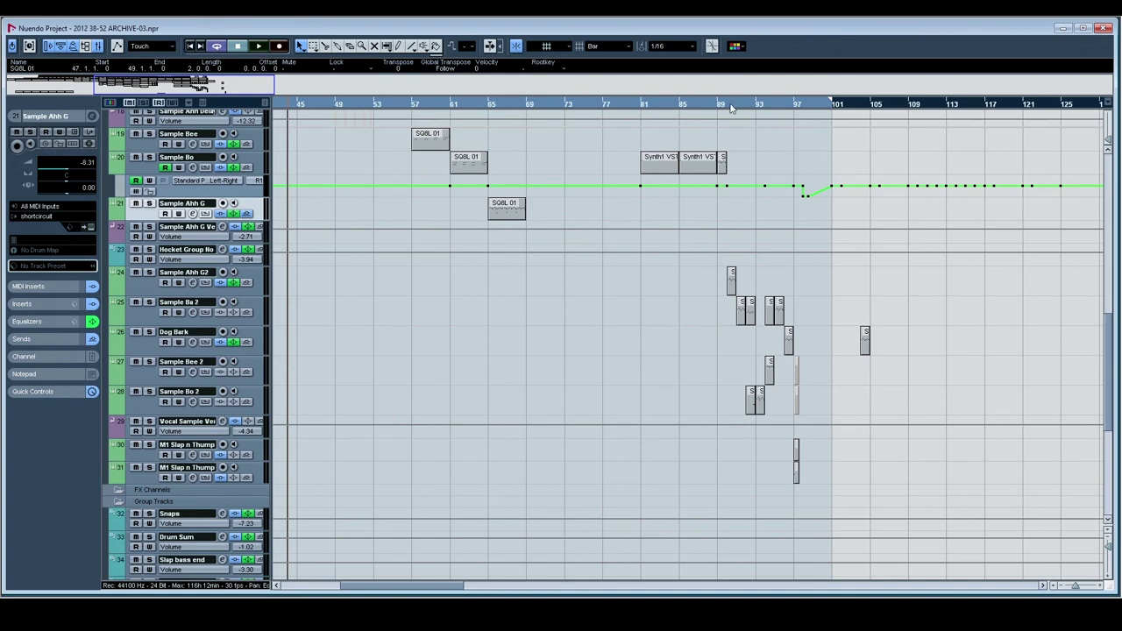
pyautogui.doubleClick(732, 107)
pyautogui.scroll(-5, 356, 343)
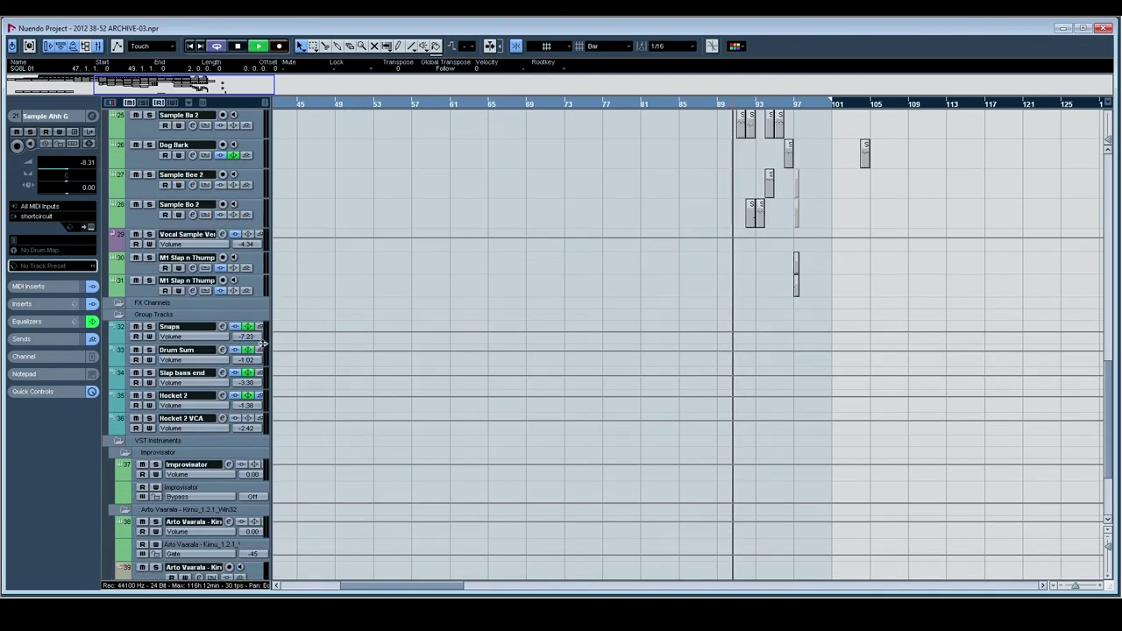
pyautogui.scroll(-3, 301, 376)
pyautogui.scroll(8, 365, 345)
# Solo Sample Ba 2, Sample Ahh G2, Dog Bark, Sample Bee 2 and Sample Bo 2, listen to about bar 97, and stop playback
pyautogui.click(149, 302)
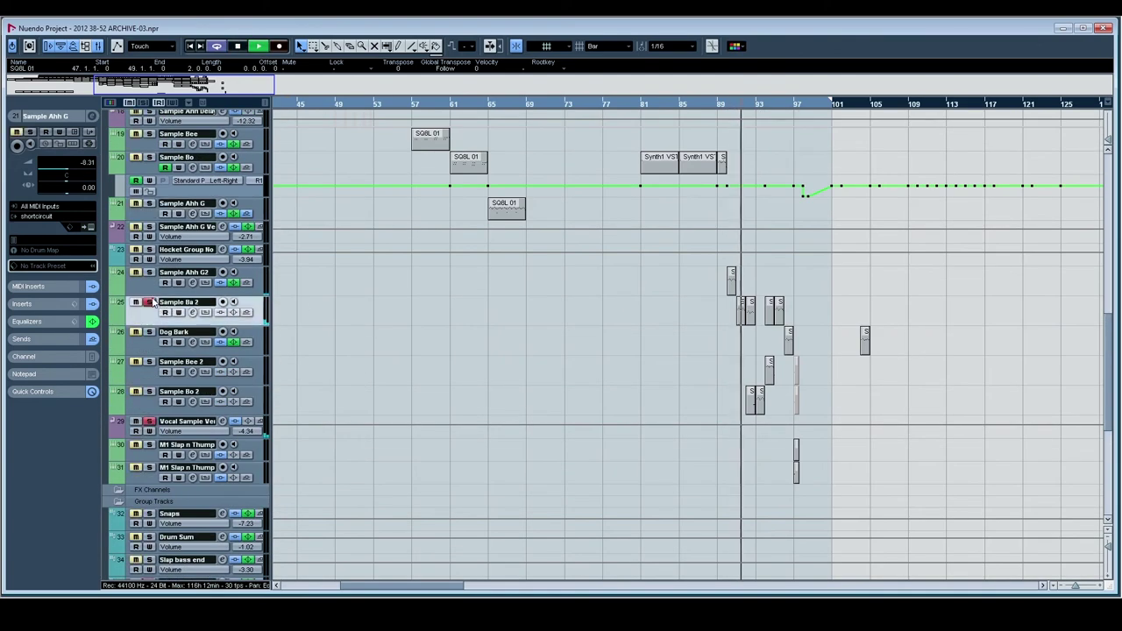
pyautogui.click(149, 271)
pyautogui.click(149, 331)
pyautogui.click(149, 361)
pyautogui.click(149, 391)
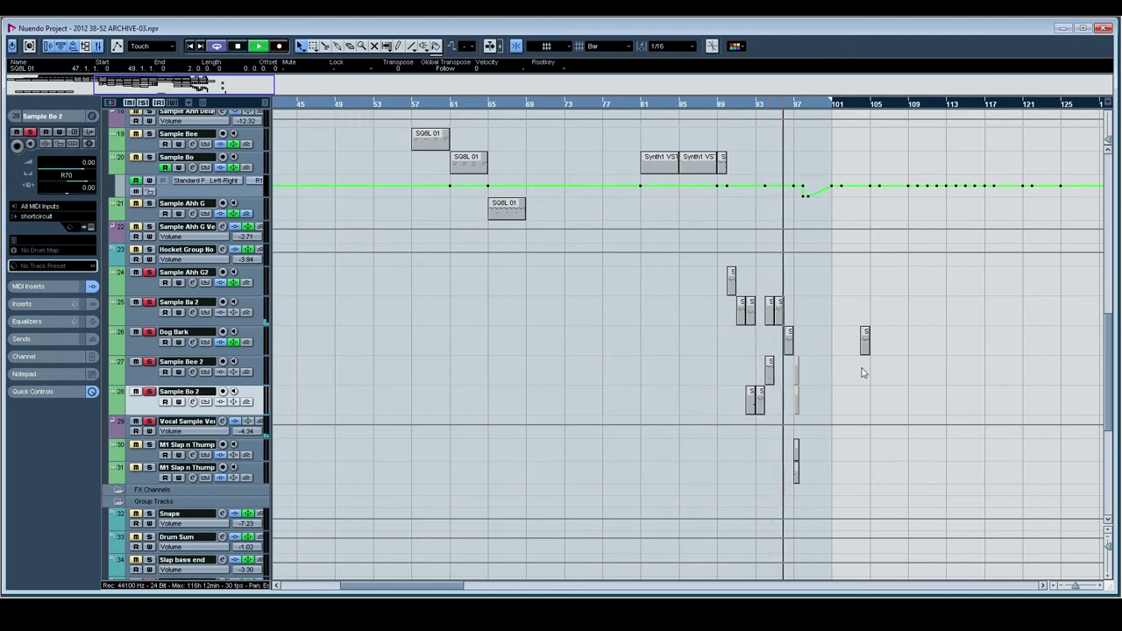
pyautogui.scroll(-3, 863, 370)
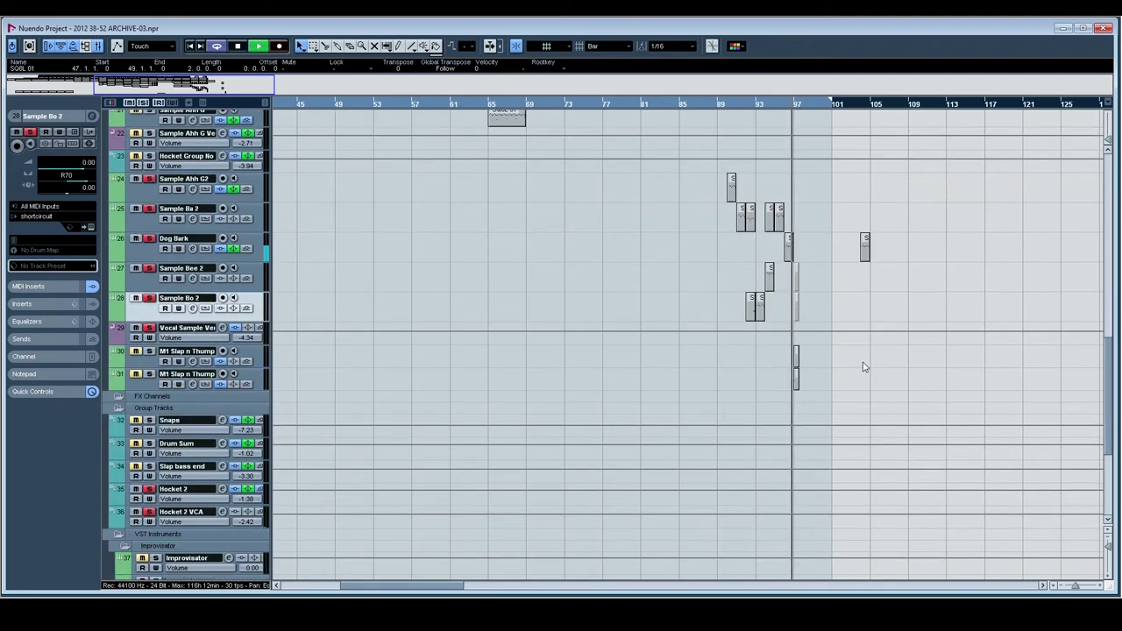
pyautogui.press('space')
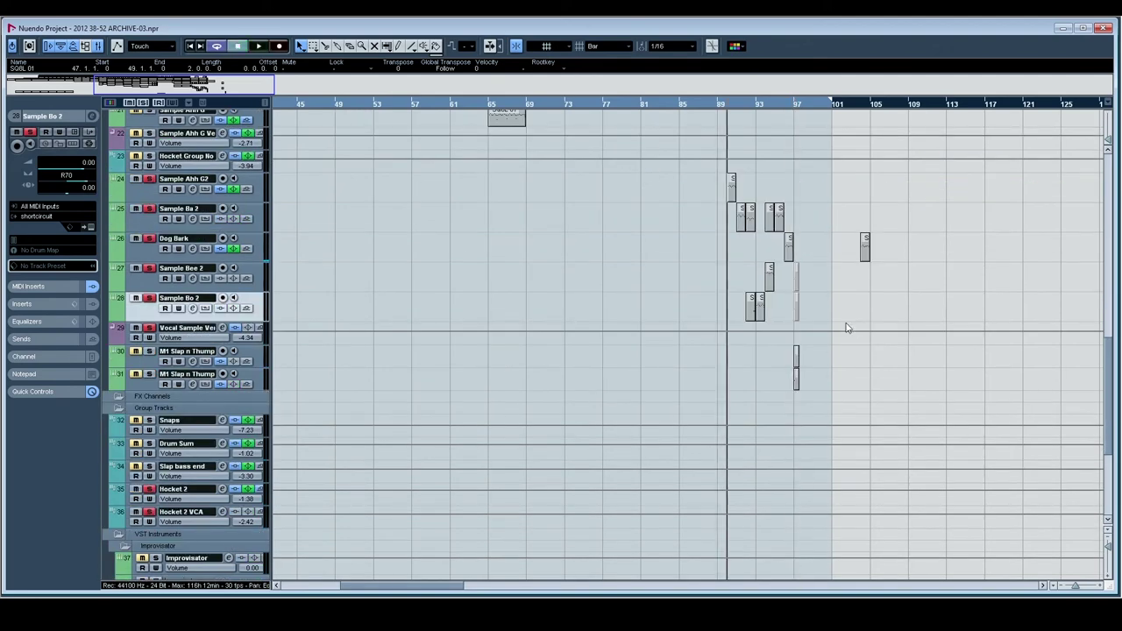
# Maximize the project window and shrink the track heights to show nearly all tracks from the start of the song
pyautogui.scroll(9, 847, 328)
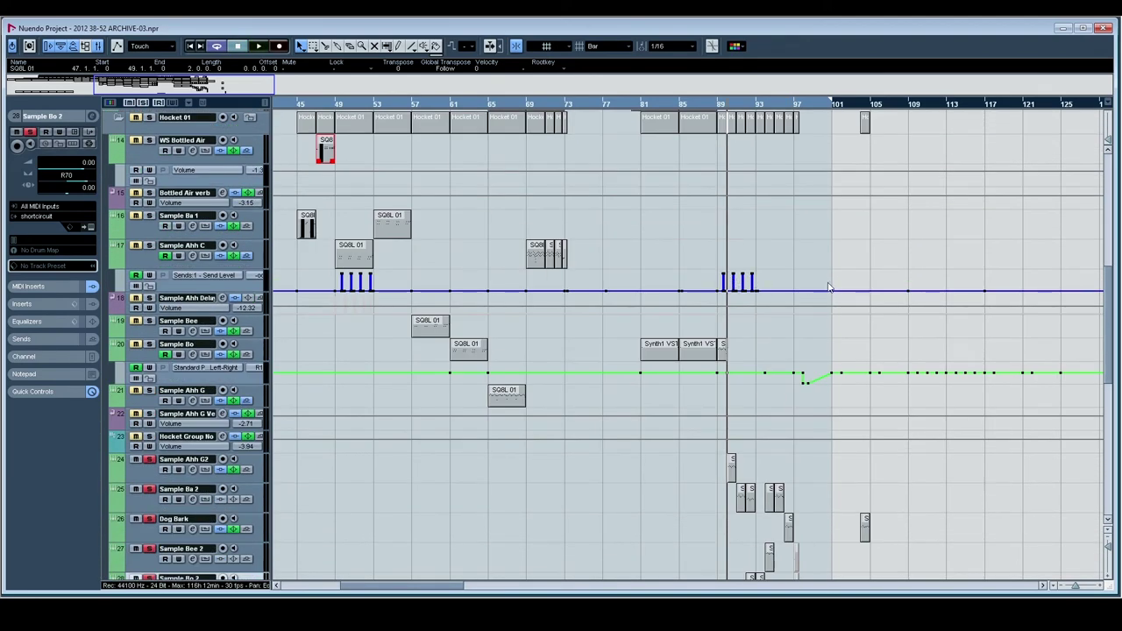
pyautogui.doubleClick(528, 31)
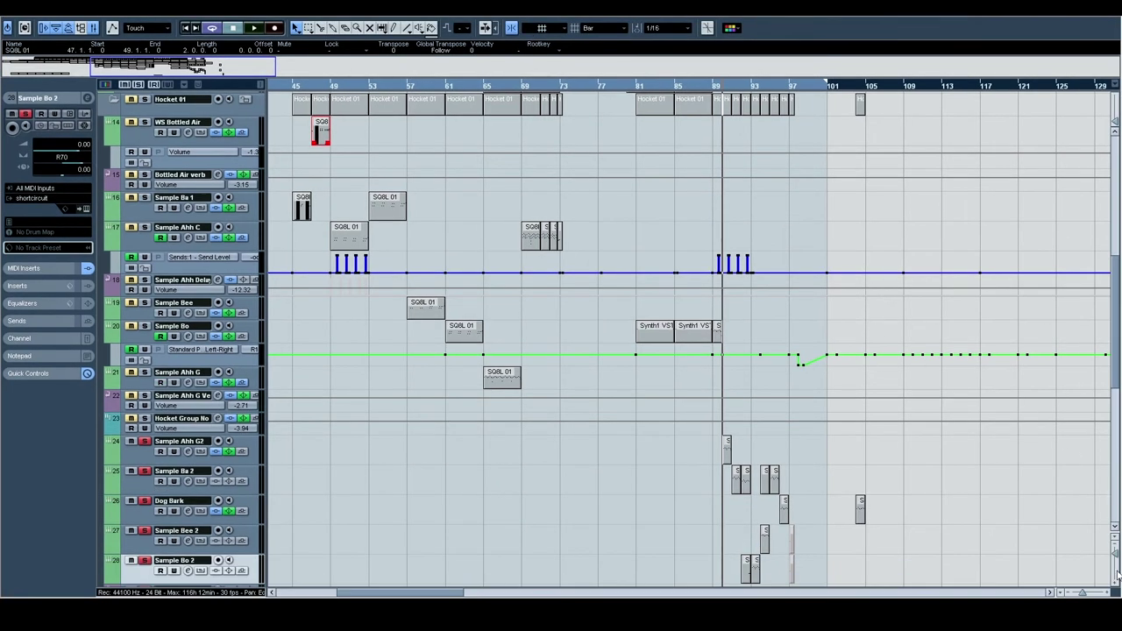
pyautogui.moveTo(1116, 561); pyautogui.dragTo(1115, 529)
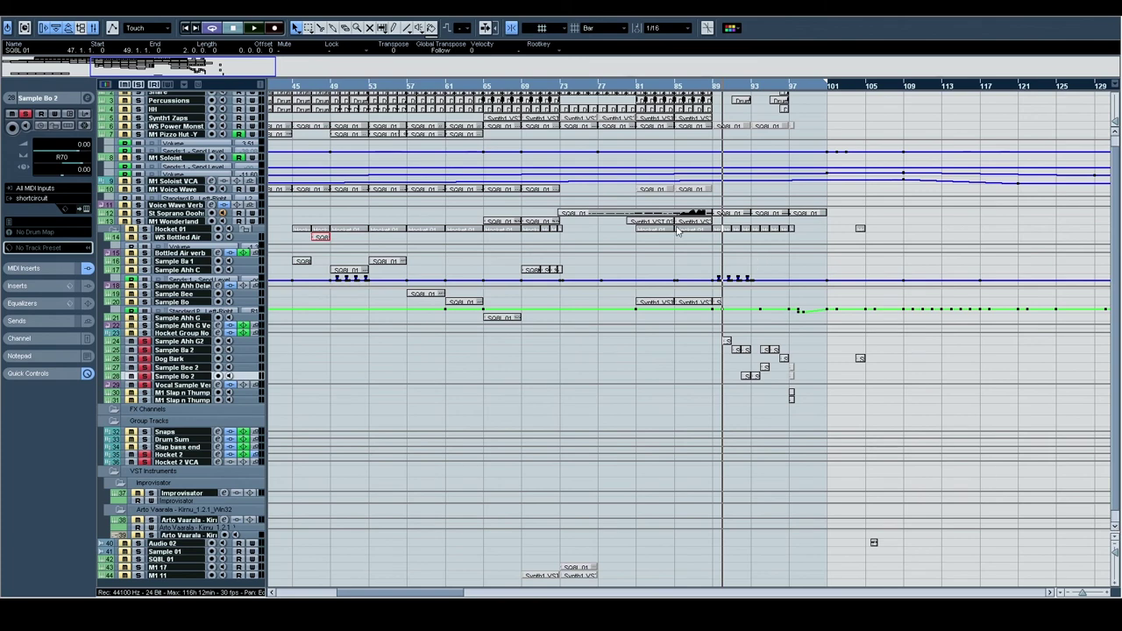
pyautogui.scroll(1, 582, 188)
pyautogui.hscroll(-8, 578, 187)
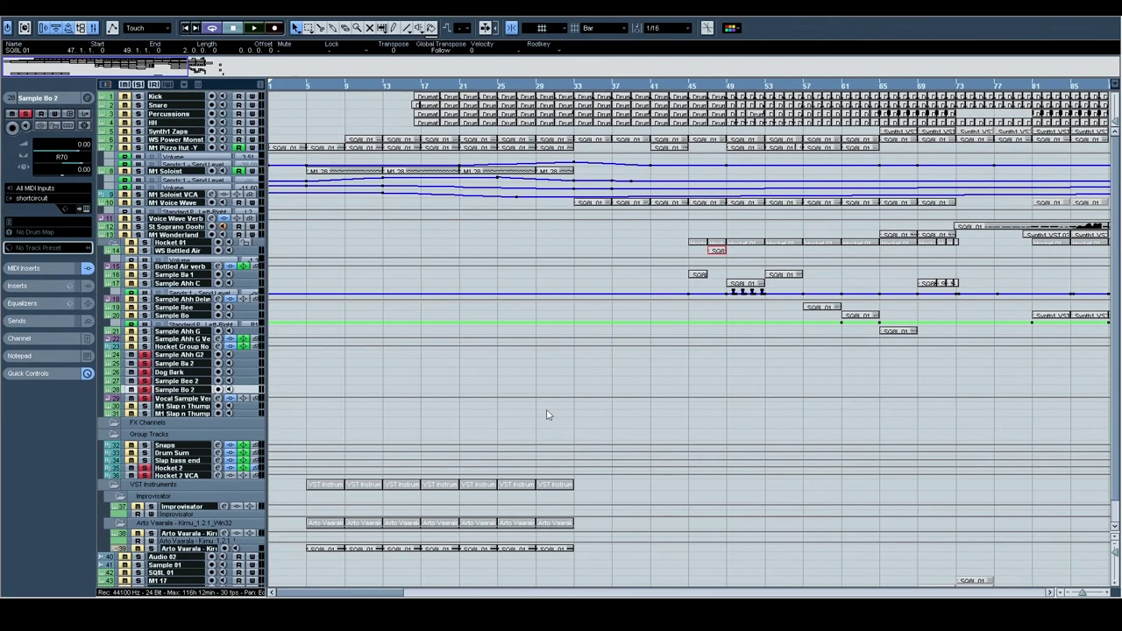
pyautogui.scroll(-1, 562, 400)
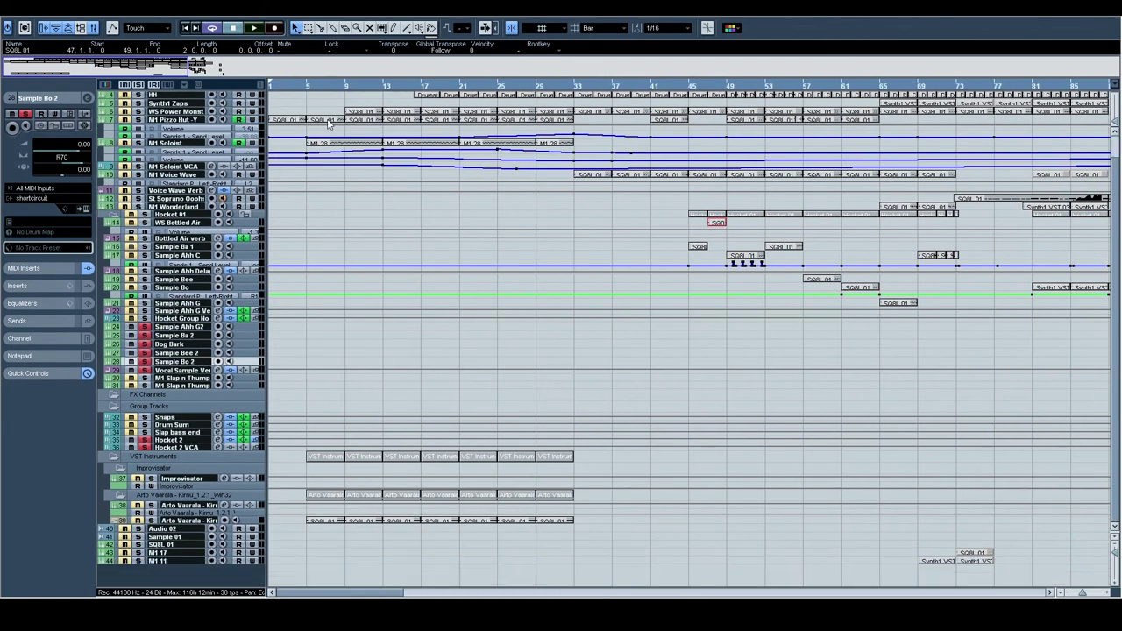
# Solo the Kirnu MIDI track, play it briefly from bar 5, and enlarge the track's height to show its parts
pyautogui.click(151, 521)
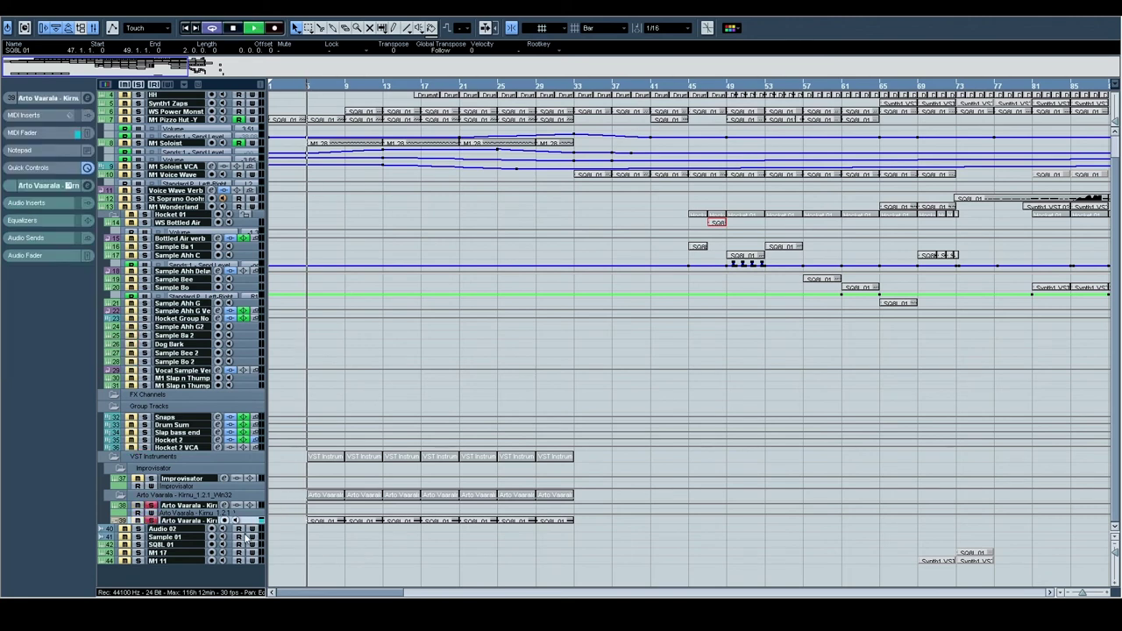
pyautogui.moveTo(244, 523); pyautogui.dragTo(244, 583)
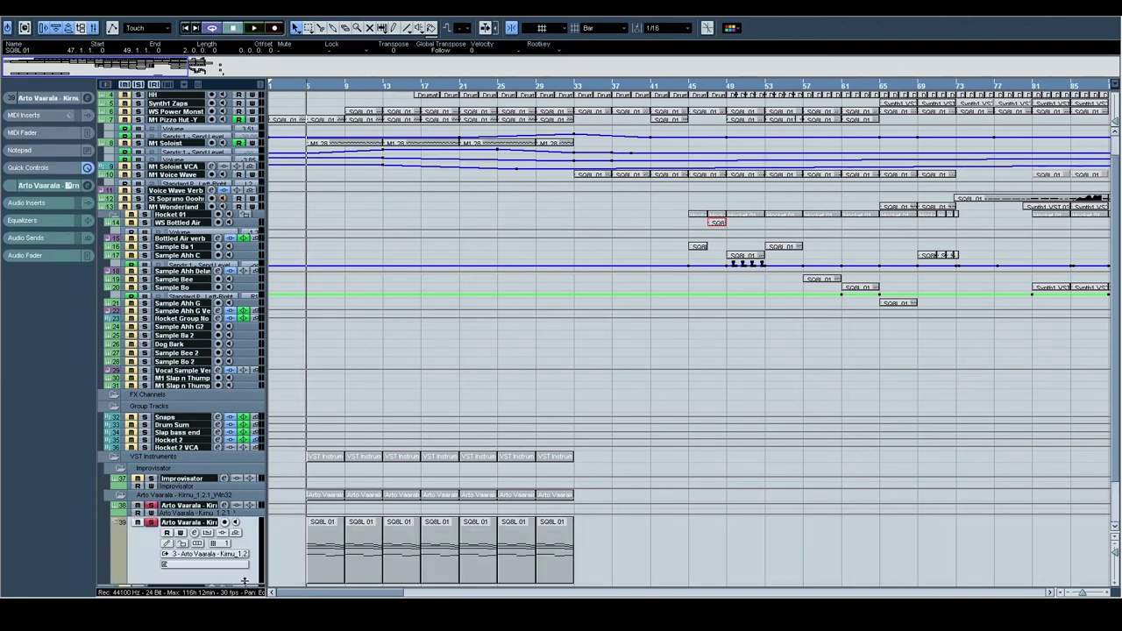
pyautogui.scroll(-2, 447, 260)
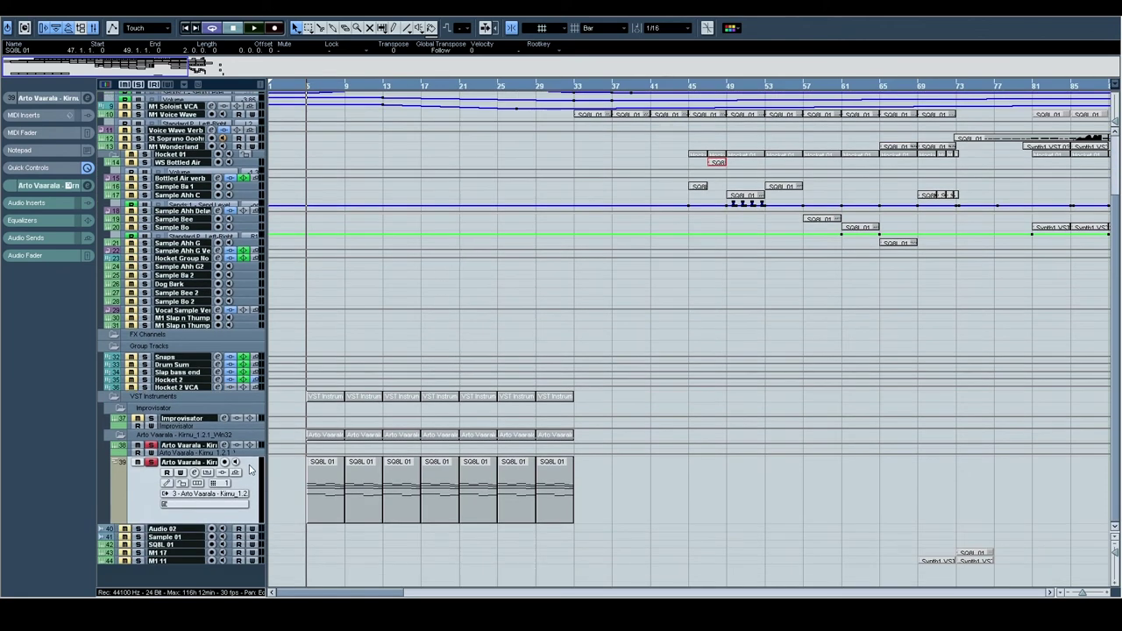
pyautogui.scroll(3, 316, 307)
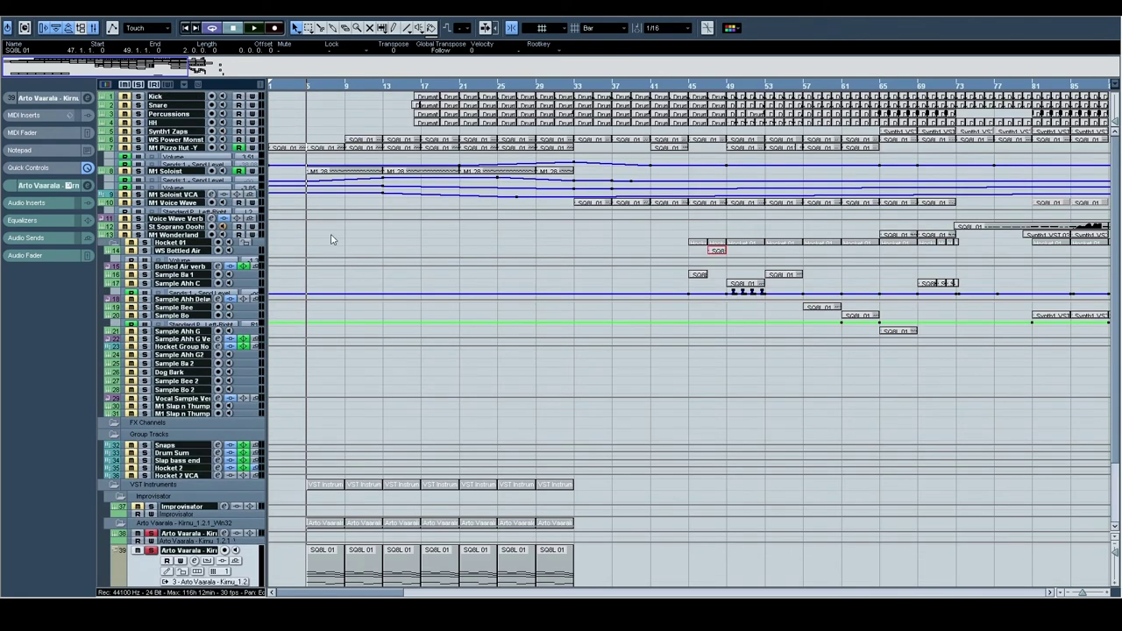
# Solo M1 Soloist and copy the seven Kirnu MIDI parts to bar 289, past the end of the song
pyautogui.click(198, 169)
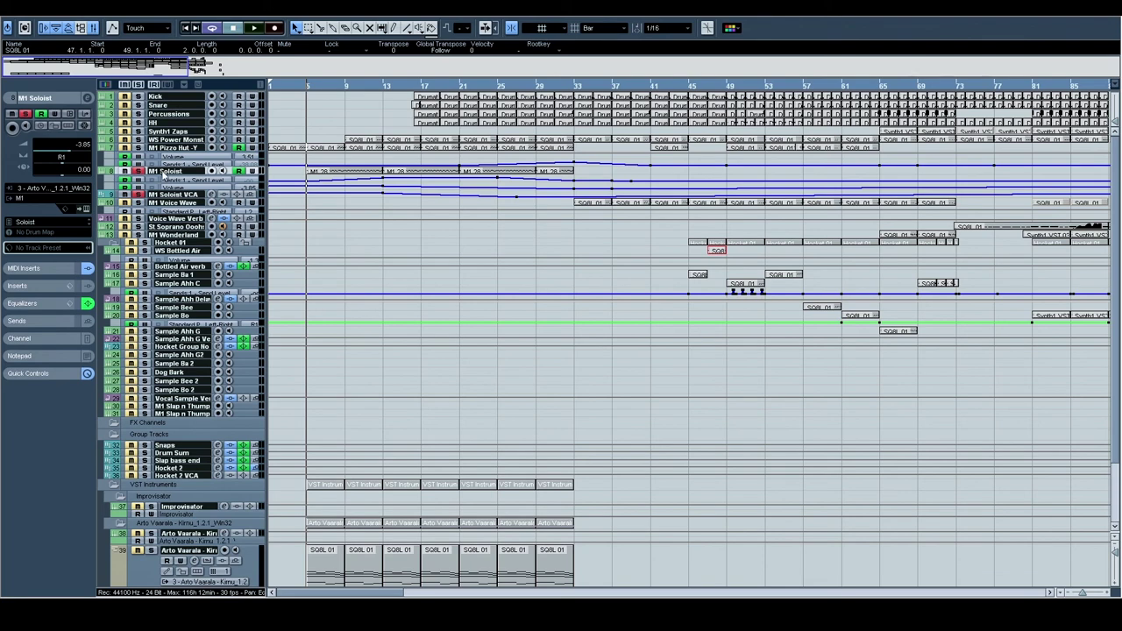
pyautogui.scroll(-3, 334, 321)
pyautogui.moveTo(318, 86); pyautogui.dragTo(234, 49)
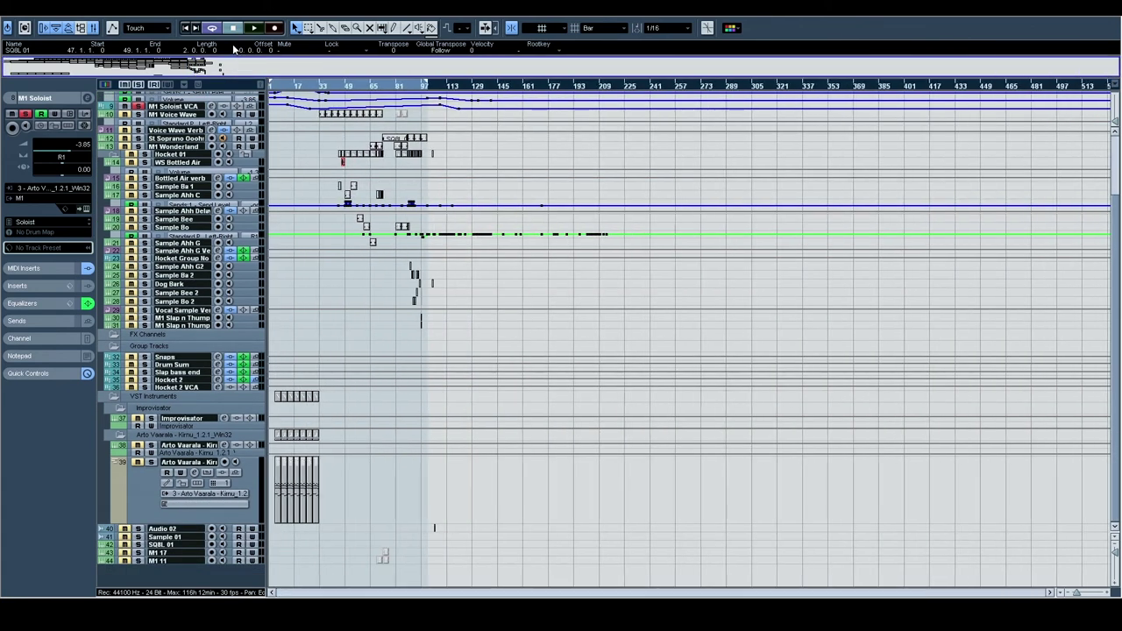
pyautogui.moveTo(353, 465); pyautogui.dragTo(741, 481)
pyautogui.moveTo(728, 86); pyautogui.dragTo(741, 151)
pyautogui.moveTo(591, 349); pyautogui.dragTo(337, 350)
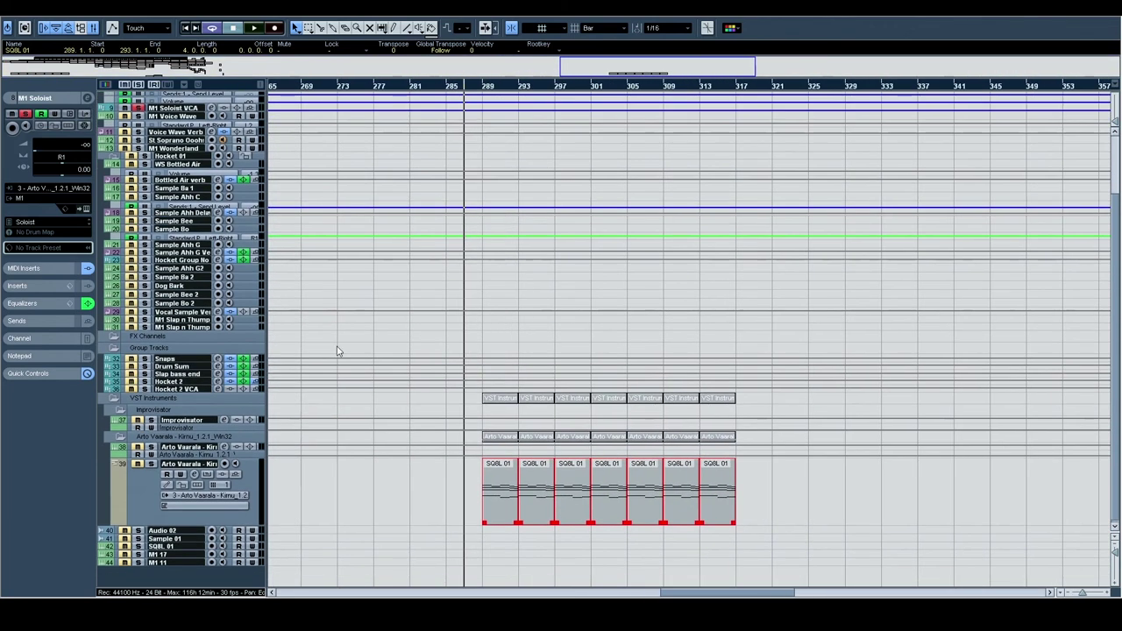
# Select the Kirnu MIDI track with no tracks soloed and play briefly from about bar 287
pyautogui.click(248, 478)
pyautogui.press('space')
pyautogui.scroll(5, 333, 258)
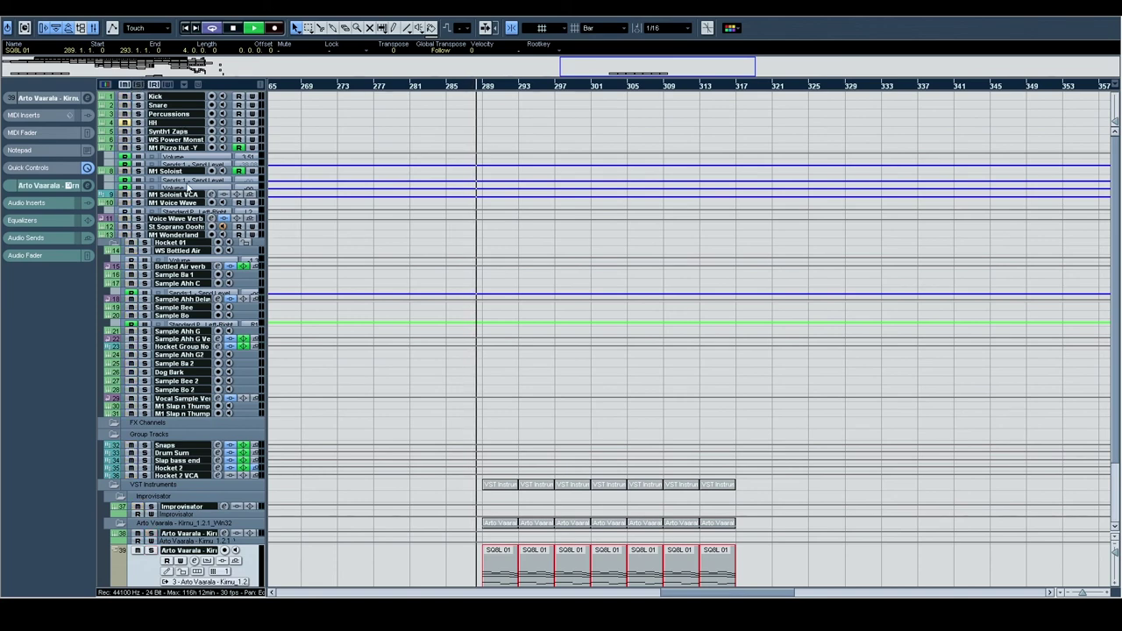
pyautogui.press('space')
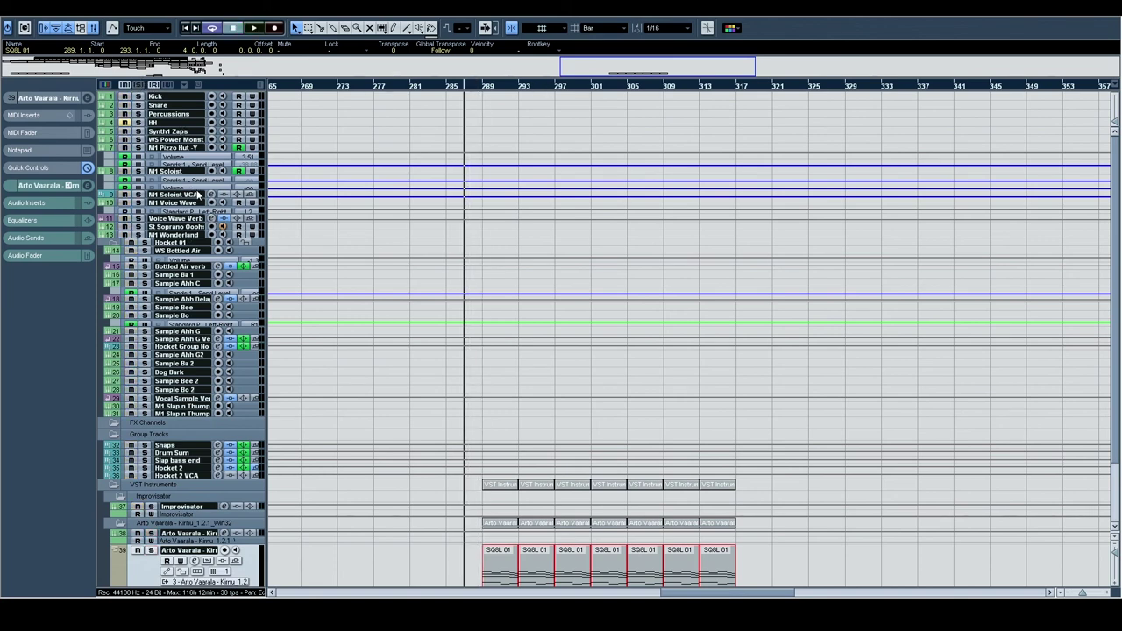
# Return to the start of the song and check the channel settings of M1 Pizzo Hut -Y and M1 Soloist
pyautogui.hscroll(-10, 494, 216)
pyautogui.click(314, 85)
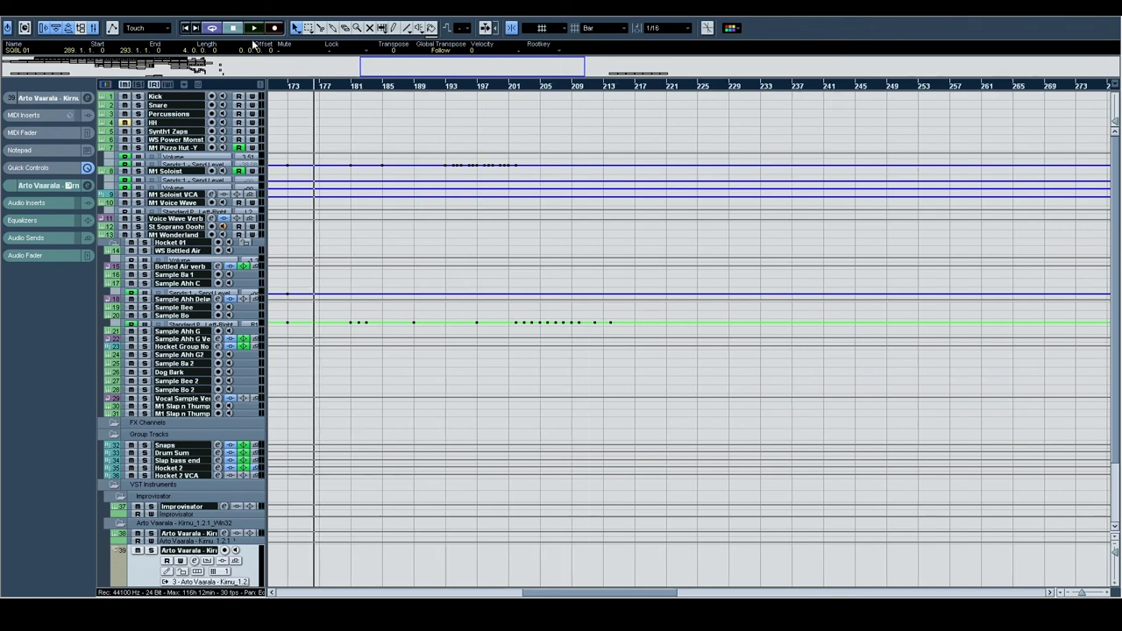
pyautogui.hotkey('shift', 'f')
pyautogui.click(167, 148)
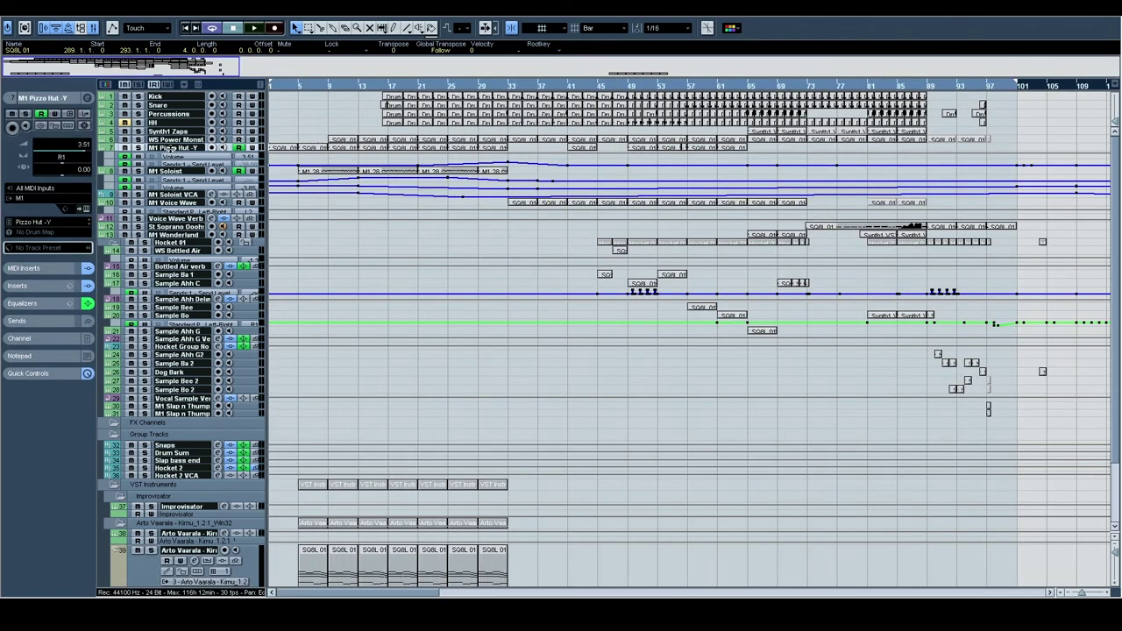
pyautogui.click(180, 170)
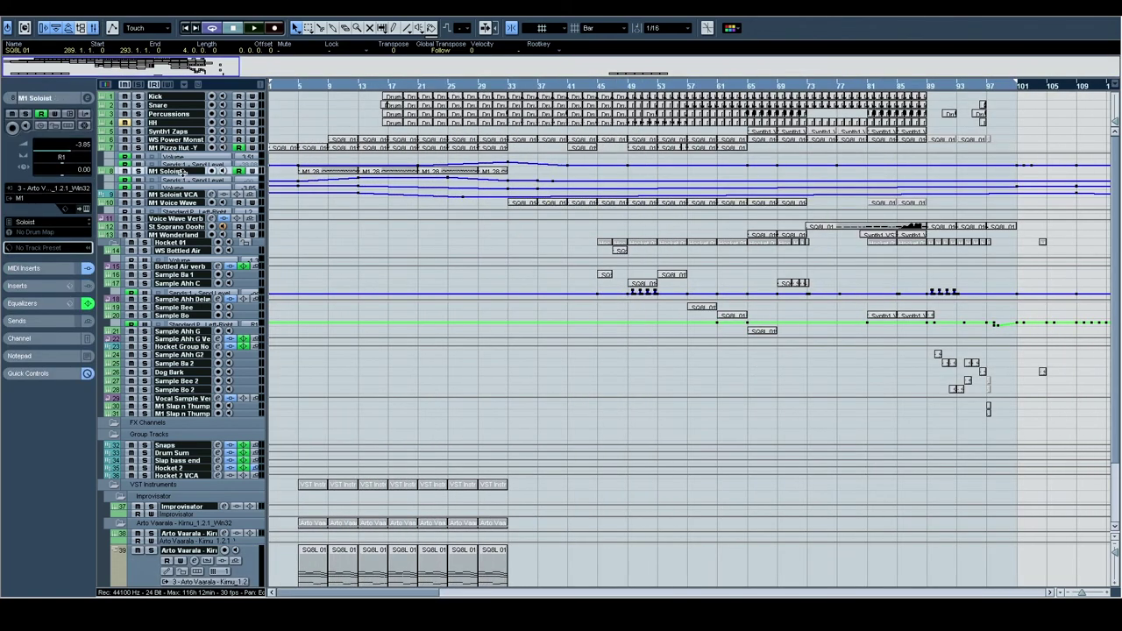
# Enable monitoring on the M1 Soloist track and start playback at the copied Kirnu parts at bar 289
pyautogui.moveTo(938, 251); pyautogui.dragTo(430, 223)
pyautogui.moveTo(867, 238); pyautogui.dragTo(443, 223)
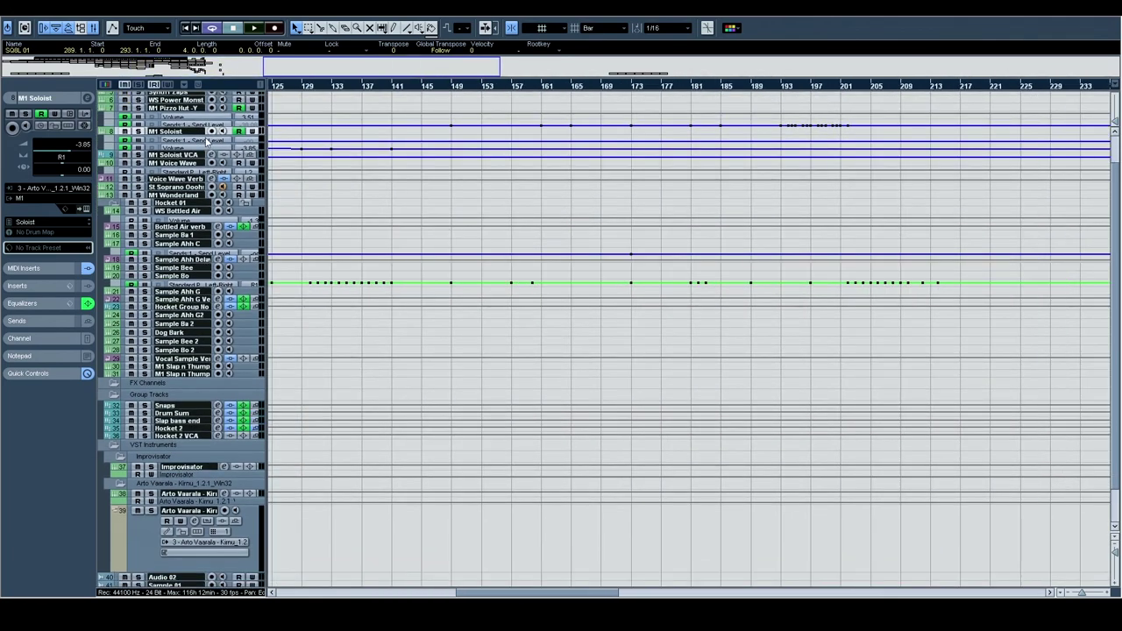
pyautogui.moveTo(881, 277); pyautogui.dragTo(547, 316)
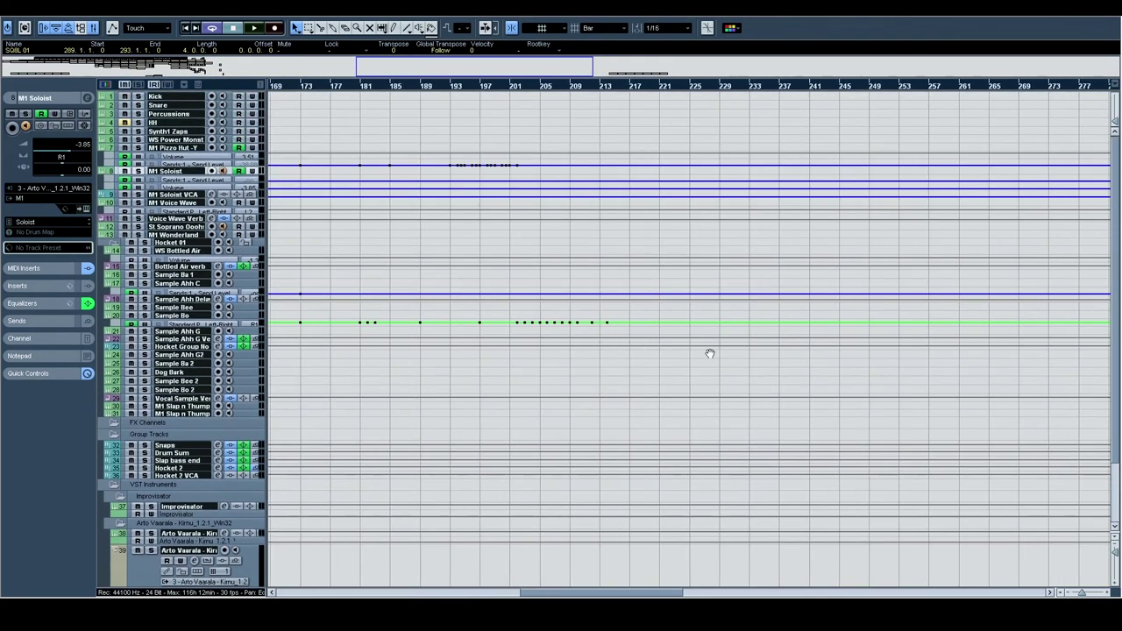
pyautogui.moveTo(712, 349); pyautogui.dragTo(158, 249)
pyautogui.press('space')
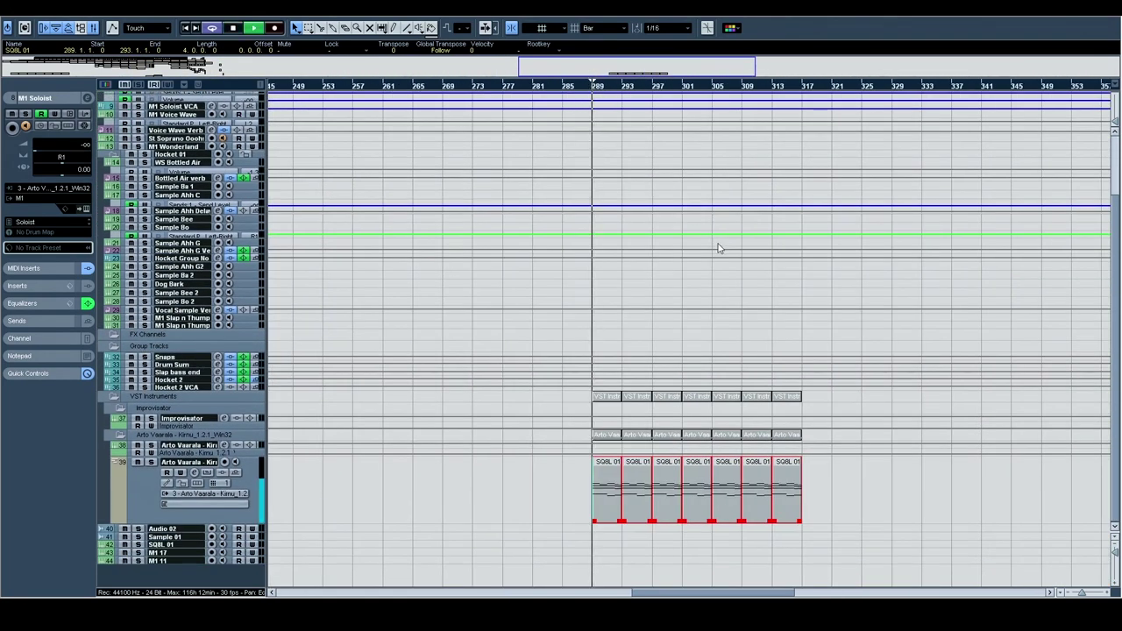
# Open the Kirnu plug-in from its MIDI track during playback and move its window clear of the parts
pyautogui.moveTo(719, 248); pyautogui.dragTo(536, 351)
pyautogui.click(252, 476)
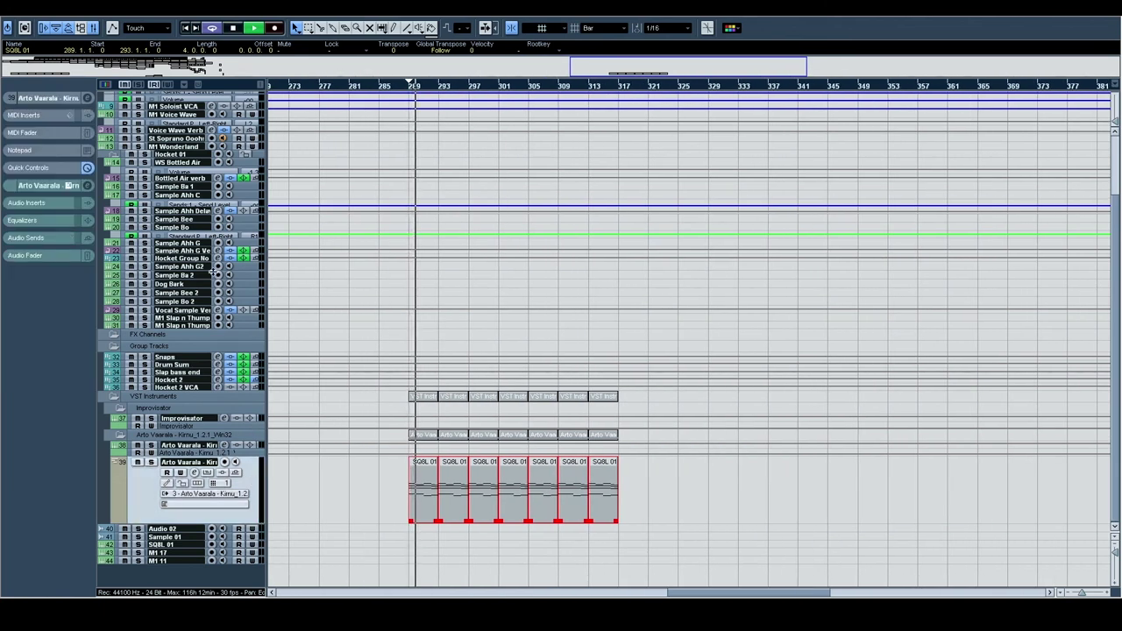
pyautogui.click(52, 187)
pyautogui.click(68, 184)
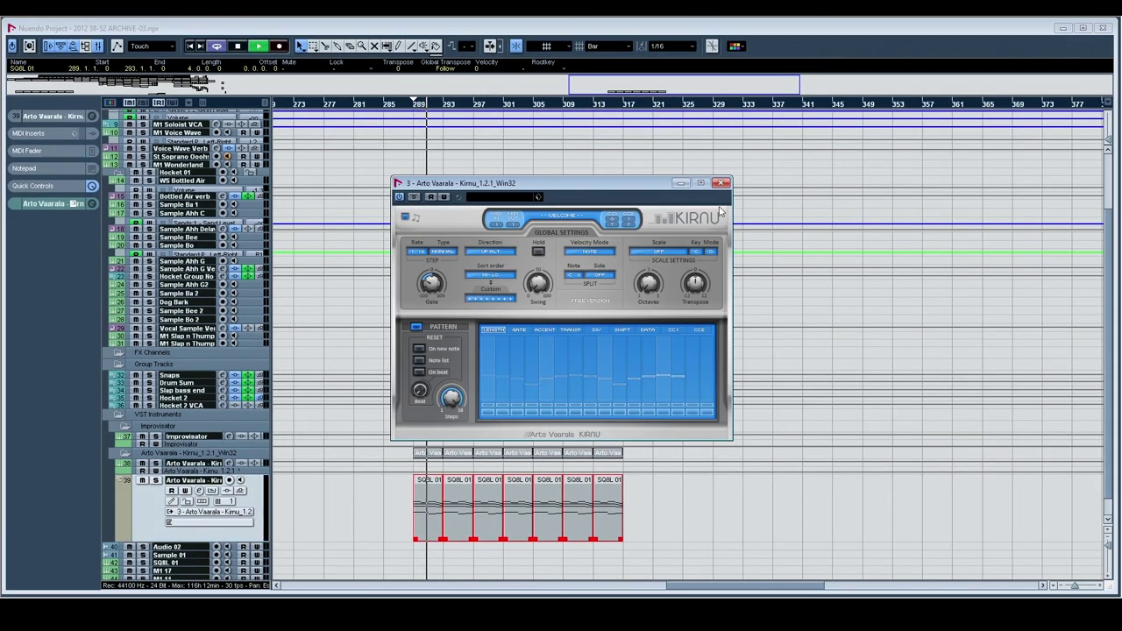
pyautogui.moveTo(574, 184); pyautogui.dragTo(868, 162)
pyautogui.scroll(-2, 519, 238)
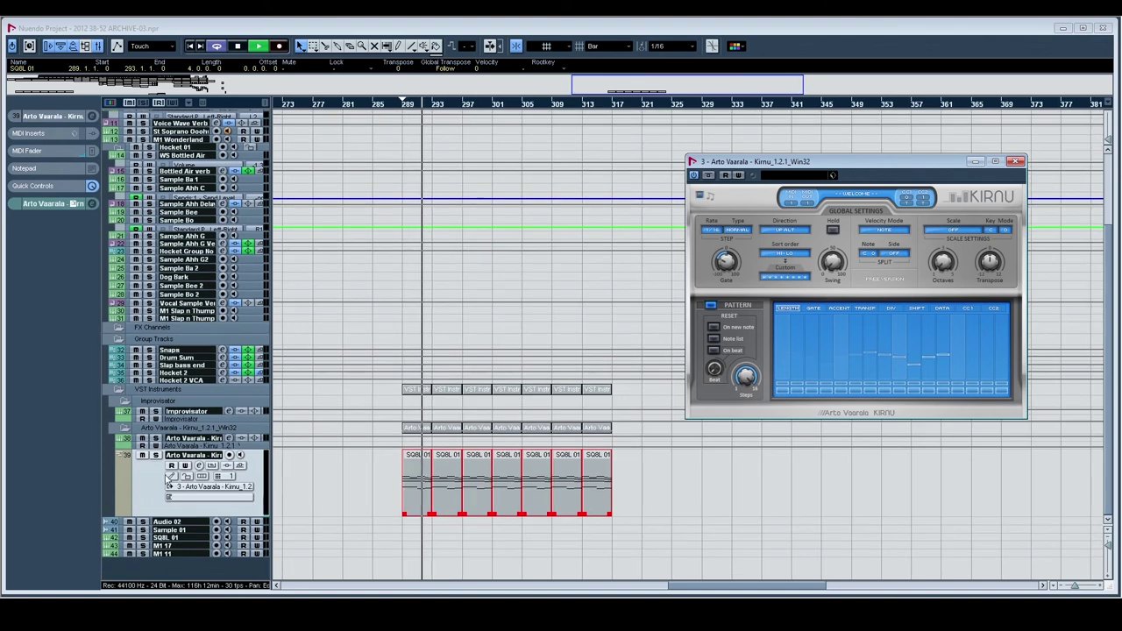
# Close the Kirnu window, compare the MIDI routing of the Kirnu and M1 Soloist tracks, and enlarge the M1 Soloist track
pyautogui.click(52, 116)
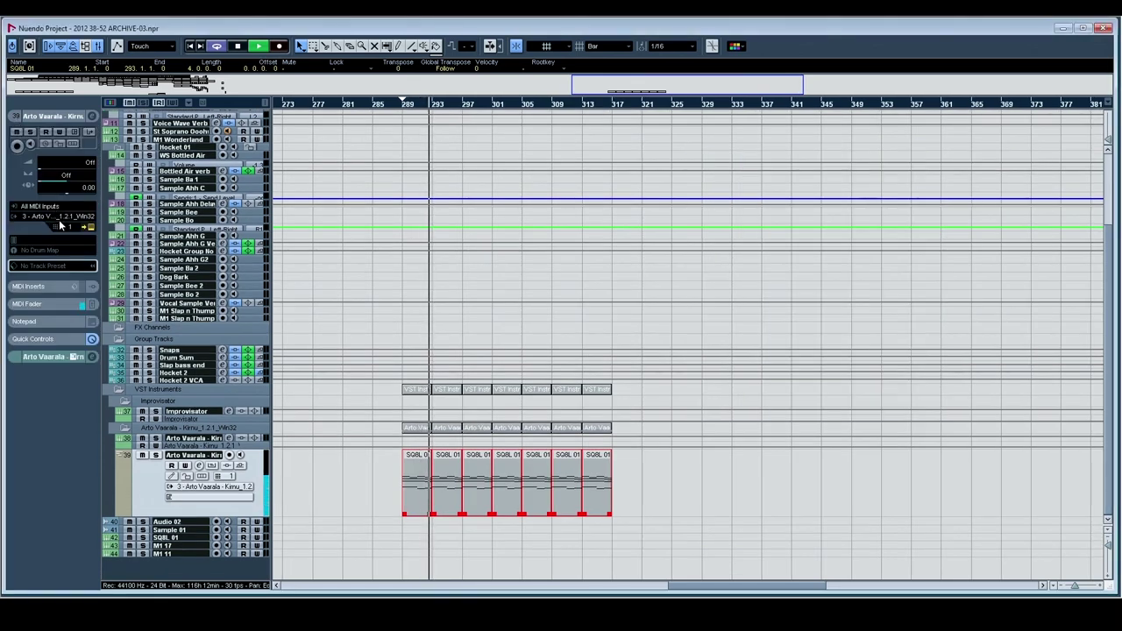
pyautogui.scroll(3, 377, 253)
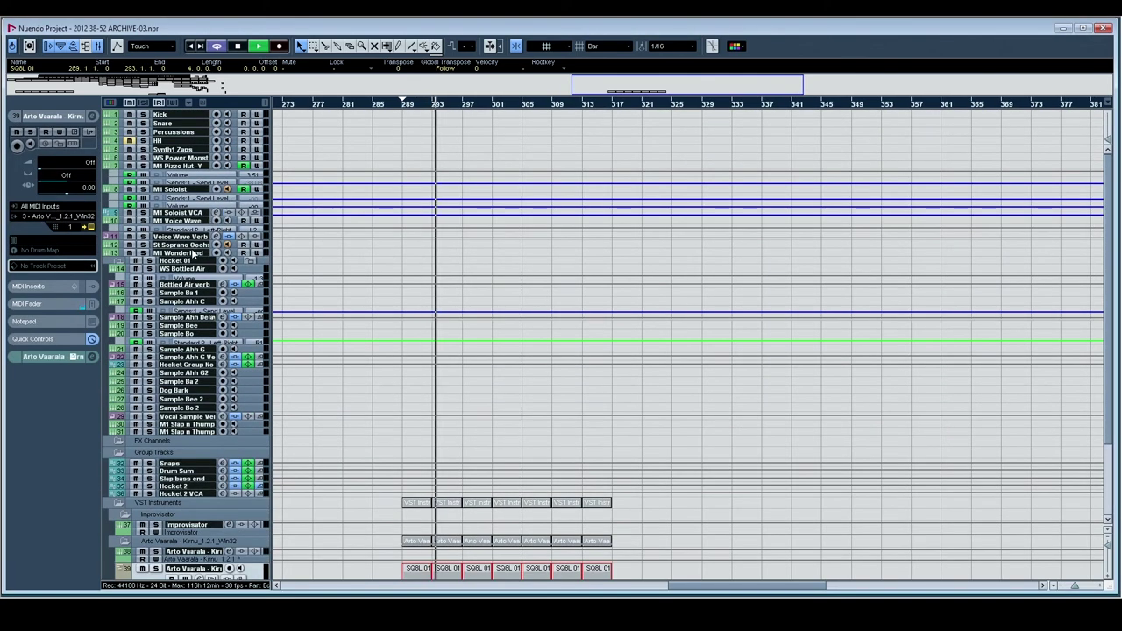
pyautogui.click(191, 191)
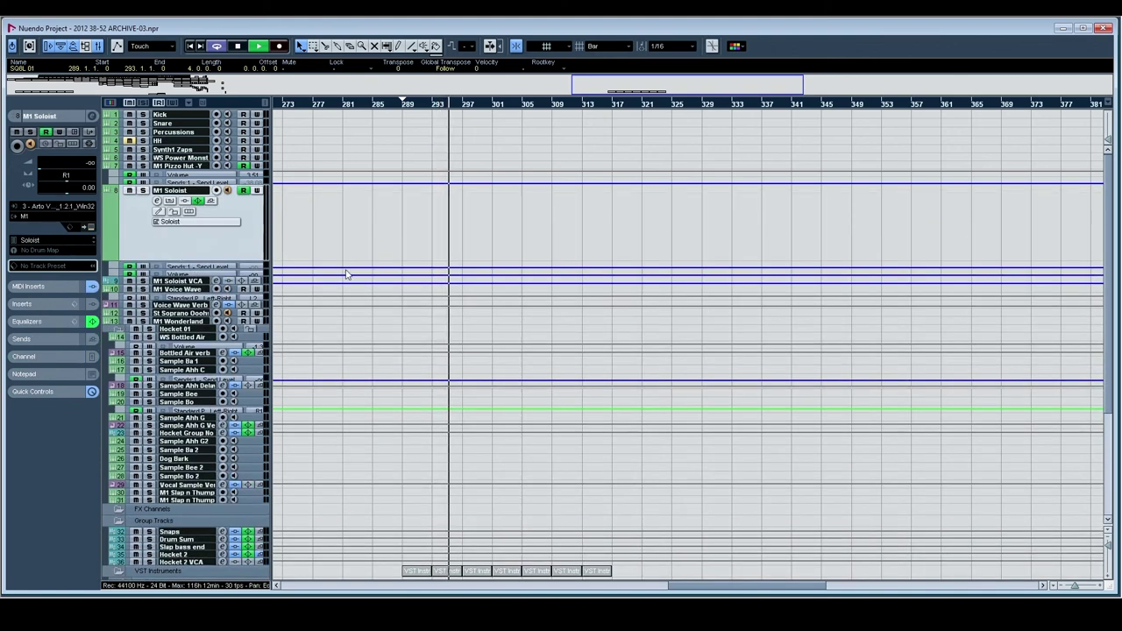
pyautogui.scroll(-5, 193, 476)
pyautogui.click(160, 492)
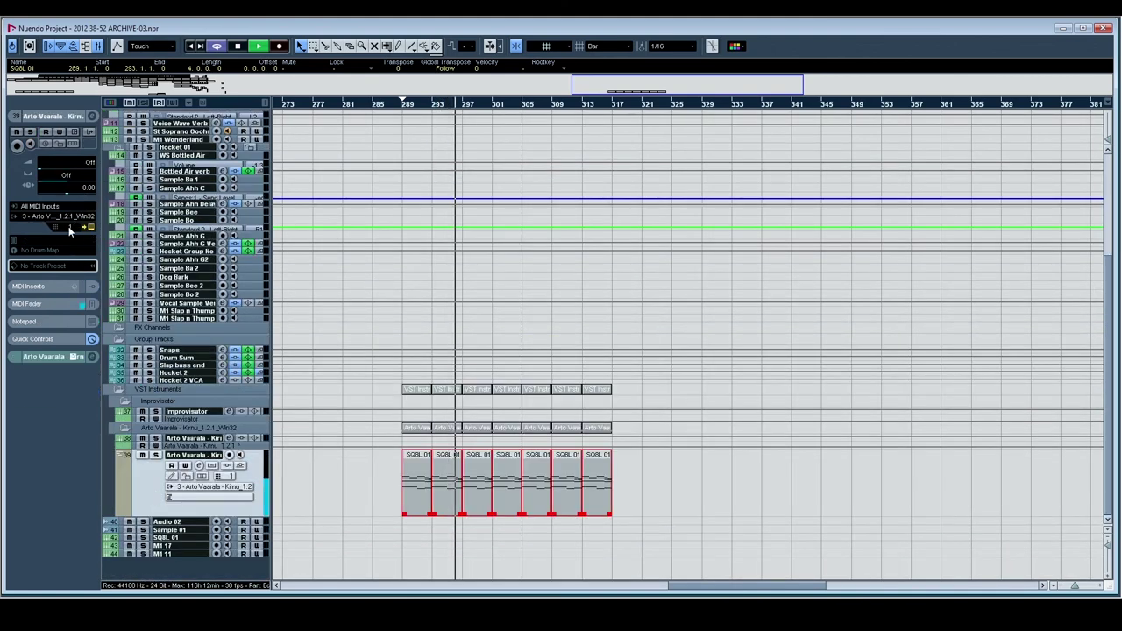
pyautogui.hscroll(2, 348, 252)
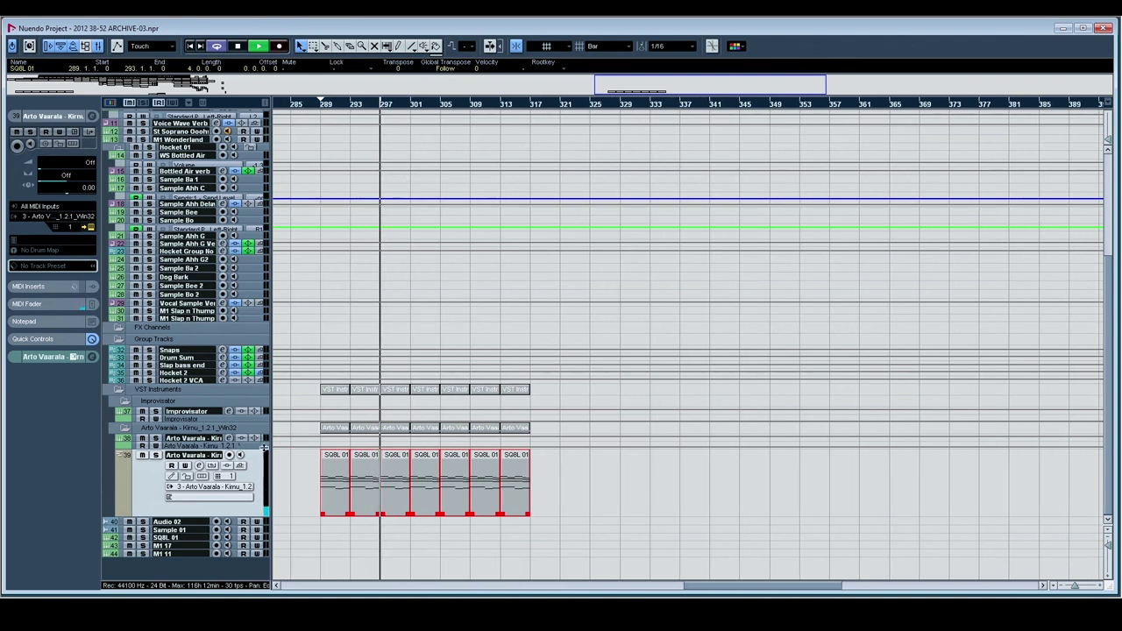
# Show the Kirnu plug-in again, and check the MIDI input routing of St Soprano Oohs and M1 Soloist
pyautogui.click(88, 227)
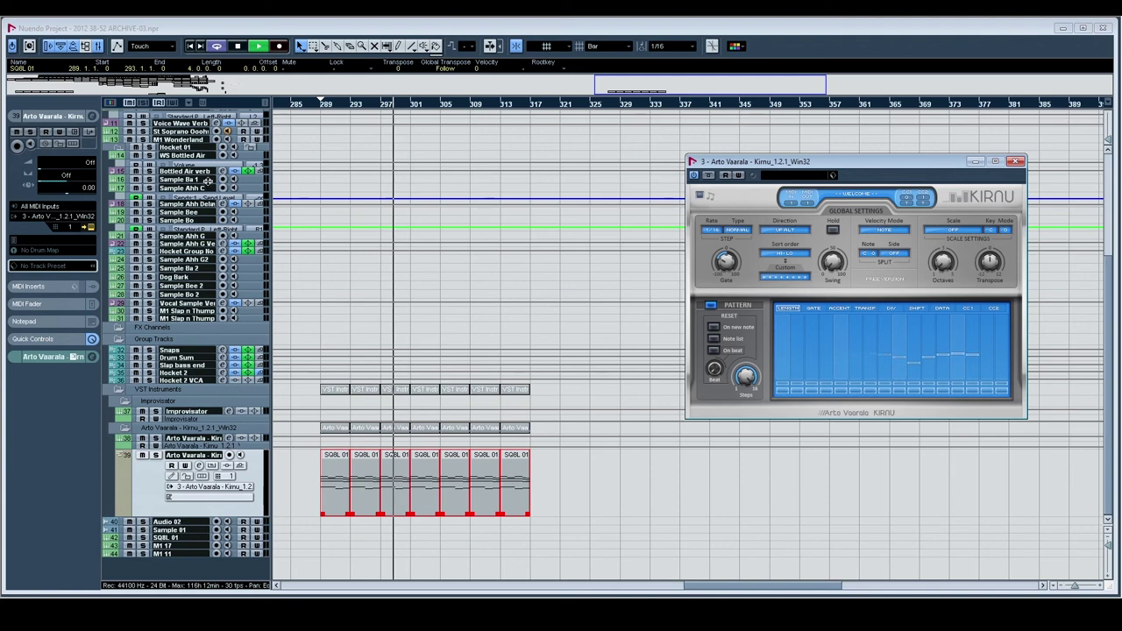
pyautogui.click(198, 135)
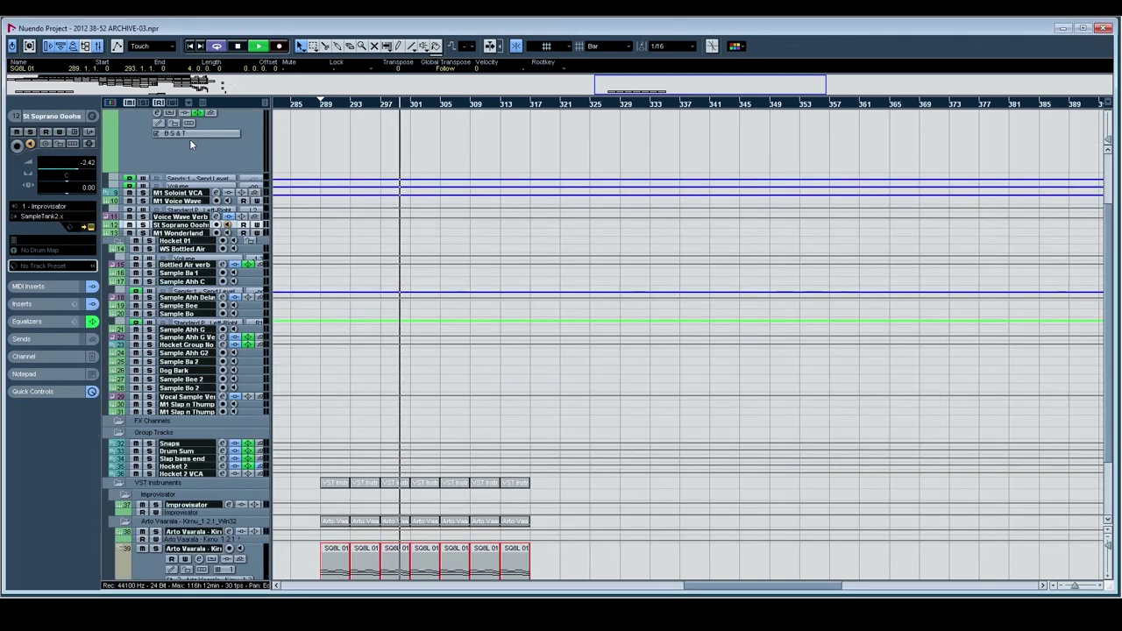
pyautogui.scroll(3, 195, 176)
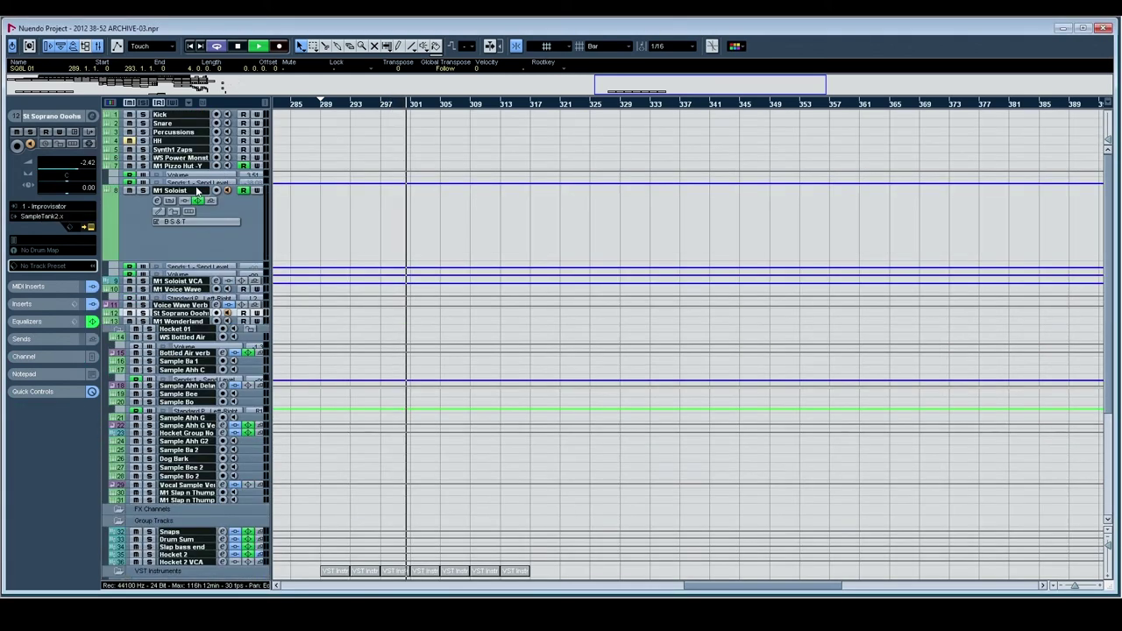
pyautogui.scroll(3, 198, 207)
pyautogui.click(203, 210)
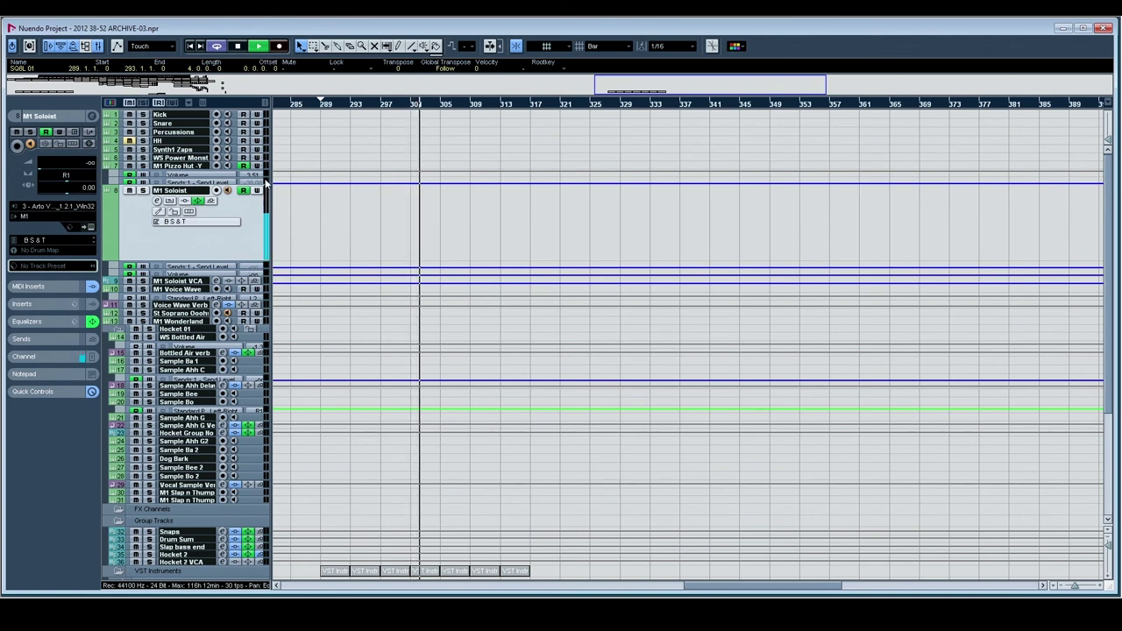
# Turn off automation reading on M1 Soloist, restart playback from bar 289, and use the Soloist program
pyautogui.press('space')
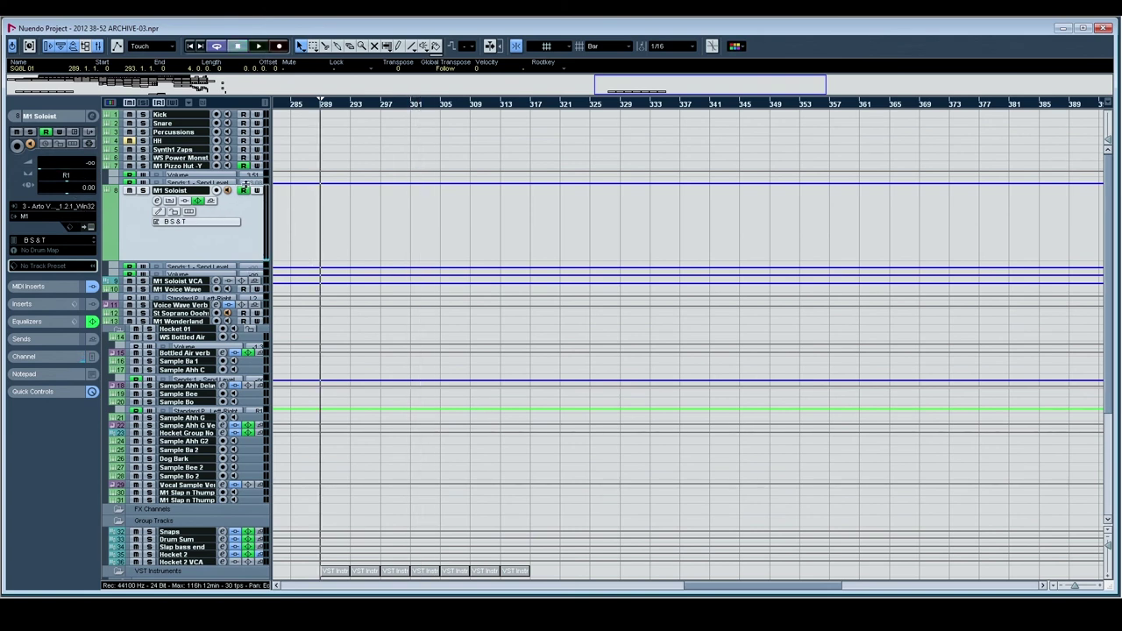
pyautogui.click(244, 189)
pyautogui.scroll(-2, 393, 166)
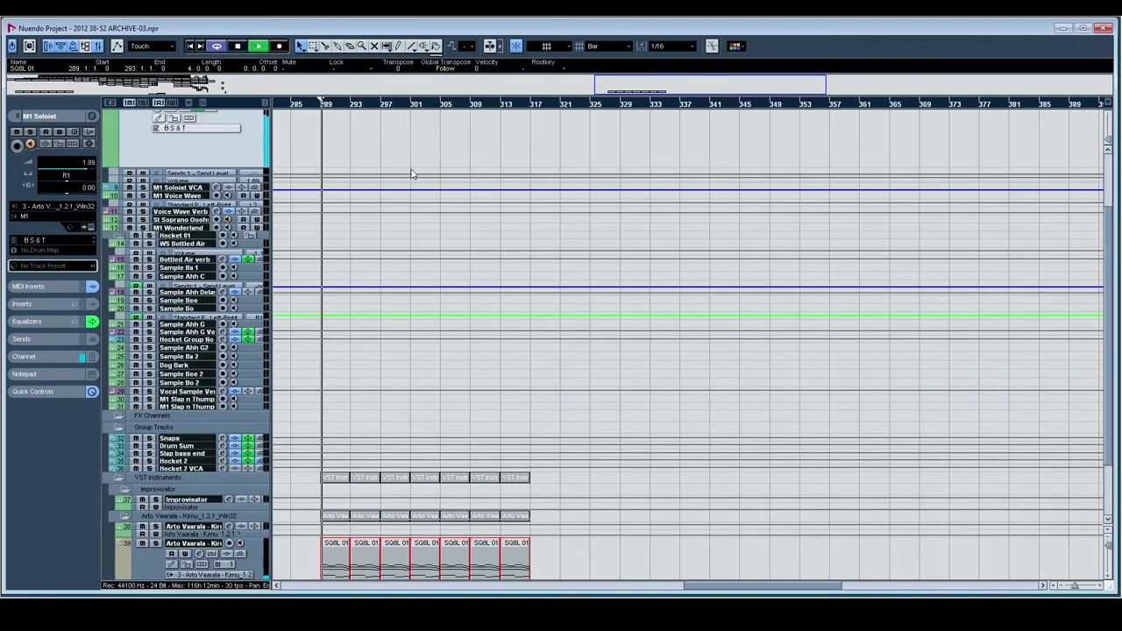
pyautogui.scroll(2, 350, 159)
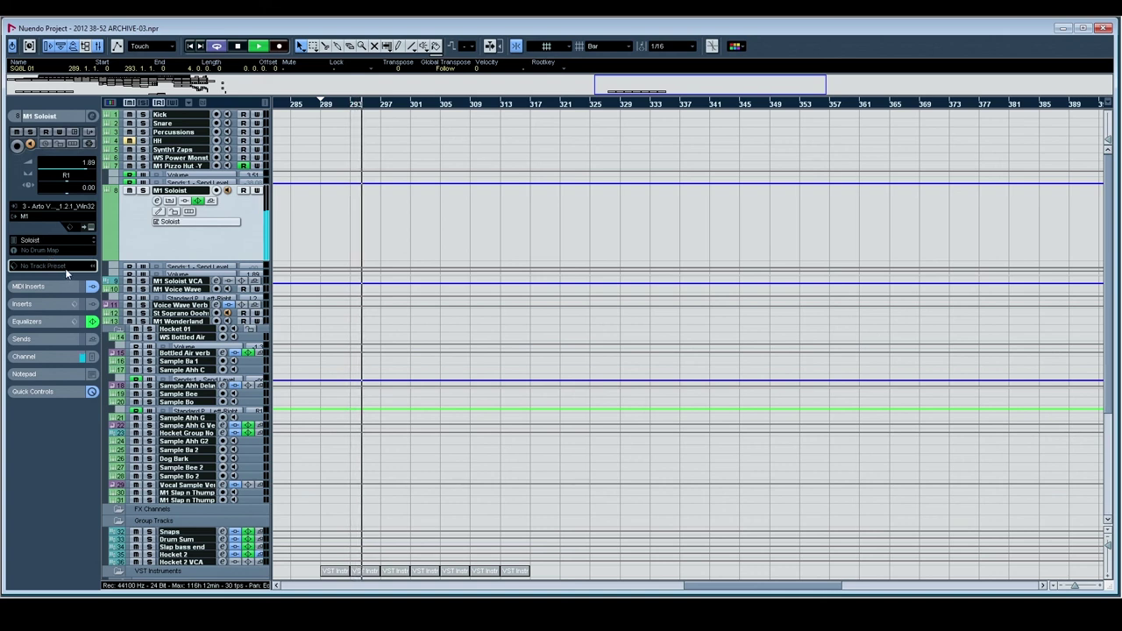
# Play from bar 289 and examine M1 Soloist's equalizer and insert settings in its channel settings window
pyautogui.click(90, 115)
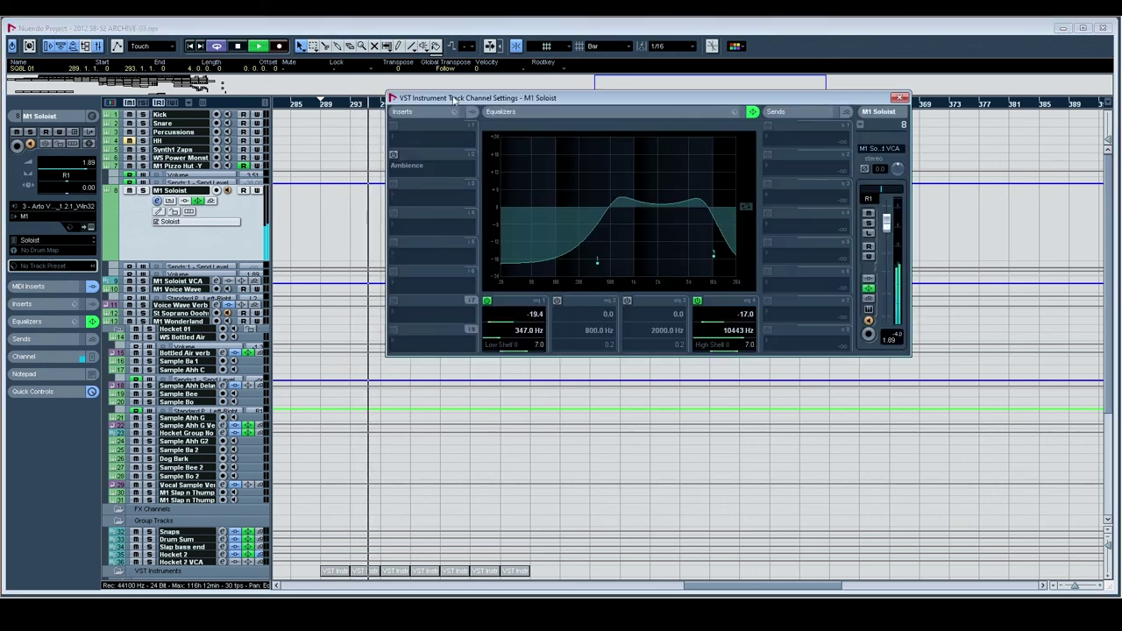
pyautogui.press('space')
pyautogui.click(91, 116)
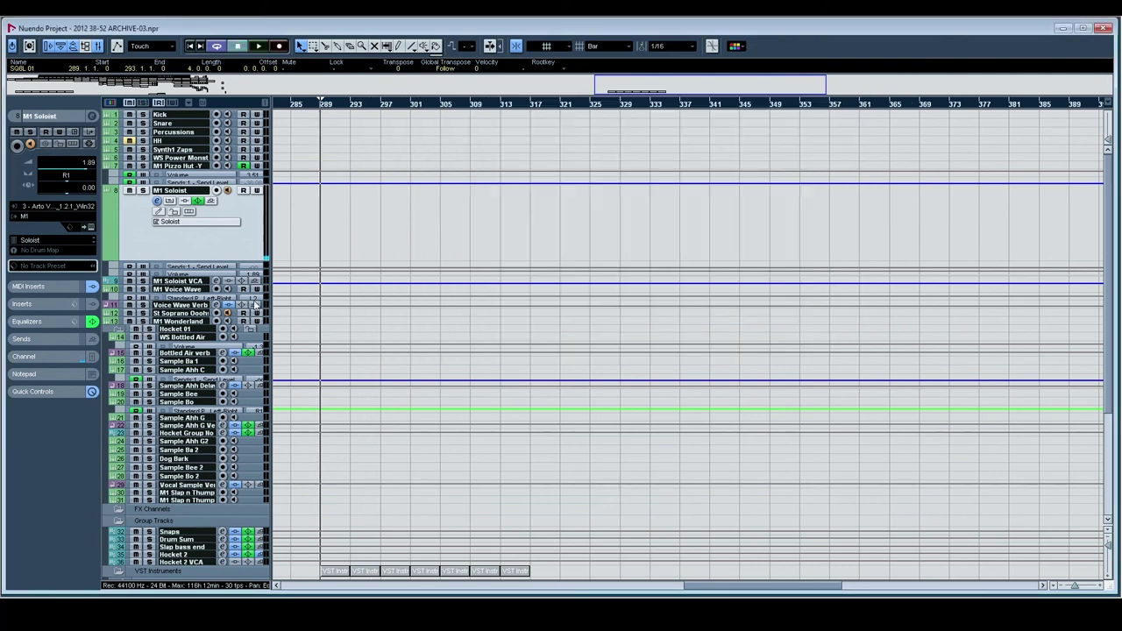
pyautogui.scroll(-5, 335, 361)
pyautogui.press('space')
pyautogui.scroll(5, 353, 282)
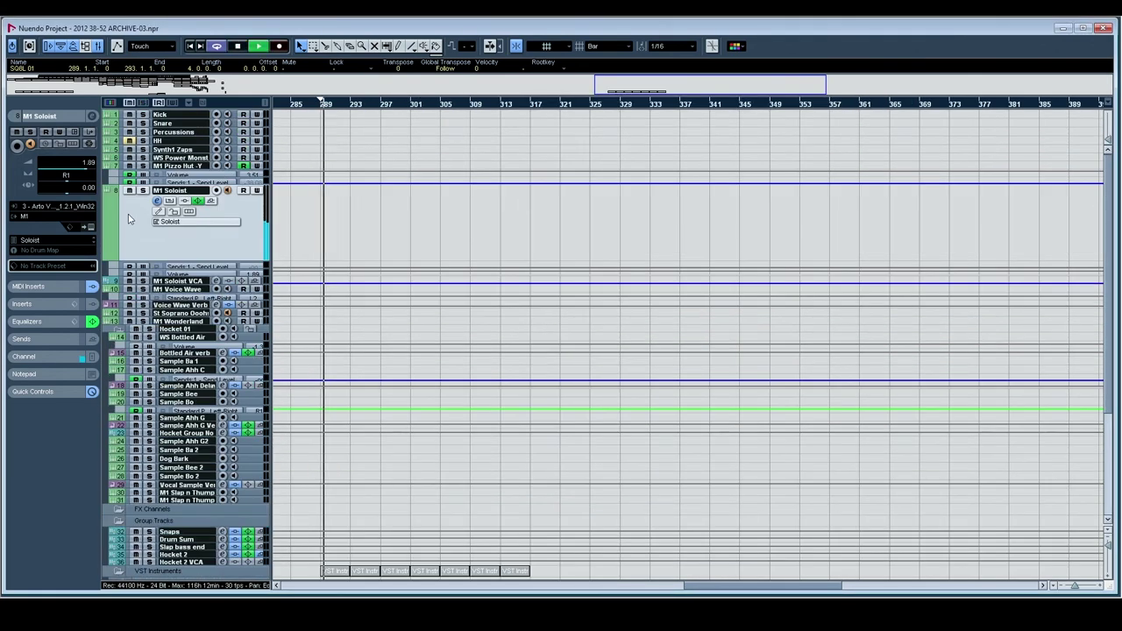
pyautogui.click(90, 115)
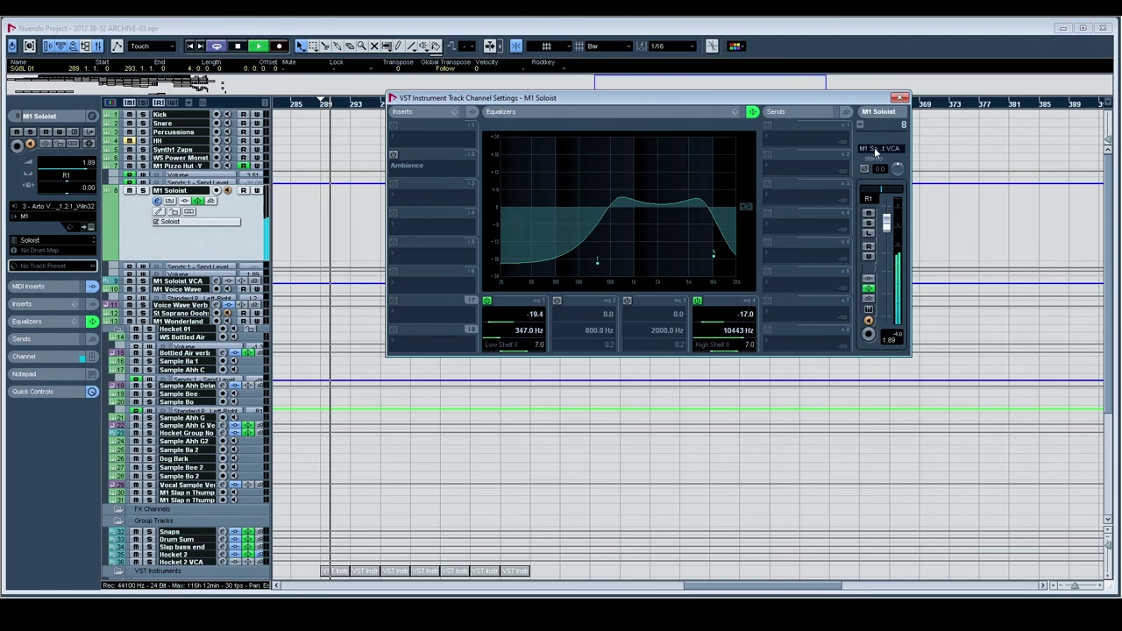
pyautogui.click(900, 96)
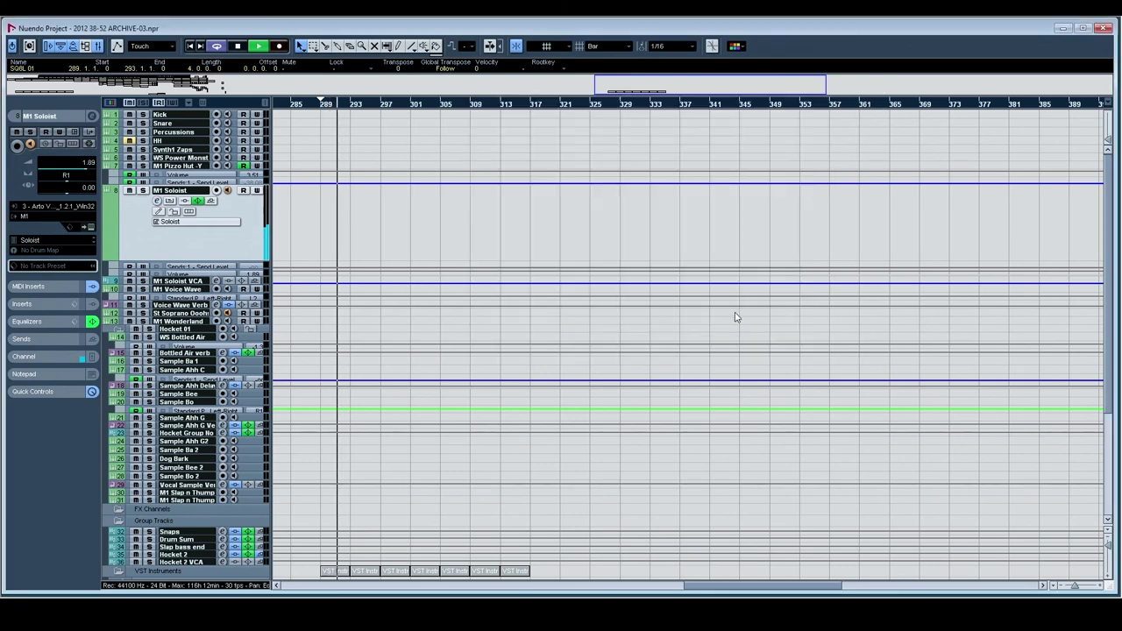
# Examine the chord notes of the copied Kirnu parts from bar 289 in the Key Editor, and return to the project with playback running
pyautogui.scroll(-5, 731, 309)
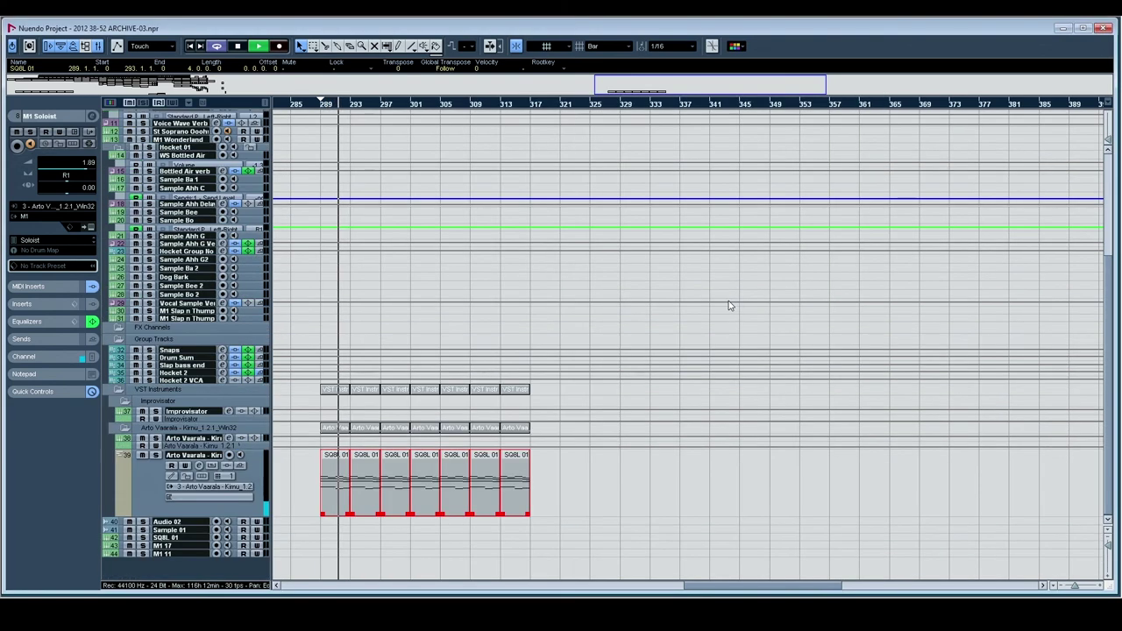
pyautogui.doubleClick(352, 492)
pyautogui.doubleClick(411, 68)
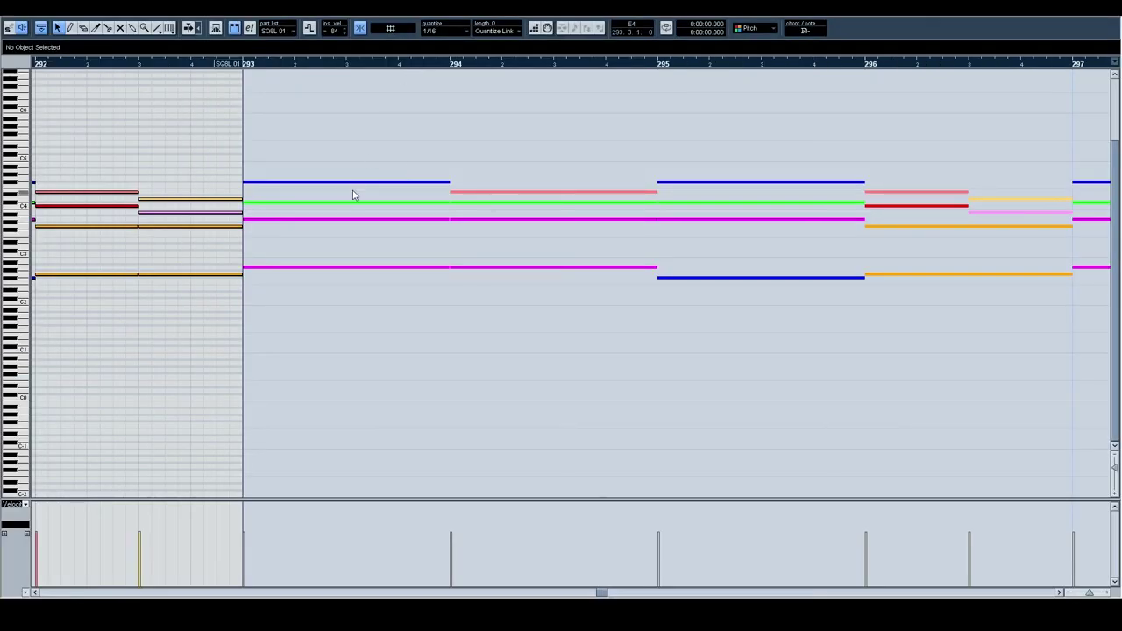
pyautogui.moveTo(549, 302); pyautogui.dragTo(510, 304)
pyautogui.press('space')
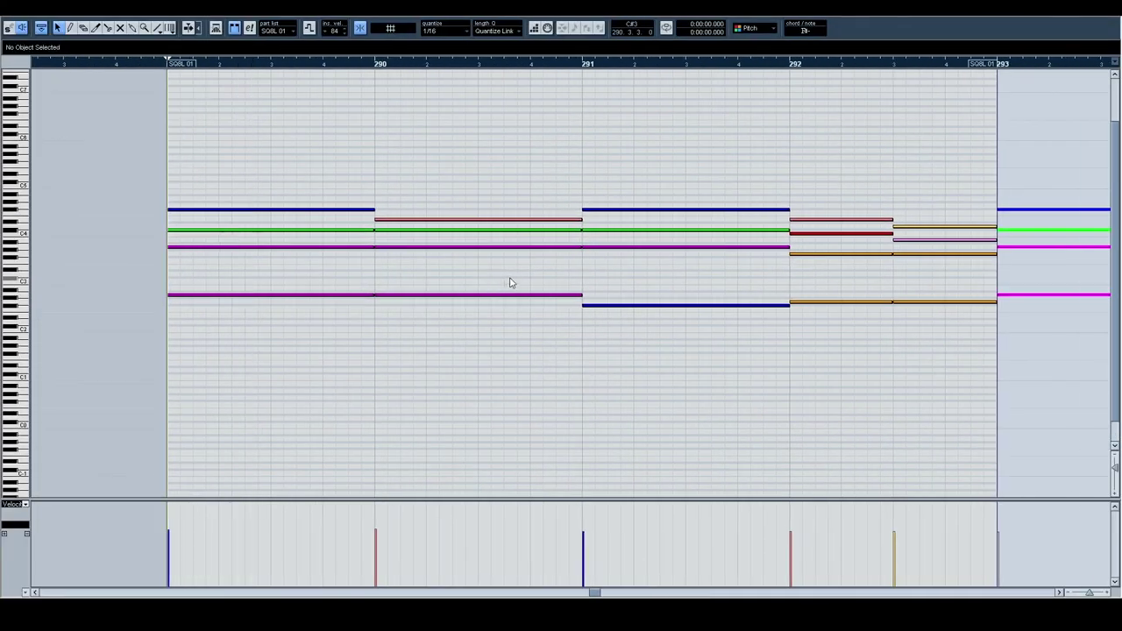
pyautogui.press('space')
pyautogui.click(1114, 9)
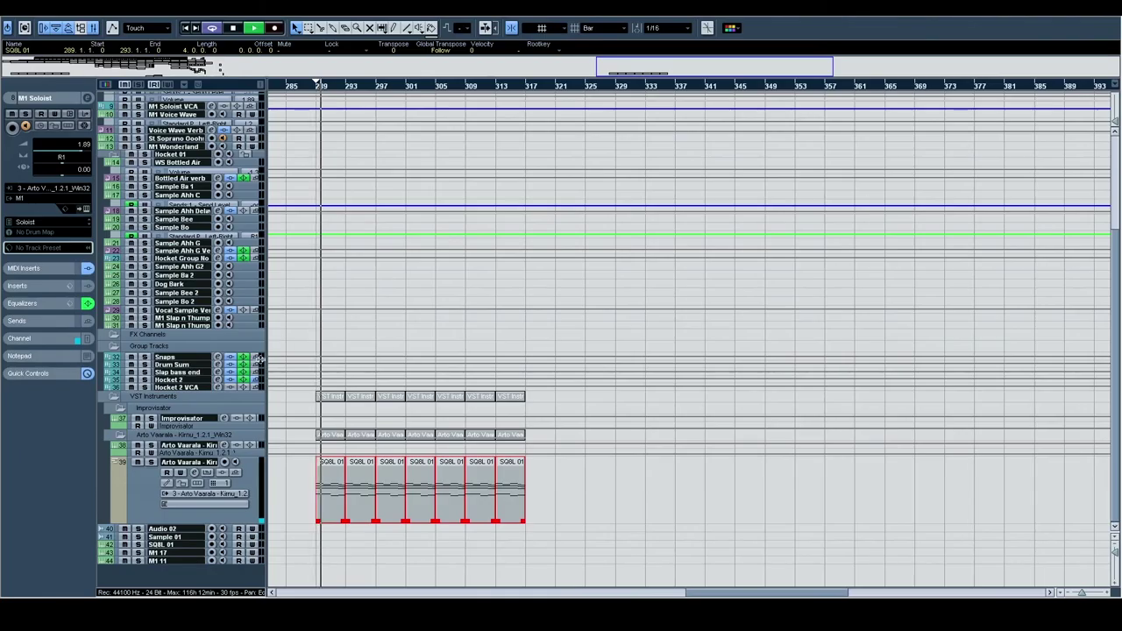
# Show the Kirnu plug-in for its MIDI track, and create an empty M1 Soloist part from bar 290 to 306
pyautogui.click(121, 480)
pyautogui.click(87, 211)
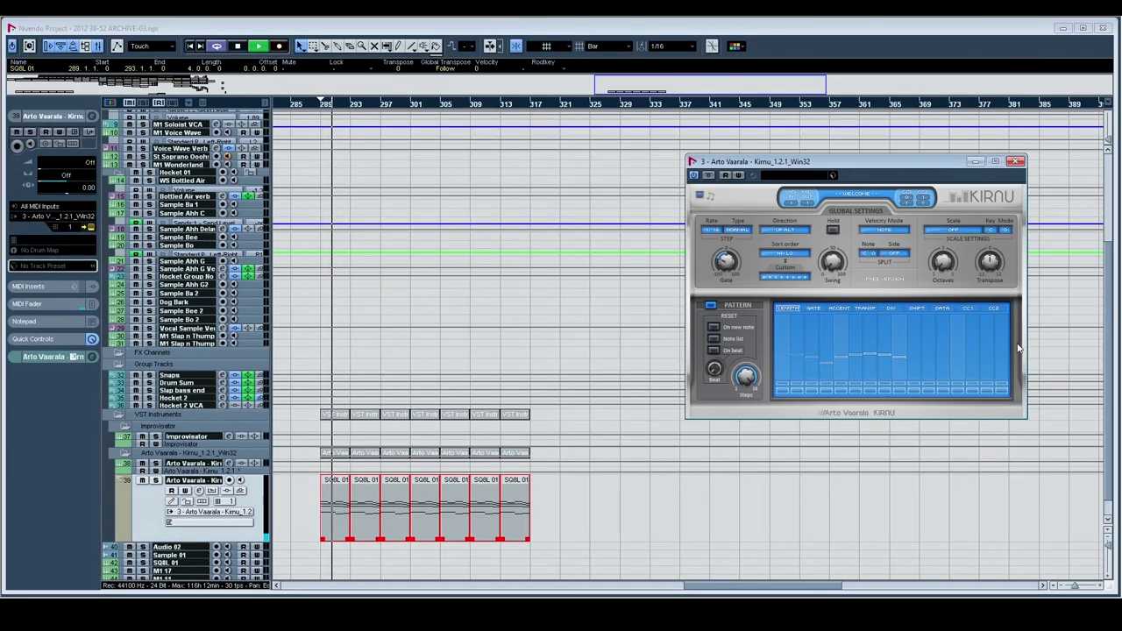
pyautogui.scroll(2, 386, 223)
pyautogui.click(199, 186)
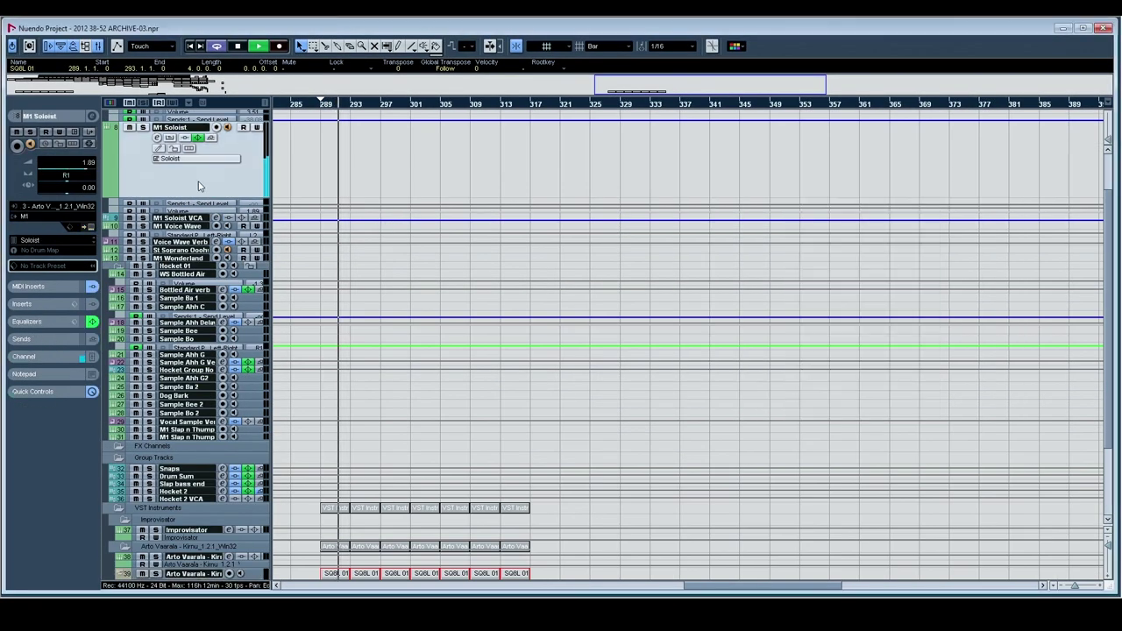
pyautogui.click(309, 560)
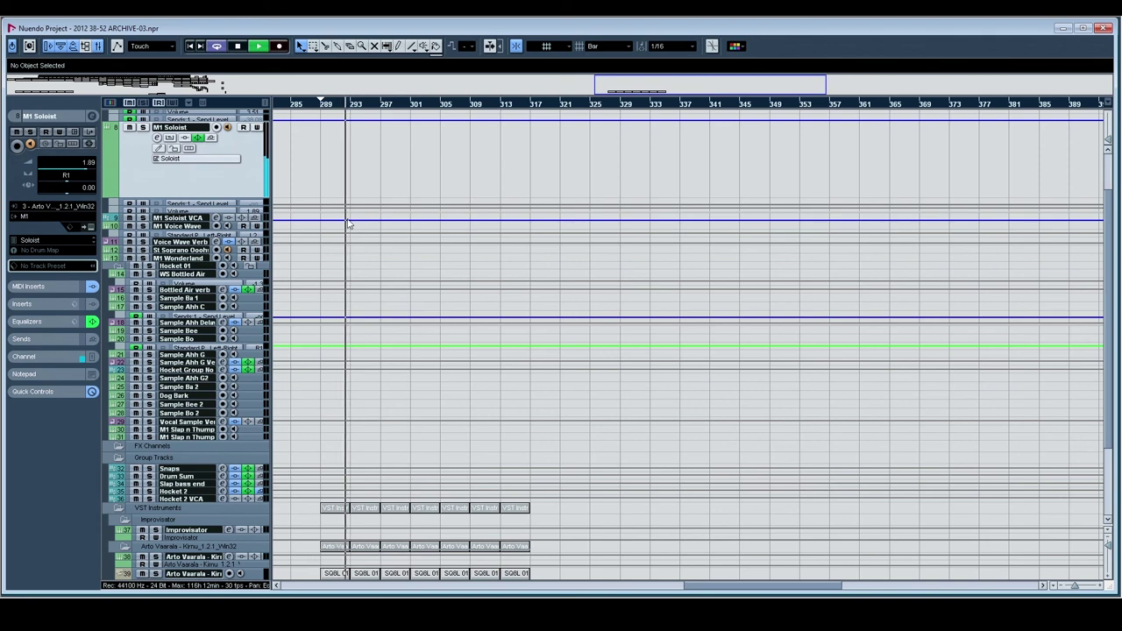
pyautogui.doubleClick(416, 149)
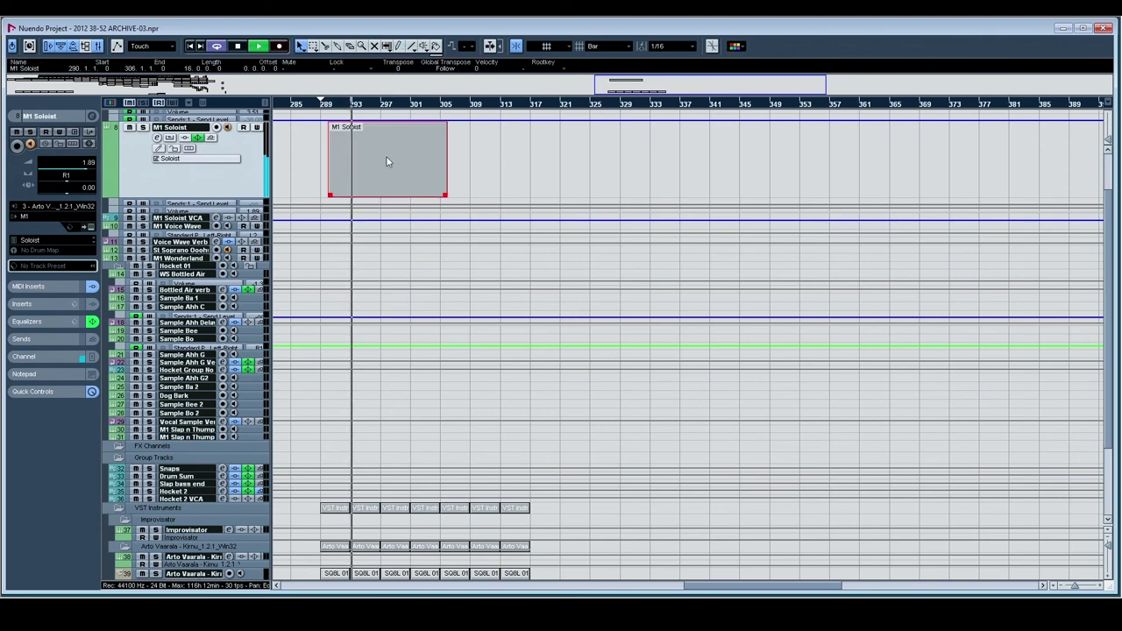
# Open Key Editors for the empty M1 Soloist part and the first SQ8L 01 part on the Kirnu track
pyautogui.doubleClick(386, 157)
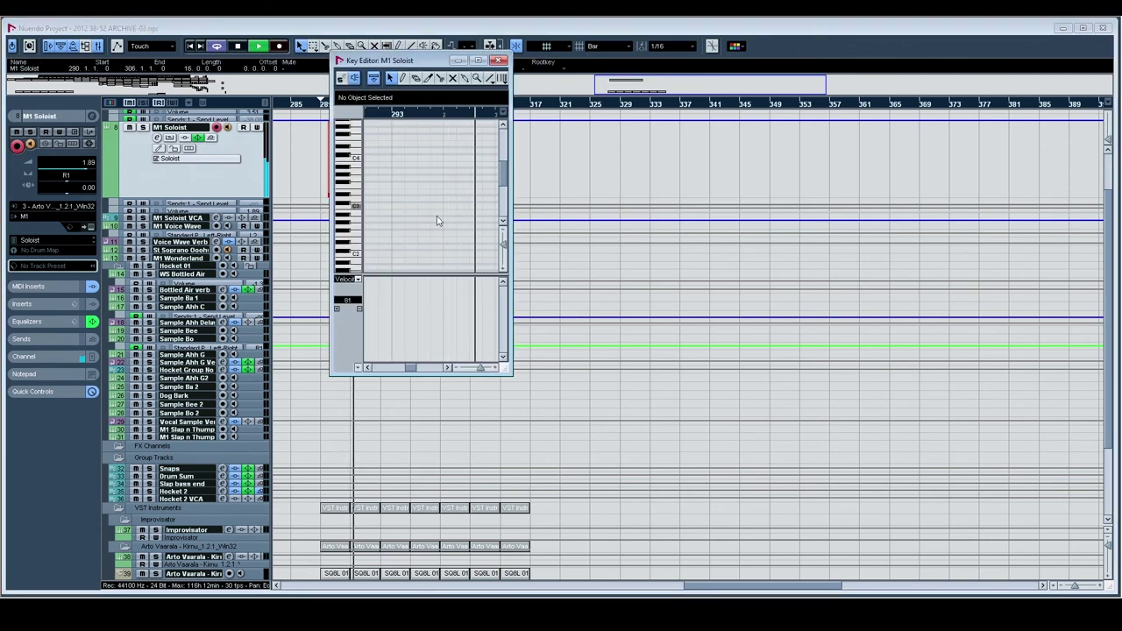
pyautogui.click(342, 575)
pyautogui.moveTo(415, 63); pyautogui.dragTo(843, 76)
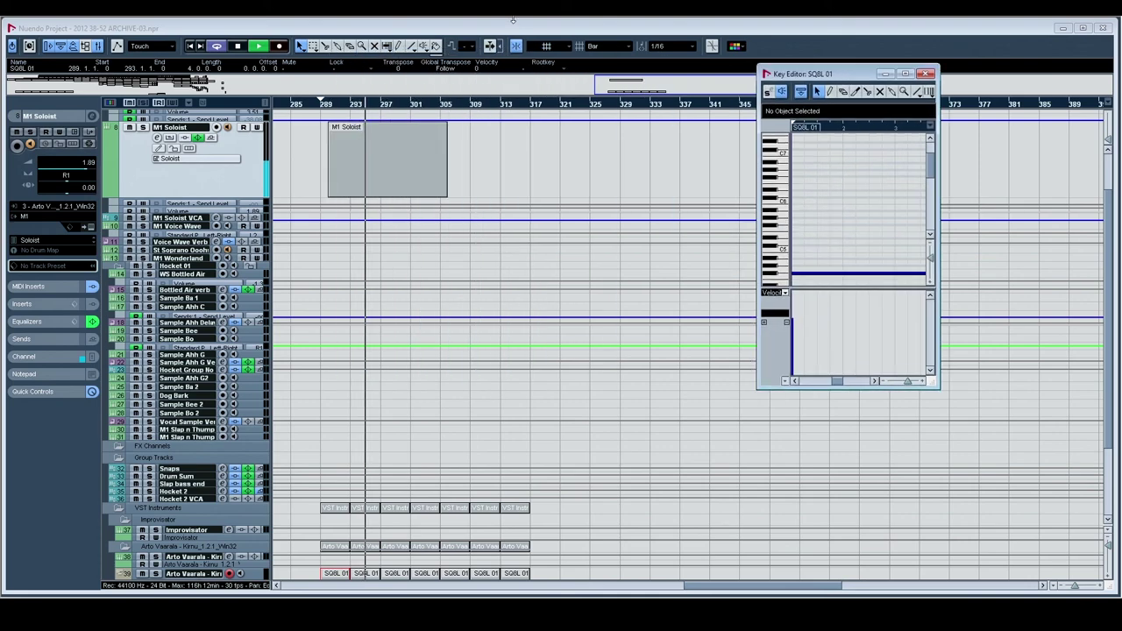
# Move the project window out of the way and enlarge the M1 Soloist and SQ8L 01 Key Editors side by side
pyautogui.moveTo(772, 29); pyautogui.dragTo(680, 283)
pyautogui.moveTo(426, 60); pyautogui.dragTo(263, 367)
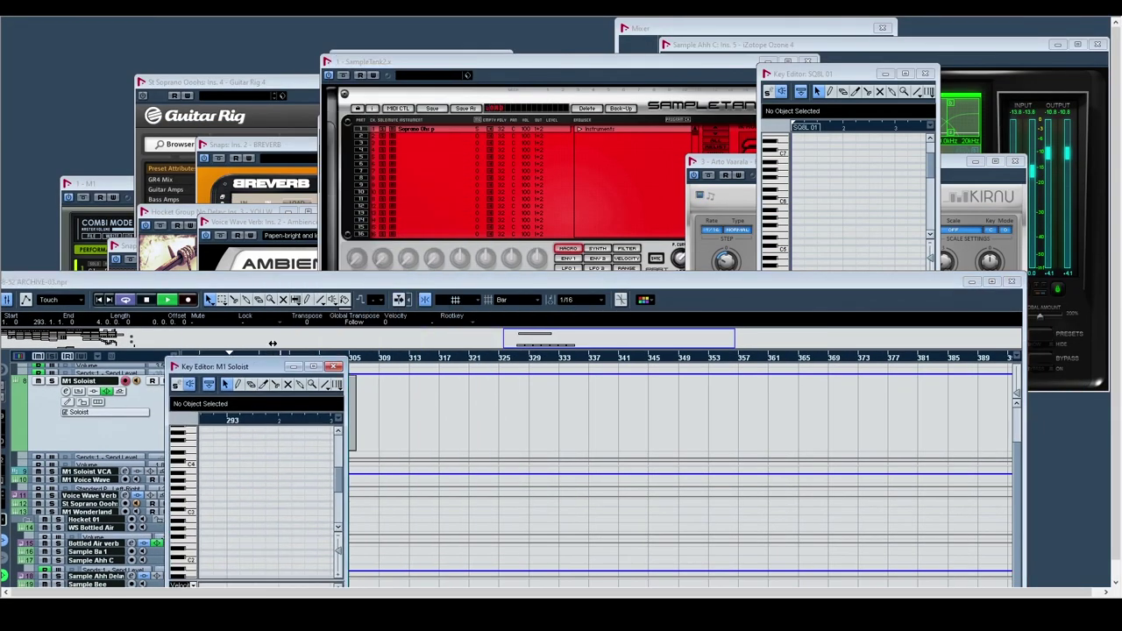
pyautogui.moveTo(842, 81); pyautogui.dragTo(593, 307)
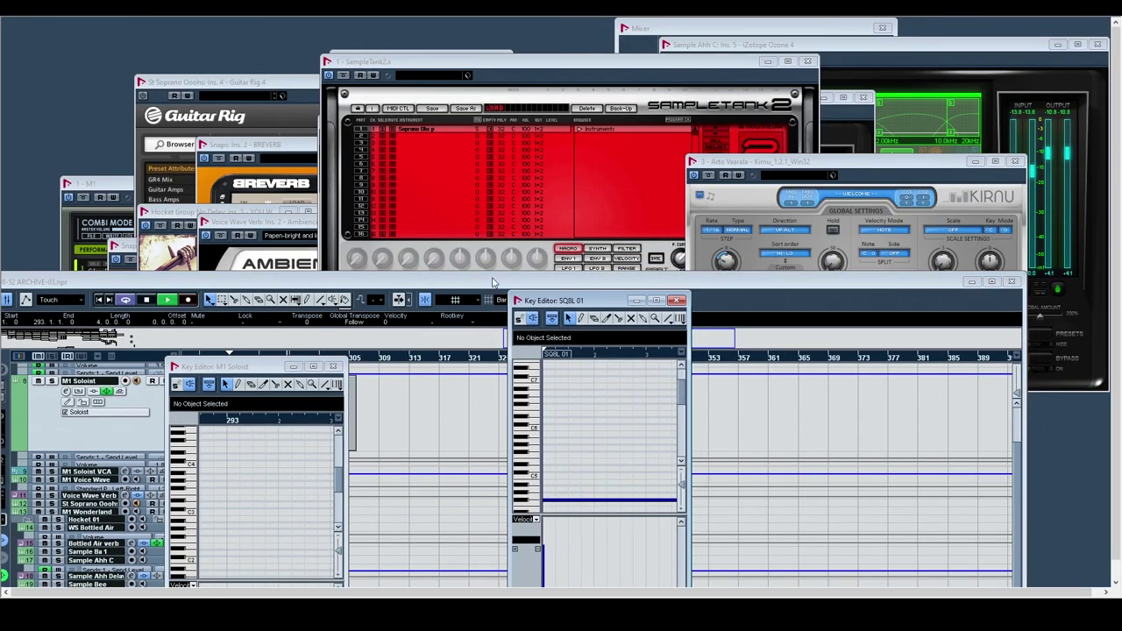
pyautogui.moveTo(438, 281); pyautogui.dragTo(594, 491)
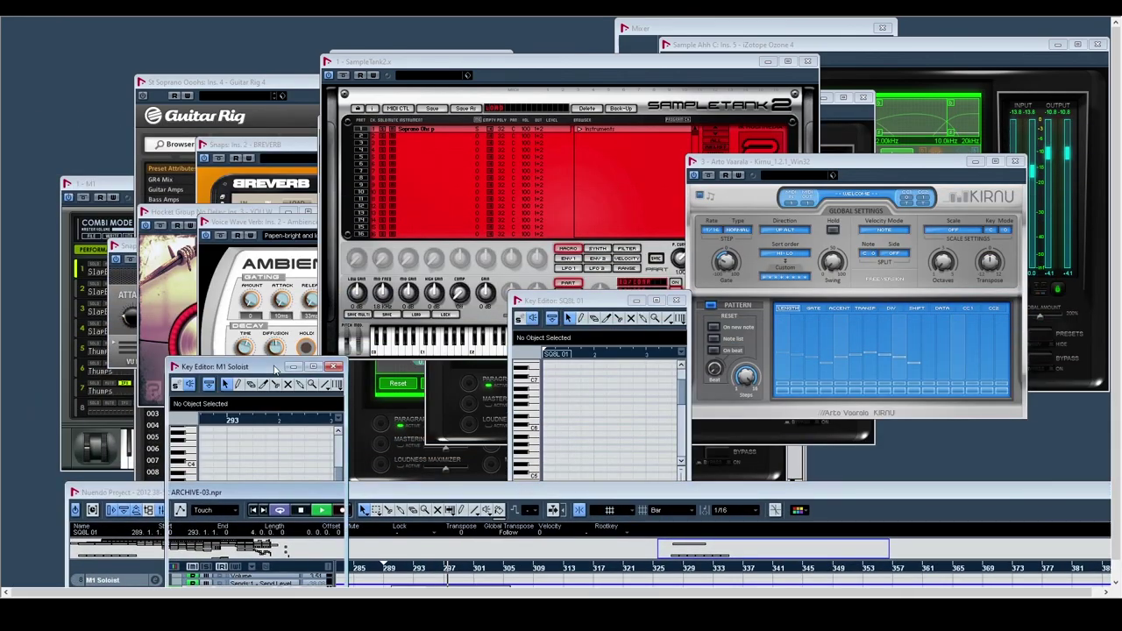
pyautogui.moveTo(245, 367); pyautogui.dragTo(175, 32)
pyautogui.moveTo(288, 357); pyautogui.dragTo(438, 518)
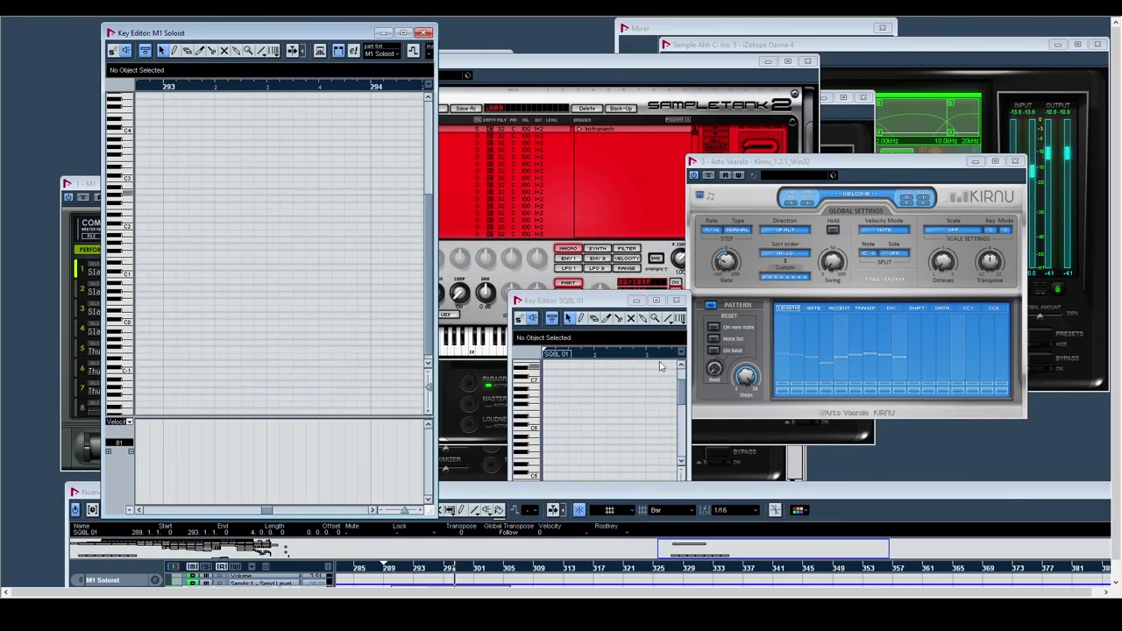
pyautogui.moveTo(601, 302); pyautogui.dragTo(531, 27)
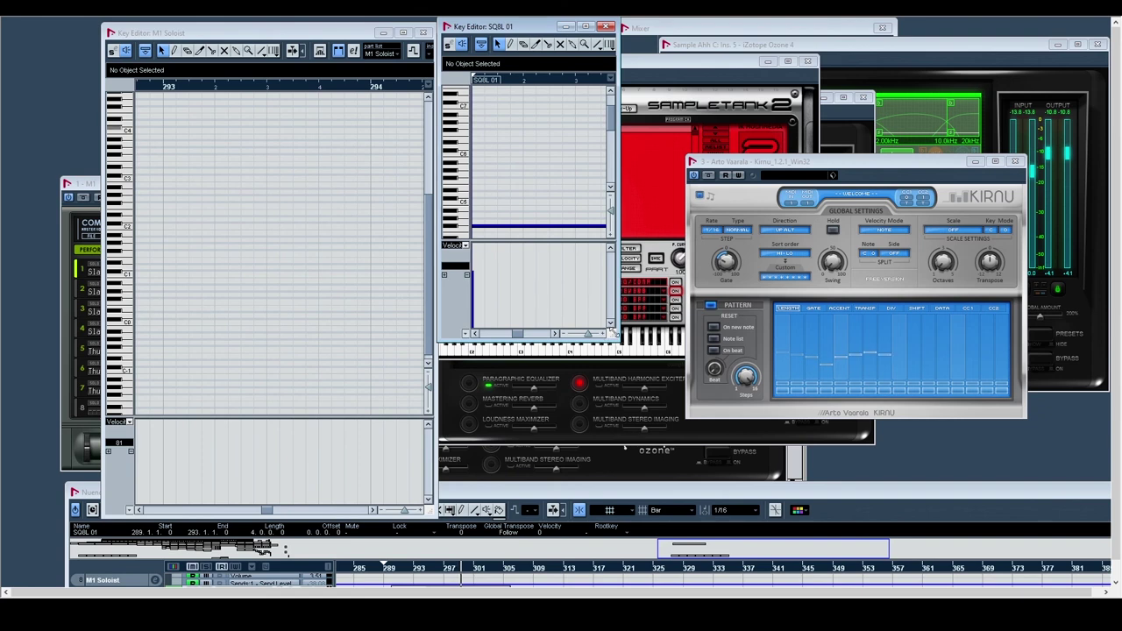
pyautogui.moveTo(618, 341); pyautogui.dragTo(1057, 557)
# Examine all SQ8L 01 chord notes from bar 289 during playback, alongside the empty M1 Soloist editor
pyautogui.scroll(-2, 596, 141)
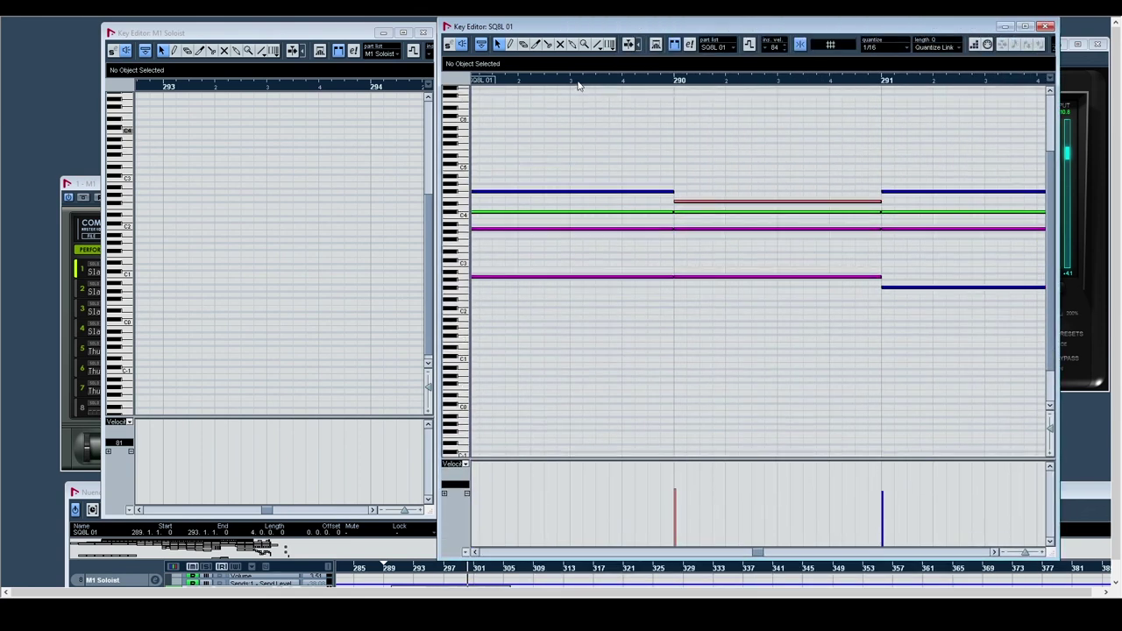
pyautogui.moveTo(578, 81); pyautogui.dragTo(509, 52)
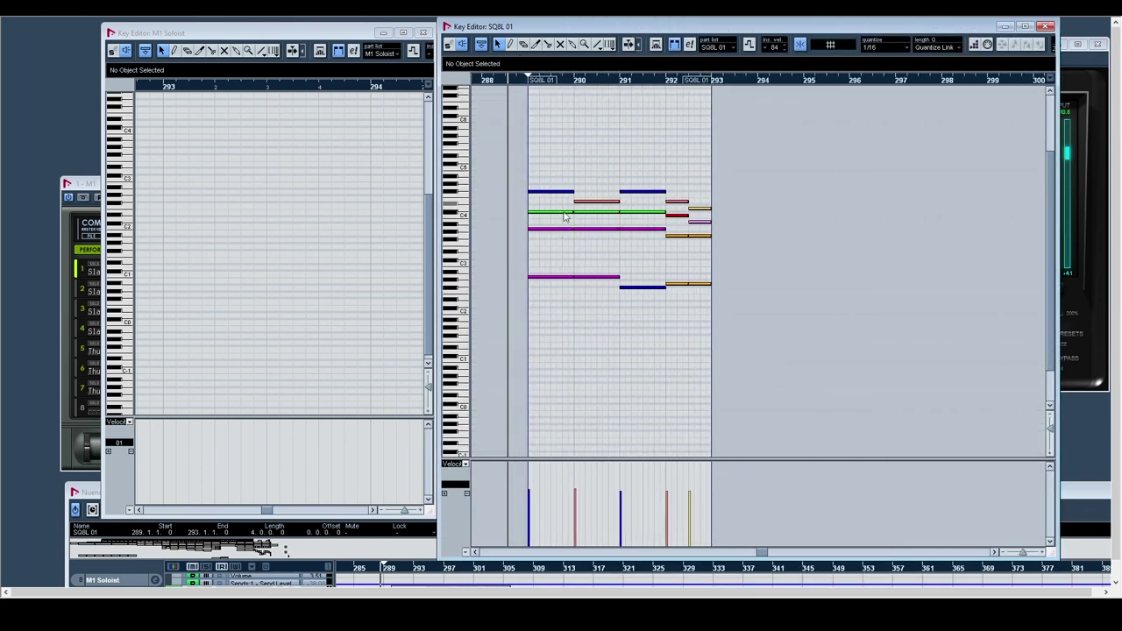
pyautogui.press('space')
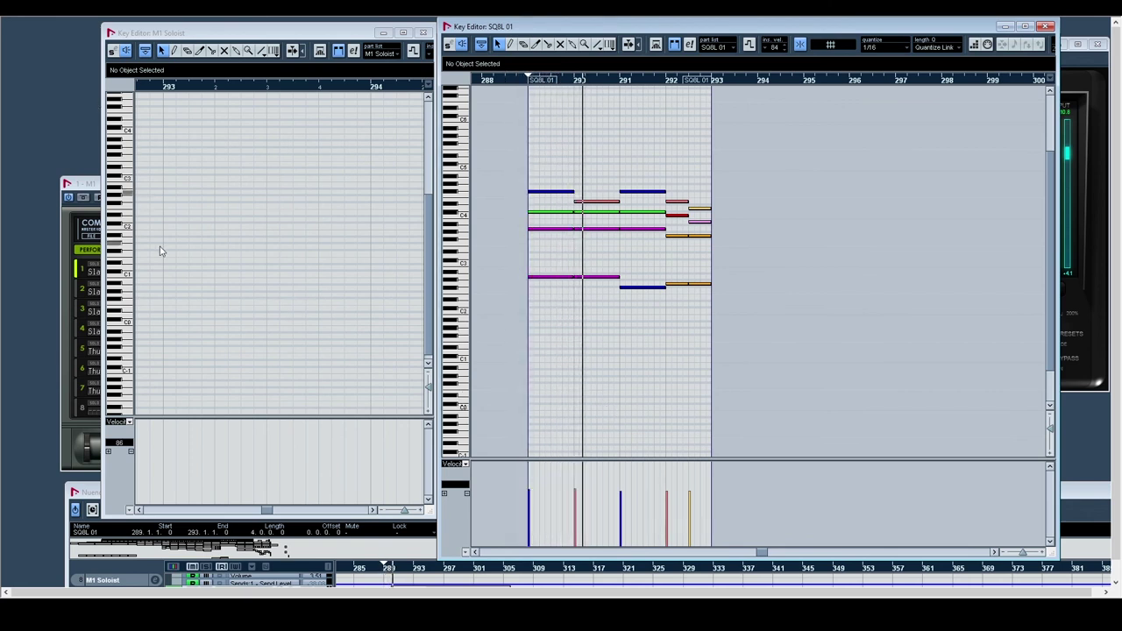
pyautogui.moveTo(164, 138); pyautogui.dragTo(222, 210)
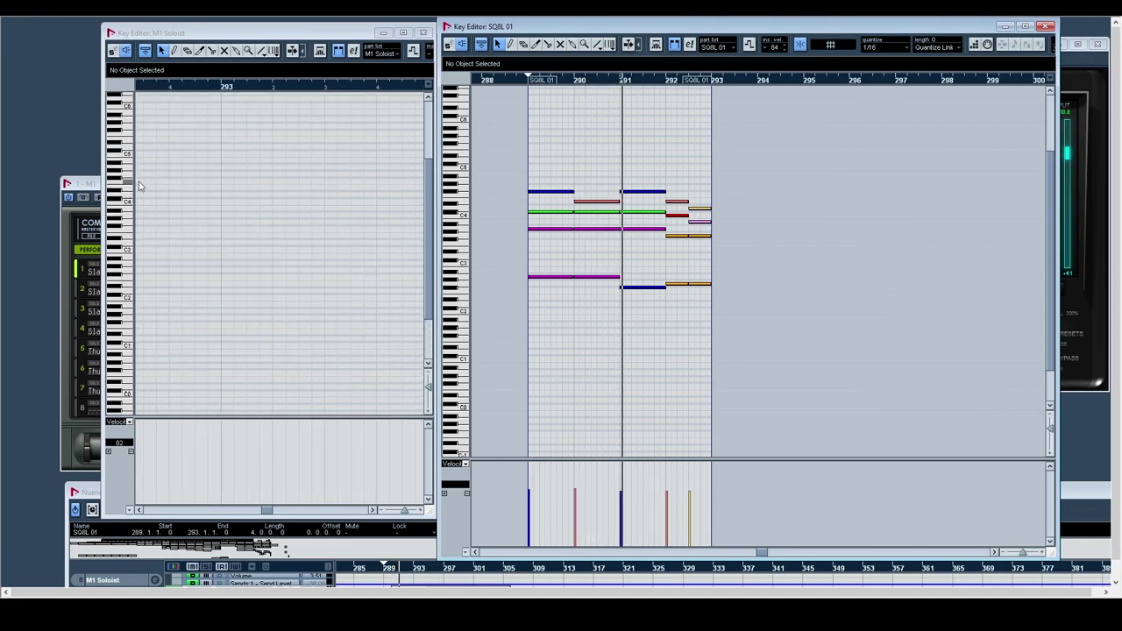
# Show the M1 instrument window with the Soloist combi, and reposition the project window below the Key Editors
pyautogui.click(83, 184)
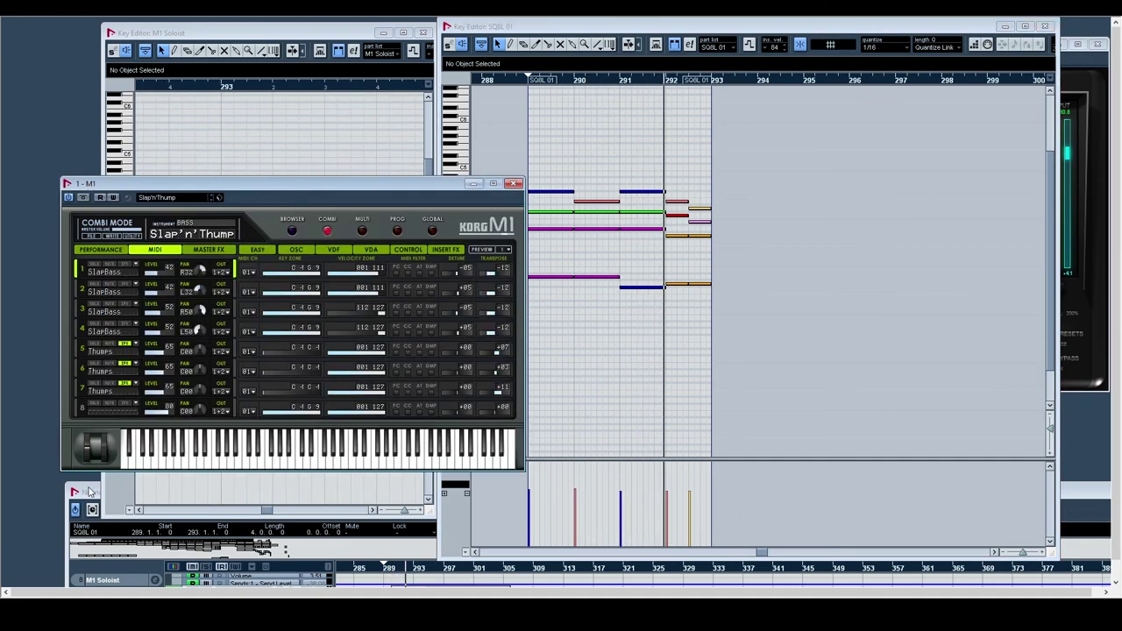
pyautogui.moveTo(90, 493); pyautogui.dragTo(391, 19)
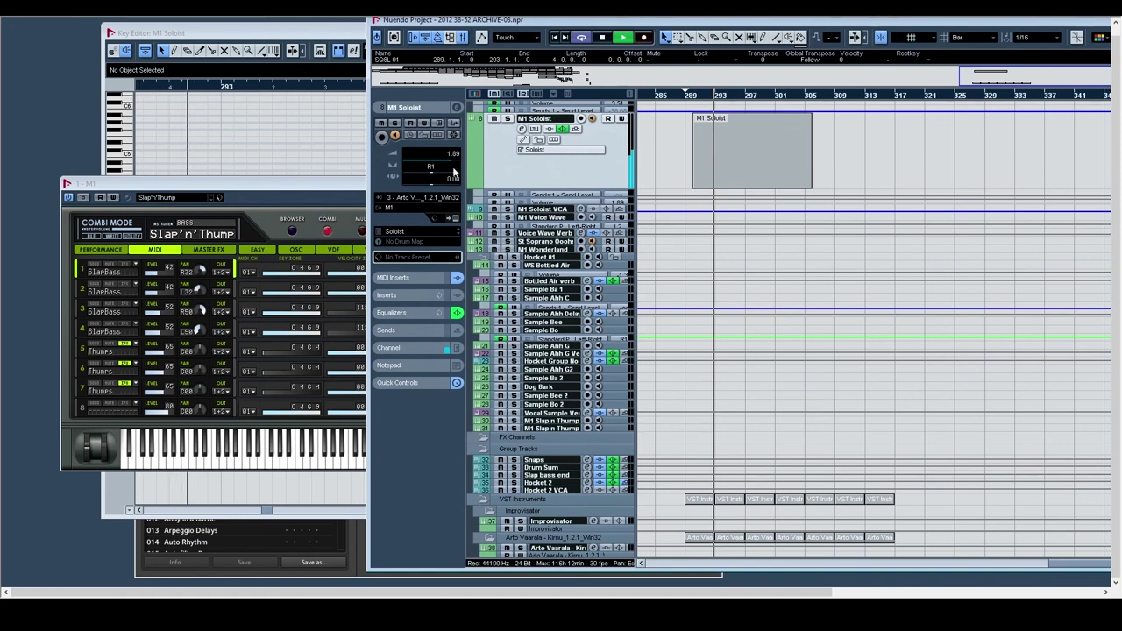
pyautogui.click(452, 218)
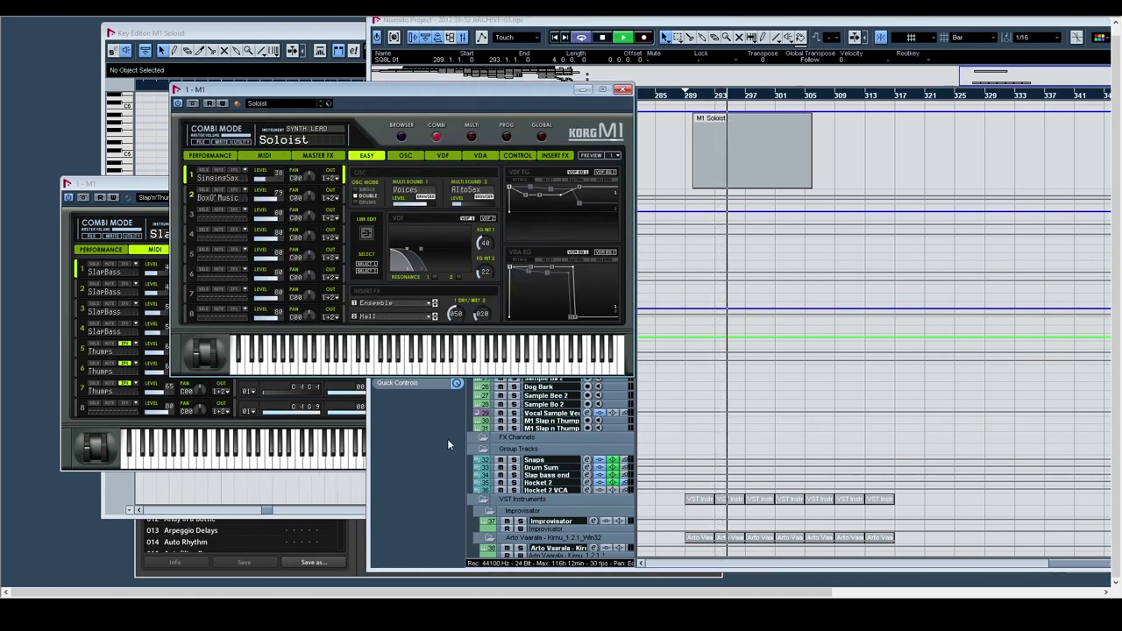
pyautogui.moveTo(513, 21); pyautogui.dragTo(226, 186)
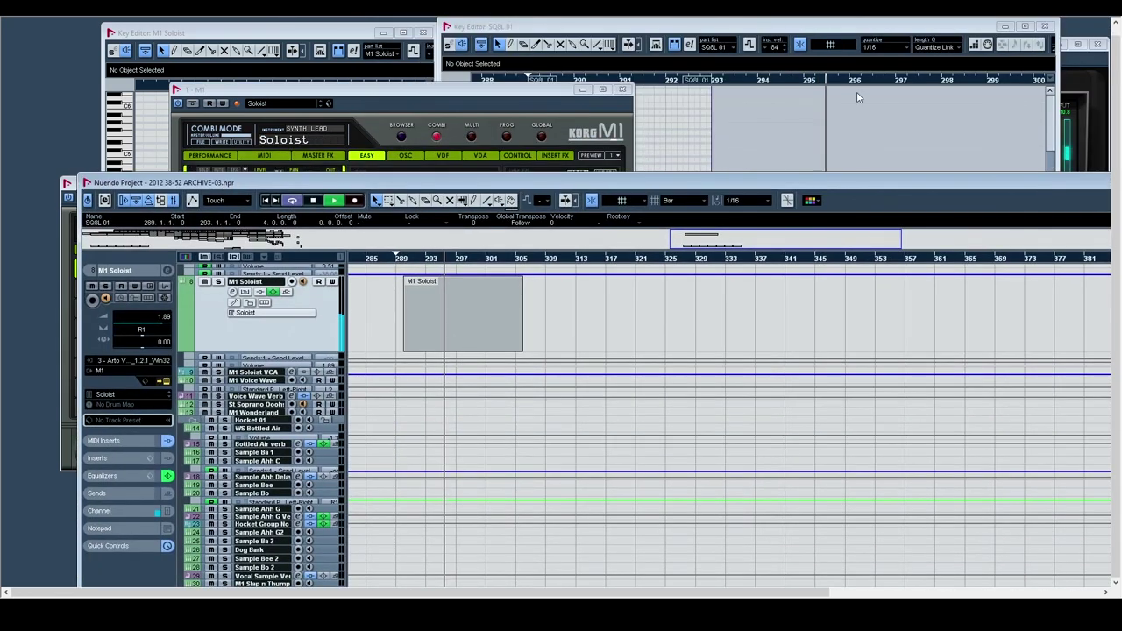
pyautogui.moveTo(967, 184); pyautogui.dragTo(877, 158)
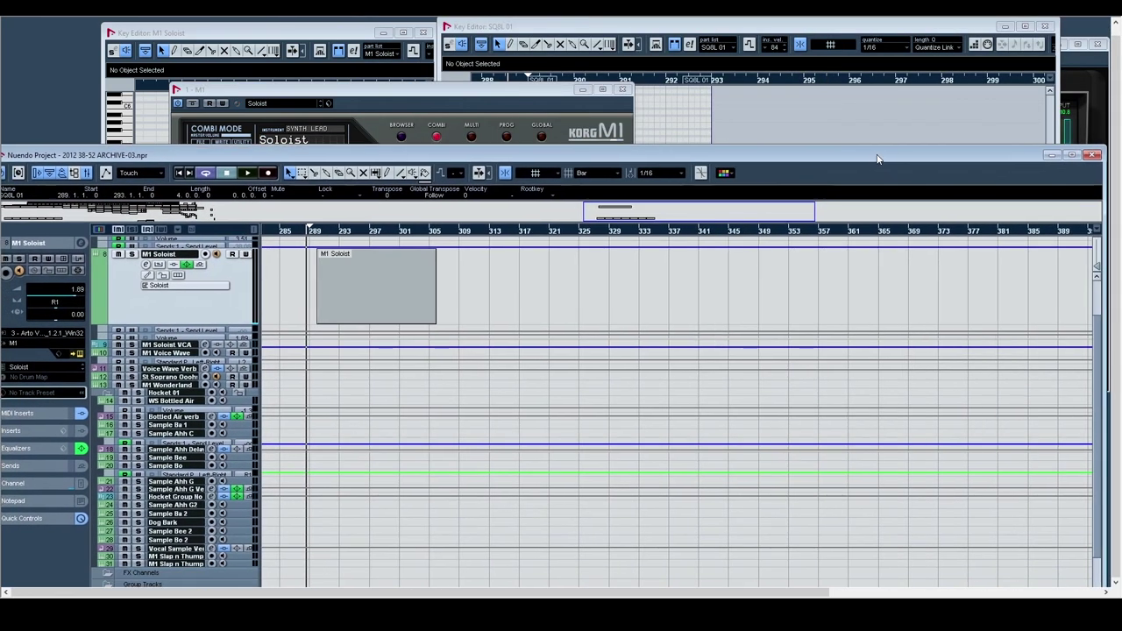
# Open Improvisator from the VST Instruments rack and audition its stored chords D, T, S, Tp and Dp
pyautogui.doubleClick(878, 158)
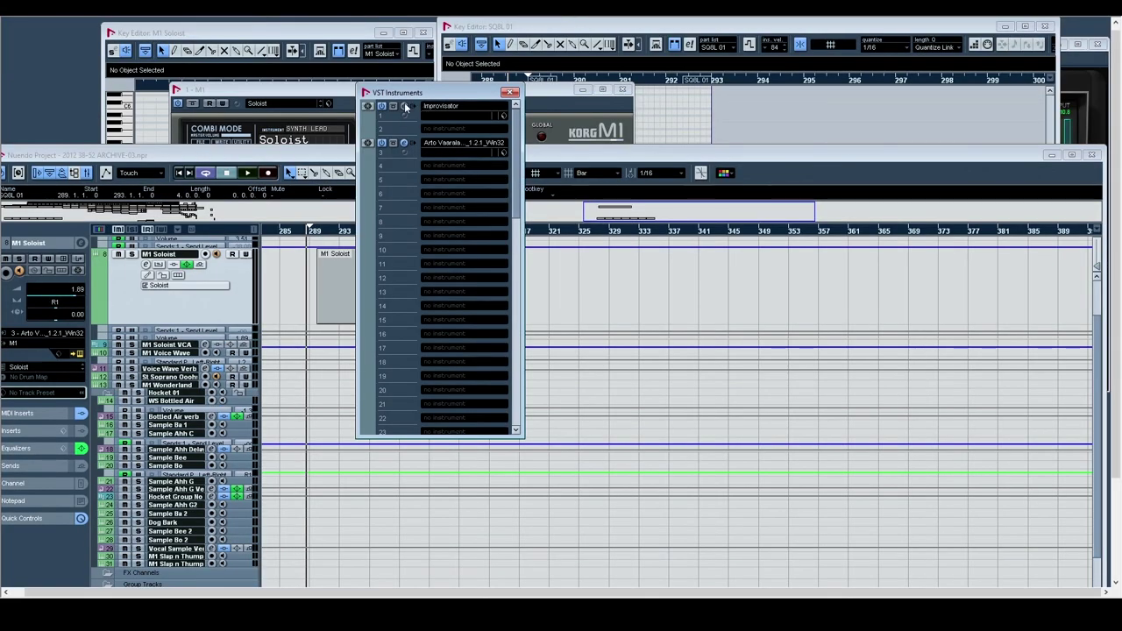
pyautogui.click(404, 105)
pyautogui.click(425, 379)
pyautogui.click(460, 381)
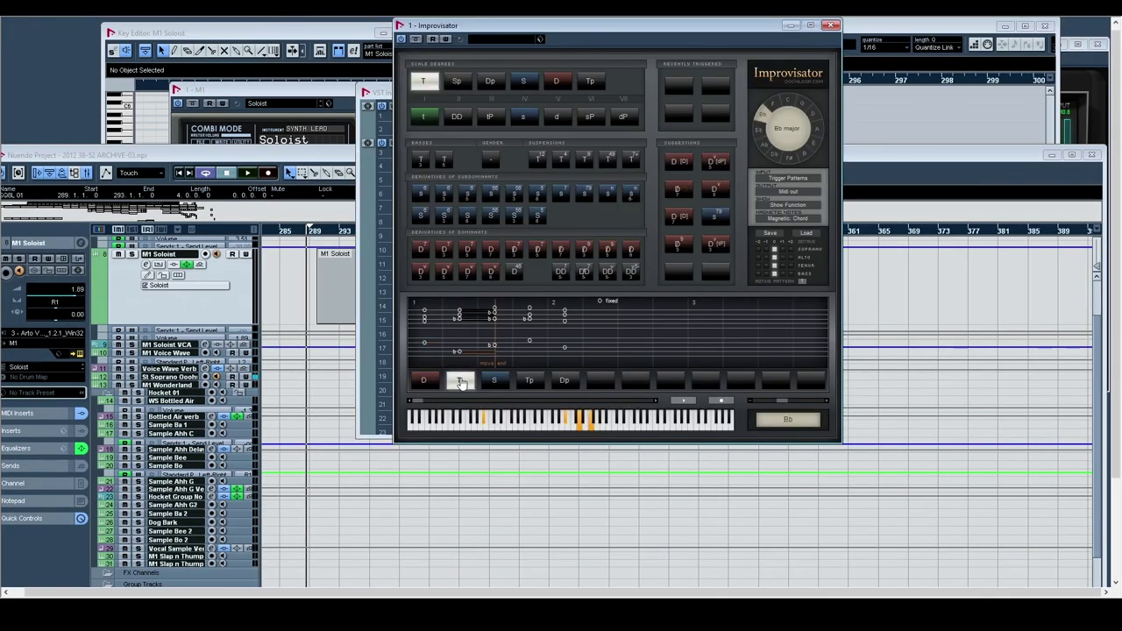
pyautogui.click(493, 380)
pyautogui.click(529, 380)
pyautogui.click(564, 379)
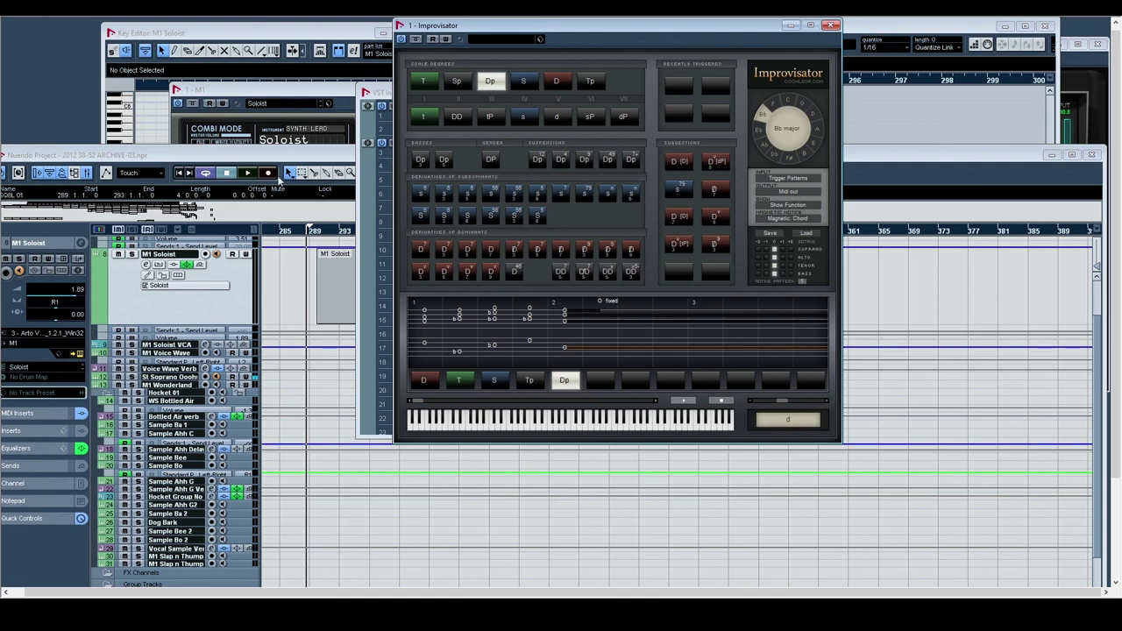
# Compare the Kirnu track's SQ8L 01 parts with Improvisator, close the plug-in and maximize the project window
pyautogui.click(278, 176)
pyautogui.scroll(-5, 444, 341)
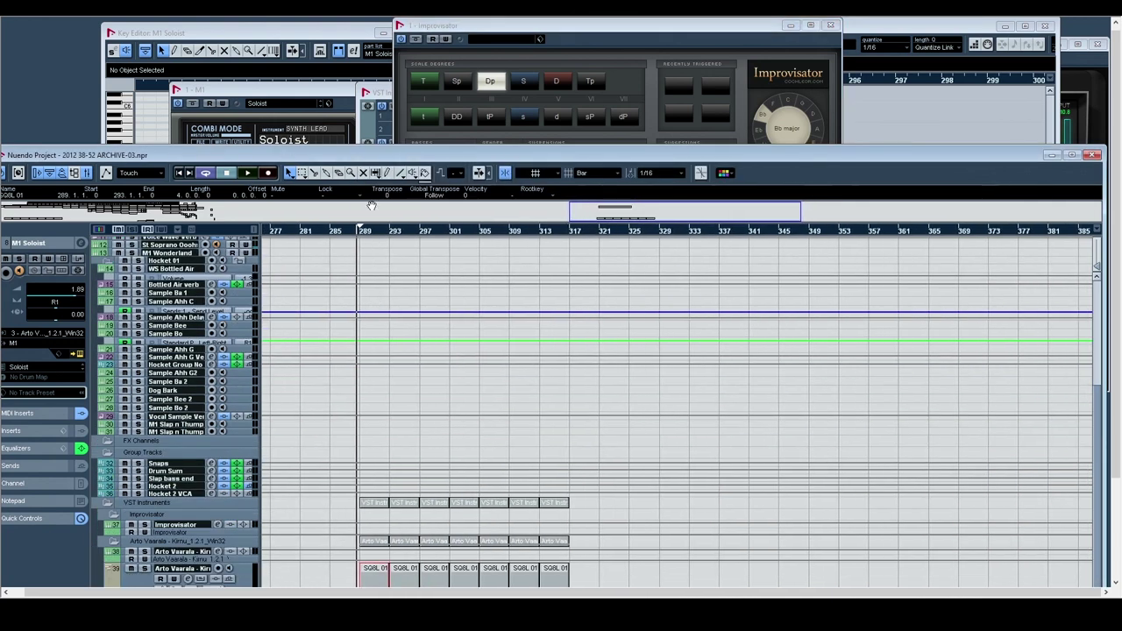
pyautogui.click(501, 53)
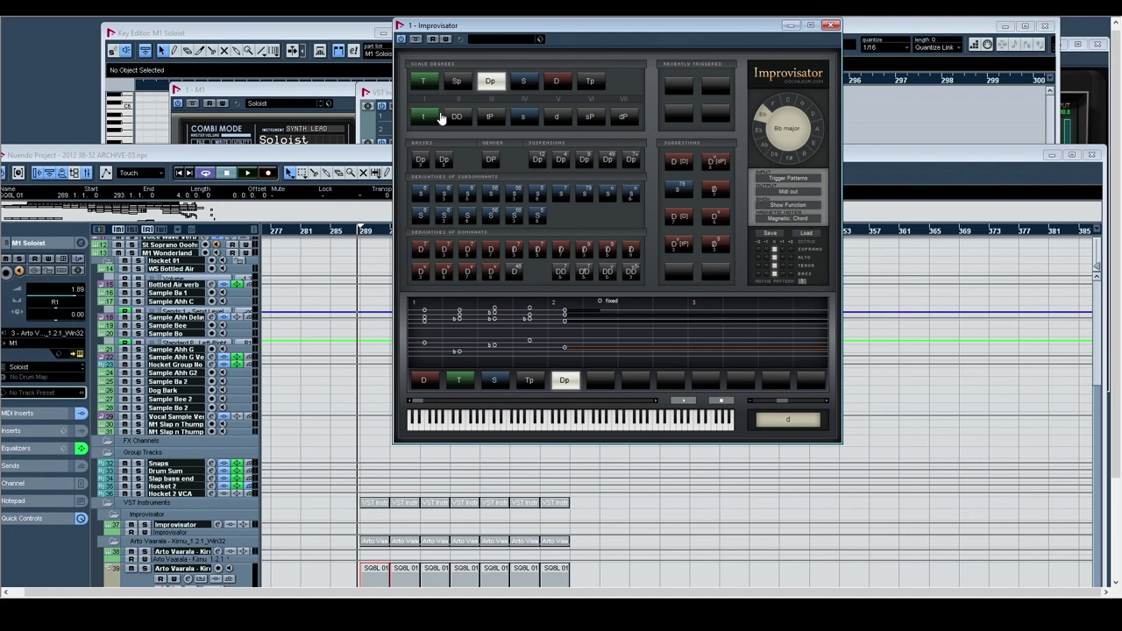
pyautogui.click(831, 25)
pyautogui.doubleClick(537, 156)
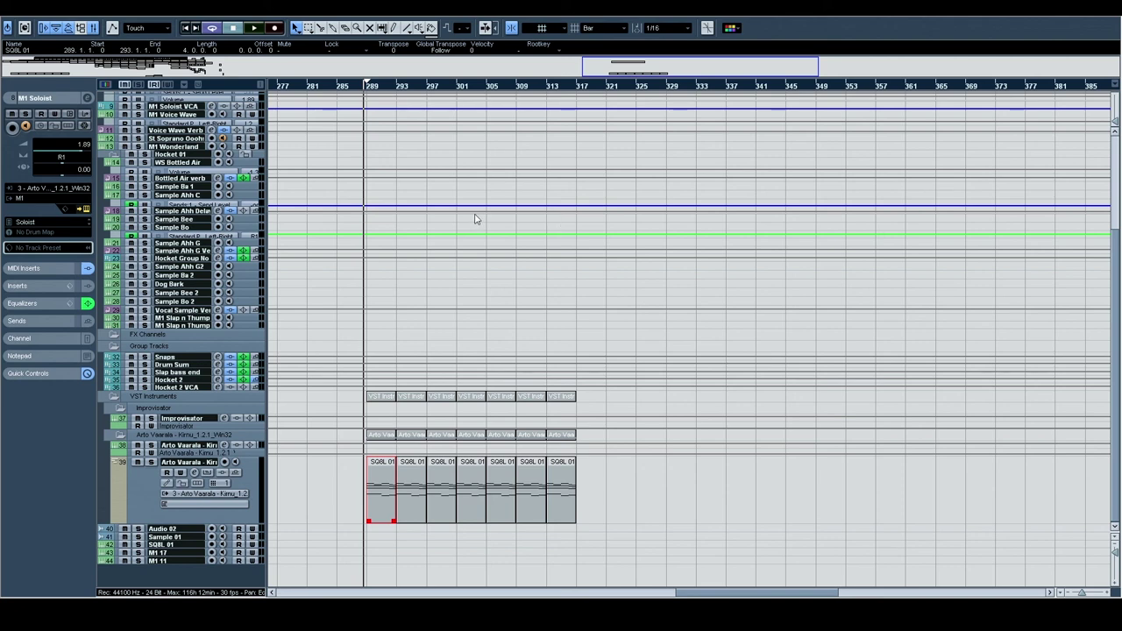
# Return the arrangement view to the song's beginning, showing the M1 28 parts on the M1 Soloist track
pyautogui.click(348, 87)
pyautogui.moveTo(349, 86); pyautogui.dragTo(258, 70)
pyautogui.scroll(4, 592, 360)
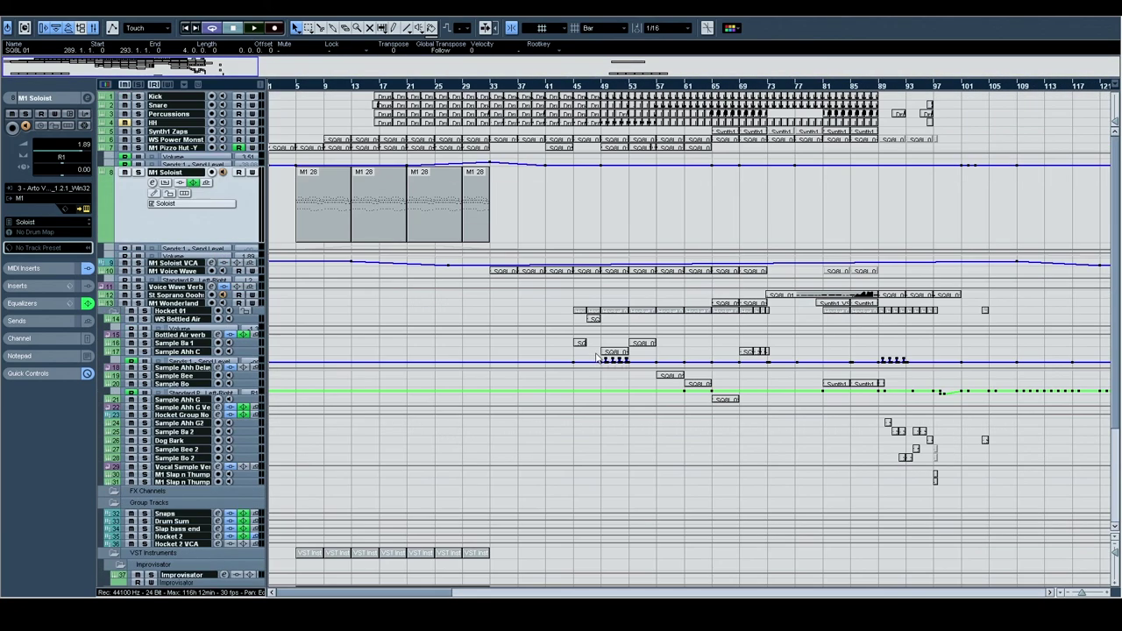